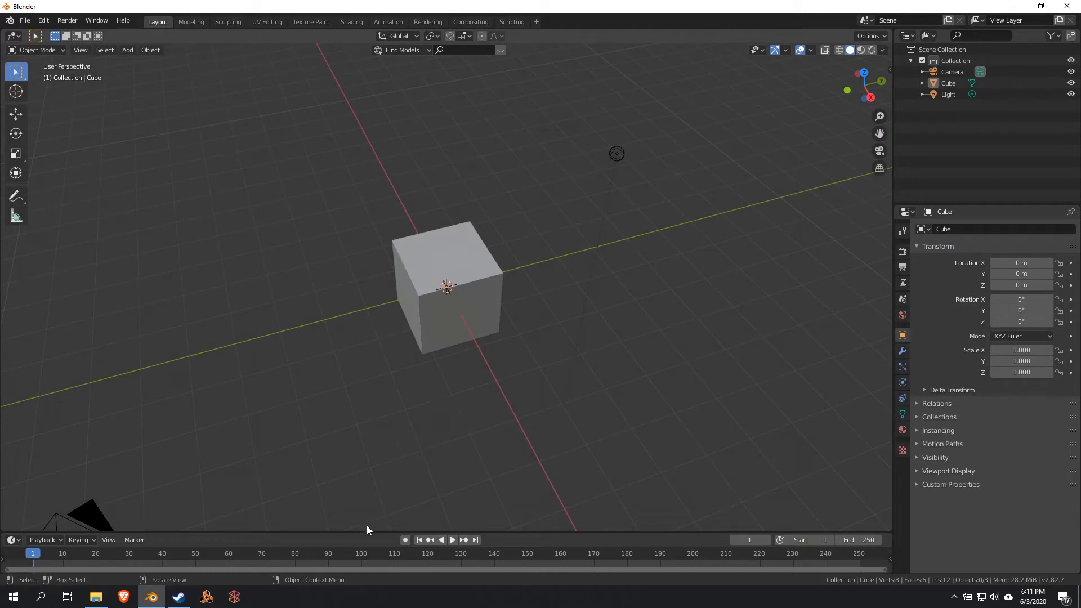
- Enlarge the timeline area, switch it to the Animation Nodes editor, and create a new node tree
middle_drag(354, 505, 400, 461)
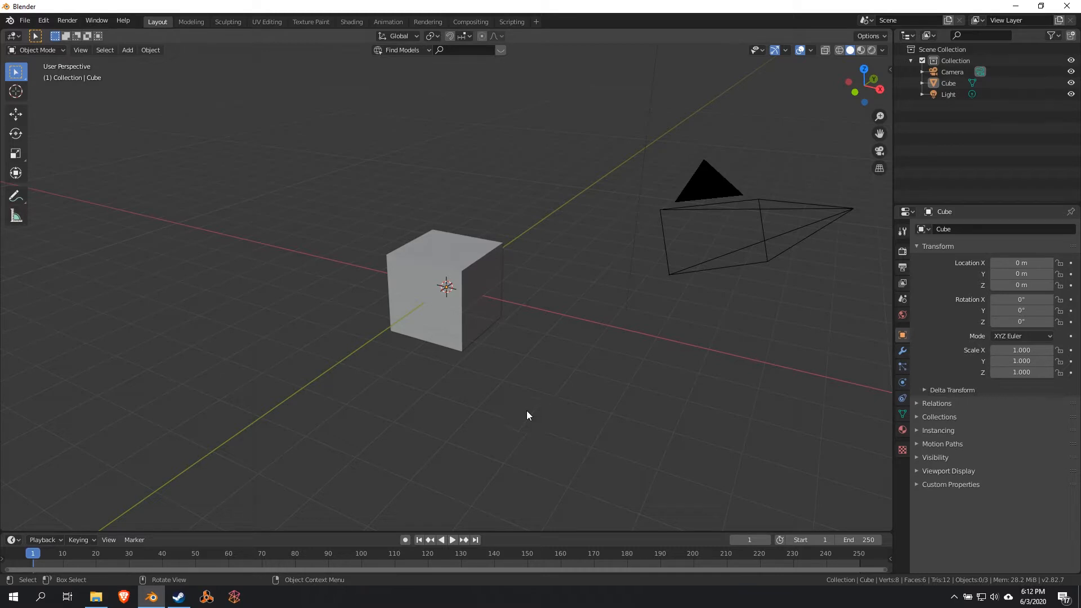
drag(290, 532, 292, 455)
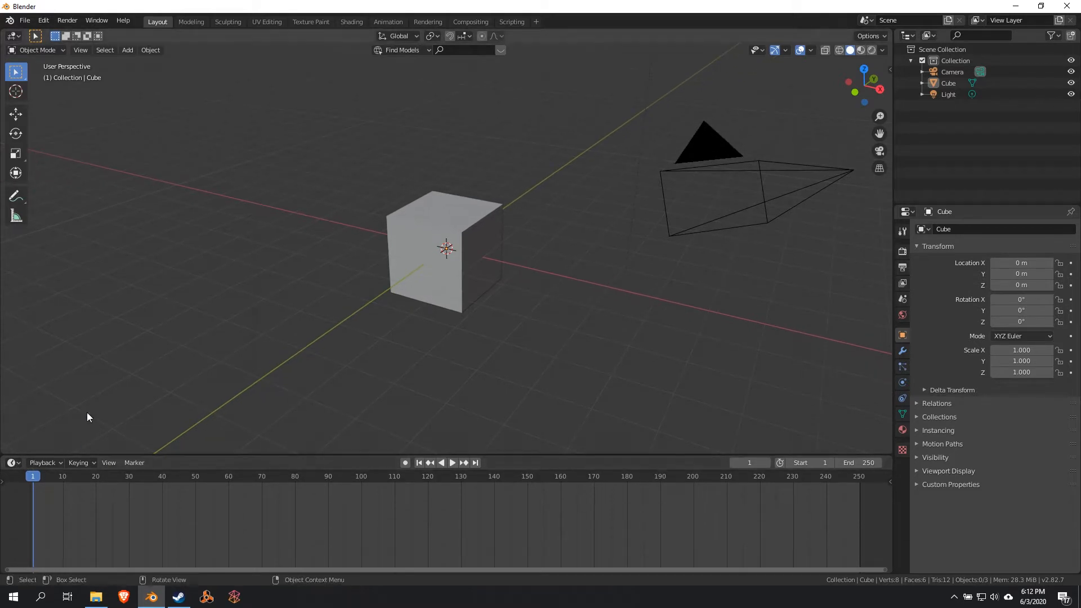
click(17, 464)
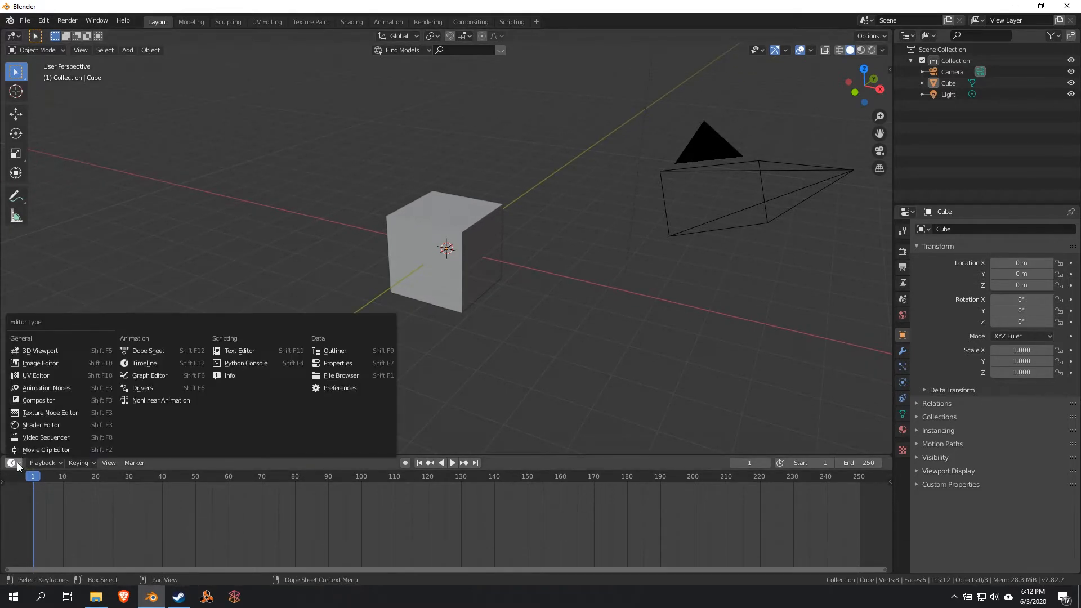
click(50, 388)
click(447, 463)
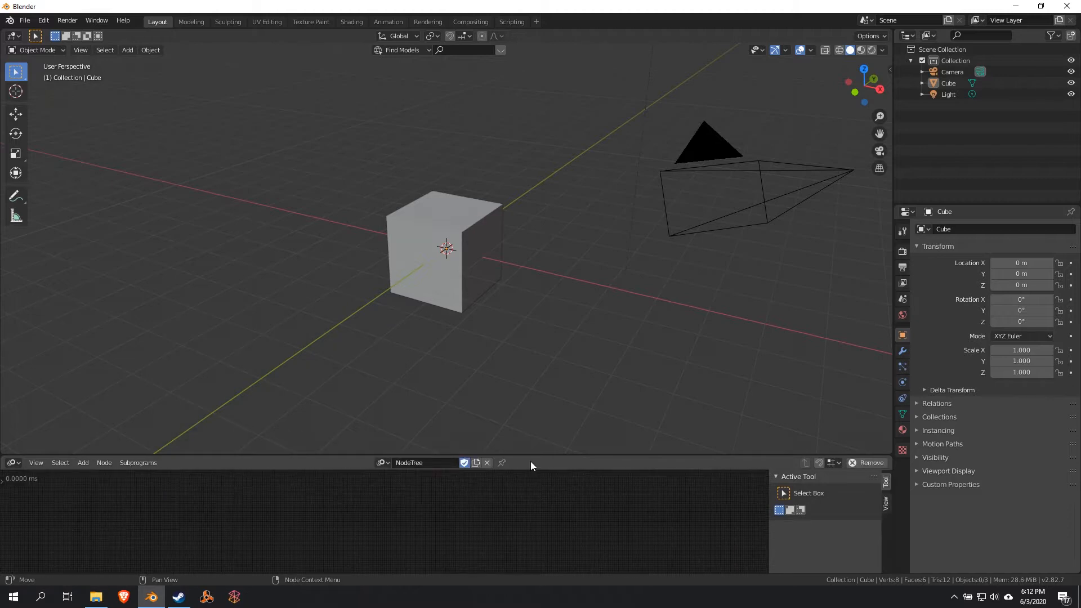
drag(531, 455, 535, 374)
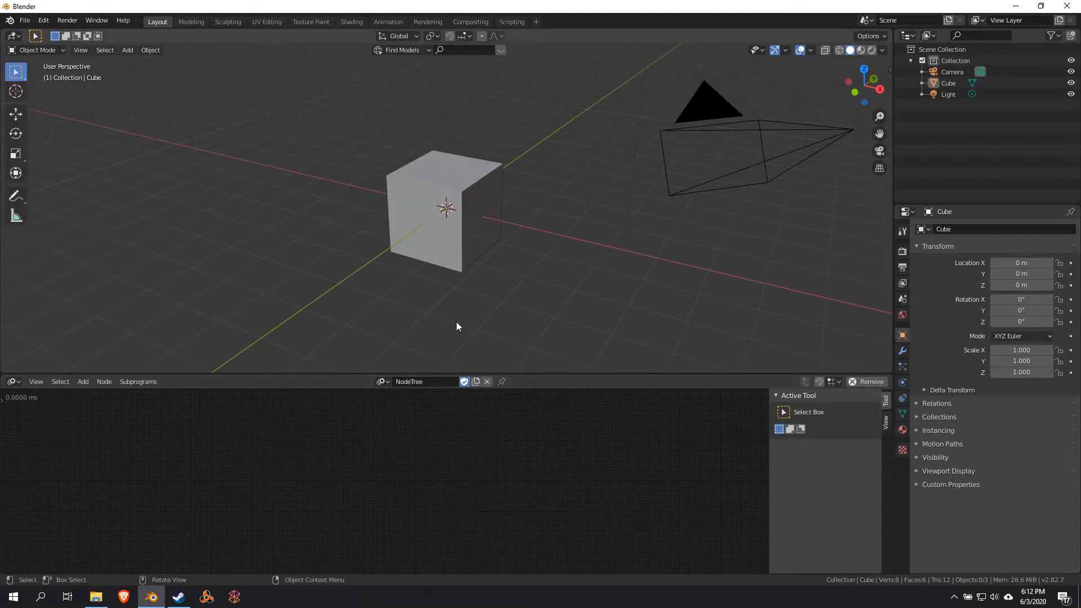
scroll(456, 322, up, 4)
middle_drag(456, 322, 506, 308)
scroll(505, 308, down, 5)
scroll(505, 308, up, 3)
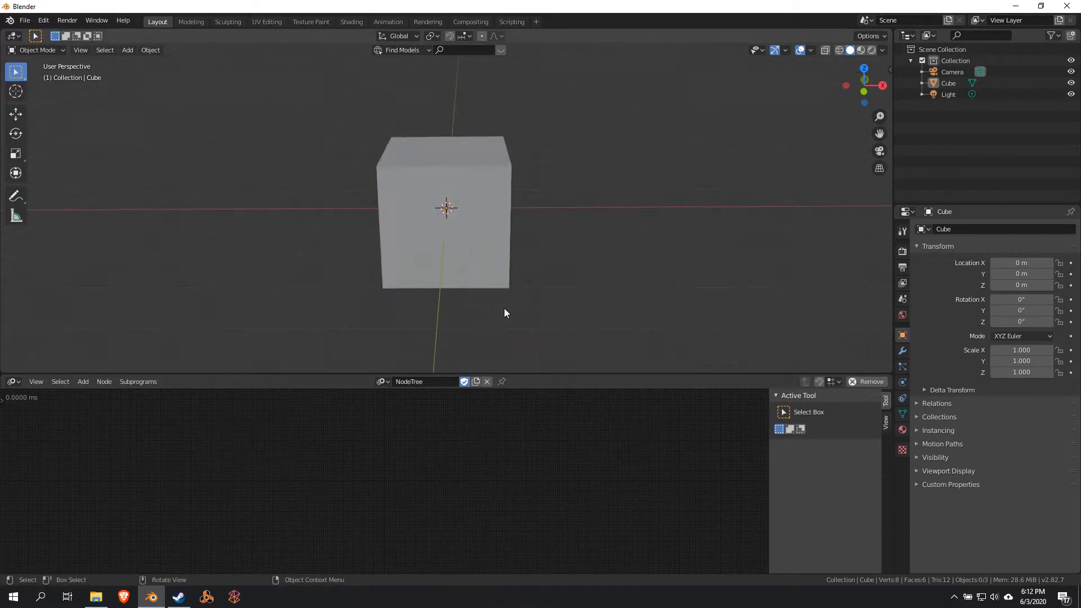
key(shift+a)
mouse_move(154, 495)
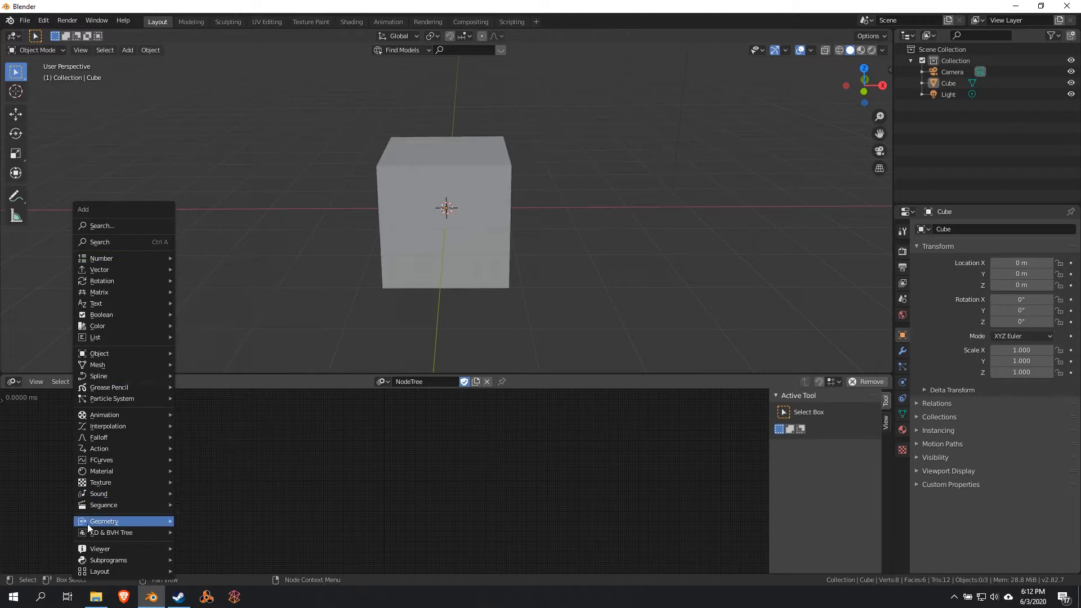
mouse_move(123, 512)
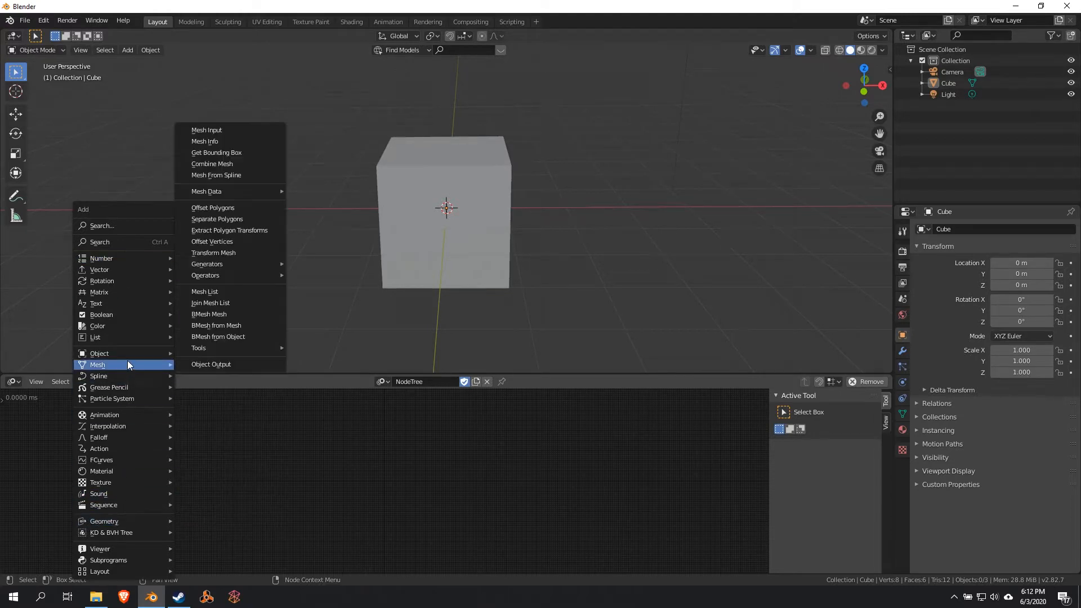
mouse_move(139, 296)
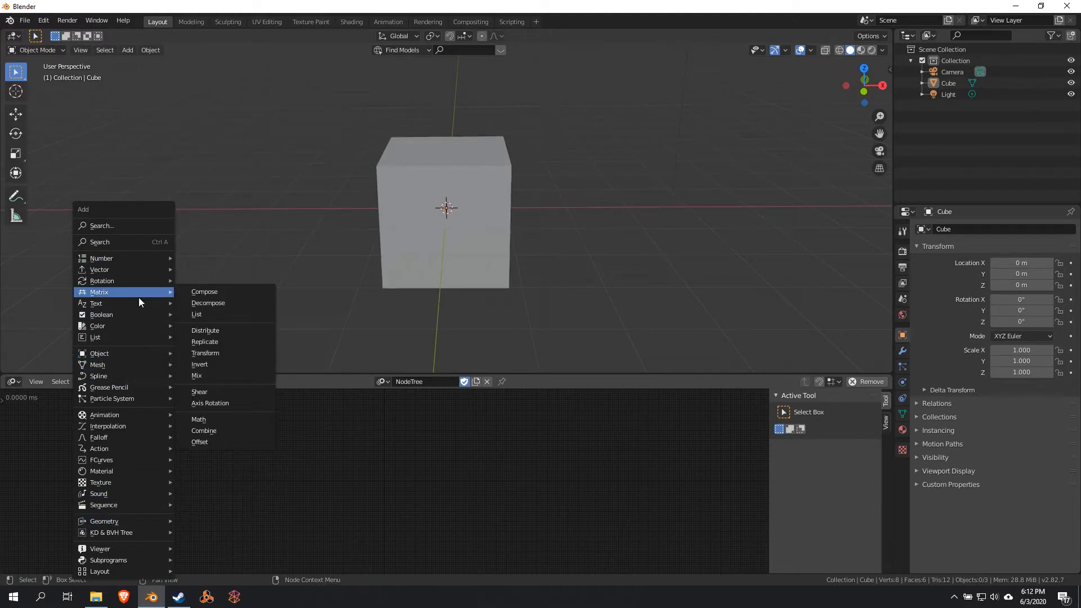
mouse_move(122, 335)
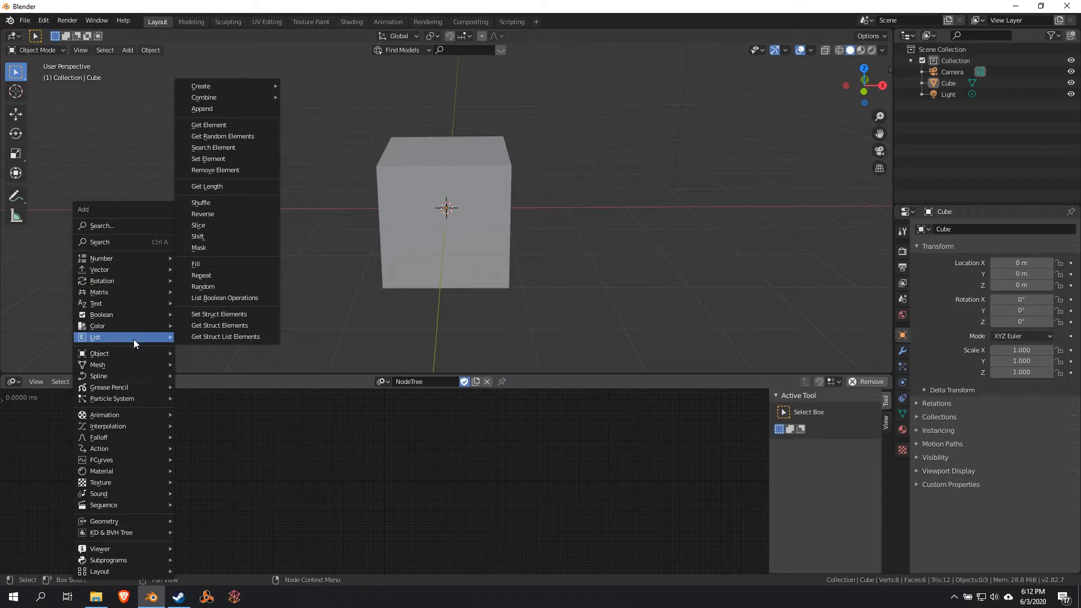
mouse_move(133, 353)
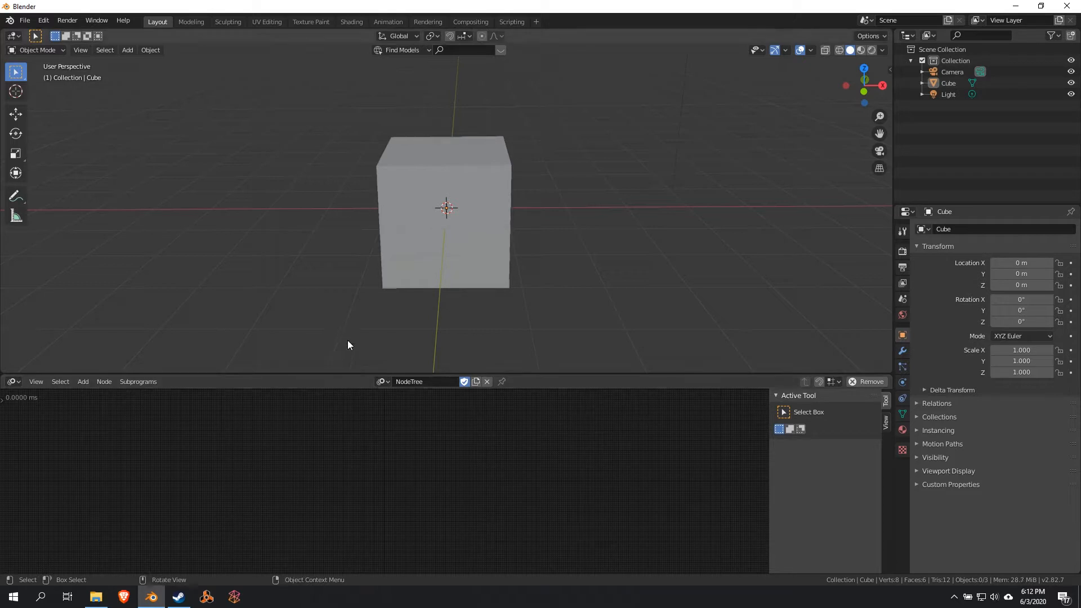
- Move the cube along the X axis to about 7.07 m from the origin
mouse_move(340, 339)
middle_down()
mouse_move(377, 320)
mouse_move(343, 323)
middle_up()
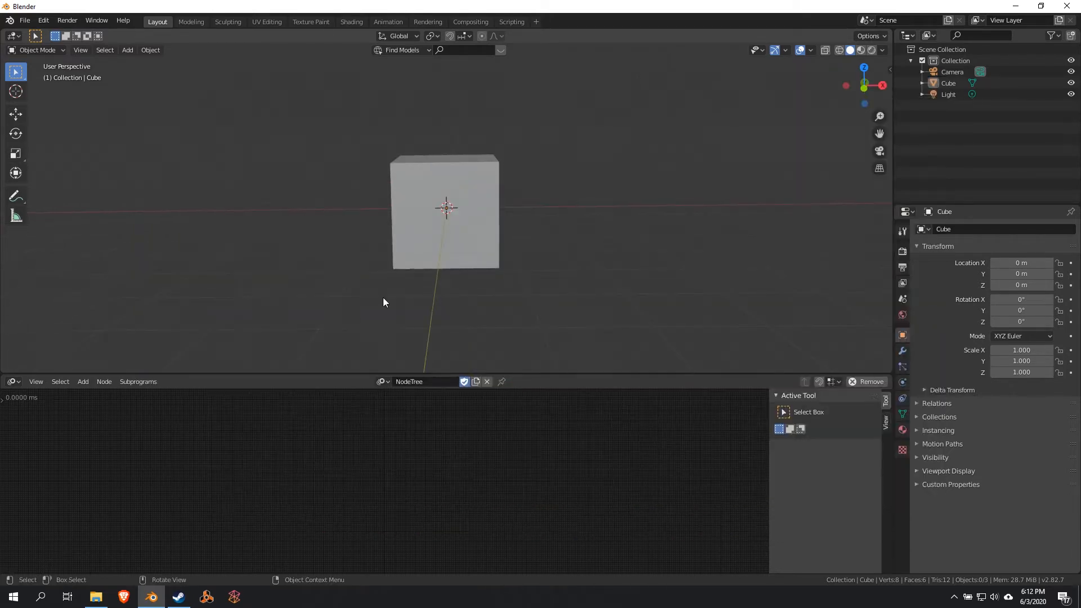
click(458, 254)
key(g)
key(x)
click(774, 257)
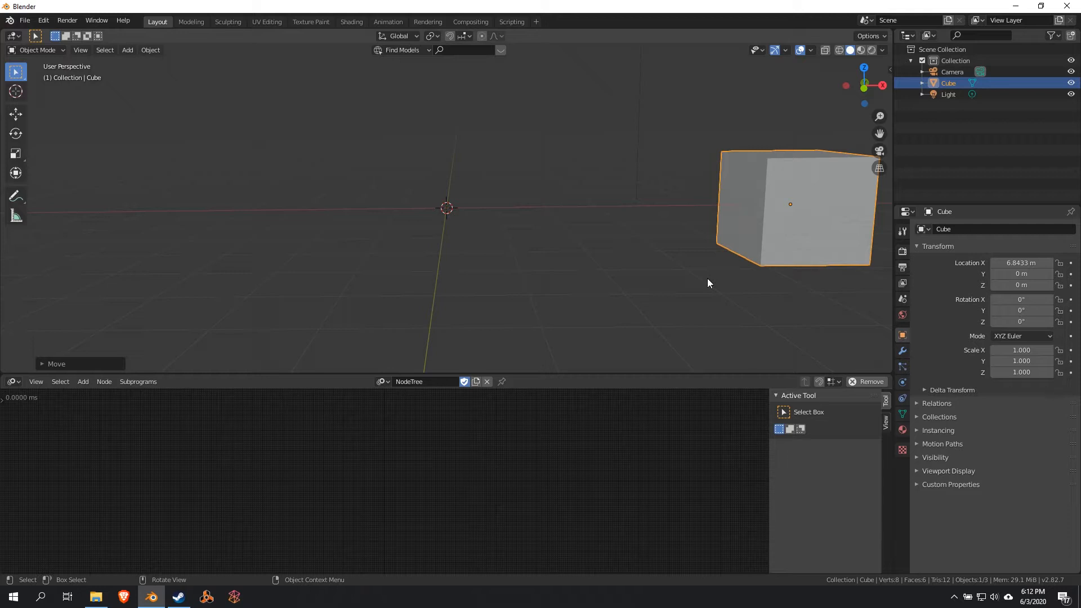
scroll(707, 278, down, 1)
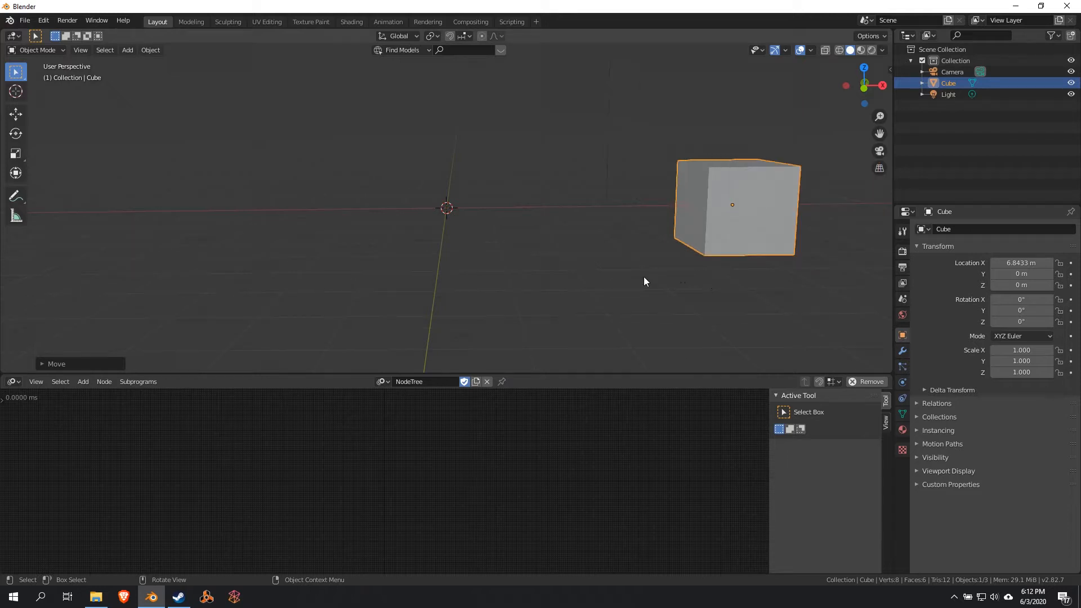
key(g)
key(x)
click(653, 275)
middle_drag(654, 278, 633, 261)
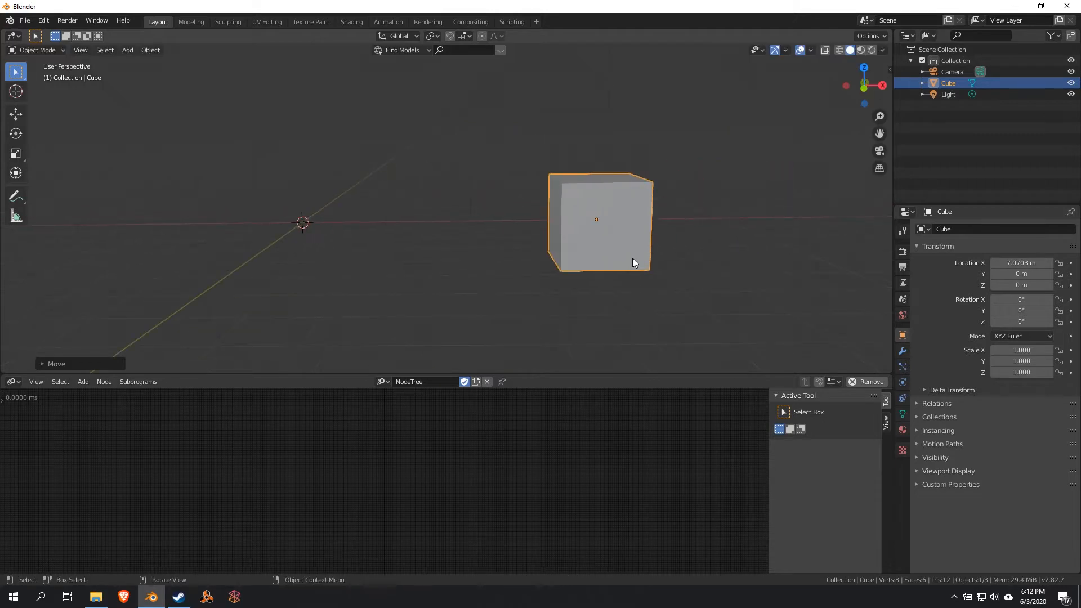
- Add a Bevel modifier with a 0.17 m offset and 2 segments to the cube and apply it
click(902, 351)
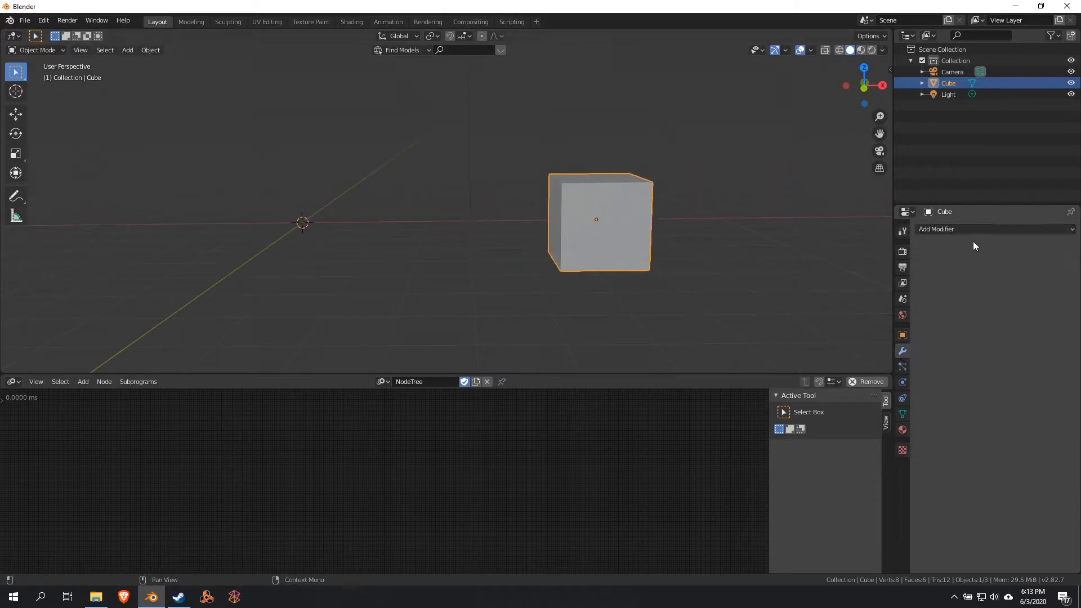
click(964, 229)
click(867, 265)
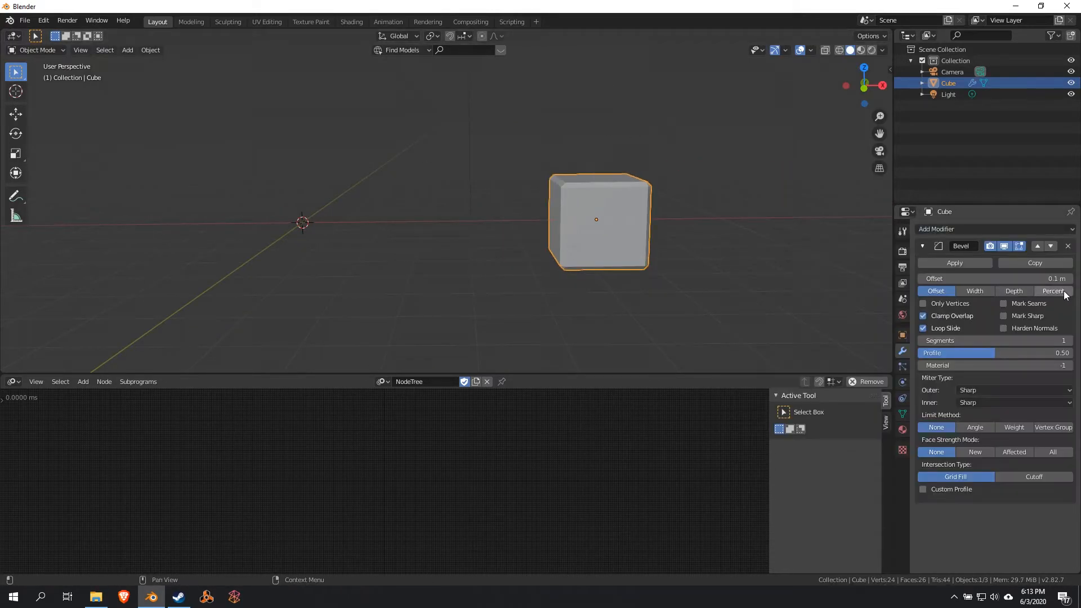
drag(992, 279, 1010, 279)
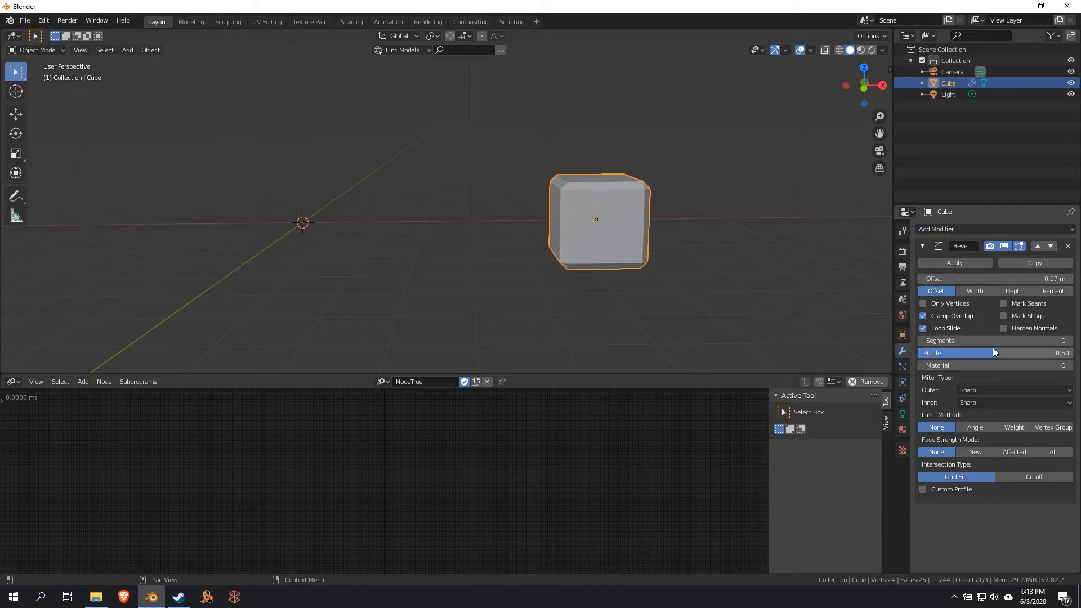
click(1070, 340)
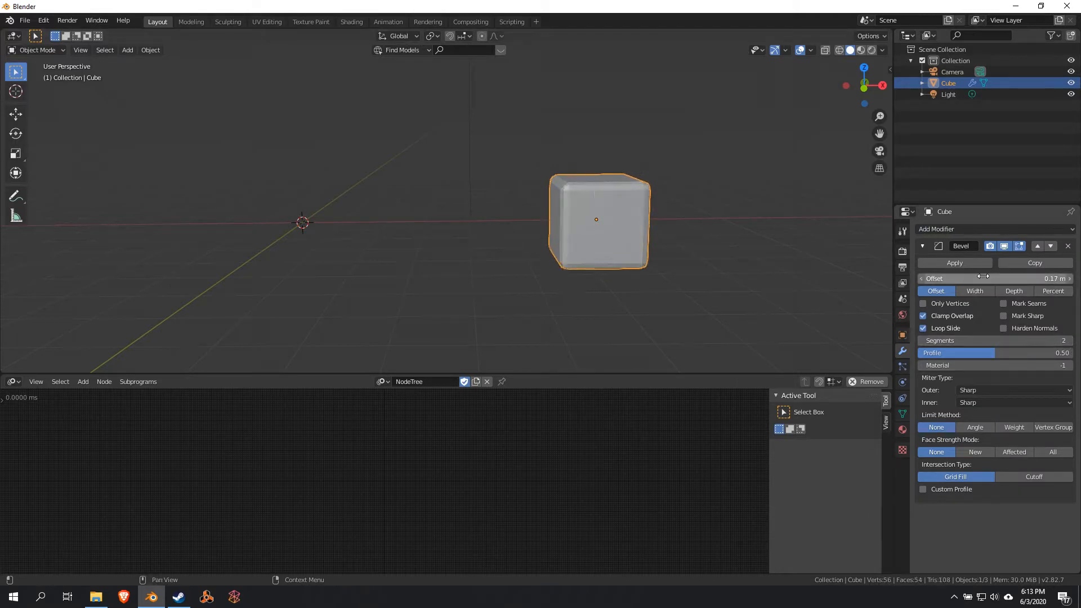
click(972, 264)
- Move the cube farther along X to about 8.91 m, show the viewport's transform properties, and deselect the cube
key(g)
middle_drag(614, 256, 685, 251)
click(685, 251)
middle_drag(367, 265, 432, 259)
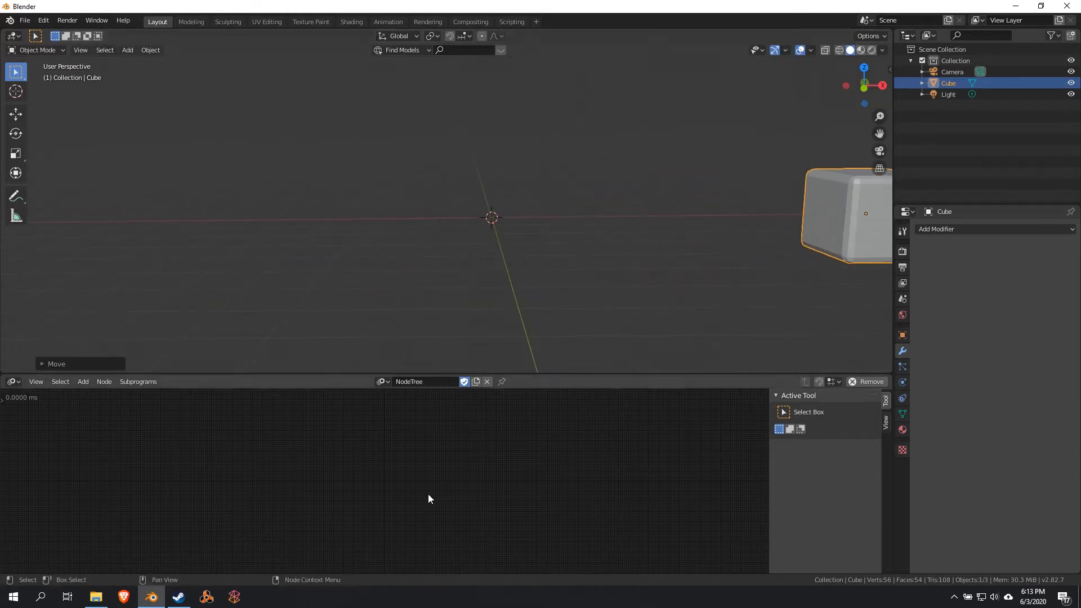
middle_drag(620, 285, 589, 282)
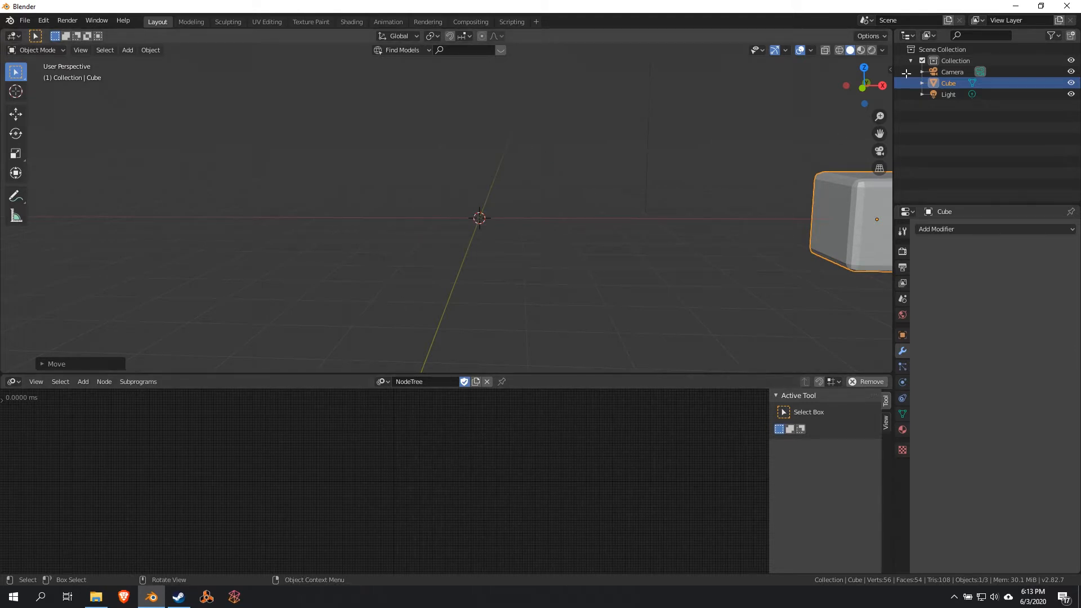
key(n)
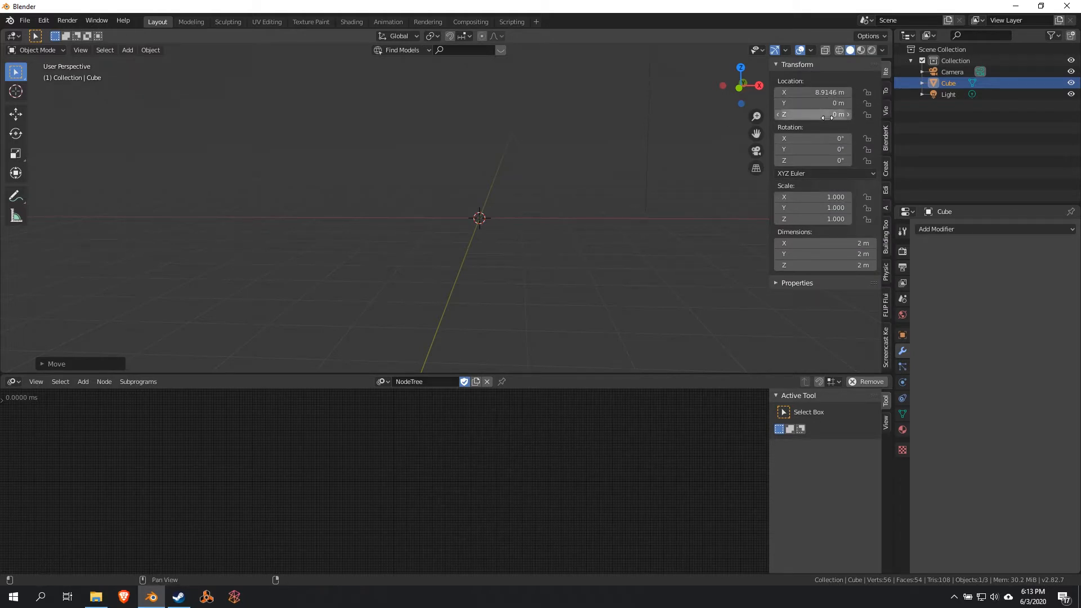
click(485, 299)
- Add a Distribute Matrices node to the empty node tree
key(shift+a)
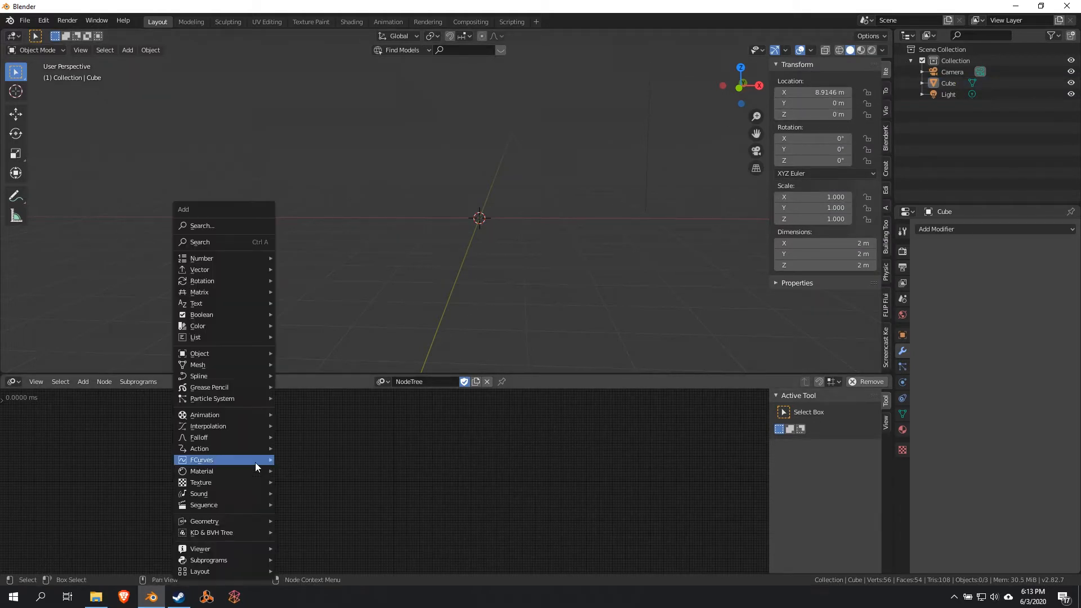
mouse_move(235, 294)
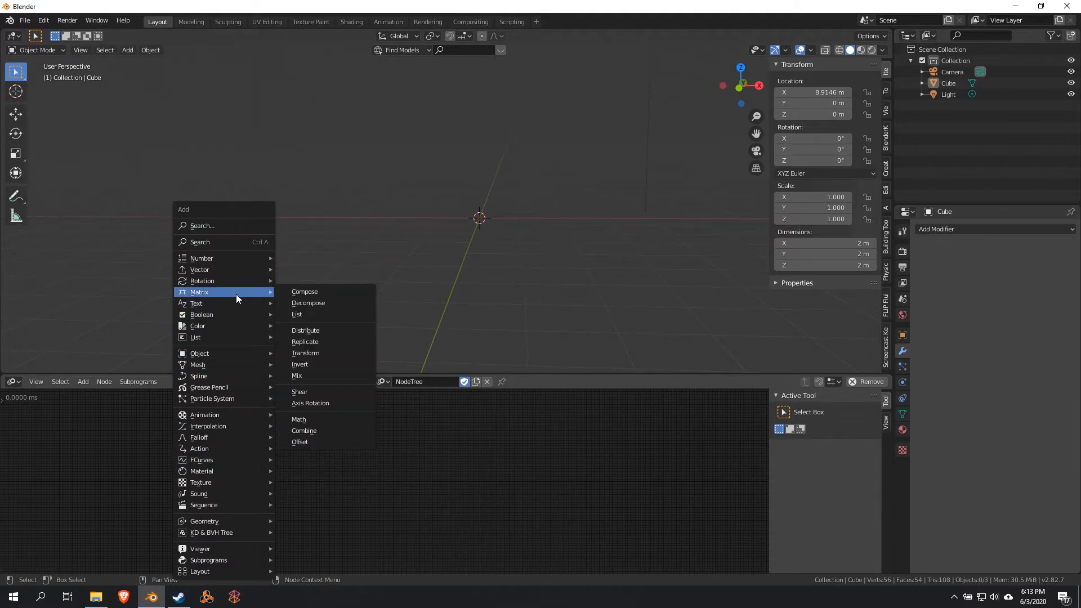
click(312, 330)
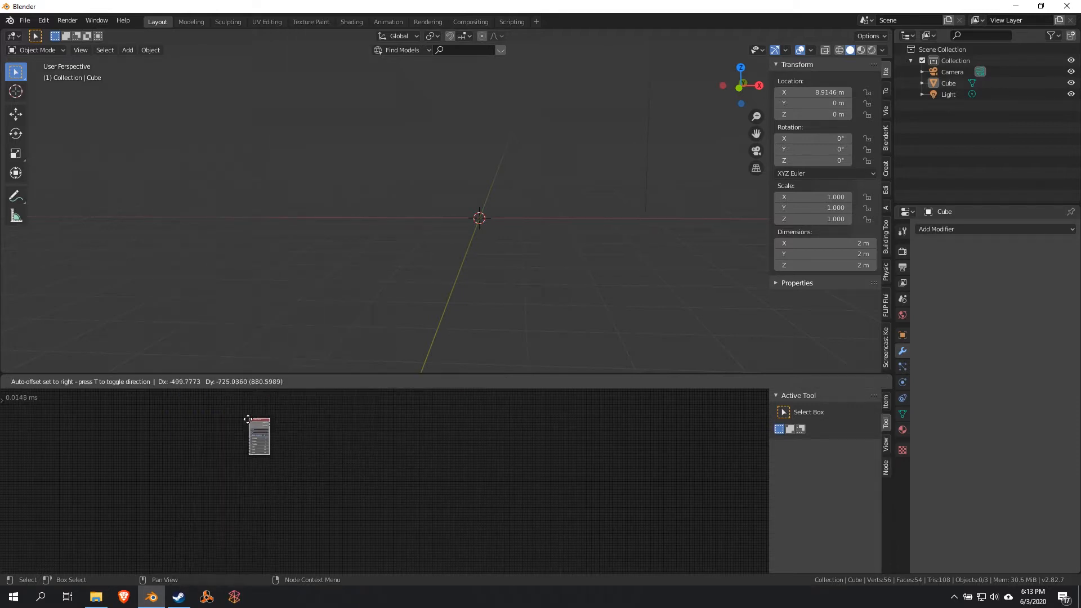
scroll(235, 450, up, 6)
middle_drag(210, 459, 376, 471)
scroll(367, 470, up, 6)
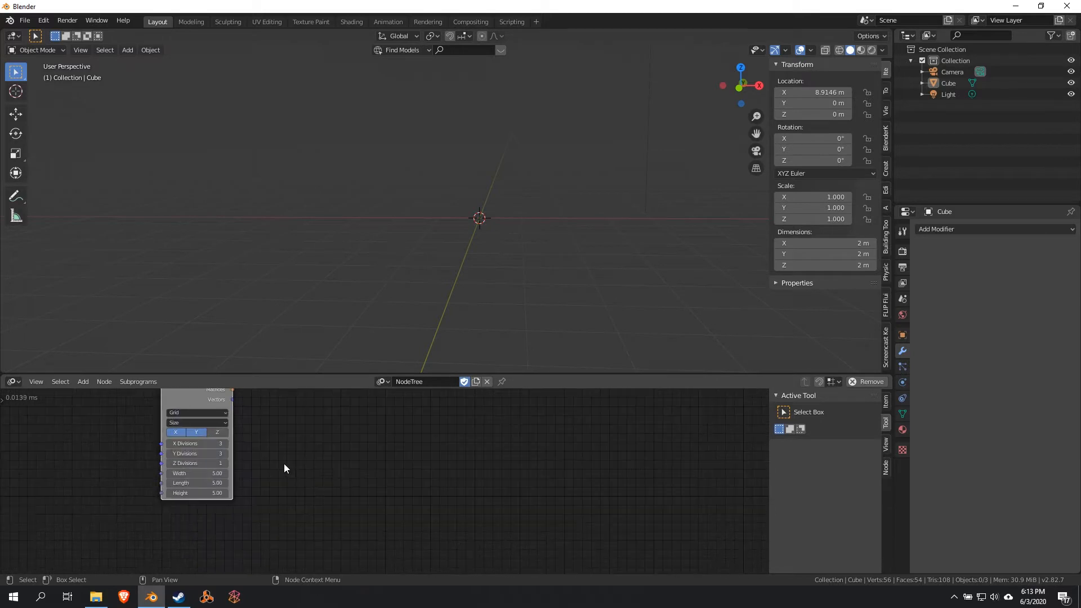
middle_drag(284, 464, 359, 489)
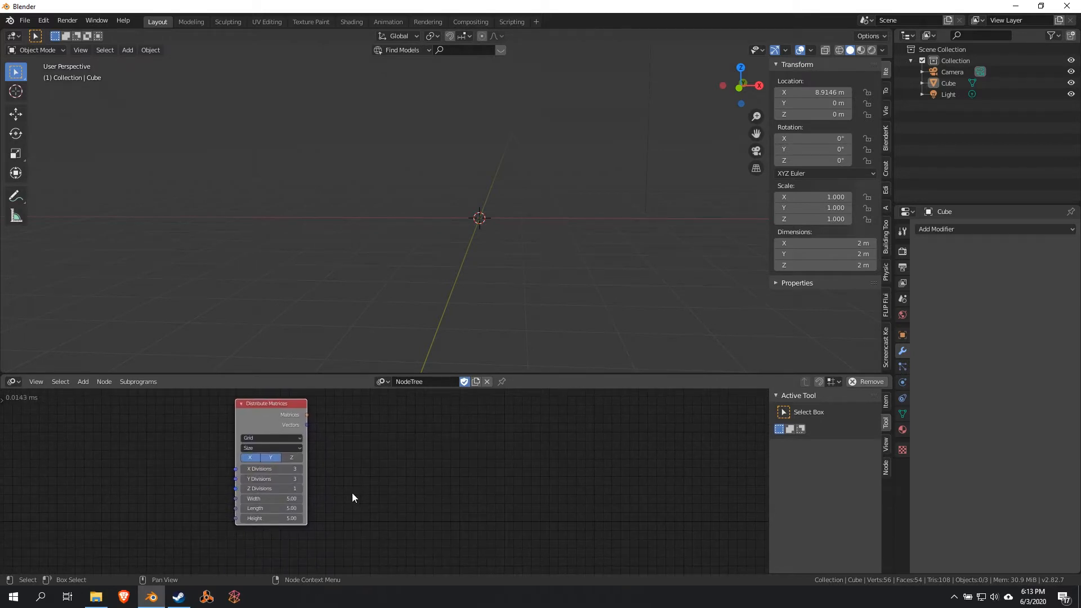
- Enable the Z axis on the Distribute Matrices node's grid and set its Z Divisions to 3
scroll(353, 494, up, 1)
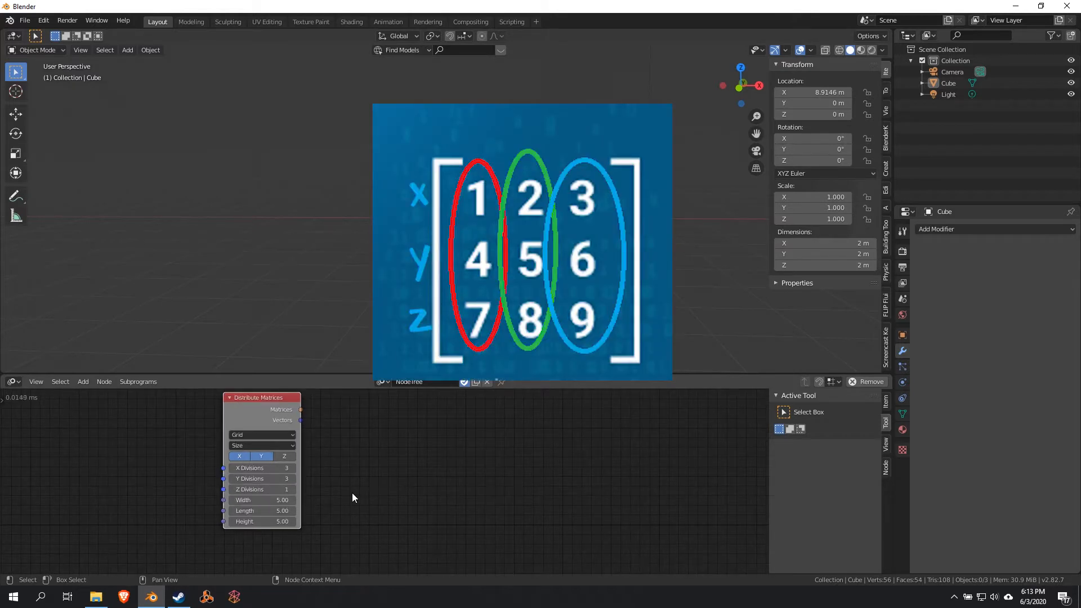
scroll(352, 492, up, 1)
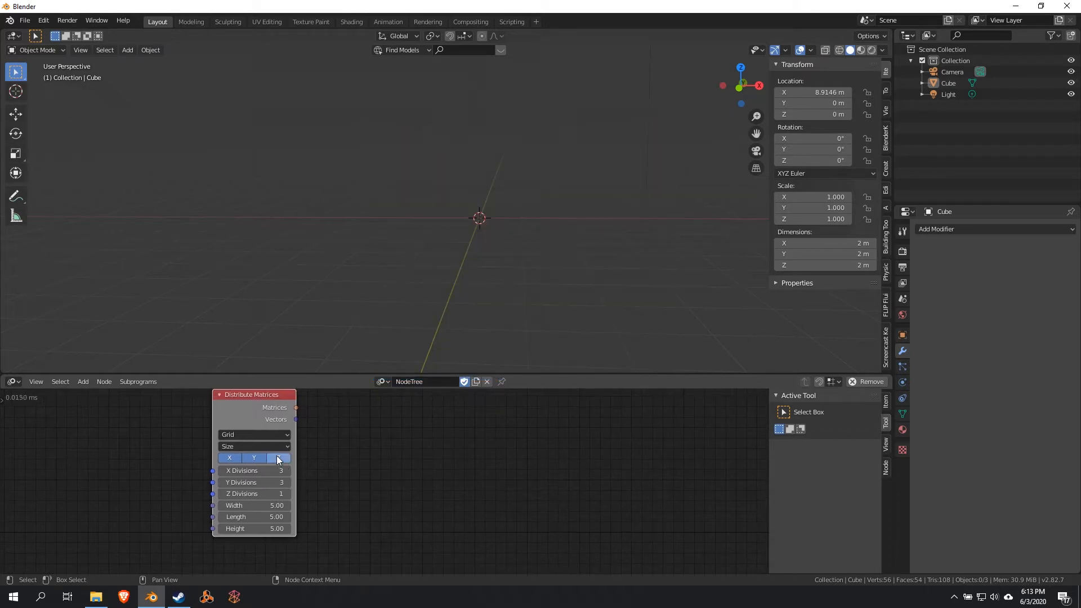
middle_drag(373, 461, 425, 471)
scroll(425, 472, up, 4)
scroll(432, 488, down, 3)
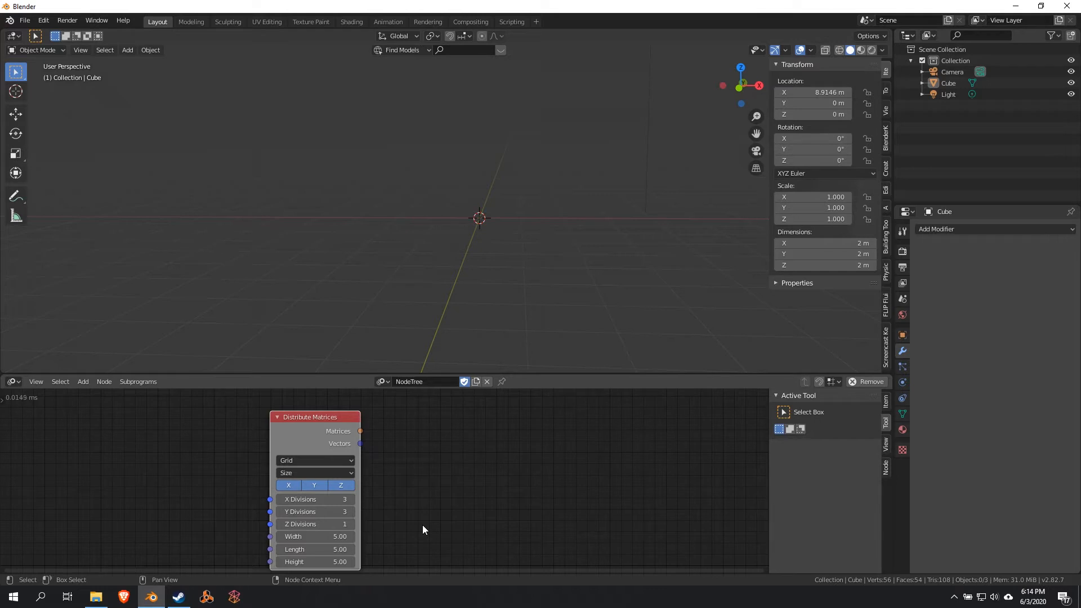
scroll(406, 496, up, 3)
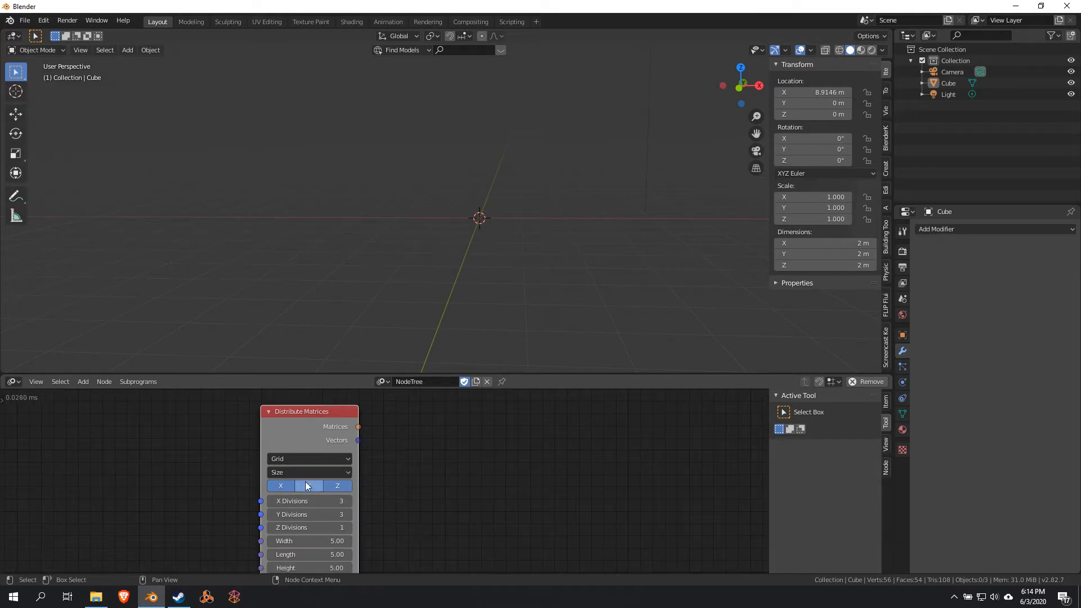
click(303, 452)
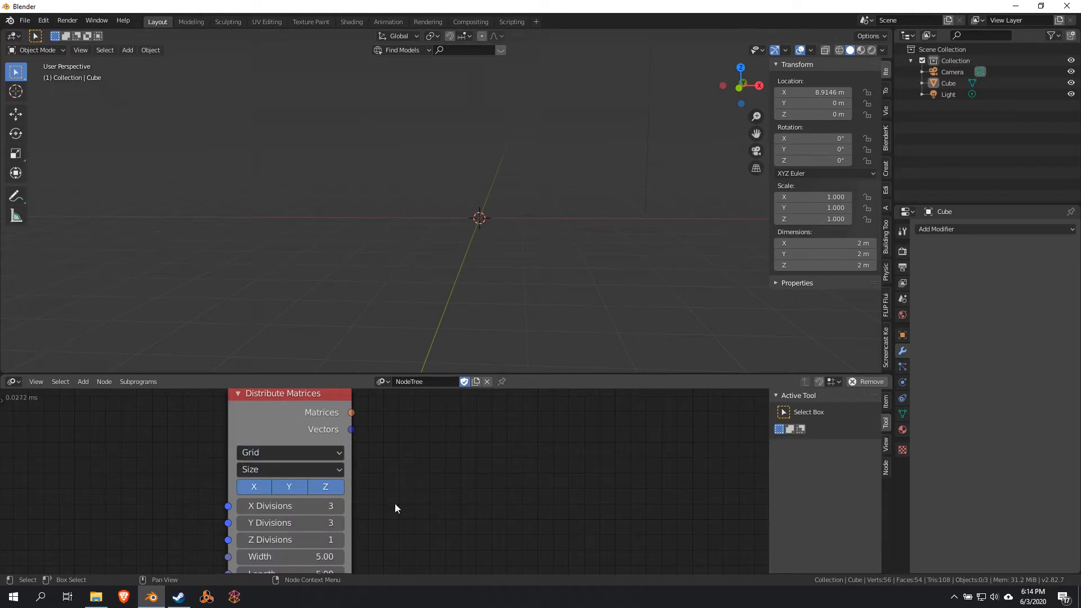
middle_drag(395, 508, 388, 477)
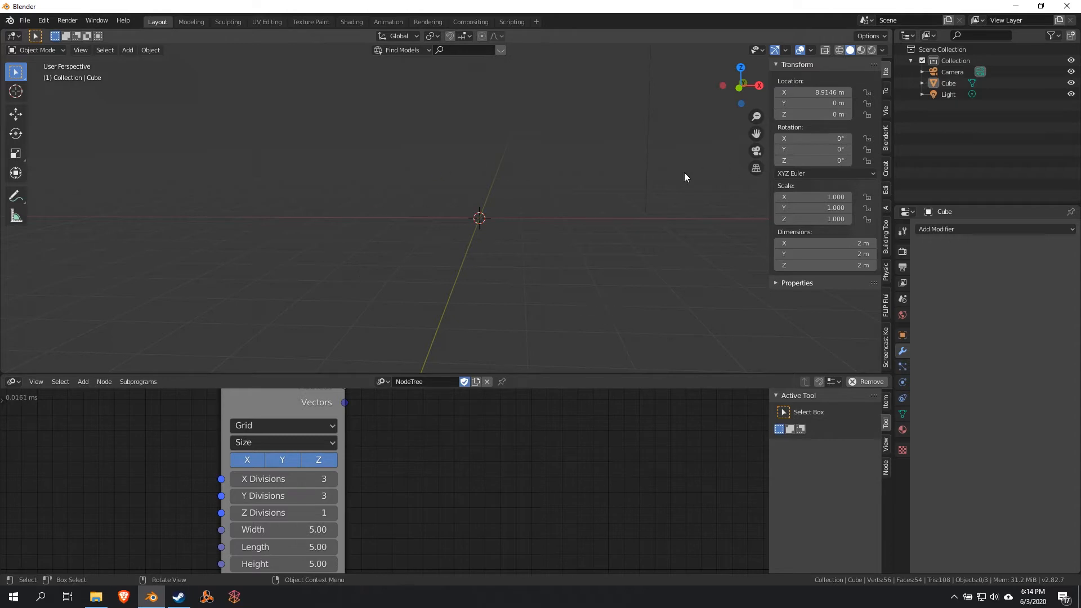
click(333, 513)
click(334, 513)
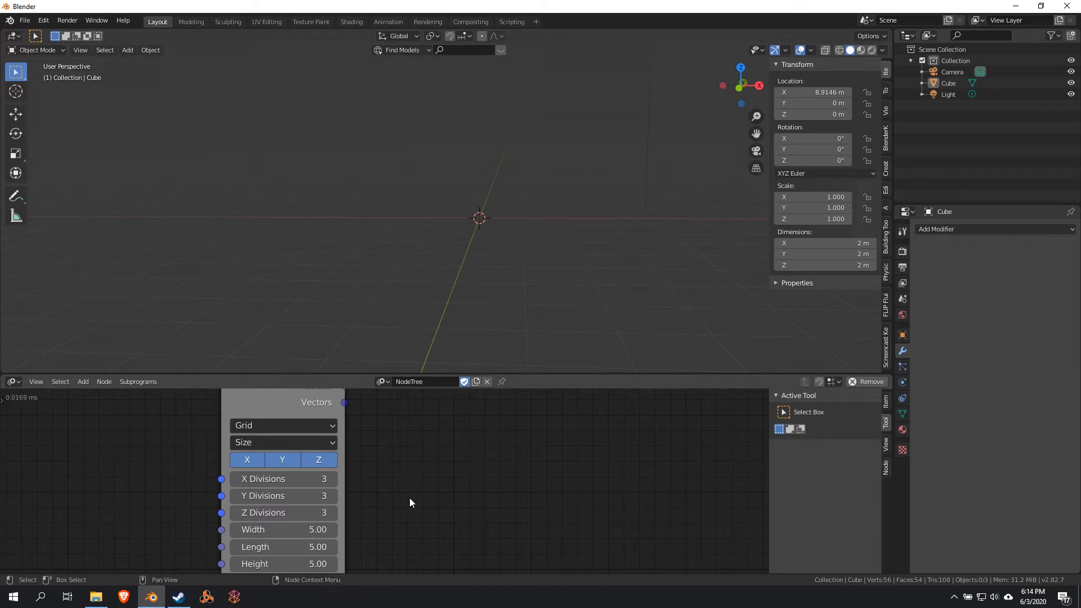
- Inspect the Distribute Matrices node's Vectors output with a temporary Viewer node and delete the Viewer
scroll(413, 494, down, 1)
middle_drag(413, 492, 340, 512)
key(w)
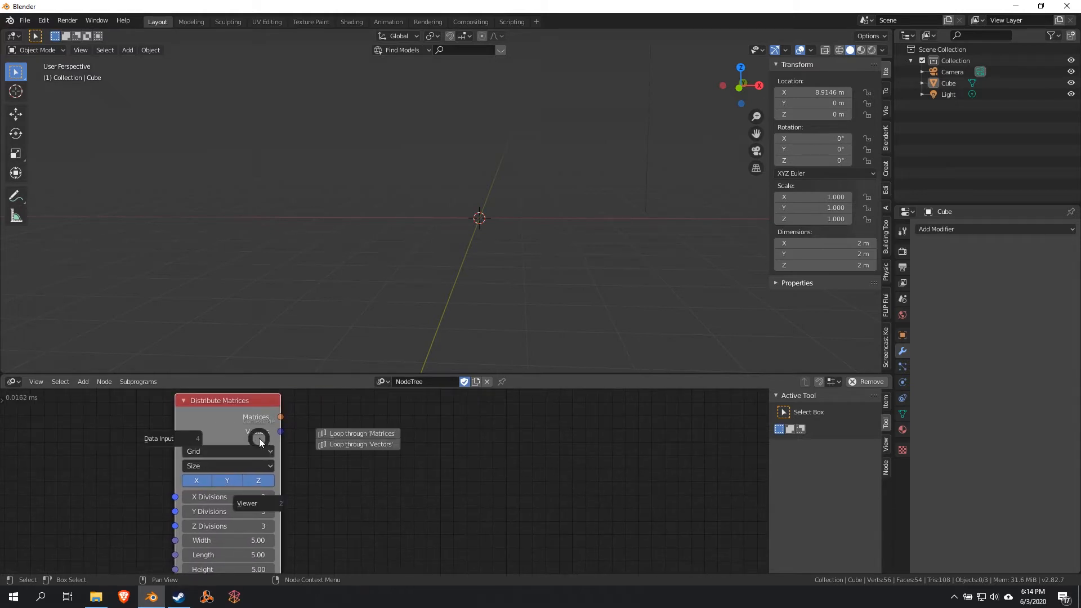
click(263, 489)
click(257, 483)
click(363, 429)
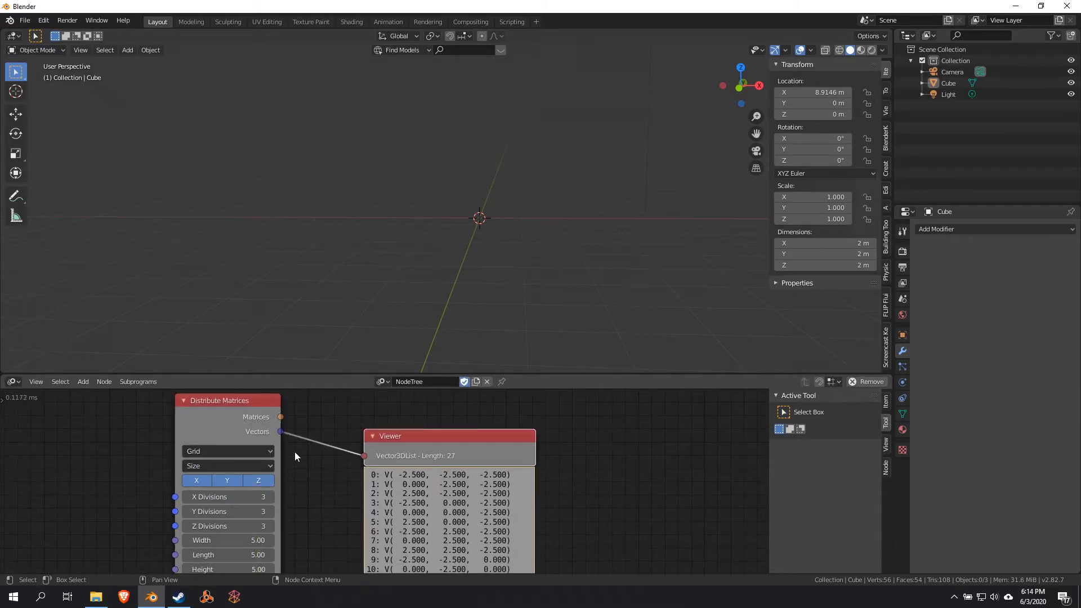
scroll(344, 490, down, 1)
middle_drag(343, 489, 253, 565)
scroll(389, 480, up, 6)
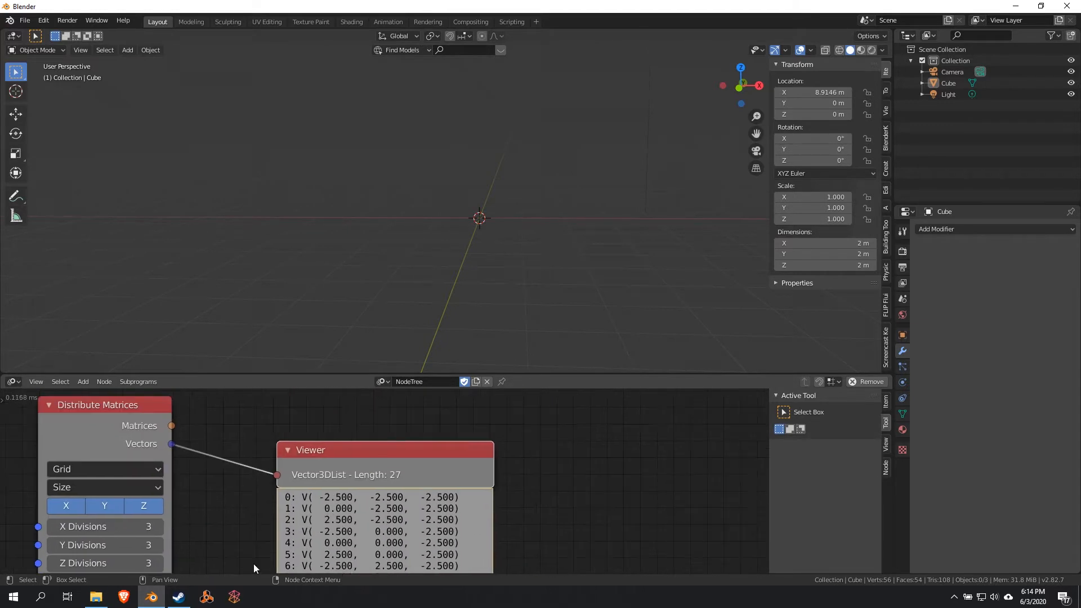
key(x)
- Select the beveled cube in the scene and add an Object Instancer node beside the Distribute Matrices node
middle_drag(347, 474, 351, 488)
scroll(556, 249, down, 4)
shift+middle_drag(556, 249, 497, 275)
middle_drag(498, 275, 445, 274)
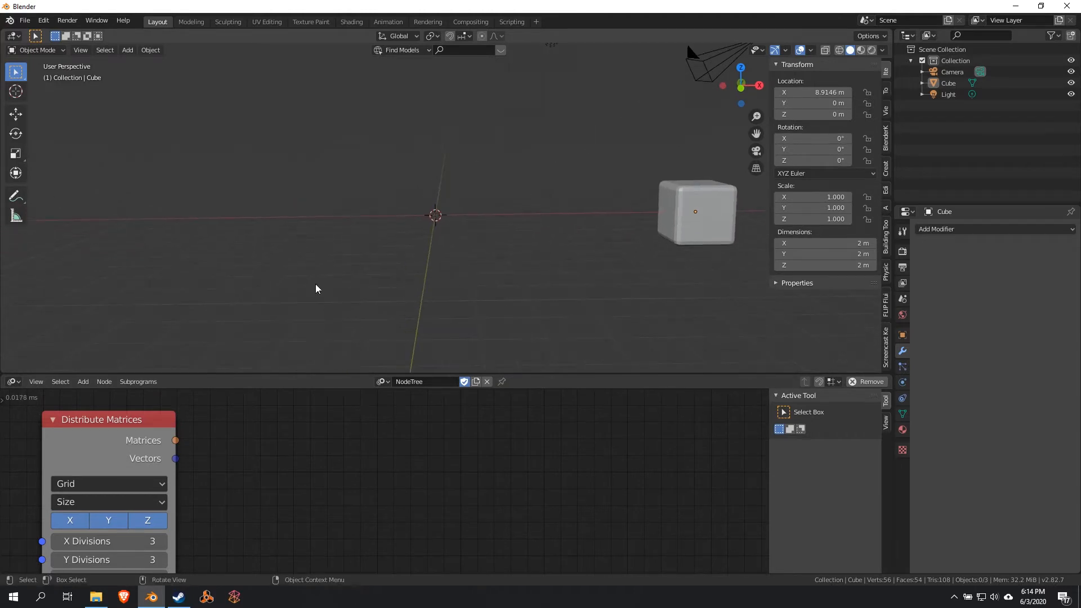
click(700, 236)
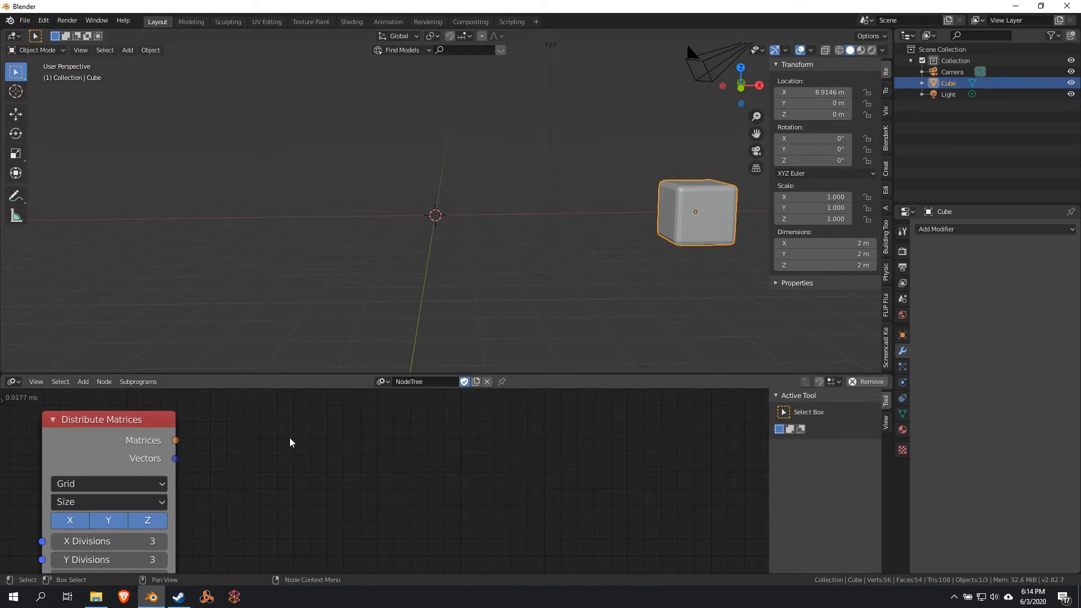
key(shift+a)
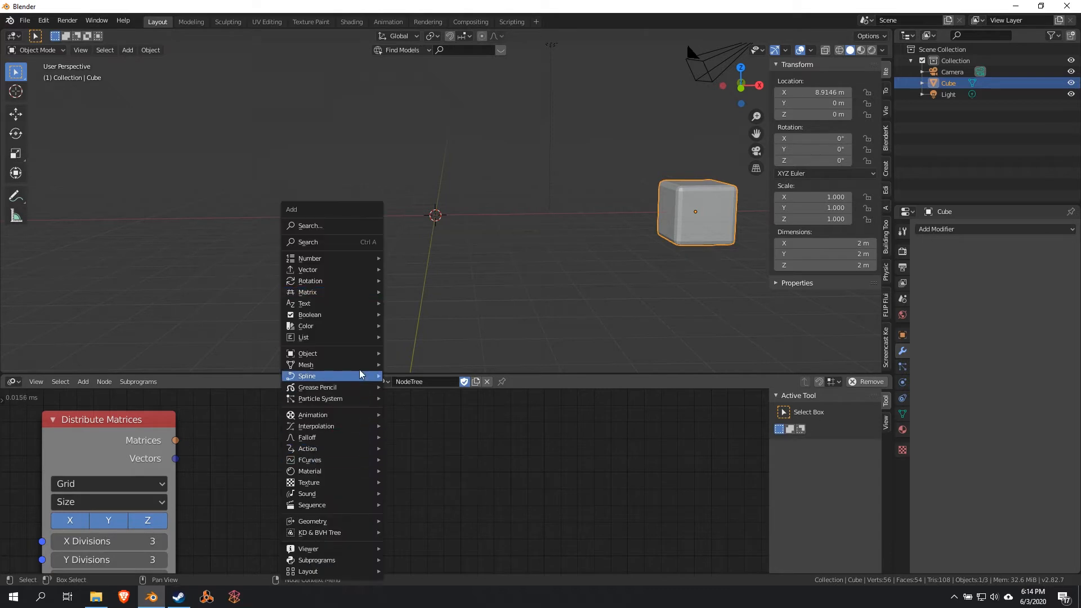
mouse_move(356, 359)
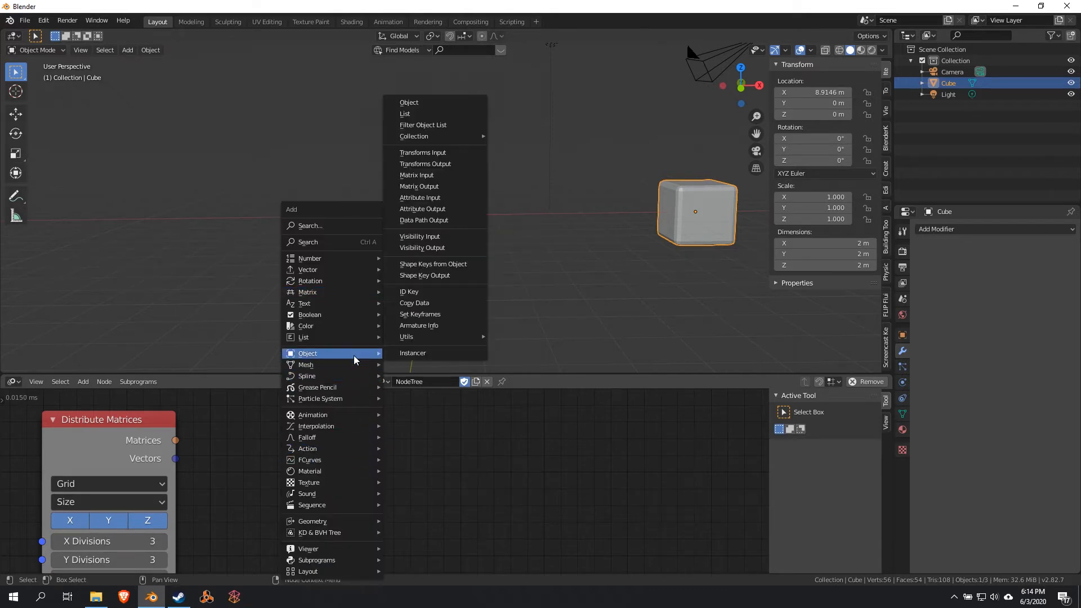
click(411, 356)
click(346, 430)
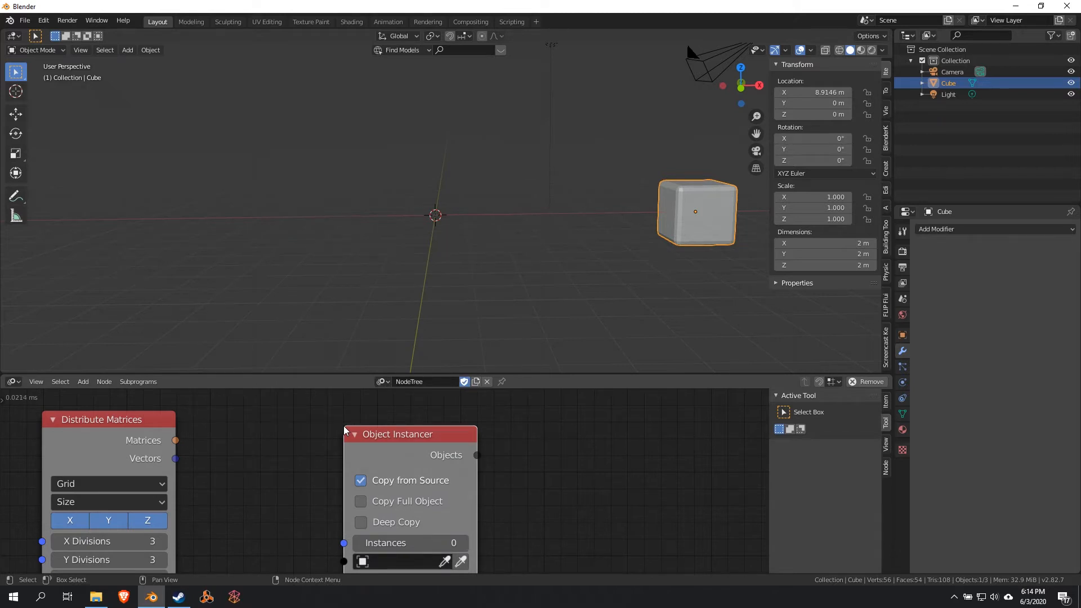
- Assign the active cube as the source object of the Object Instancer node
scroll(550, 428, down, 1)
middle_drag(498, 344, 587, 265)
scroll(526, 467, down, 1)
middle_drag(532, 484, 522, 425)
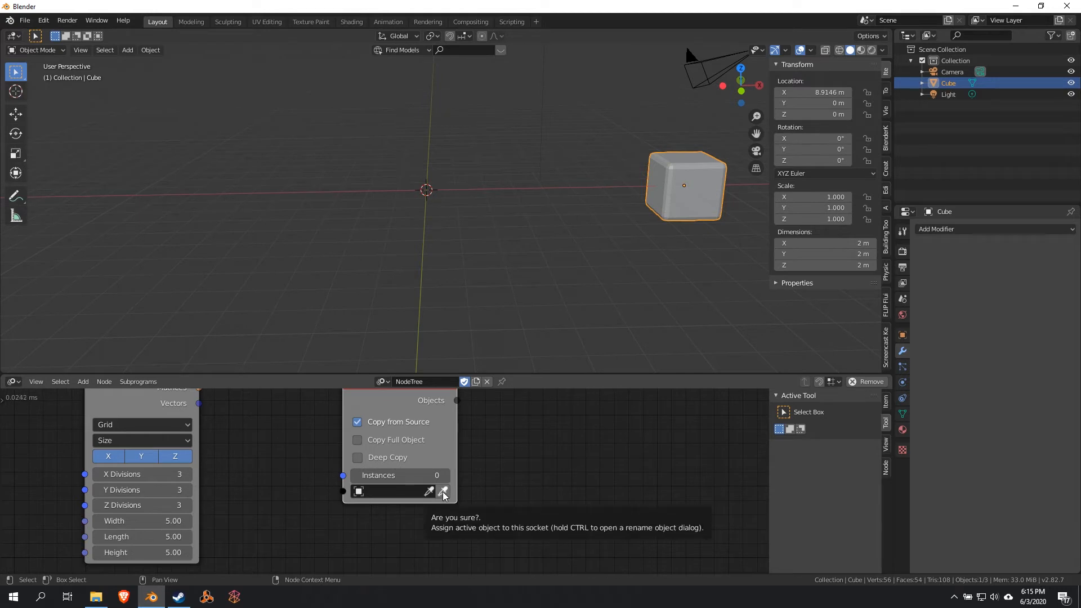
click(444, 492)
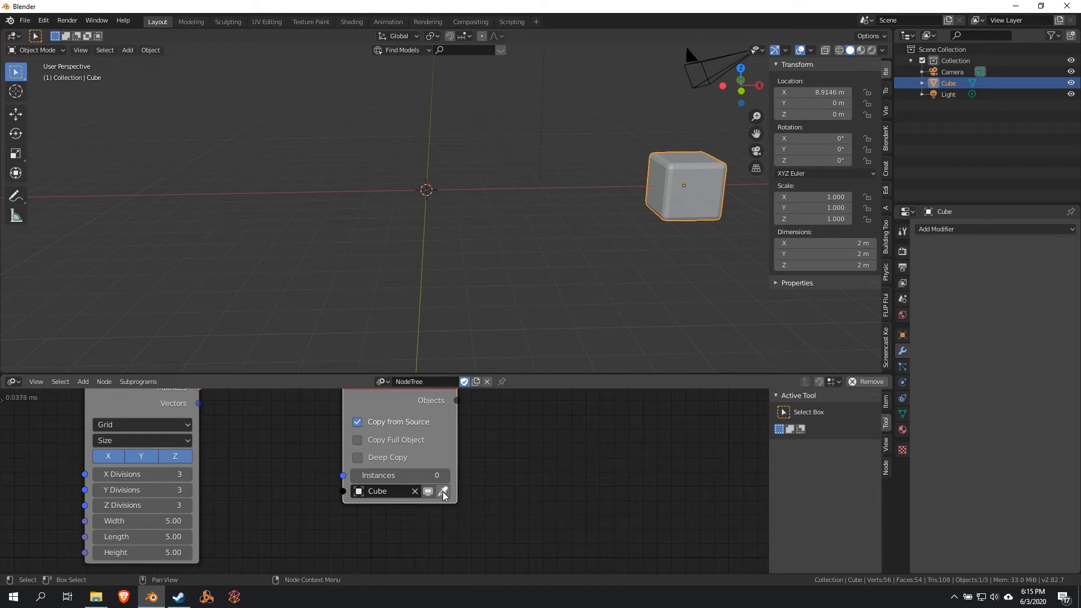
- Try 27 instances on the Object Instancer node and reset the count to 0
middle_drag(519, 445, 503, 472)
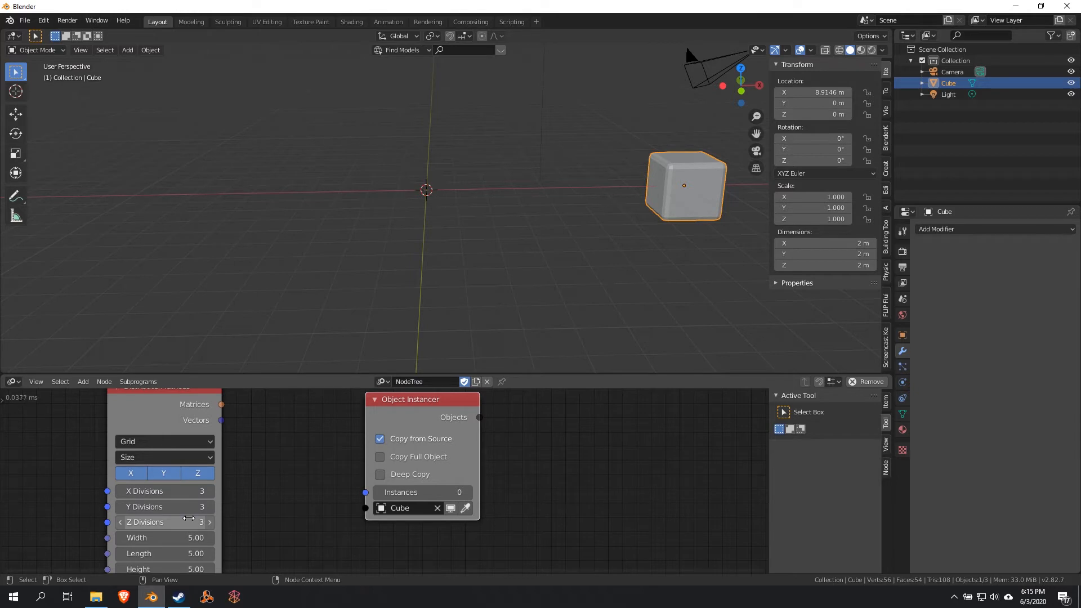
click(409, 495)
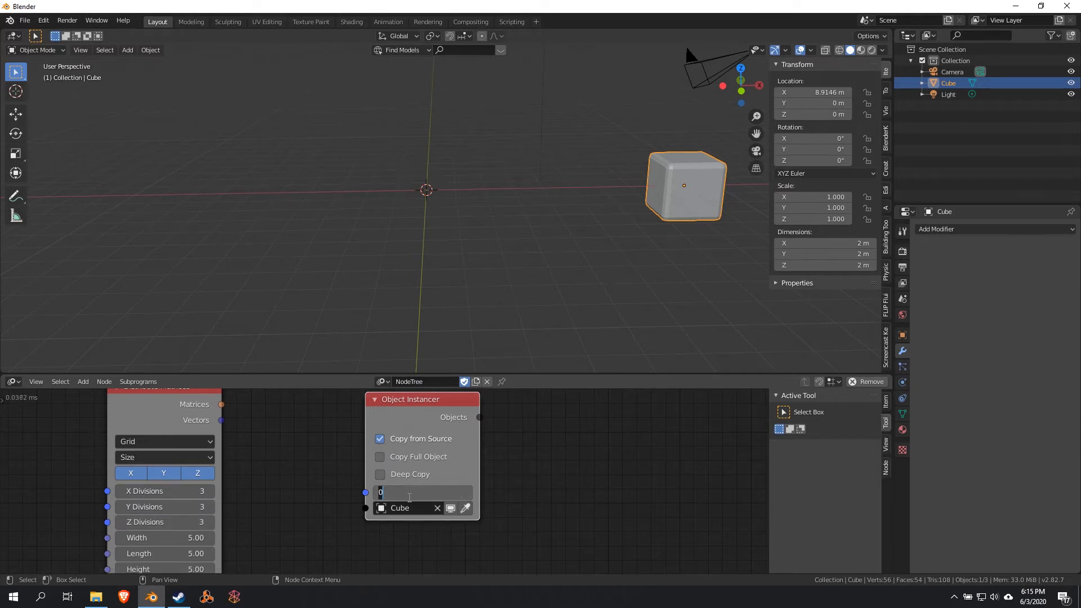
text(27)
key(Return)
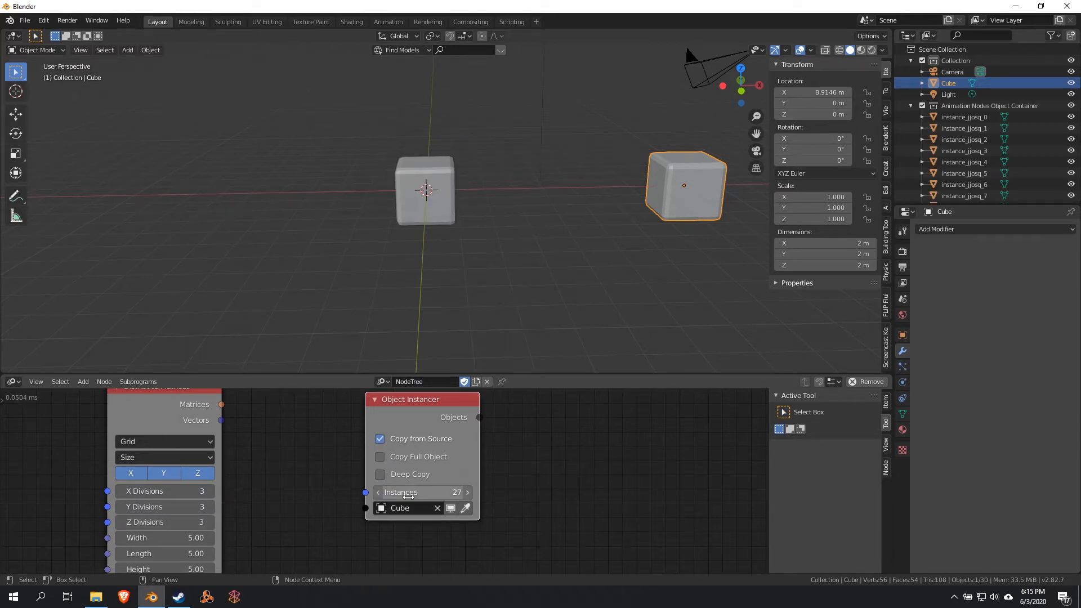
click(422, 497)
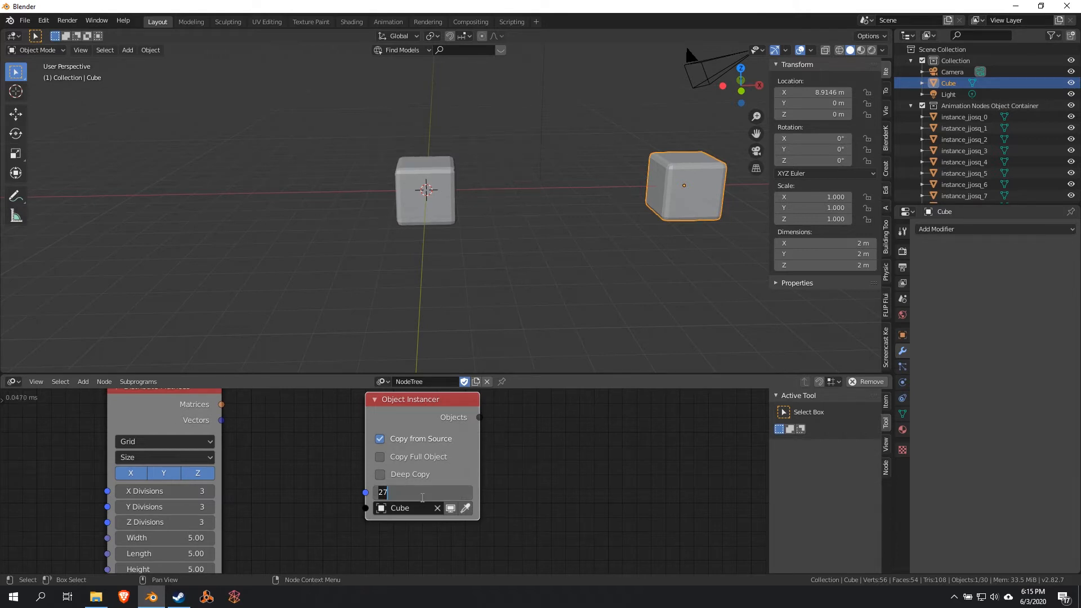
text(0)
key(Return)
- Check the length of the Vectors list in a temporary Viewer node and remove that Viewer
middle_drag(307, 463, 324, 469)
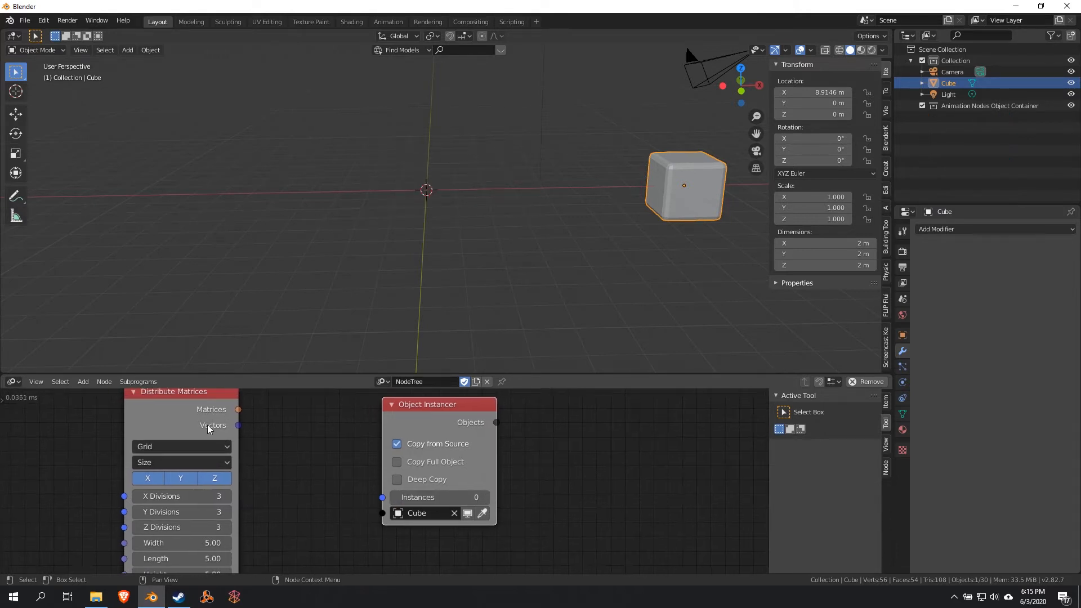
click(208, 430)
key(w)
click(220, 499)
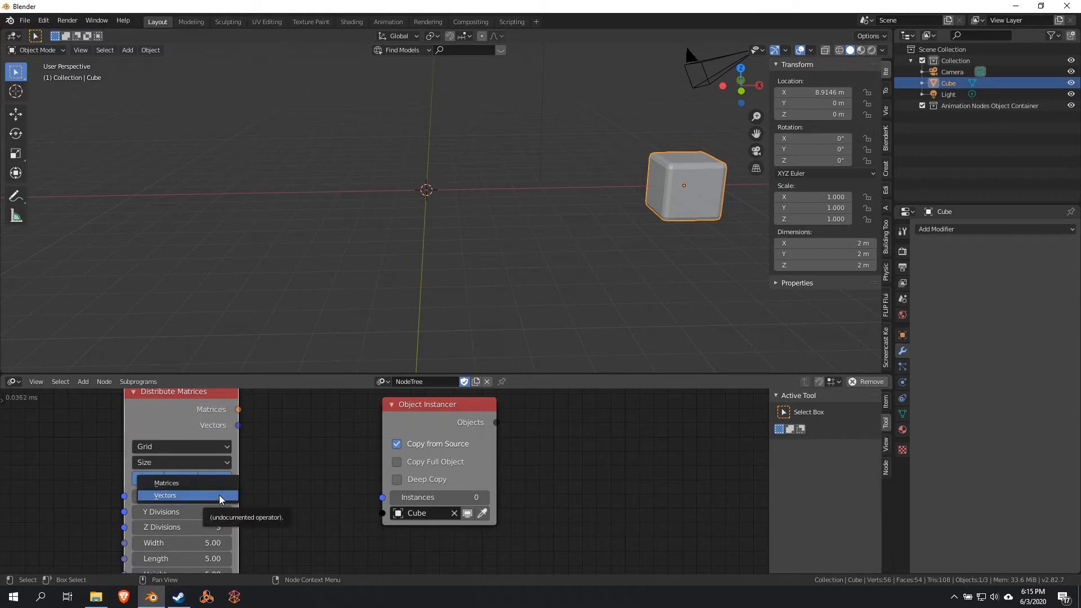
click(220, 495)
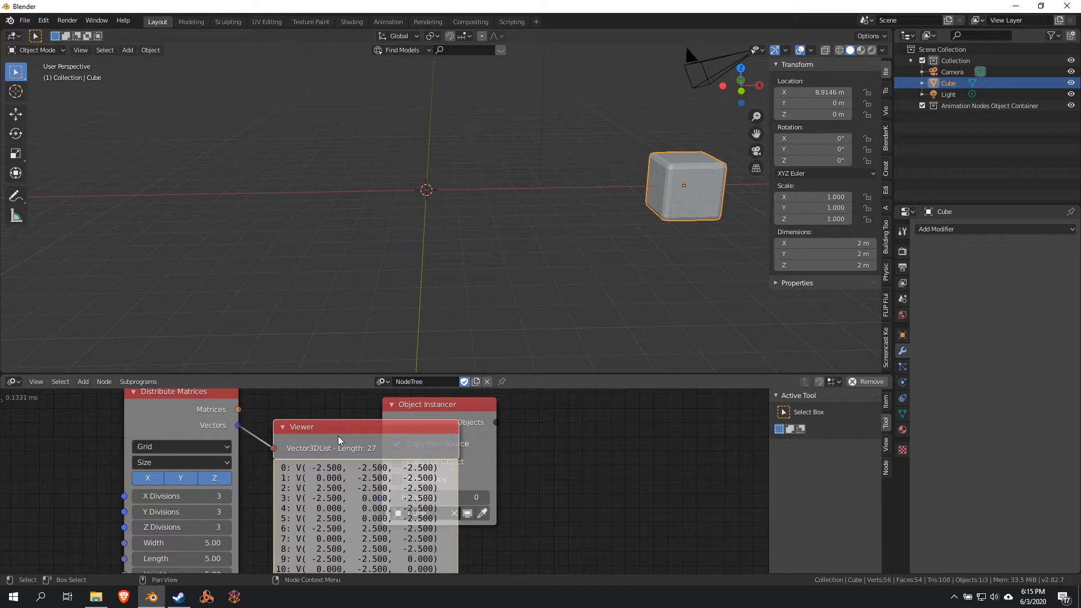
key(x)
- Add a Get List Length node before the Object Instancer and connect the Vectors output to its List input
key(shift+a)
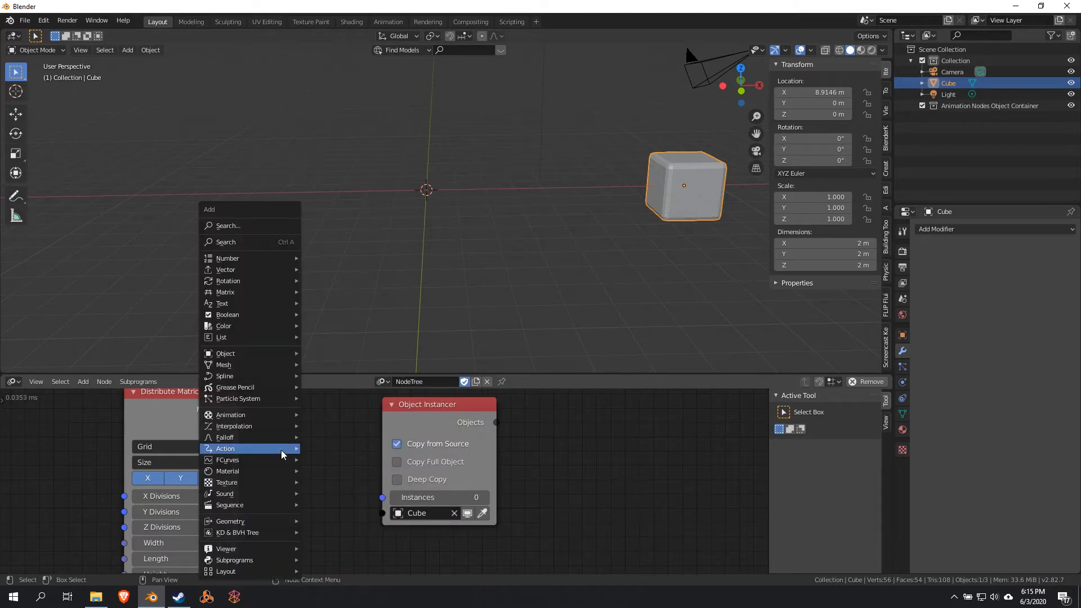
mouse_move(259, 341)
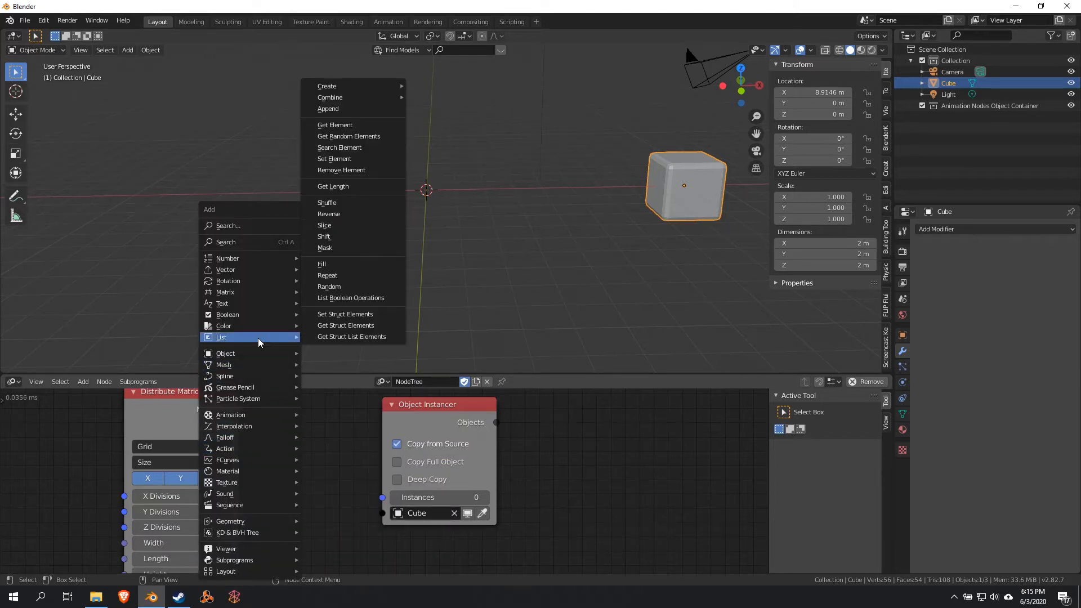
click(351, 186)
click(319, 420)
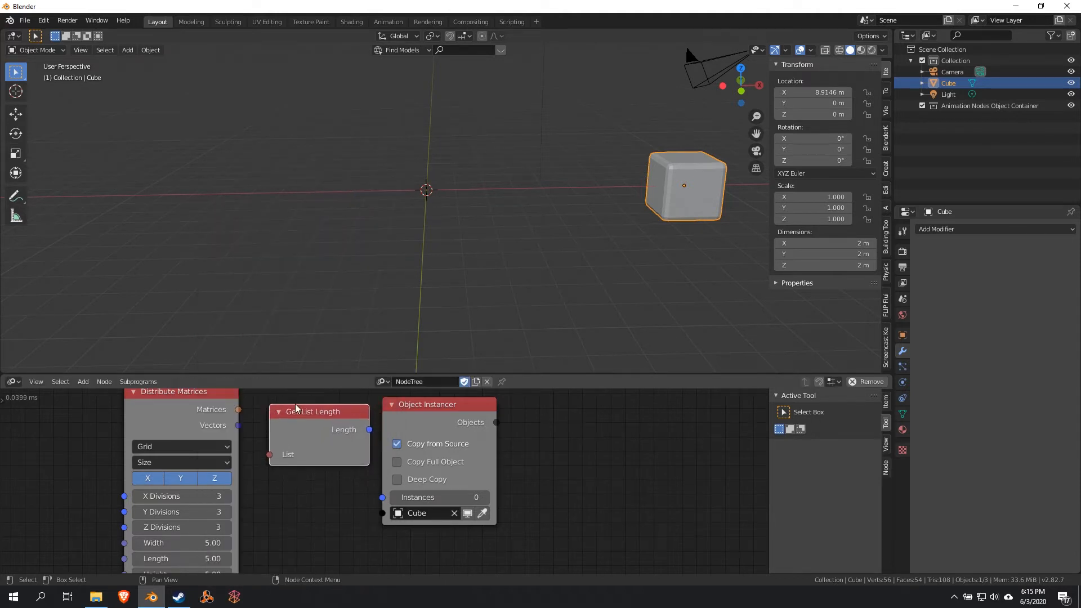
drag(424, 419, 473, 419)
drag(331, 427, 344, 422)
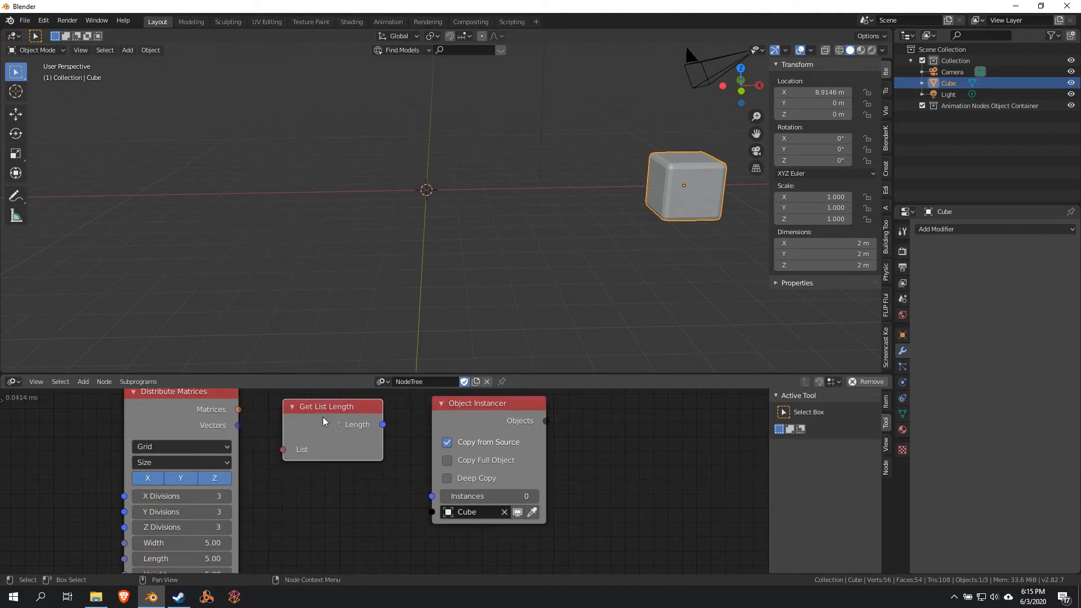
drag(239, 425, 287, 450)
- Attach a Viewer node to the Get List Length node's Length output and place it below the nodes
click(337, 430)
key(w)
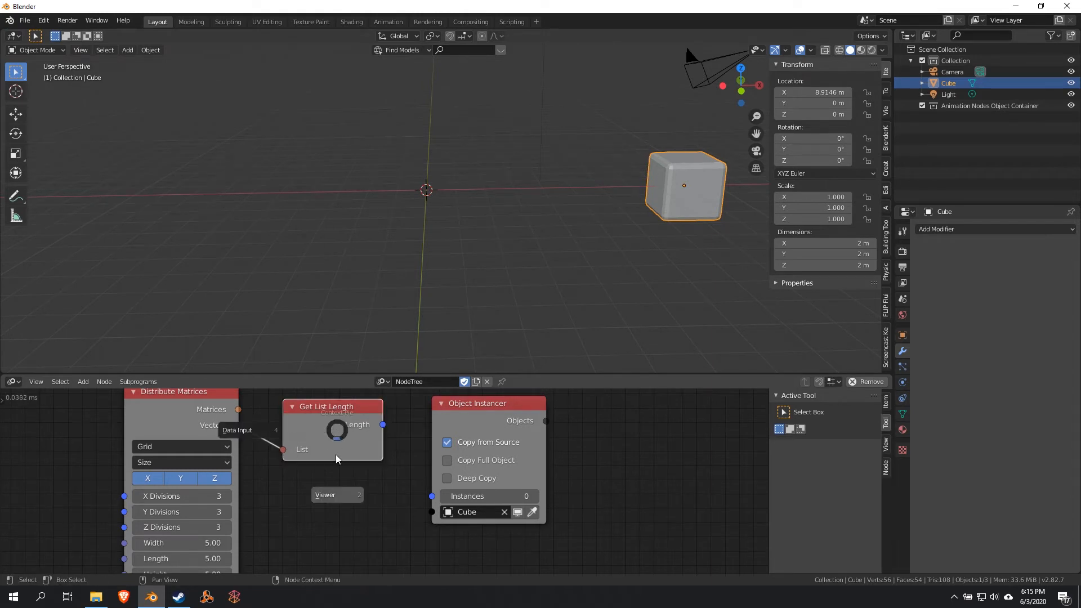
click(337, 484)
click(372, 547)
- Connect the Length output of Get List Length to the Object Instancer's Instances input
scroll(388, 525, down, 2)
middle_drag(387, 522, 347, 471)
middle_drag(349, 424, 347, 444)
drag(342, 410, 384, 471)
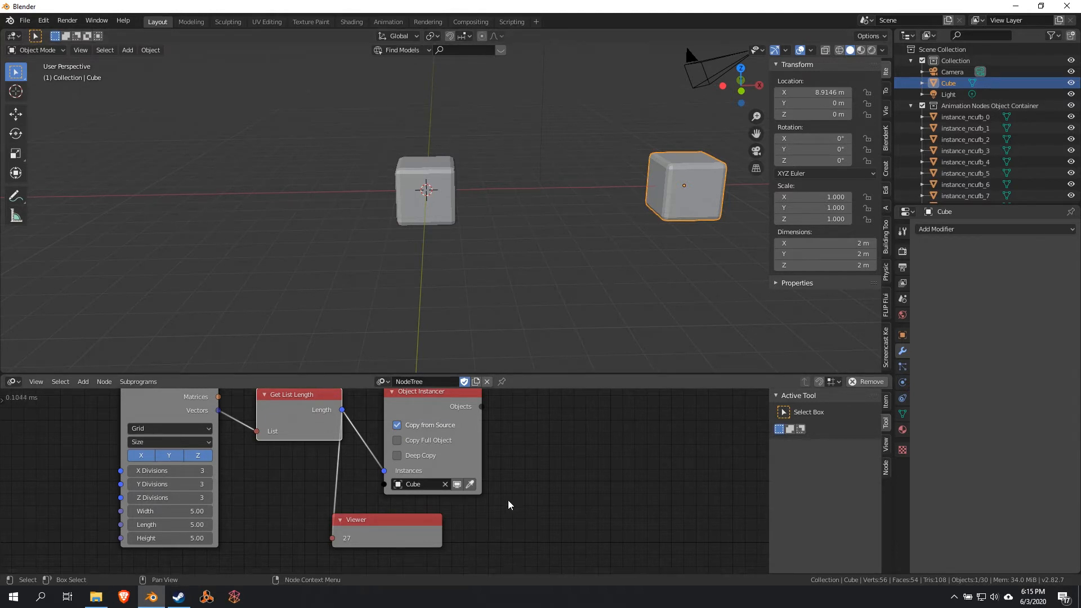
- Test the grid with Y Divisions at 8, restore it to 3, and delete the Viewer attached to Get List Length
middle_drag(536, 486, 541, 484)
drag(175, 487, 183, 487)
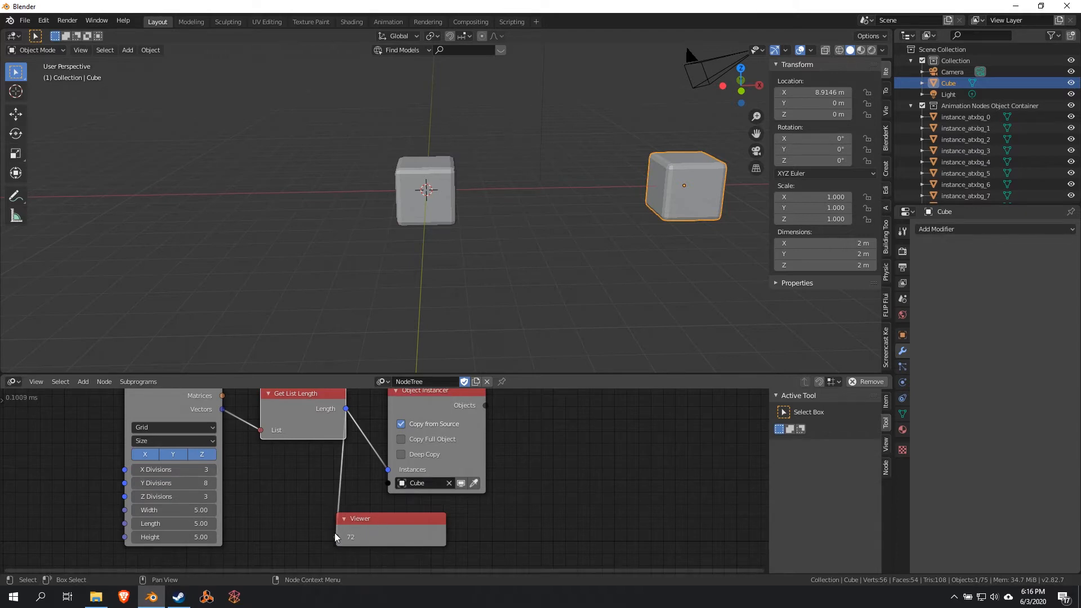
scroll(984, 139, down, 10)
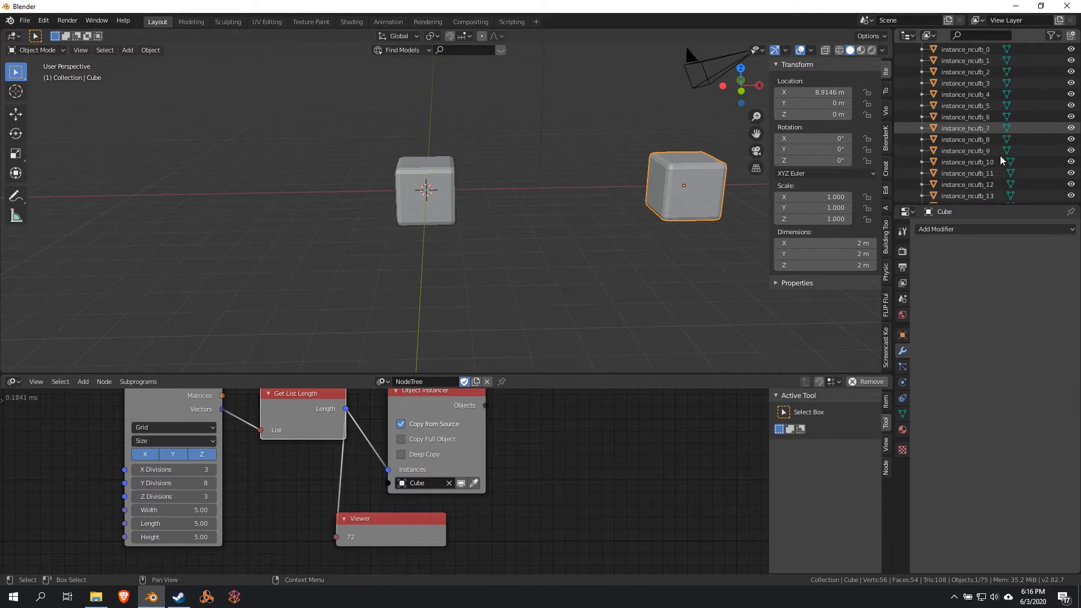
scroll(984, 140, up, 8)
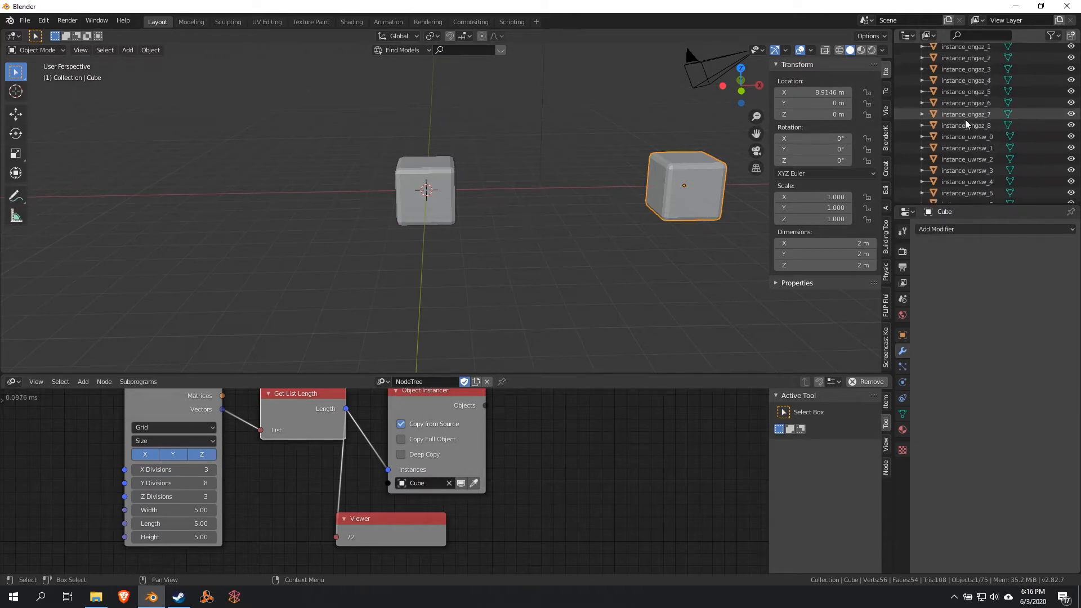
click(201, 483)
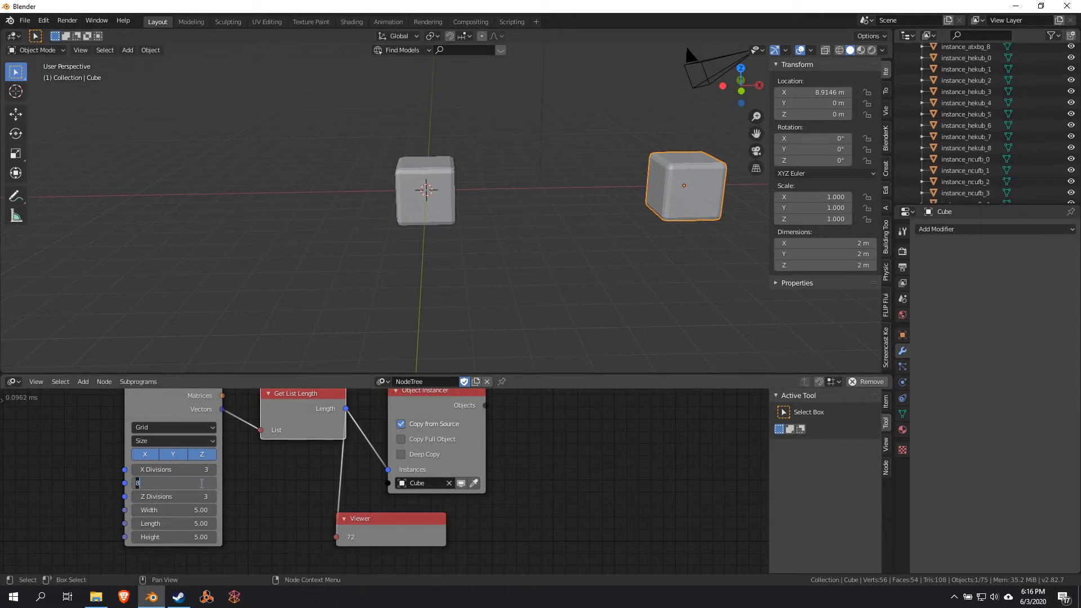
text(3)
key(Return)
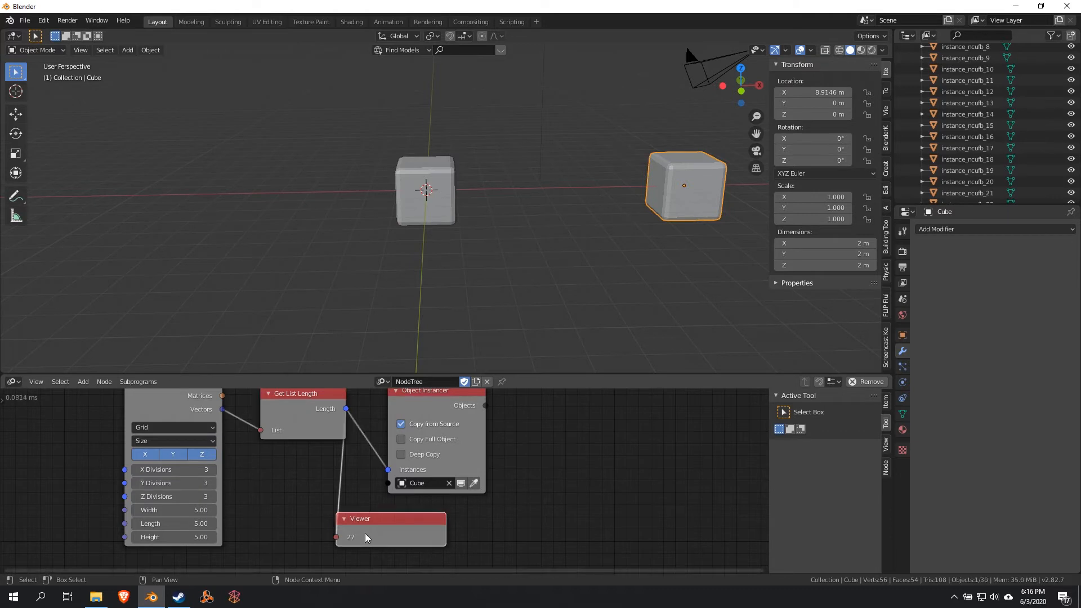
click(366, 538)
key(x)
- Examine the Object Instancer's Objects output in a temporary Viewer node and delete the Viewer
middle_drag(550, 451, 510, 505)
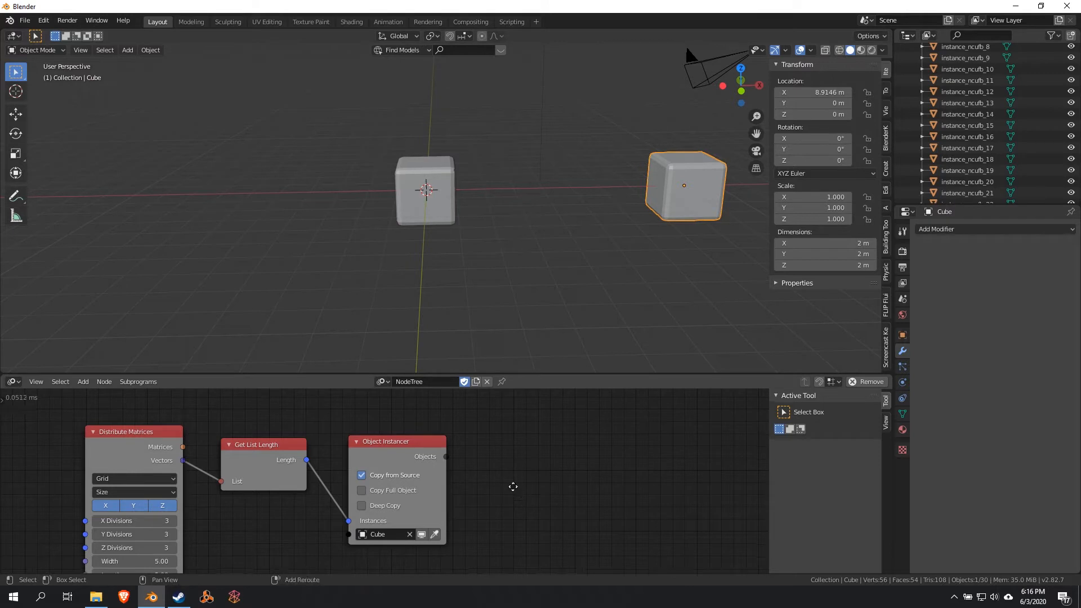
middle_drag(512, 487, 504, 468)
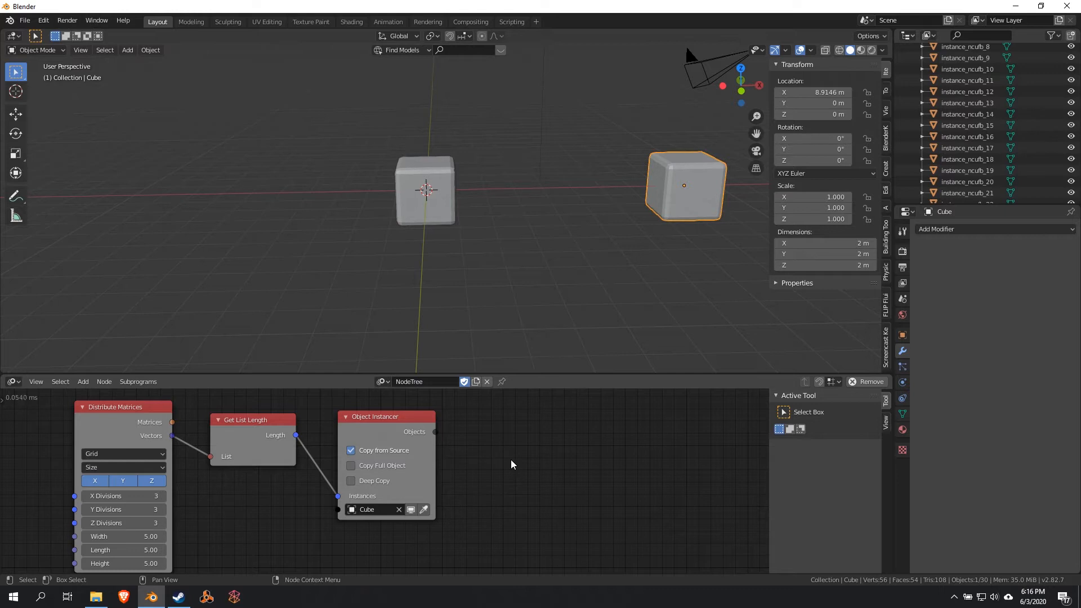
click(428, 435)
key(w)
click(450, 484)
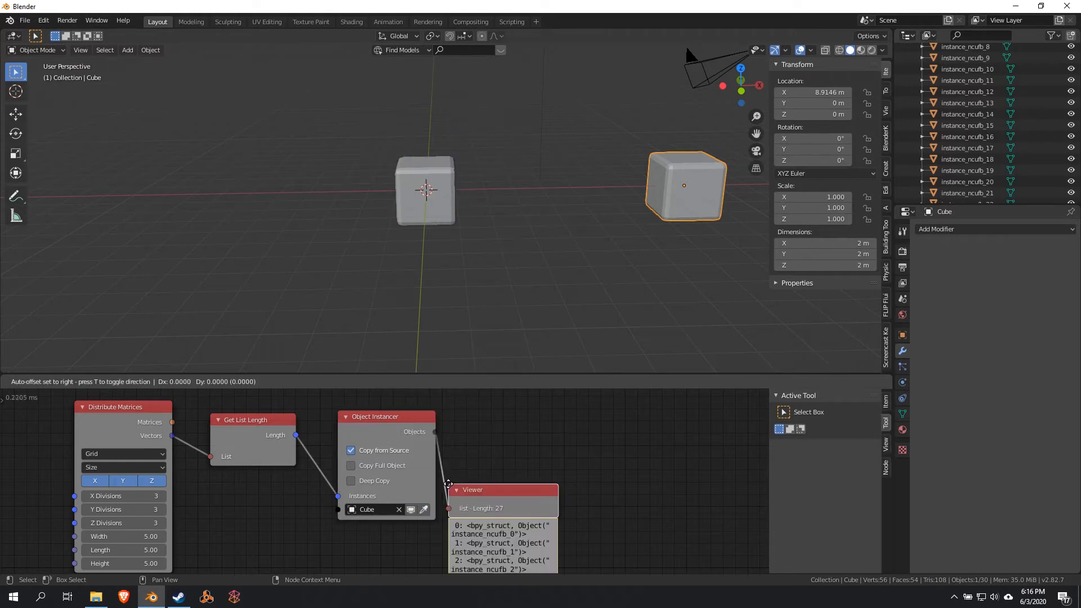
click(458, 475)
scroll(600, 498, down, 4)
middle_drag(597, 500, 570, 420)
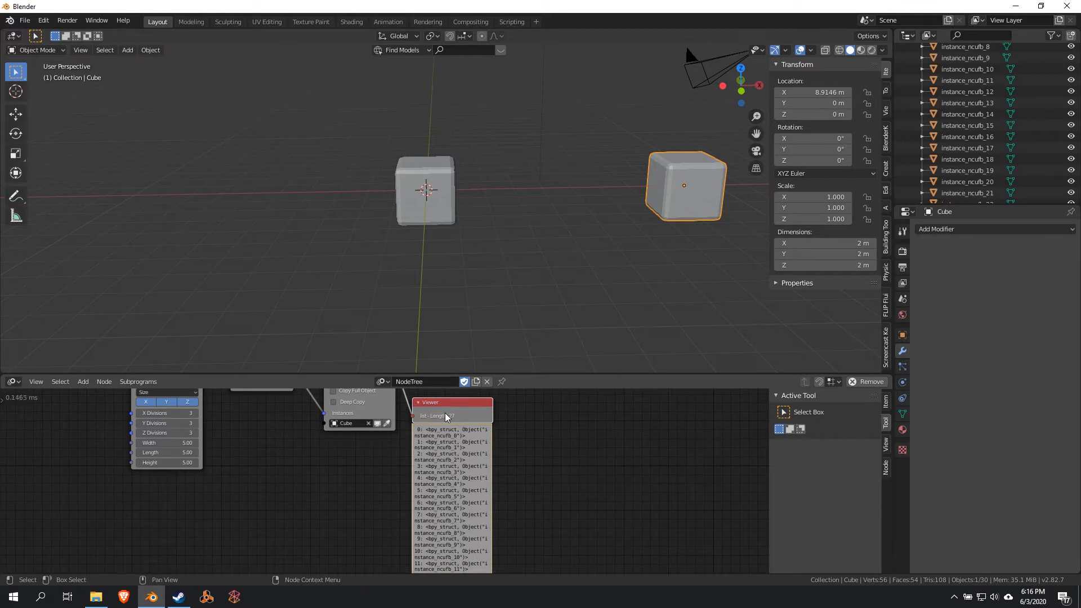
key(x)
- Add an Object Transforms Output node after the Object Instancer node
middle_drag(444, 418, 432, 500)
key(shift+a)
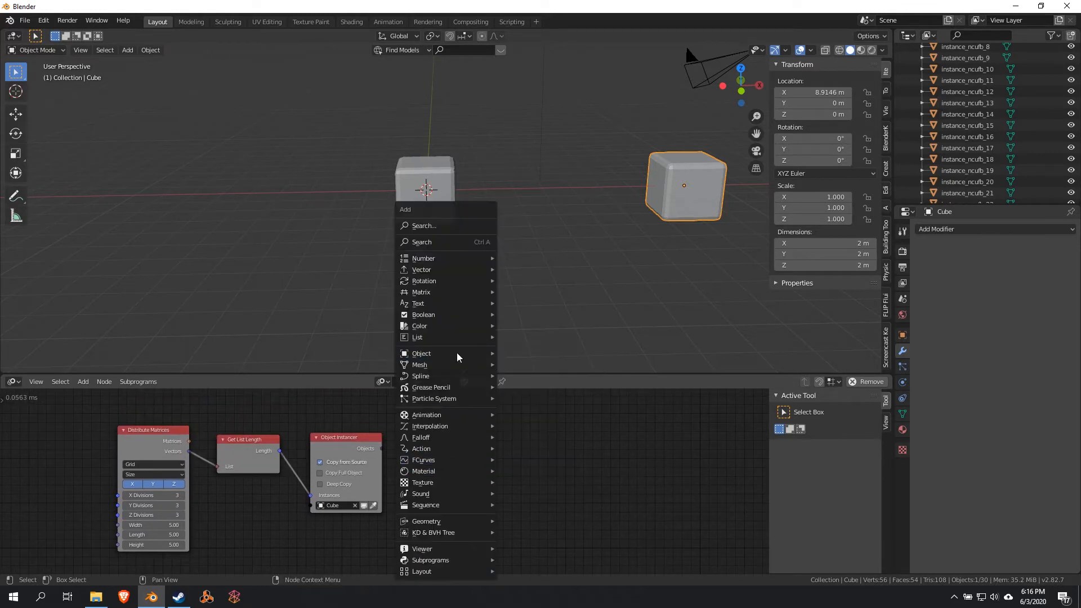
mouse_move(455, 354)
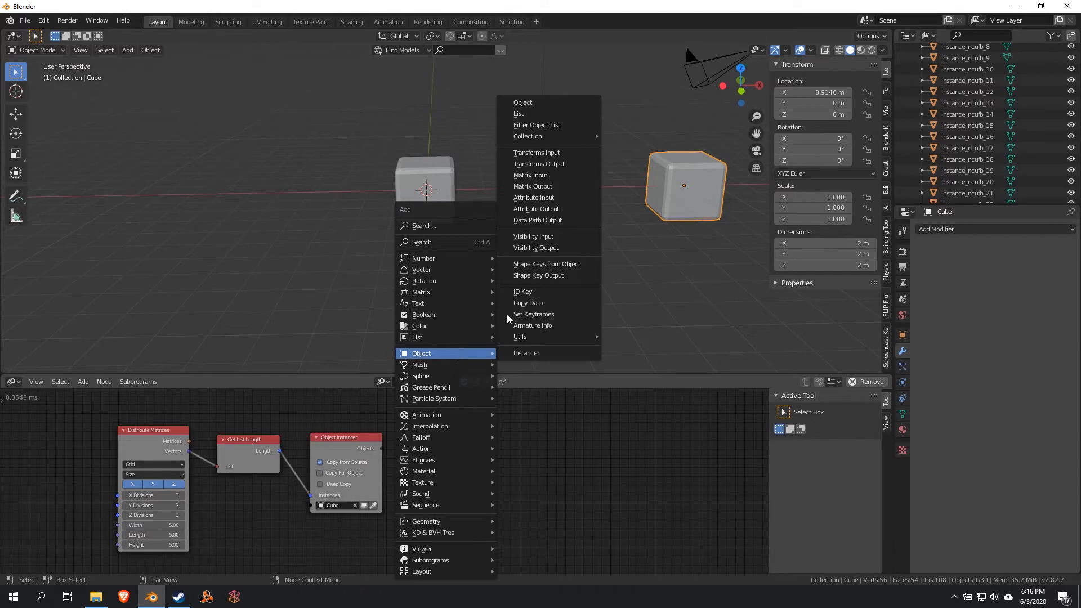
click(549, 164)
click(489, 411)
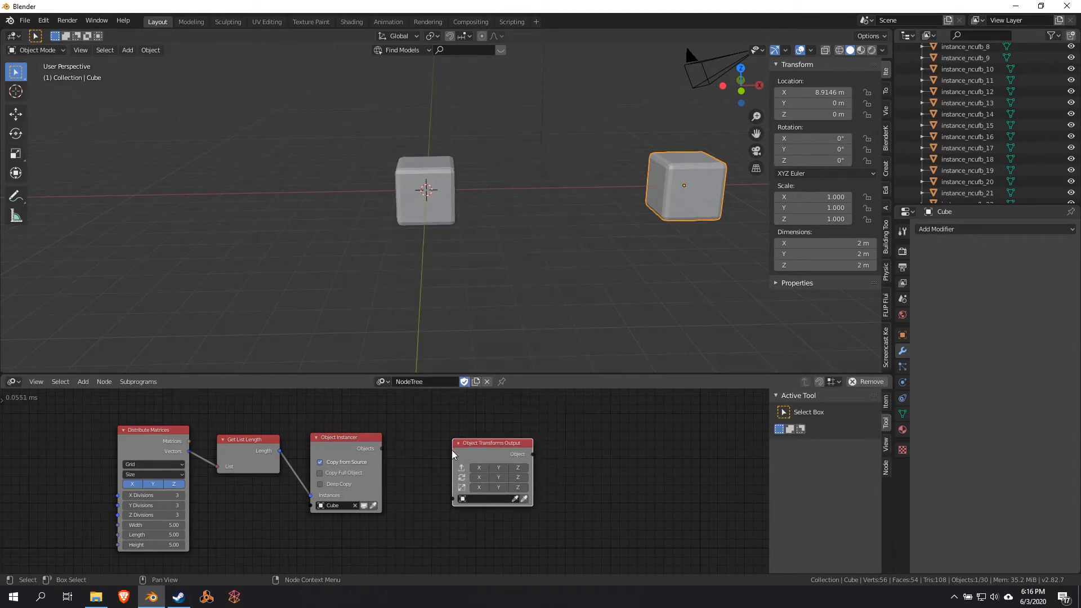
- Connect the Object Instancer's Objects output to the Object Transforms Output's Objects input and enable its X, Y and Z location axes
scroll(446, 458, up, 3)
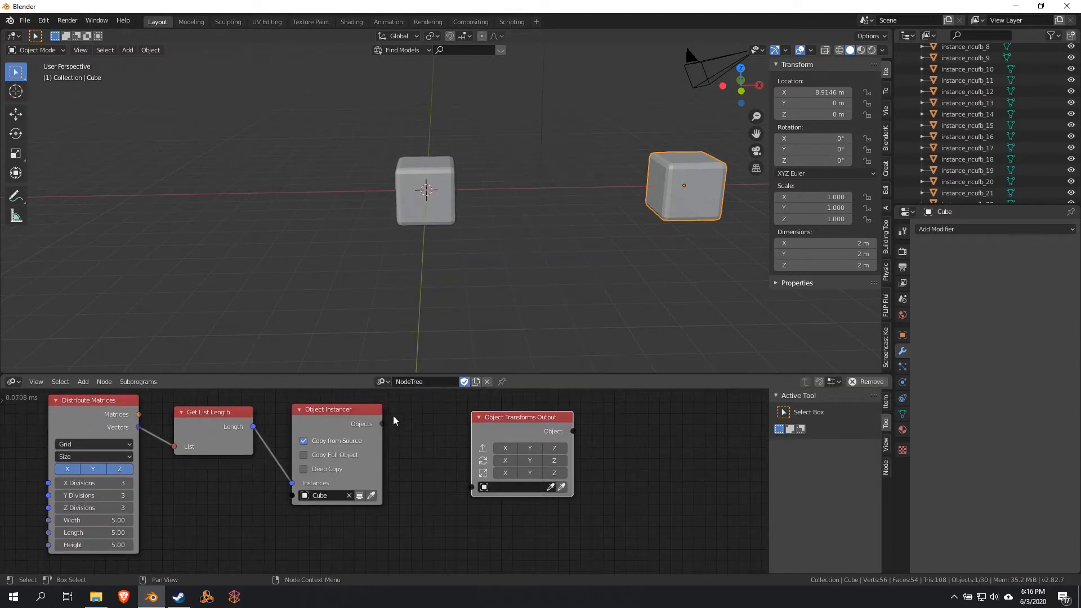
scroll(398, 425, up, 1)
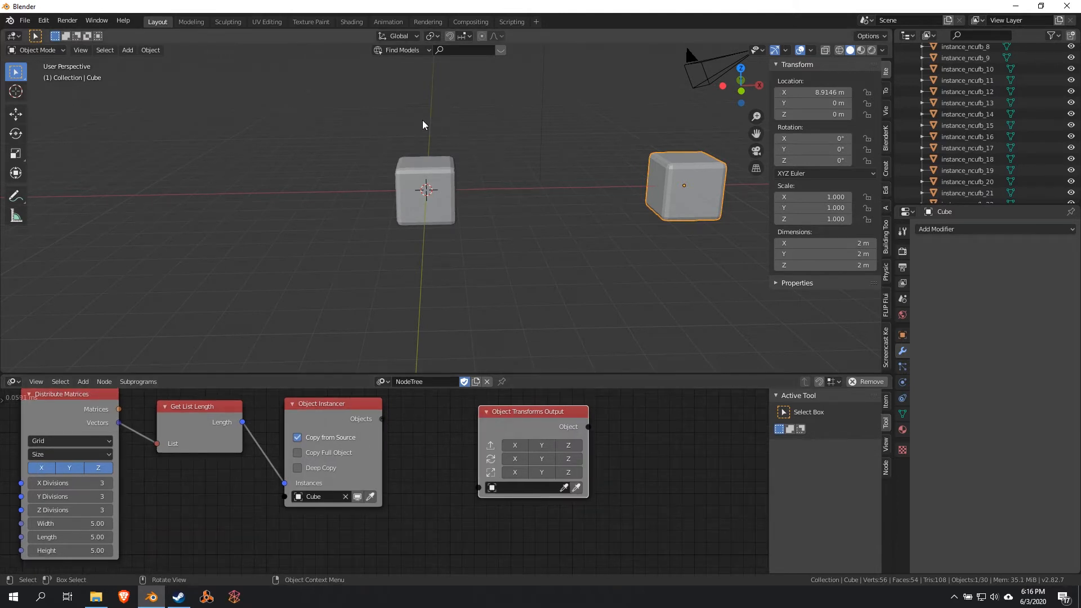
drag(422, 122, 356, 239)
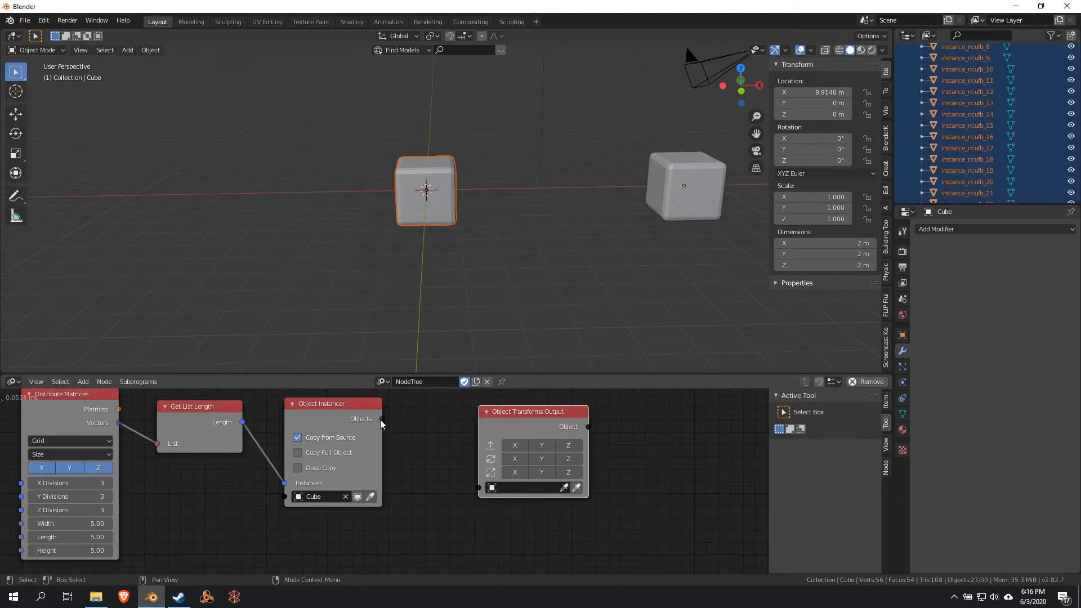
drag(381, 420, 479, 487)
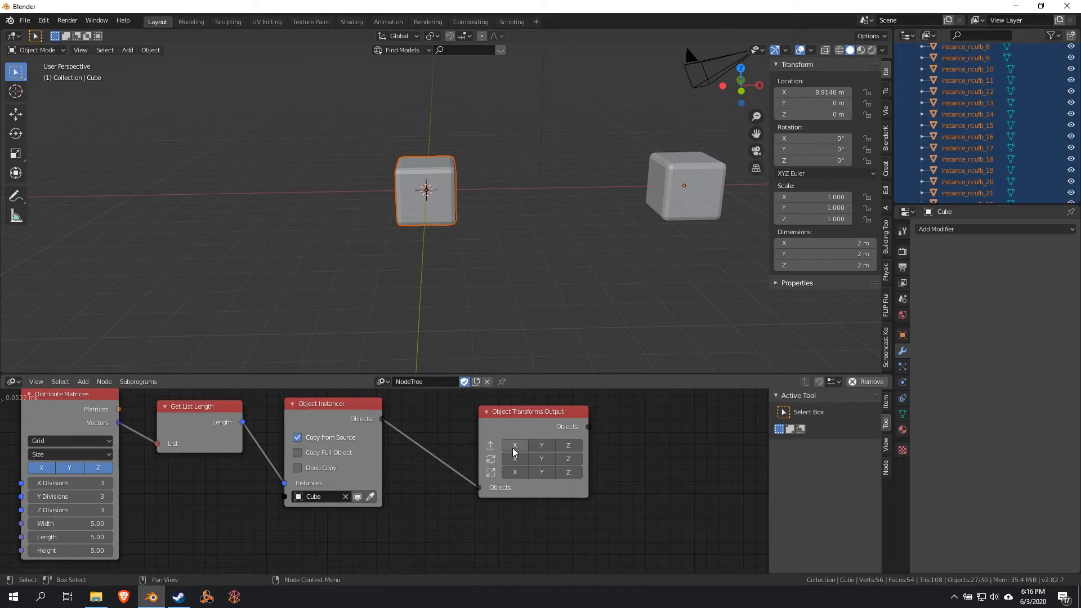
drag(513, 446, 569, 446)
scroll(439, 526, down, 2)
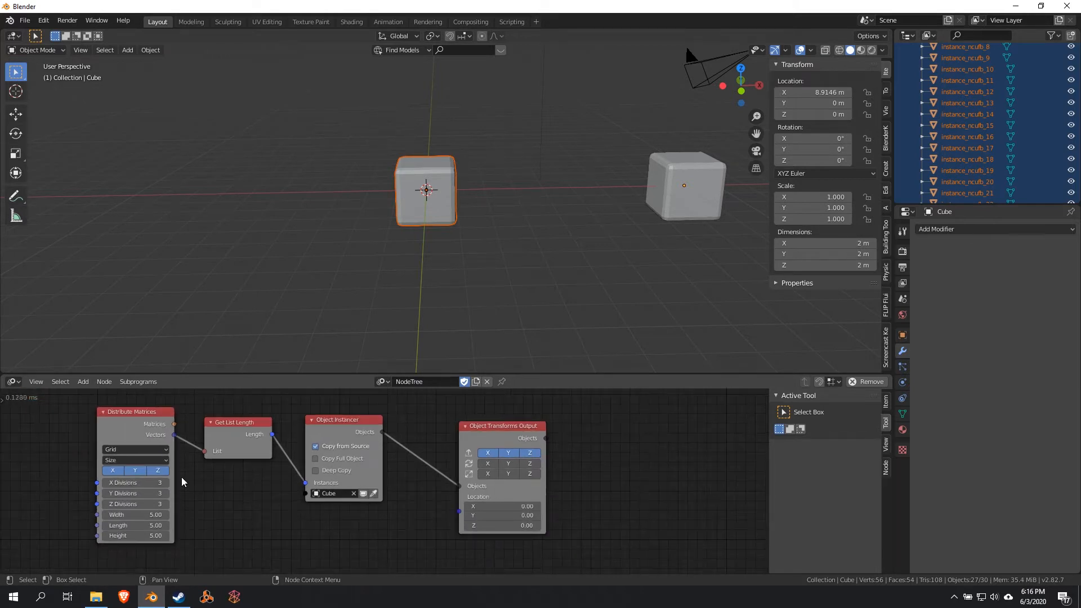
- Connect the Vectors output of Distribute Matrices to the Locations input and reposition the Object Transforms Output node slightly
drag(175, 437, 467, 517)
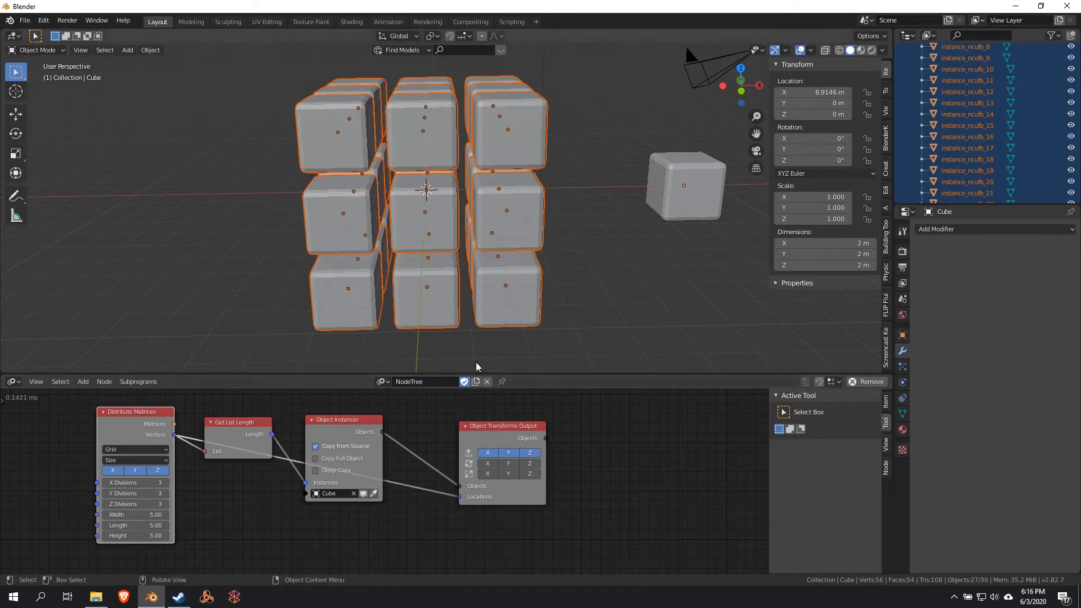
click(246, 330)
mouse_move(246, 330)
middle_down()
mouse_move(294, 318)
mouse_move(241, 316)
middle_up()
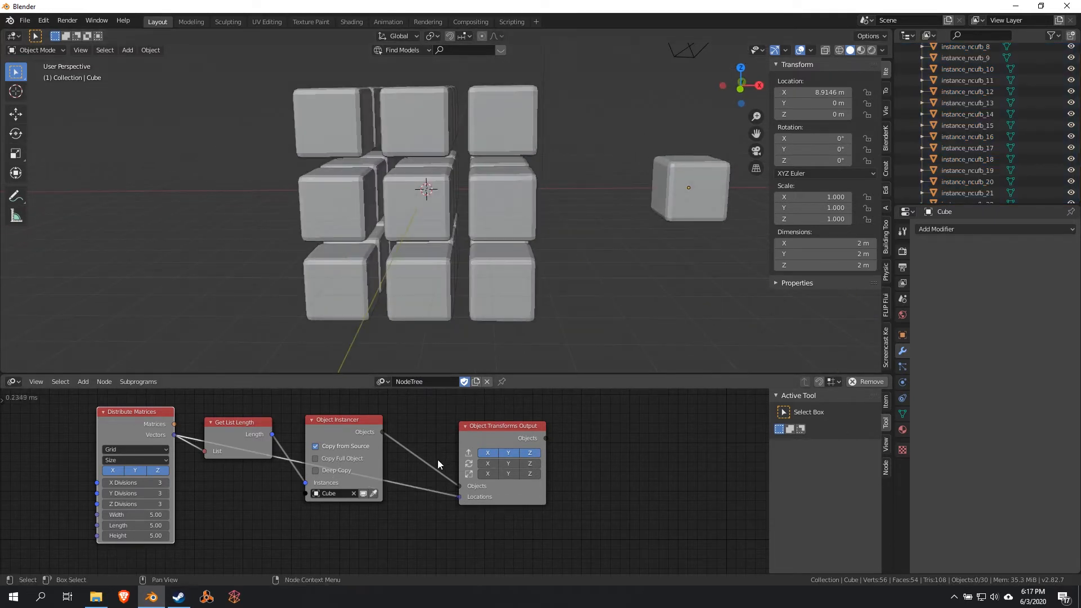
drag(497, 436, 500, 426)
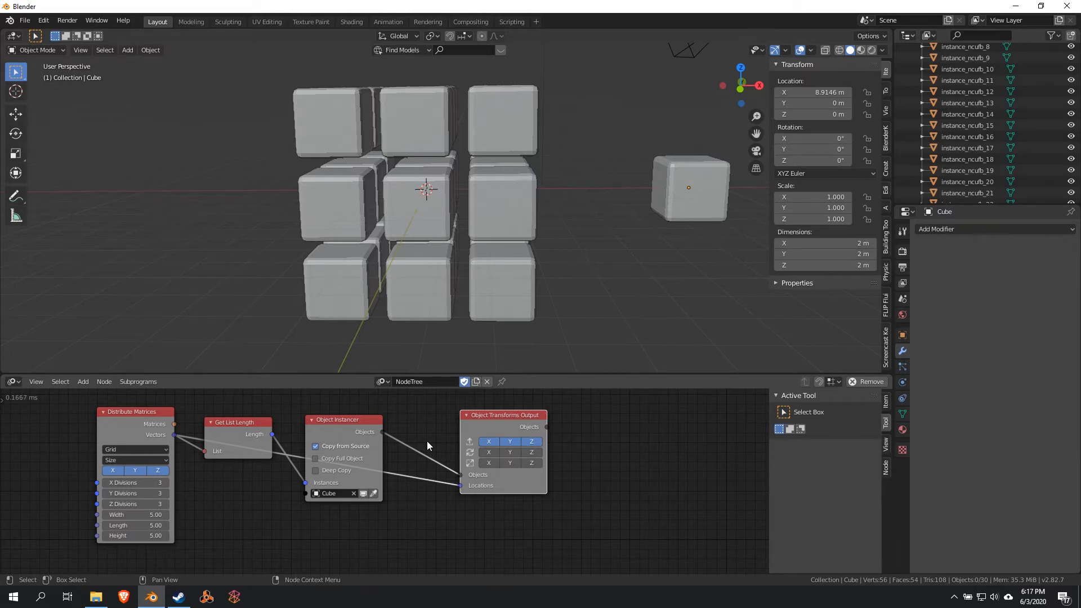
drag(491, 418, 481, 423)
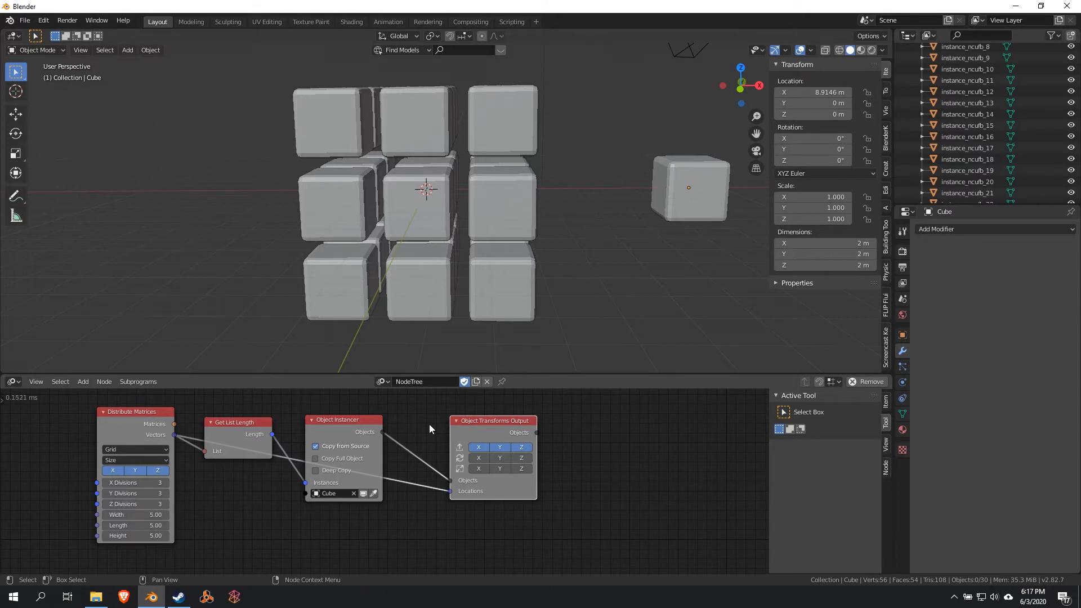
- Select the lower front corner cube of the instanced grid and inspect its location from another angle
middle_drag(362, 338, 363, 340)
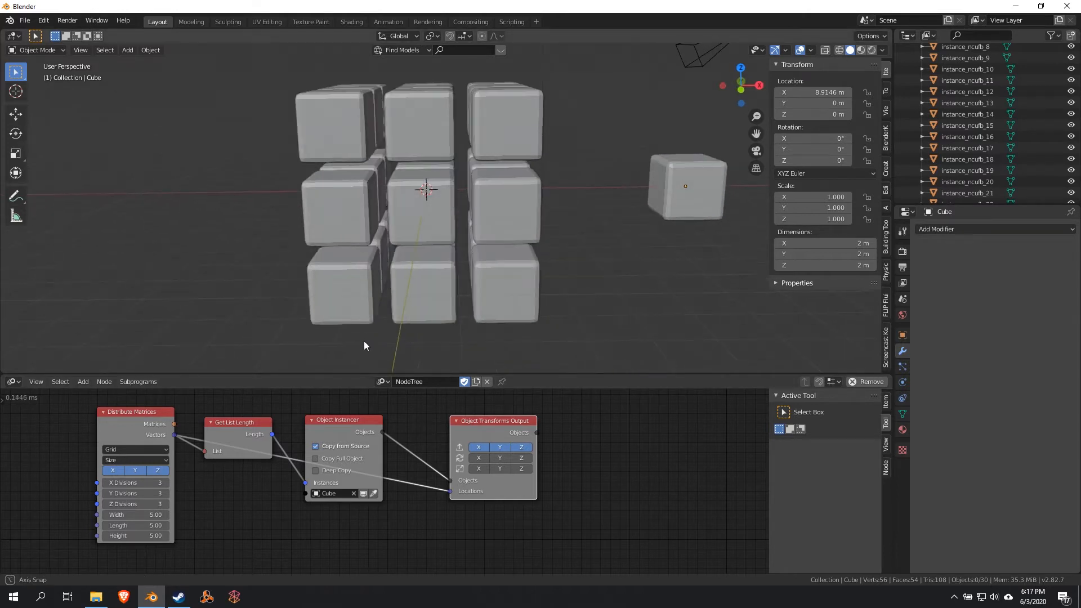
click(346, 298)
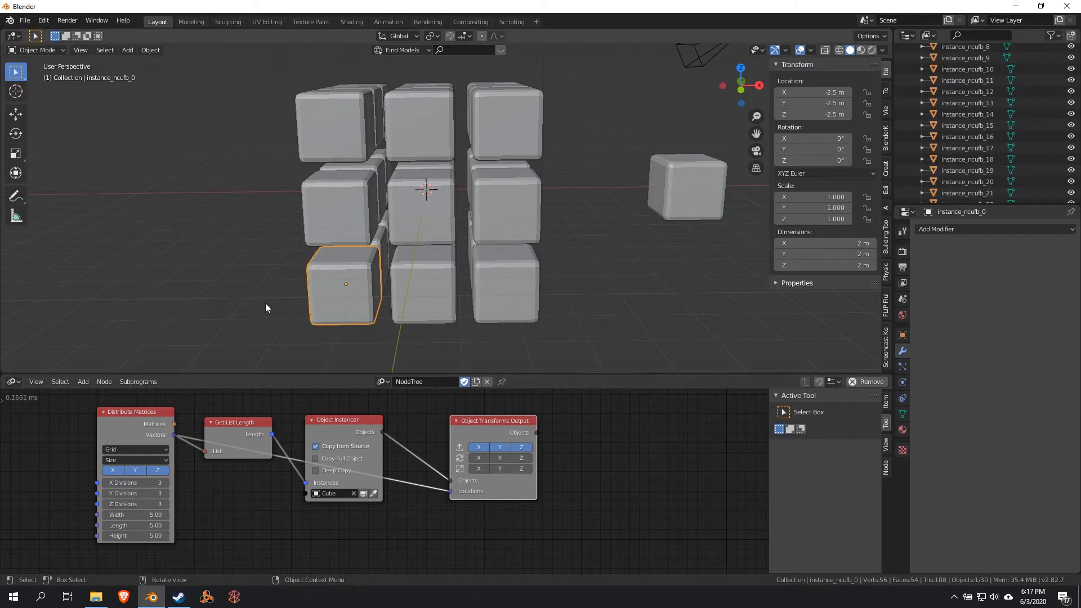
middle_drag(266, 303, 472, 285)
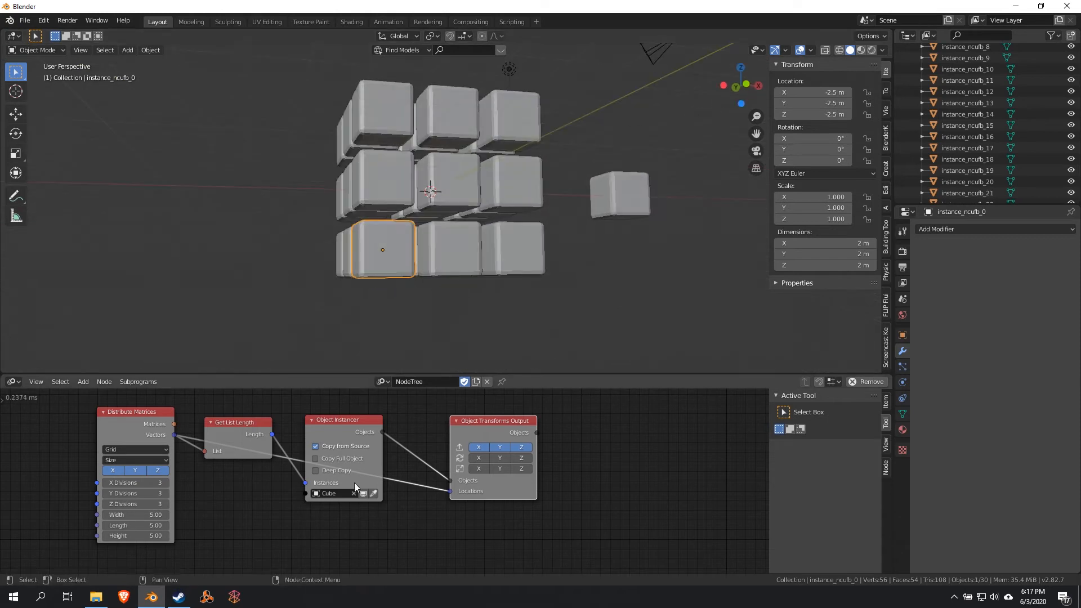
- Test the Object Instancer with manual Instances counts of 9 and 28, and reconnect Get List Length's Length output
drag(305, 483, 280, 487)
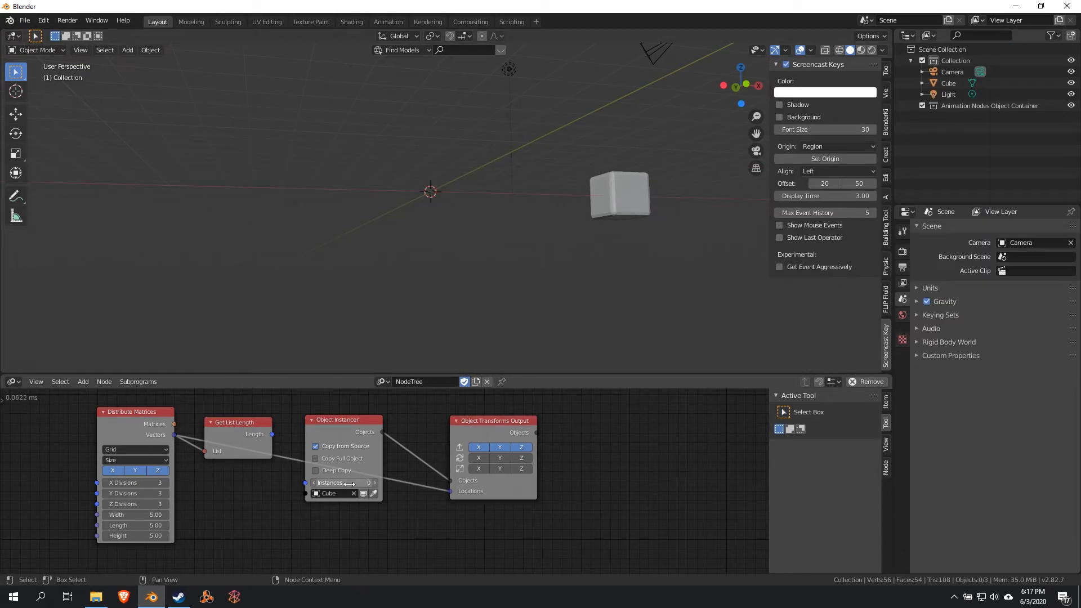
drag(345, 483, 388, 482)
middle_drag(422, 283, 425, 323)
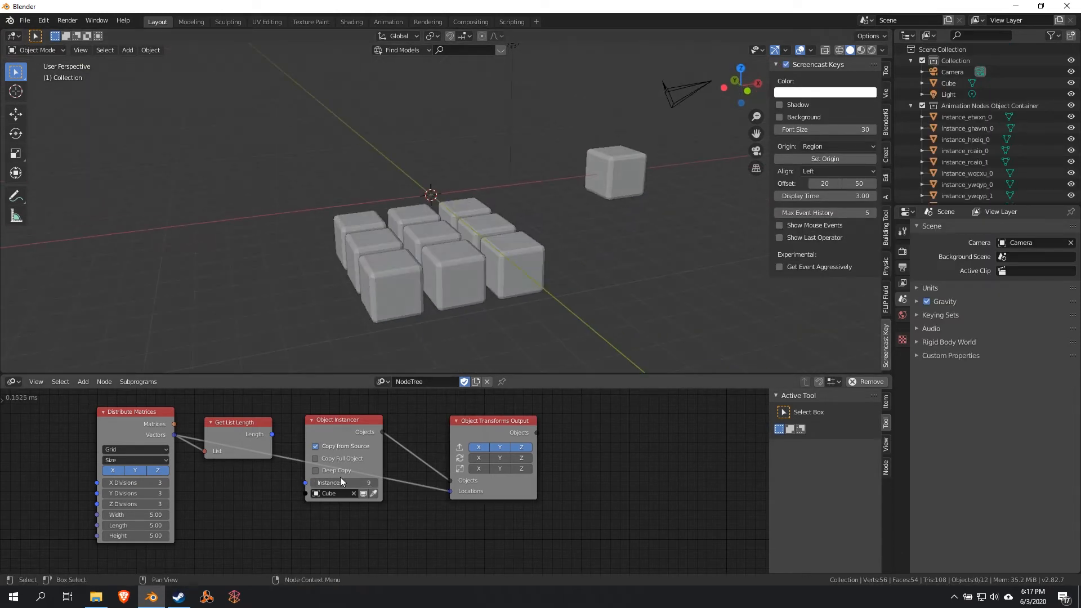
drag(341, 483, 435, 482)
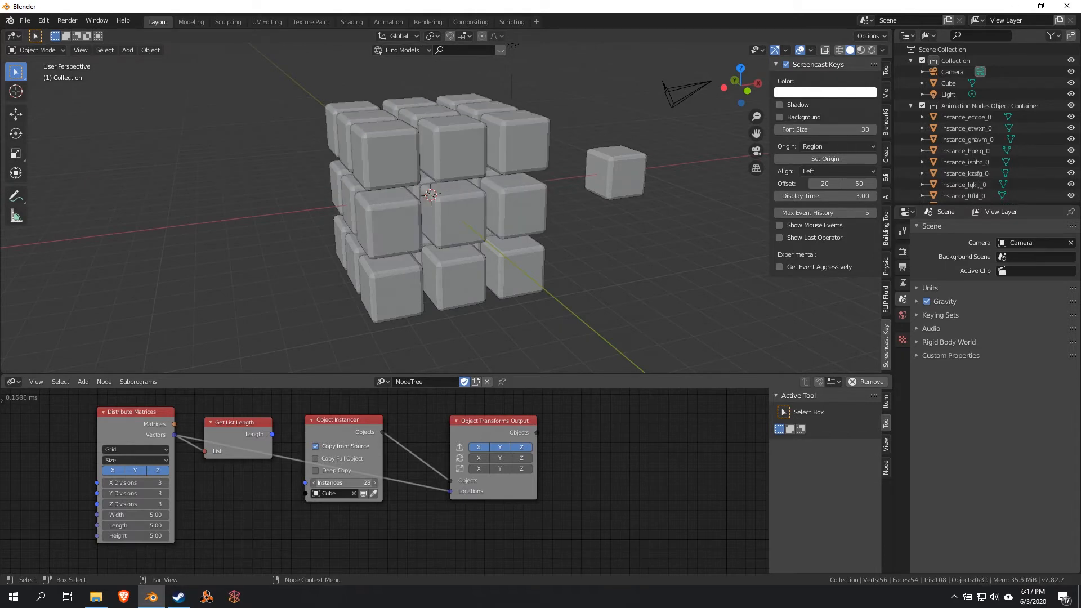
drag(273, 434, 305, 482)
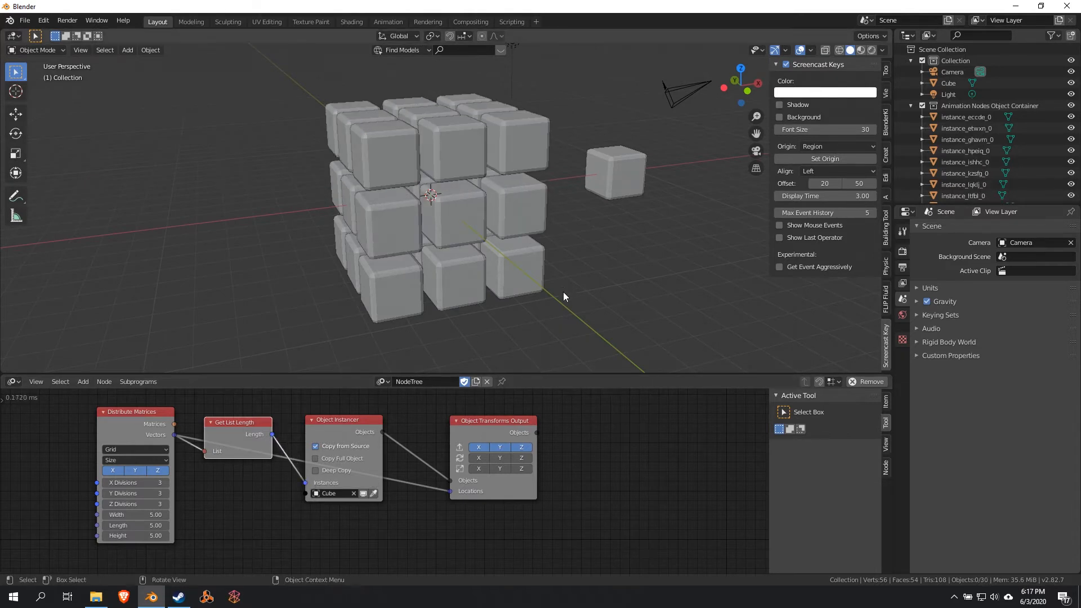
middle_drag(563, 292, 538, 292)
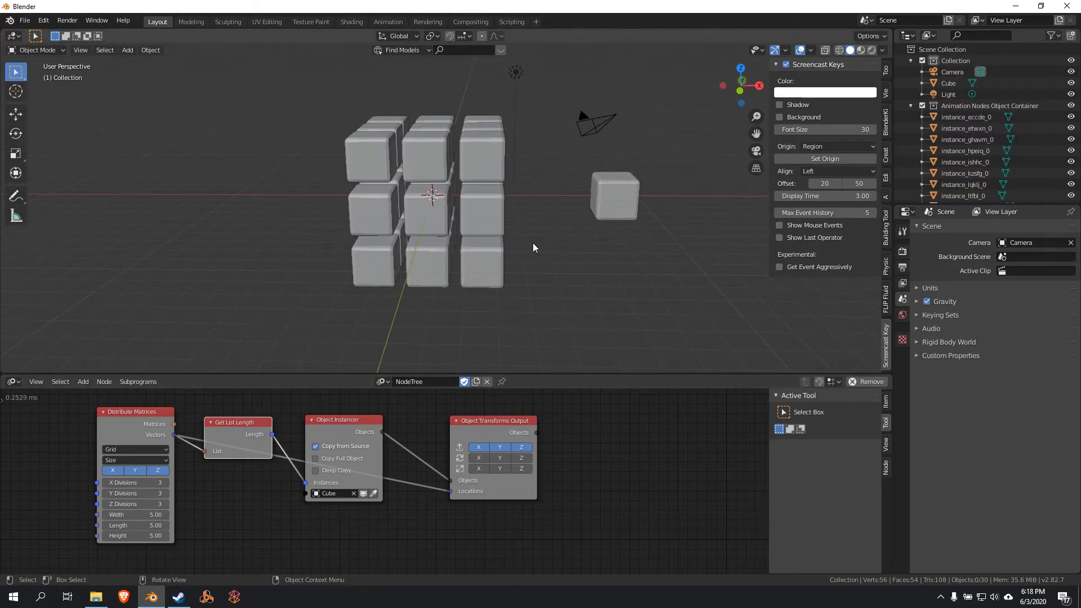
middle_drag(348, 264, 326, 282)
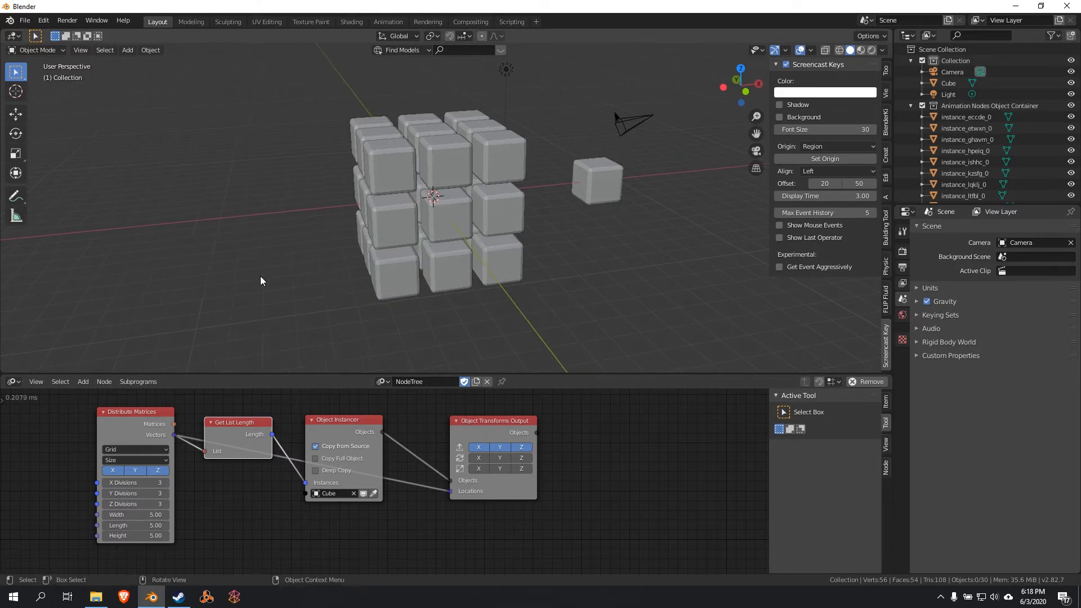
middle_drag(260, 276, 239, 272)
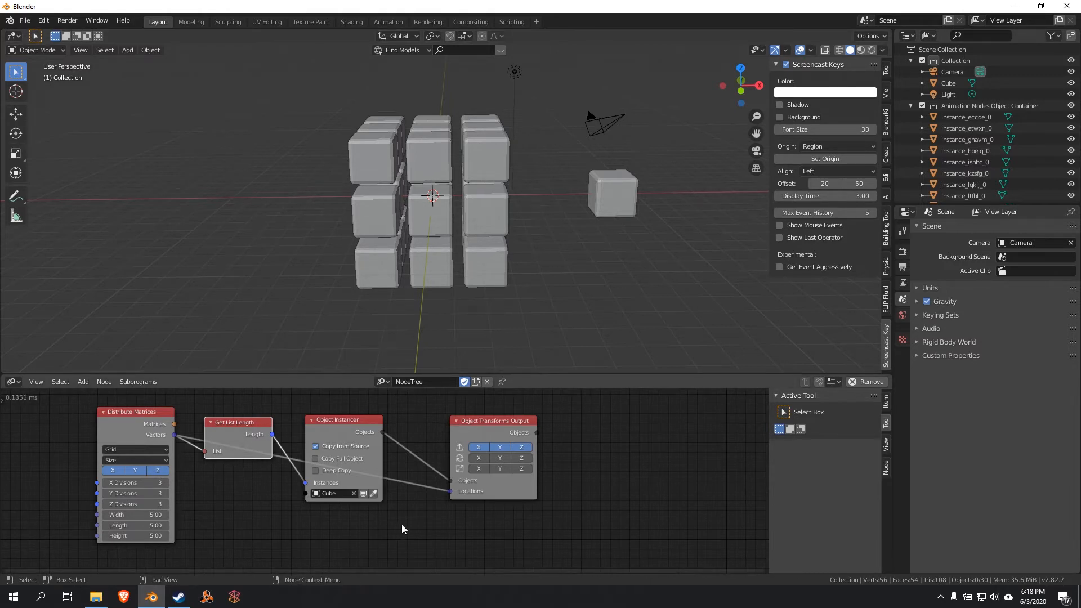
- Add a Vector Wiggle node in the empty space below the Object Instancer node
middle_drag(400, 528, 394, 476)
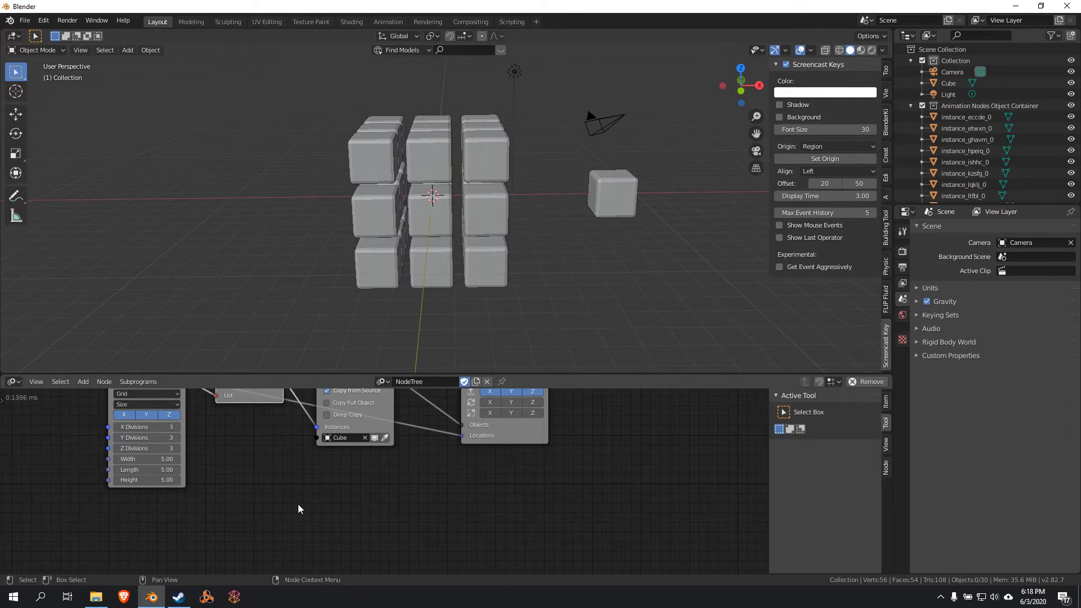
key(shift+a)
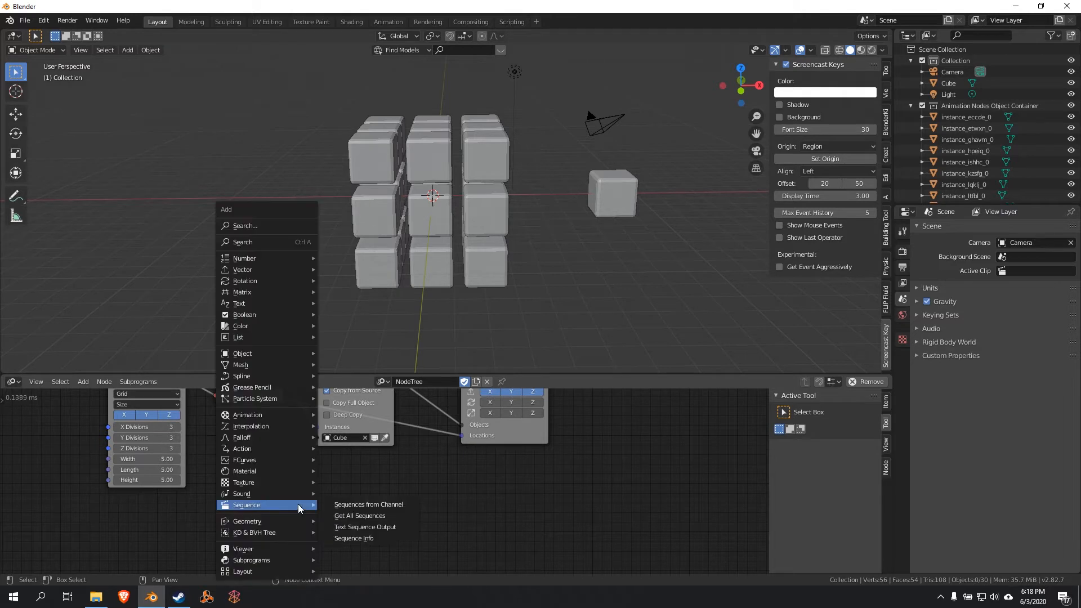
mouse_move(279, 272)
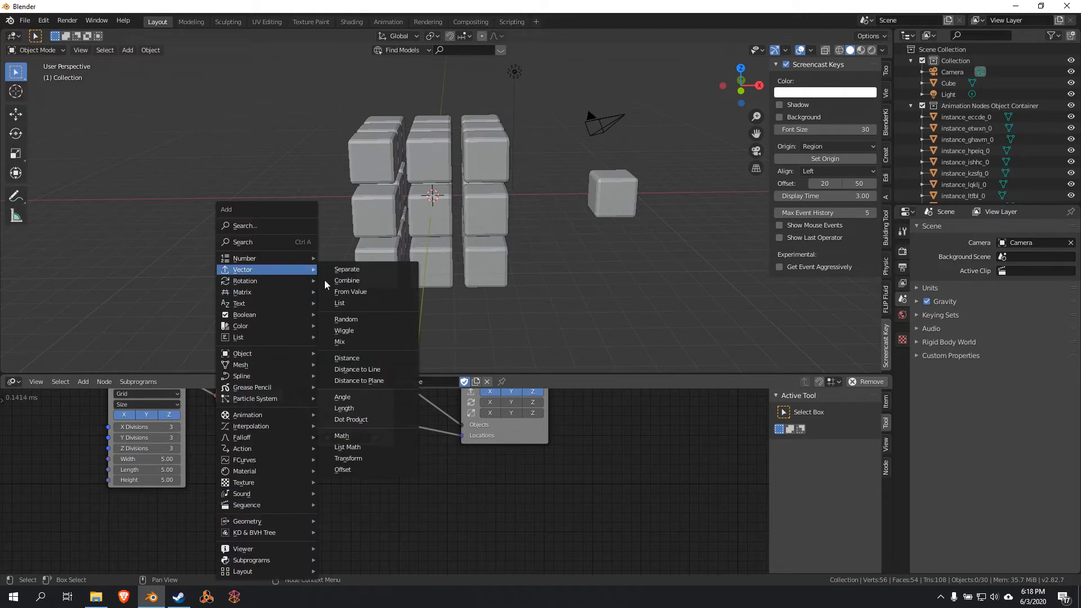
click(345, 331)
click(366, 496)
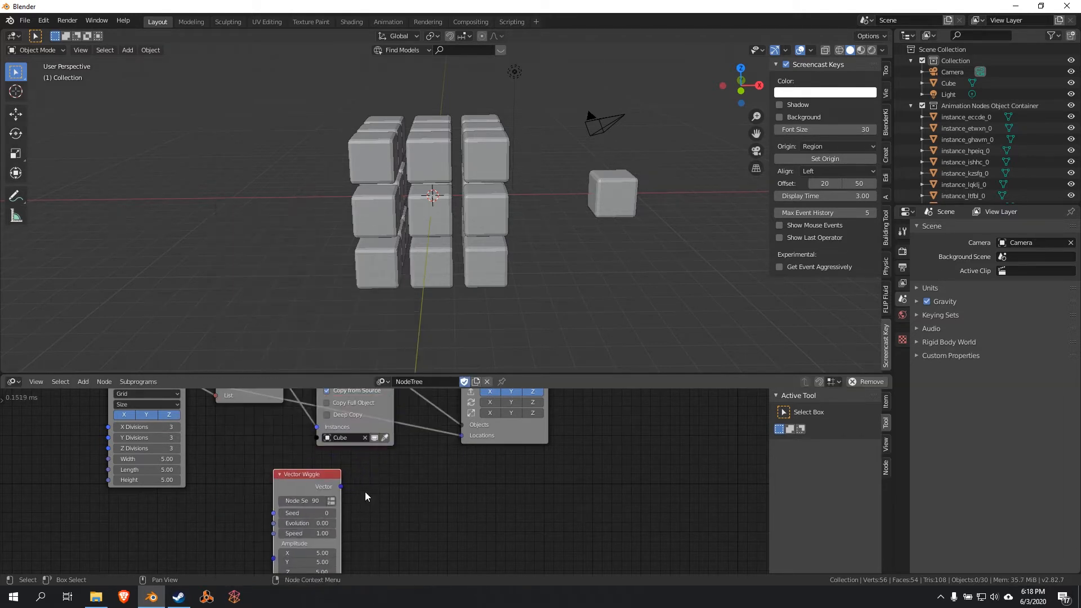
- Attach a Viewer node to the Vector Wiggle's Vector output and place it beside the node
middle_drag(390, 498, 436, 452)
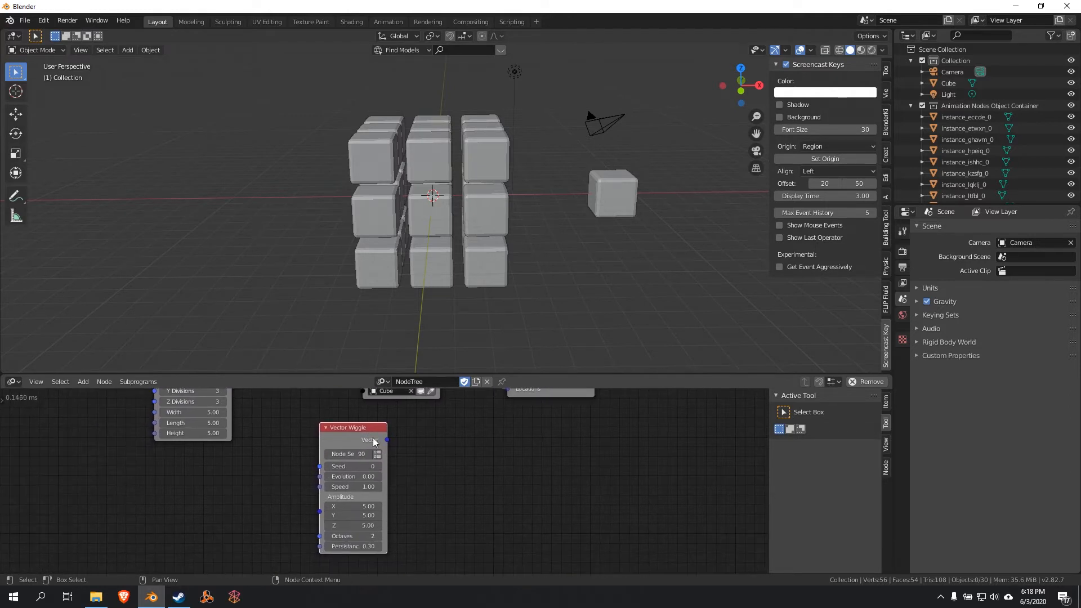
key(w)
click(388, 498)
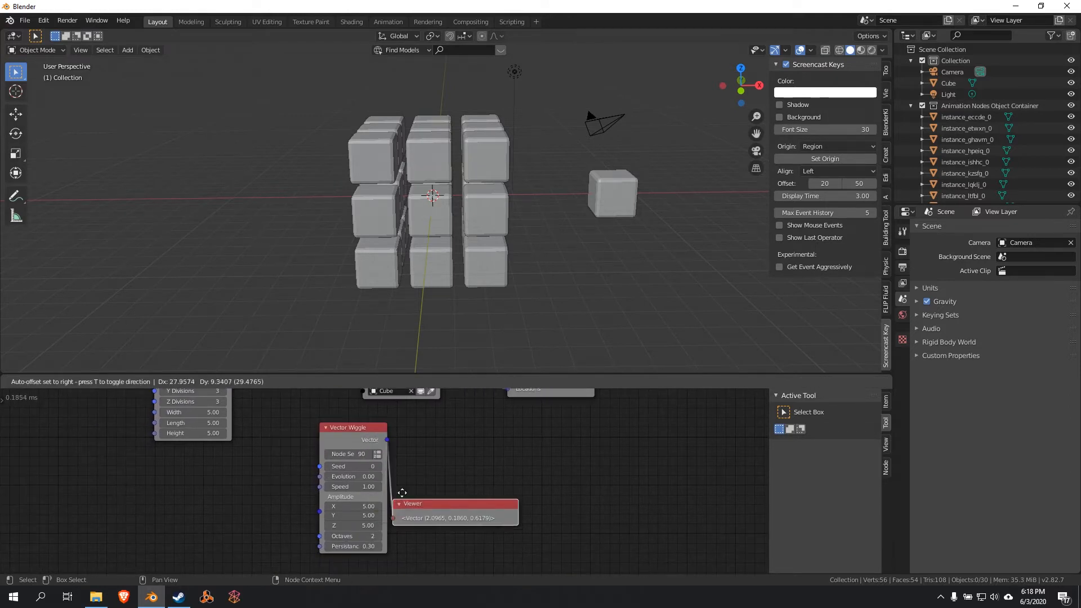
click(425, 416)
scroll(446, 458, up, 3)
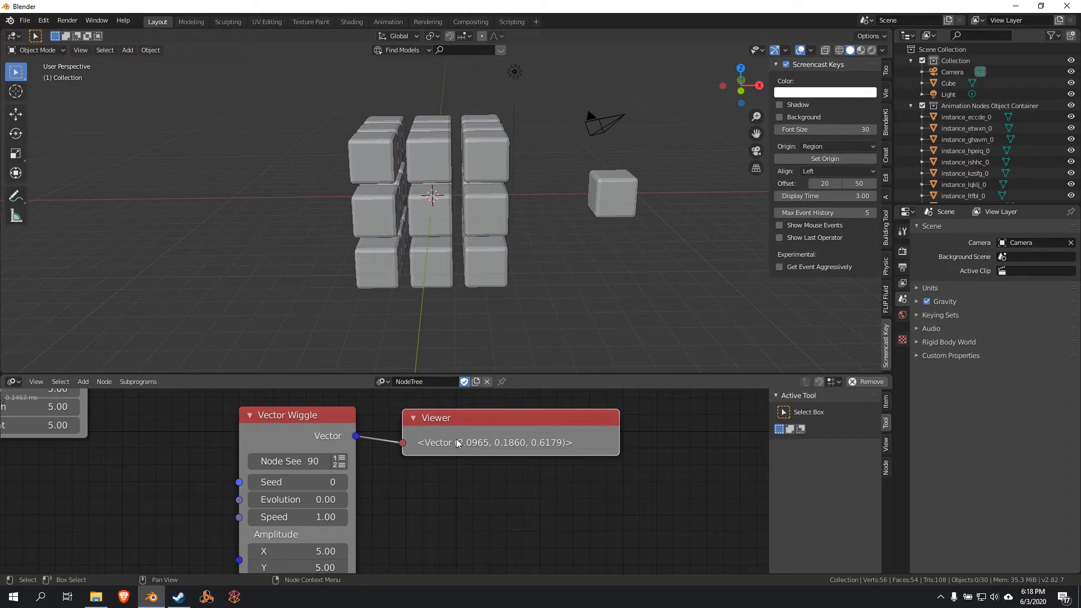
middle_drag(441, 491, 436, 483)
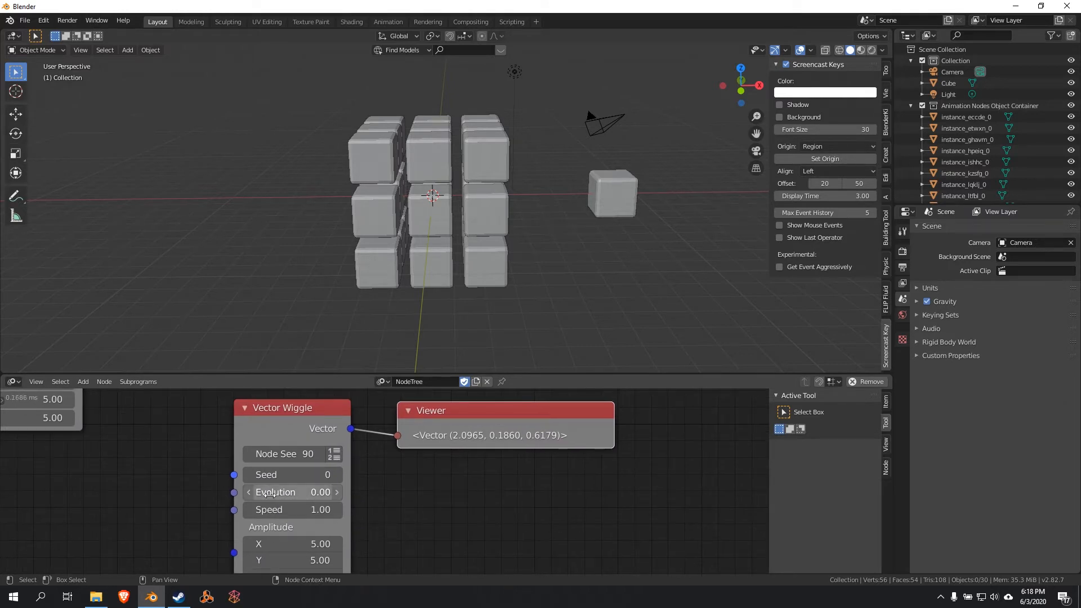
- Test the Vector Wiggle's output with Evolution at 17.46 and delete the Viewer node
drag(270, 495, 495, 495)
scroll(397, 194, down, 3)
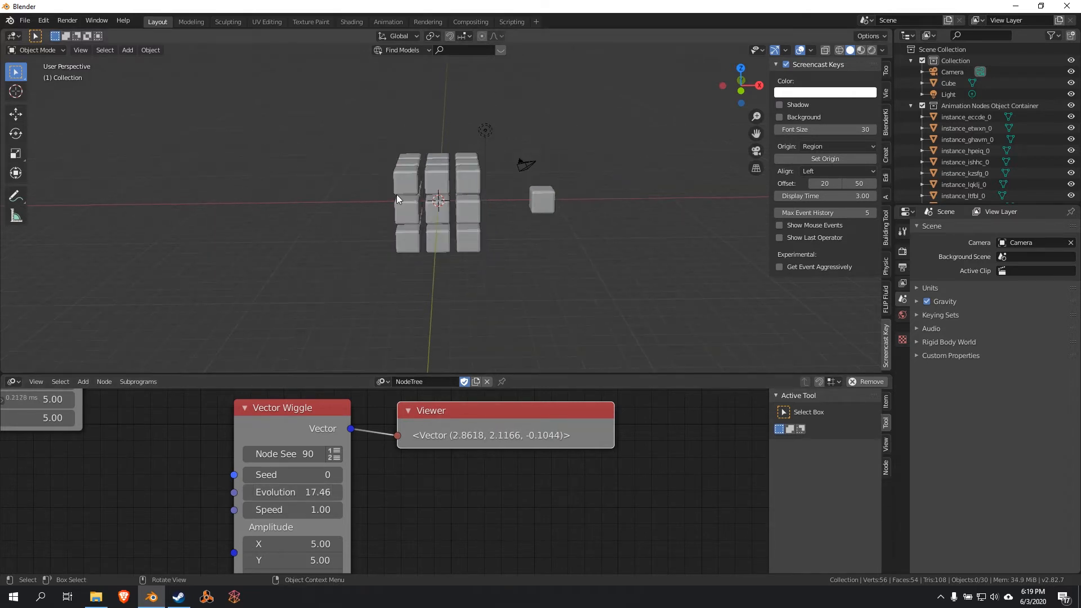
middle_drag(480, 442, 444, 471)
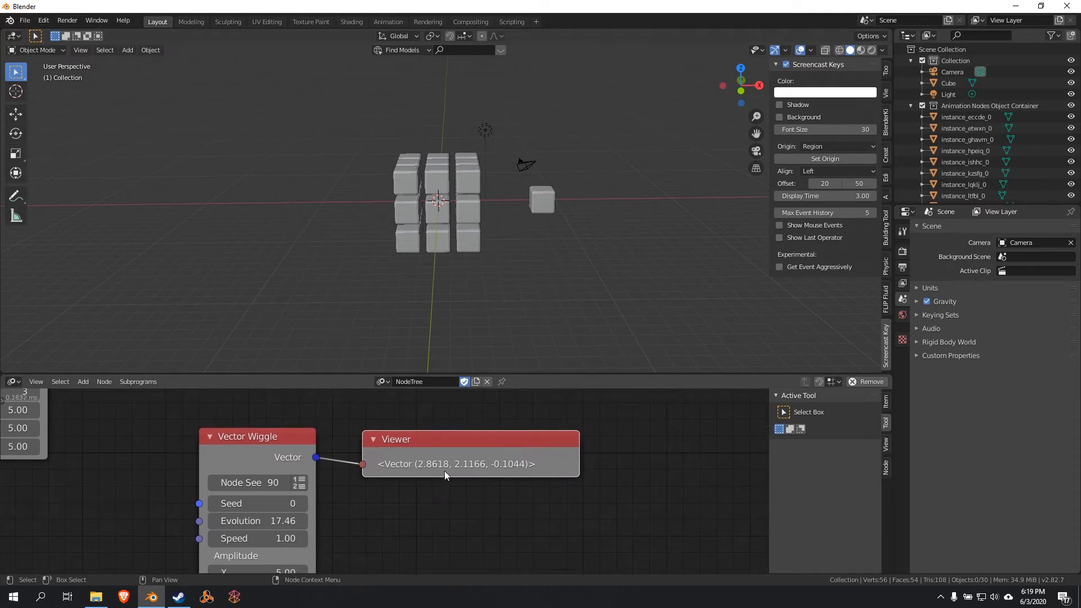
key(x)
scroll(393, 443, down, 3)
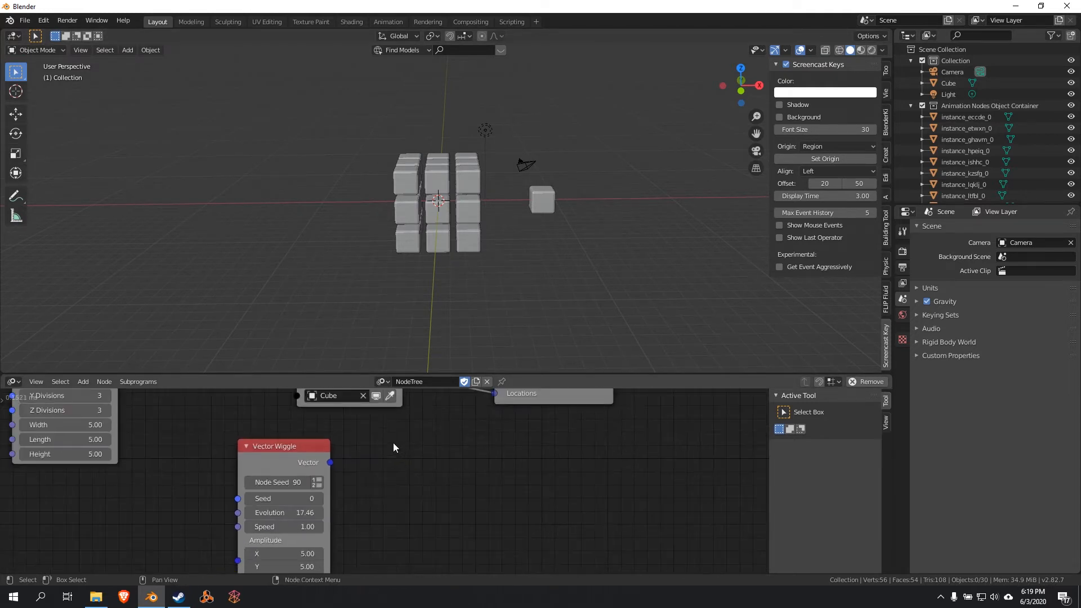
- Connect the Vector Wiggle's Vector output to the Object Transforms Output's location input and set Evolution to 40.50
middle_drag(386, 443, 309, 479)
scroll(344, 508, down, 4)
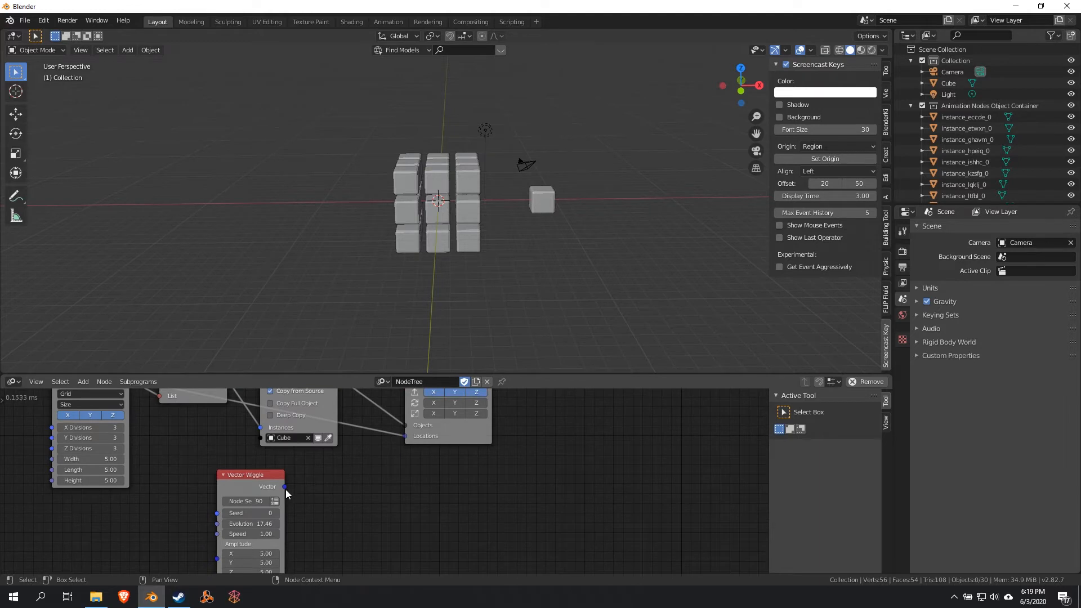
drag(284, 488, 410, 436)
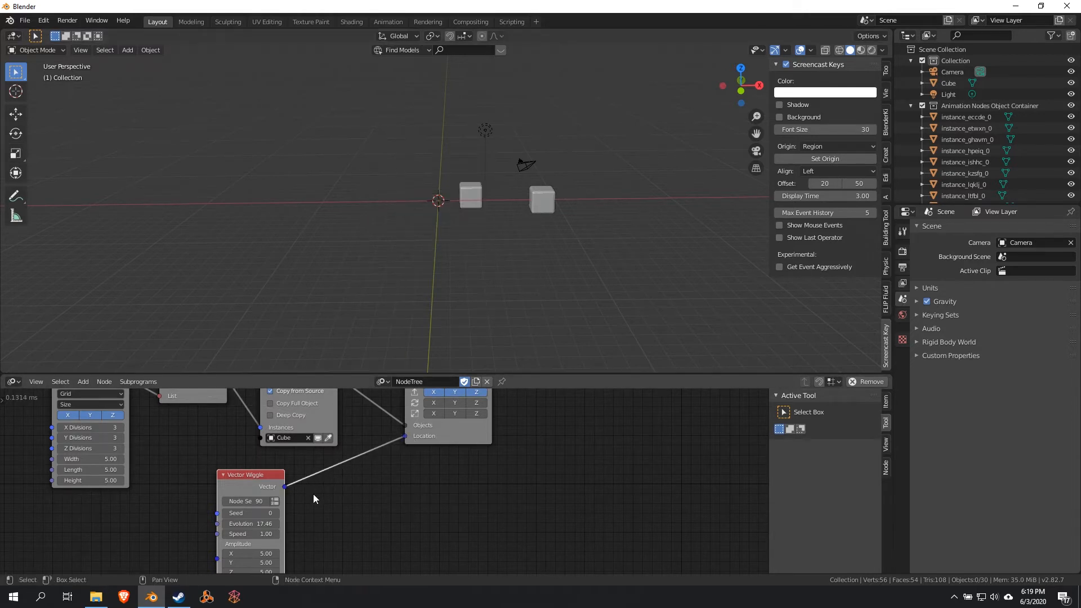
mouse_move(251, 523)
mouse_down()
mouse_move(315, 523)
mouse_move(268, 524)
mouse_up()
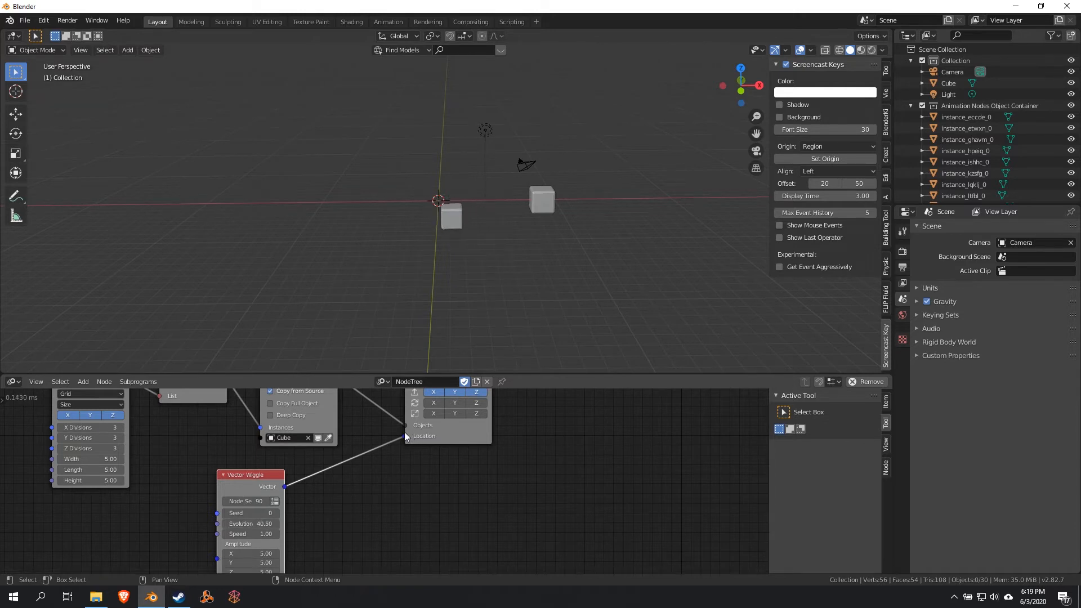
- Disconnect the Vector Wiggle from the location input and reconnect the Vectors output of Distribute Matrices in its place
drag(405, 436, 360, 485)
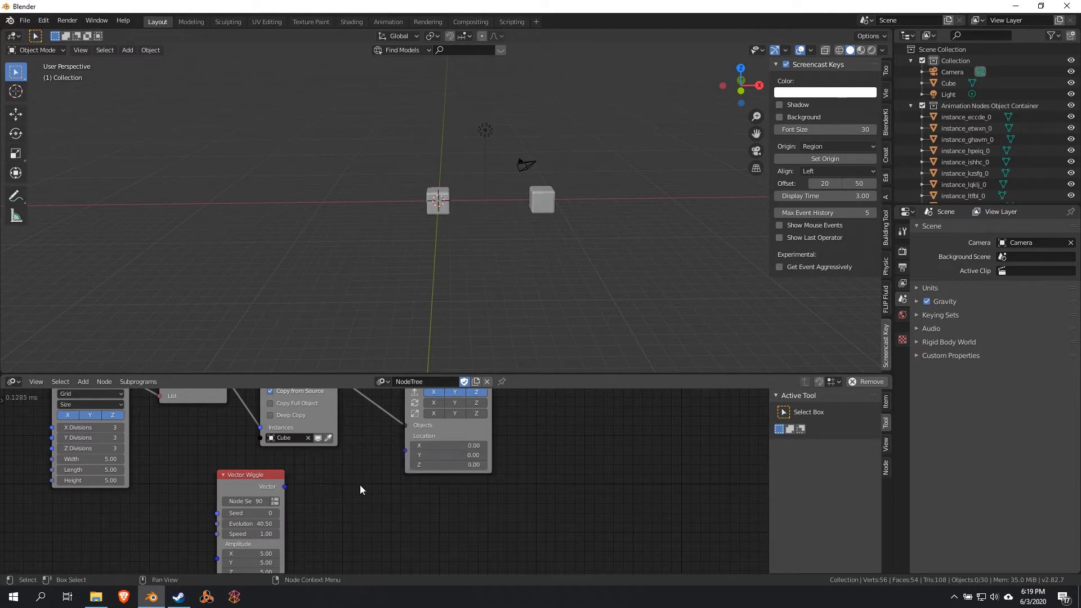
scroll(360, 485, down, 1)
drag(177, 410, 410, 474)
middle_drag(562, 461, 424, 495)
scroll(439, 486, up, 2)
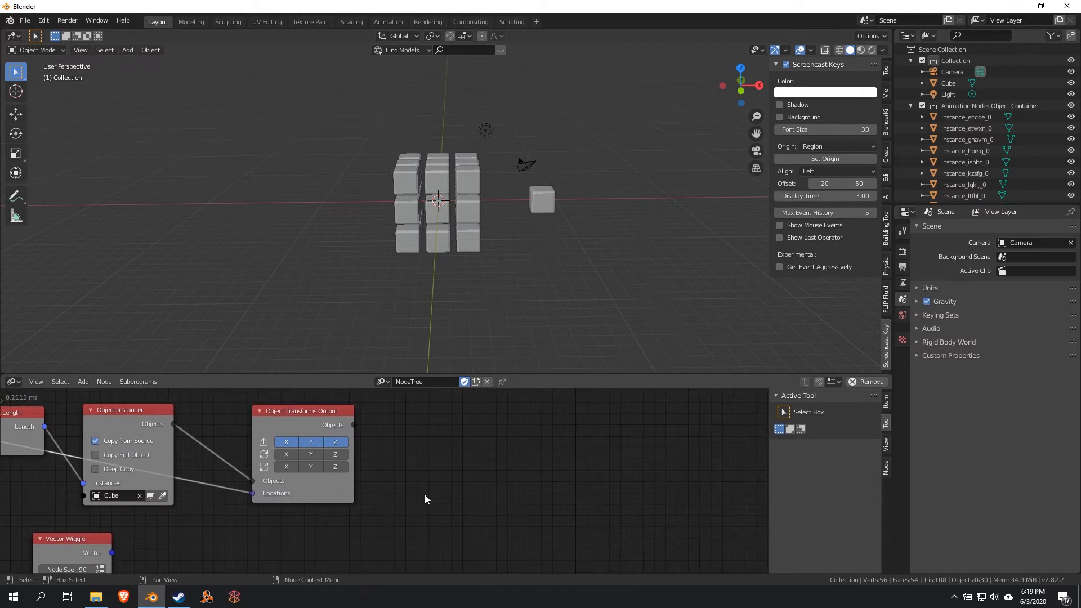
- Create a loop subprogram through the Object Transforms Output's Objects output and place its Loop Input node below Distribute Matrices
click(330, 422)
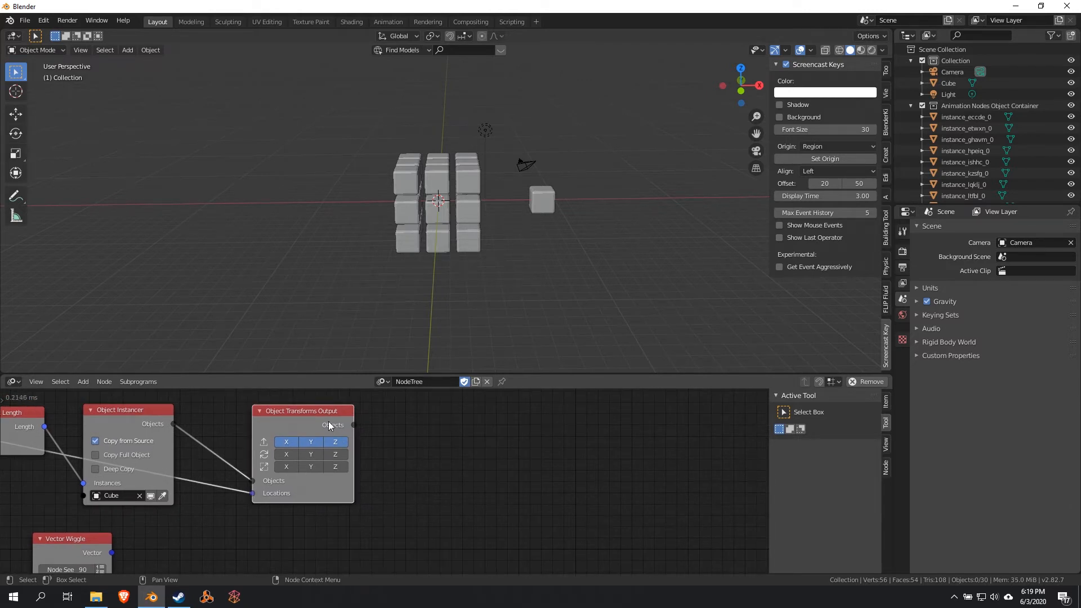
key(w)
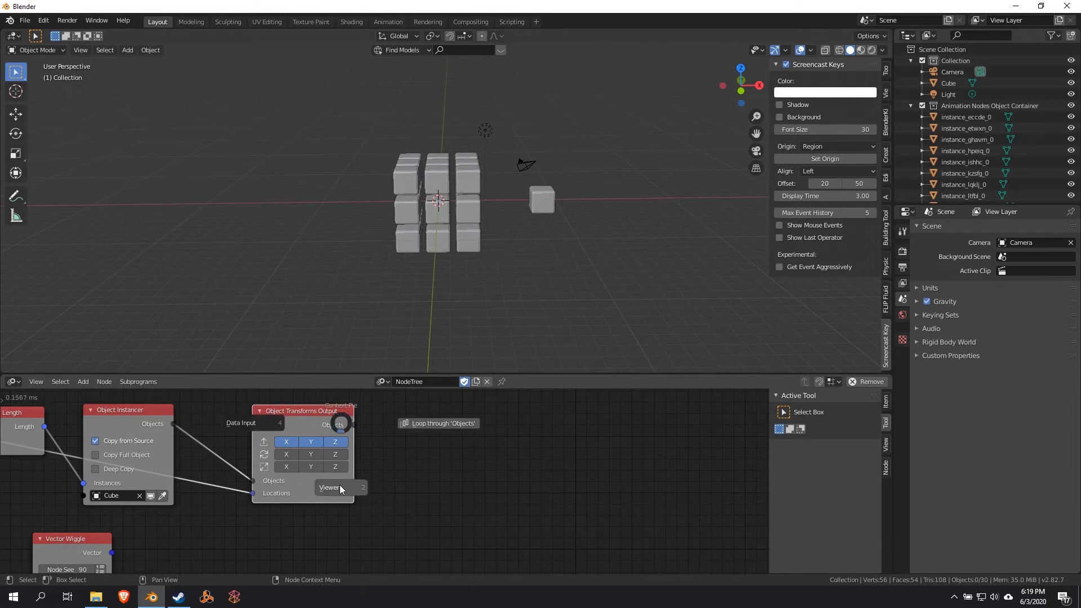
click(442, 422)
mouse_move(375, 491)
middle_down()
mouse_move(380, 452)
mouse_move(366, 499)
middle_up()
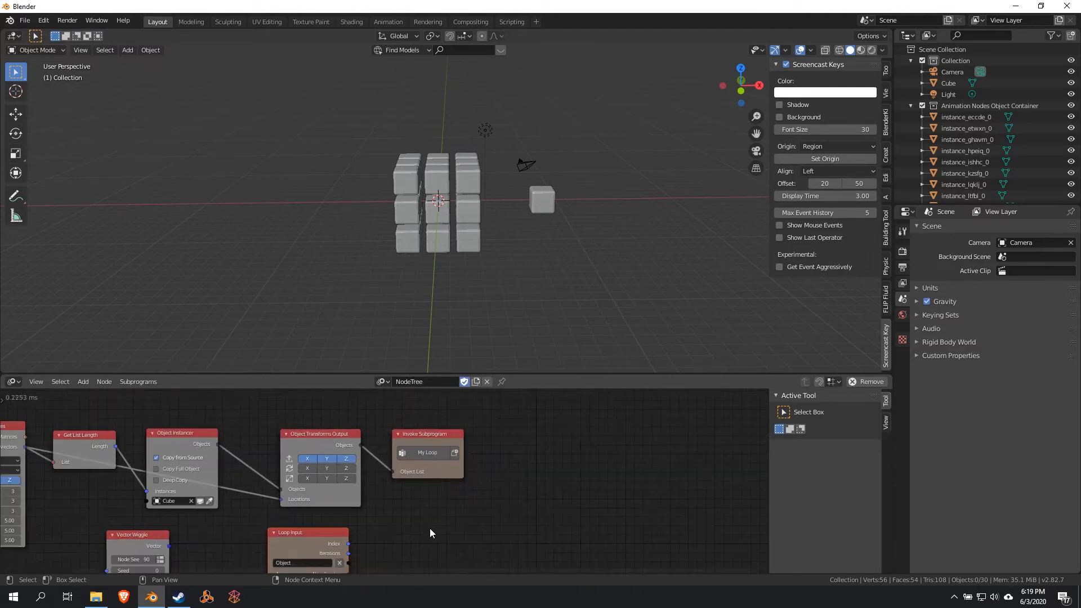
middle_drag(430, 528, 505, 403)
drag(380, 414, 54, 480)
middle_drag(133, 443, 102, 536)
middle_drag(454, 469, 589, 389)
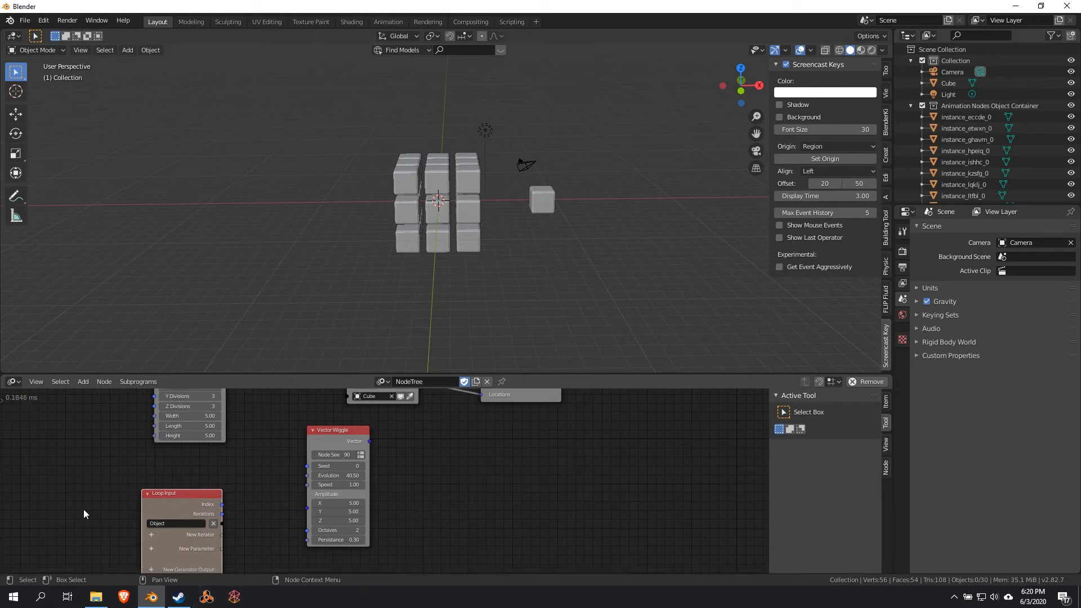
- Add a Vector List iterator to the Loop Input and connect Distribute Matrices' Vectors output to the Invoke Subprogram's Vector List input
click(147, 535)
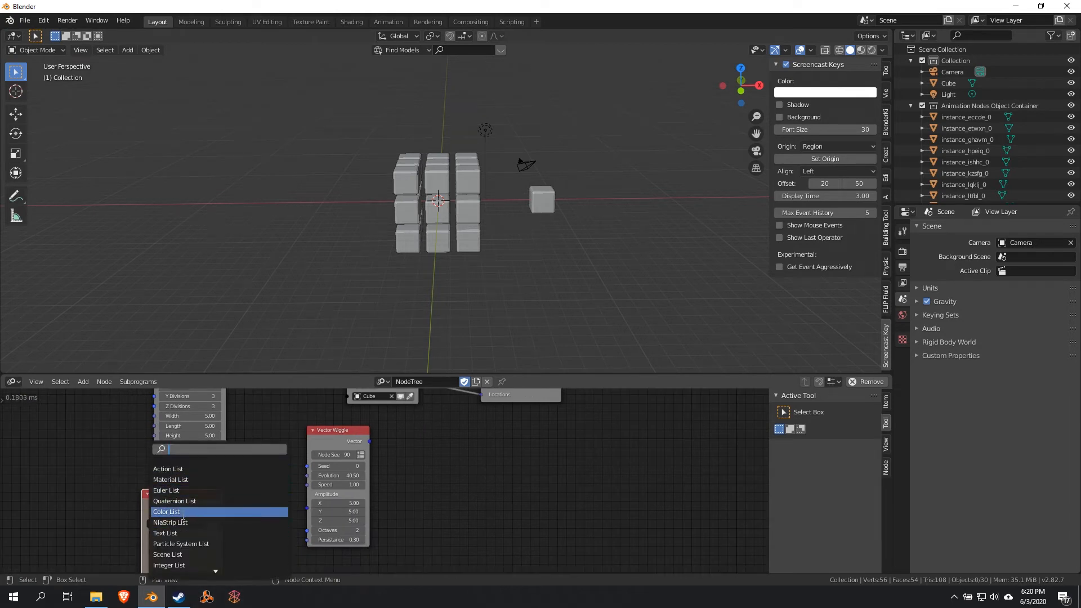
text(ve)
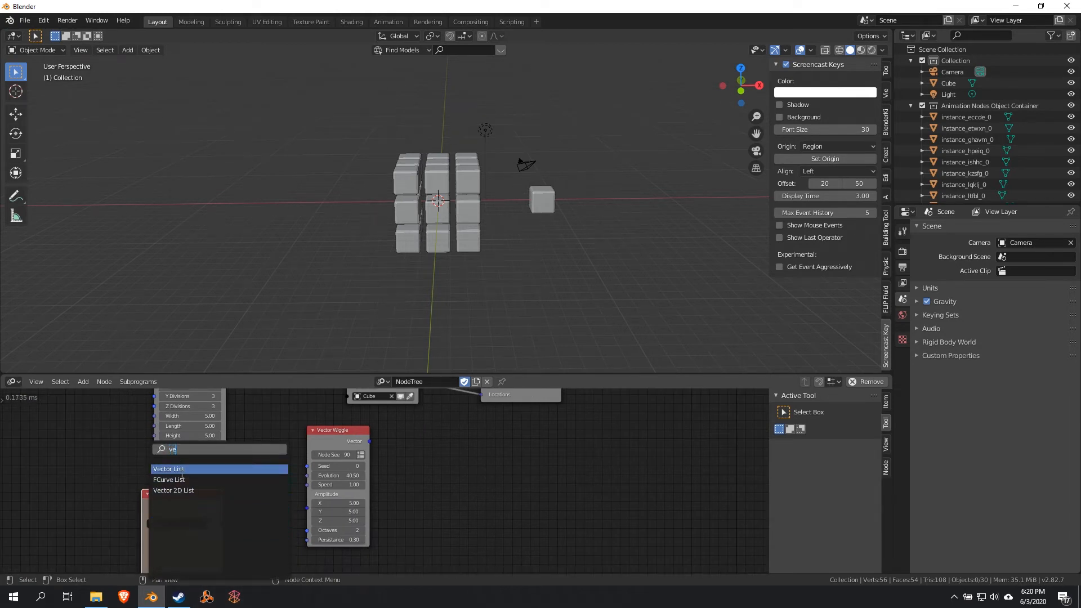
click(179, 469)
middle_drag(229, 451, 133, 526)
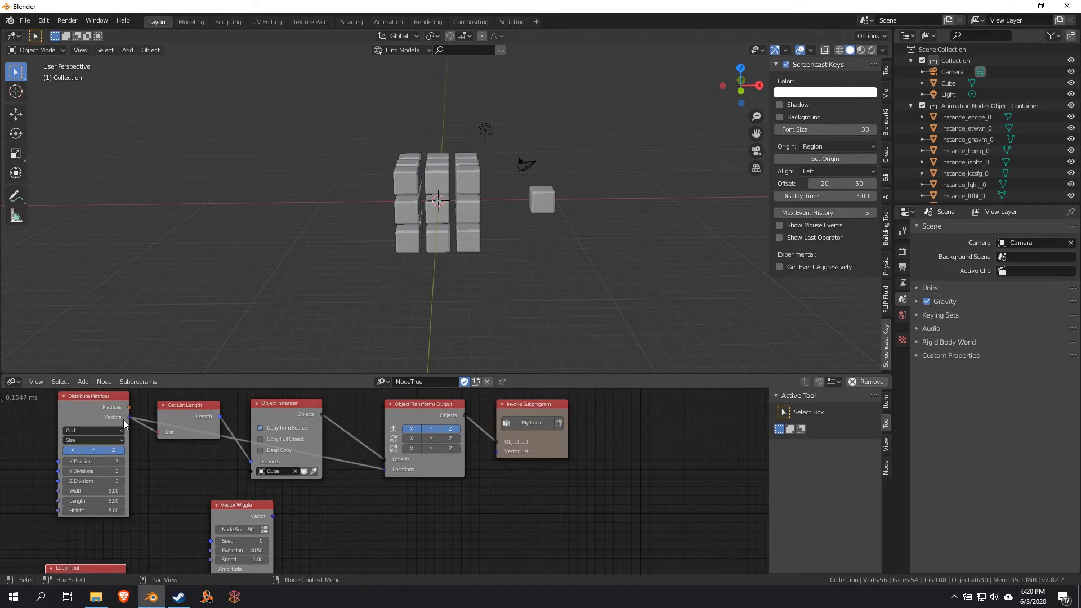
drag(129, 418, 503, 452)
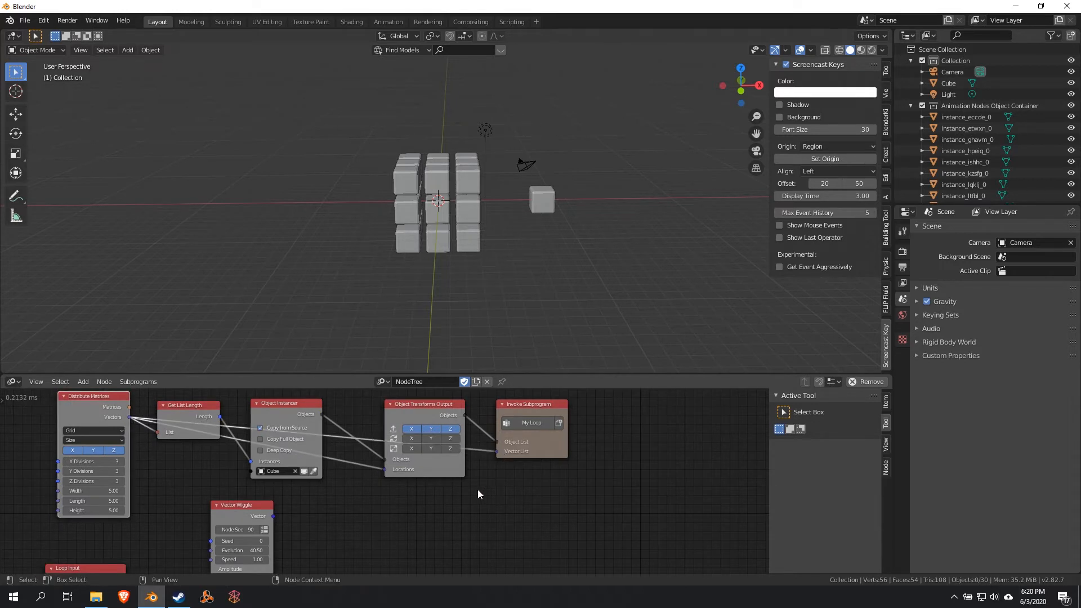
middle_drag(479, 493, 497, 489)
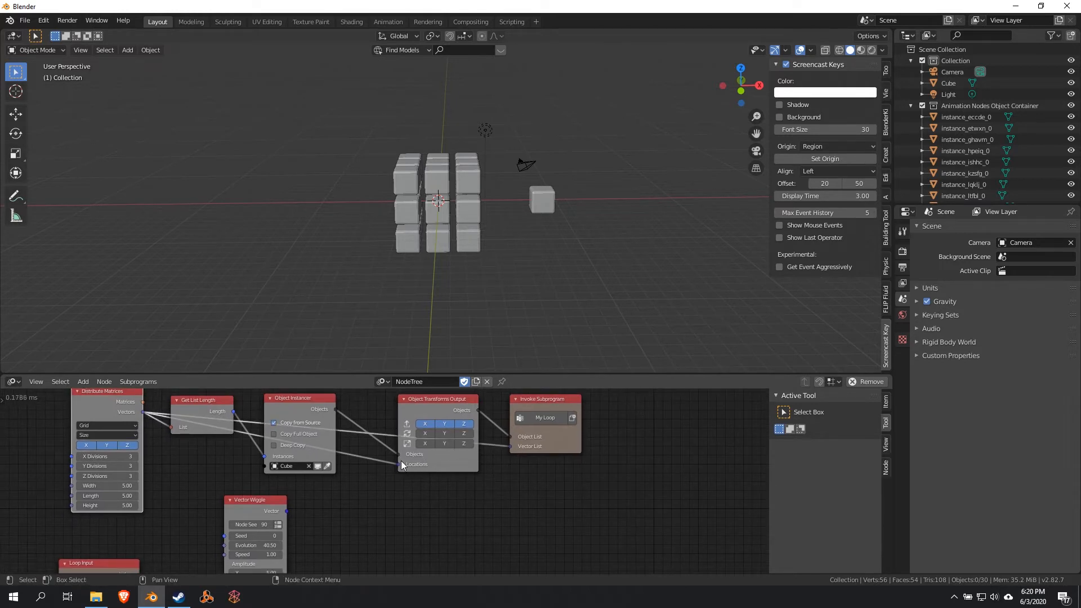
- Shift the Object Transforms Output node slightly down and reposition the Vector Wiggle node beside the Loop Input
drag(454, 411, 453, 419)
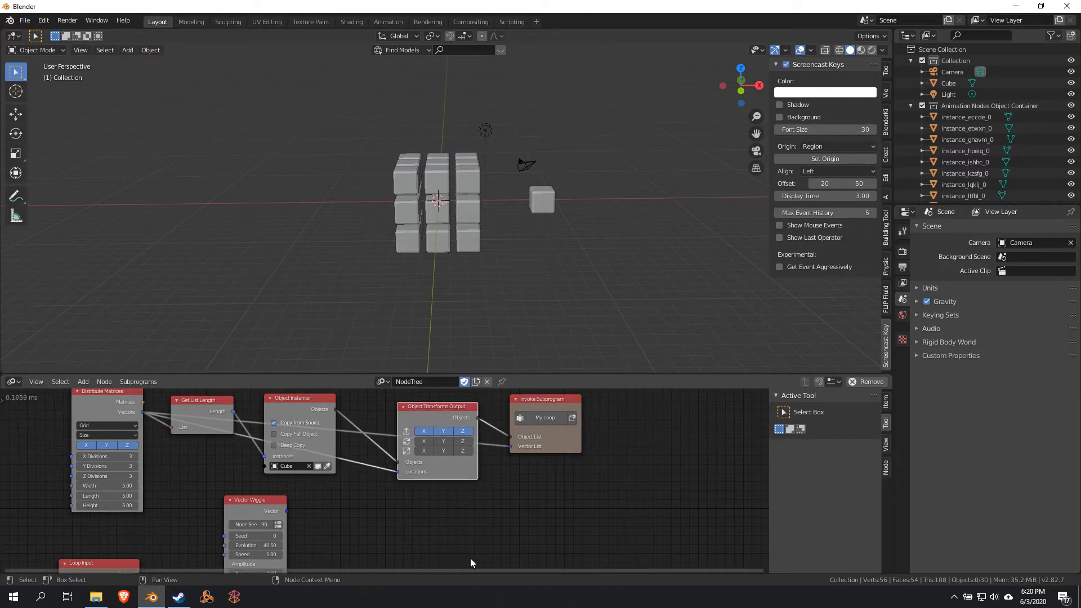
scroll(562, 509, up, 3)
middle_drag(562, 509, 468, 526)
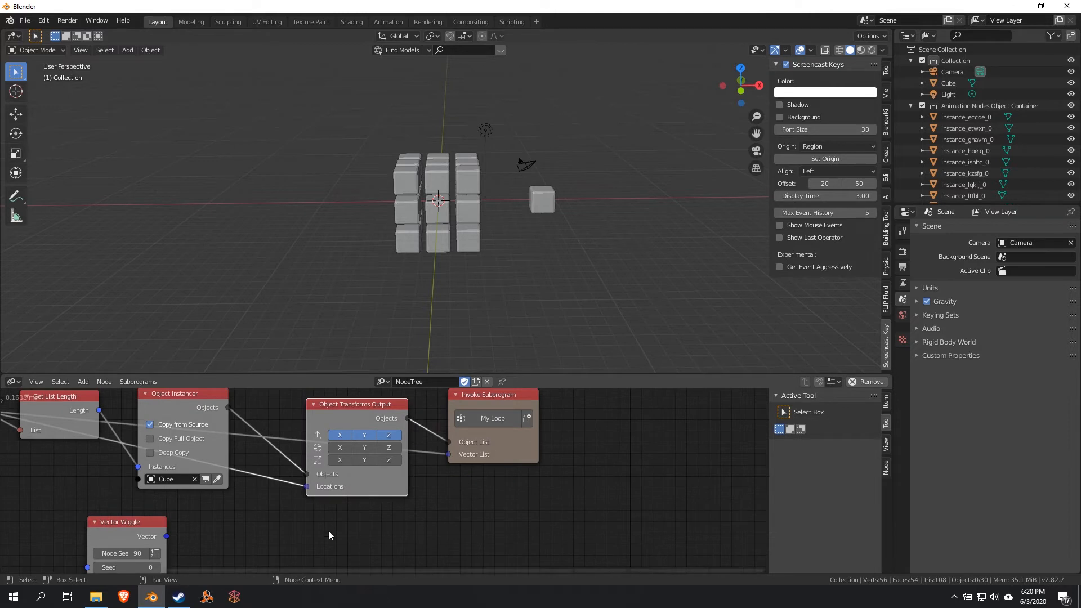
middle_drag(313, 532, 584, 535)
scroll(281, 486, up, 3)
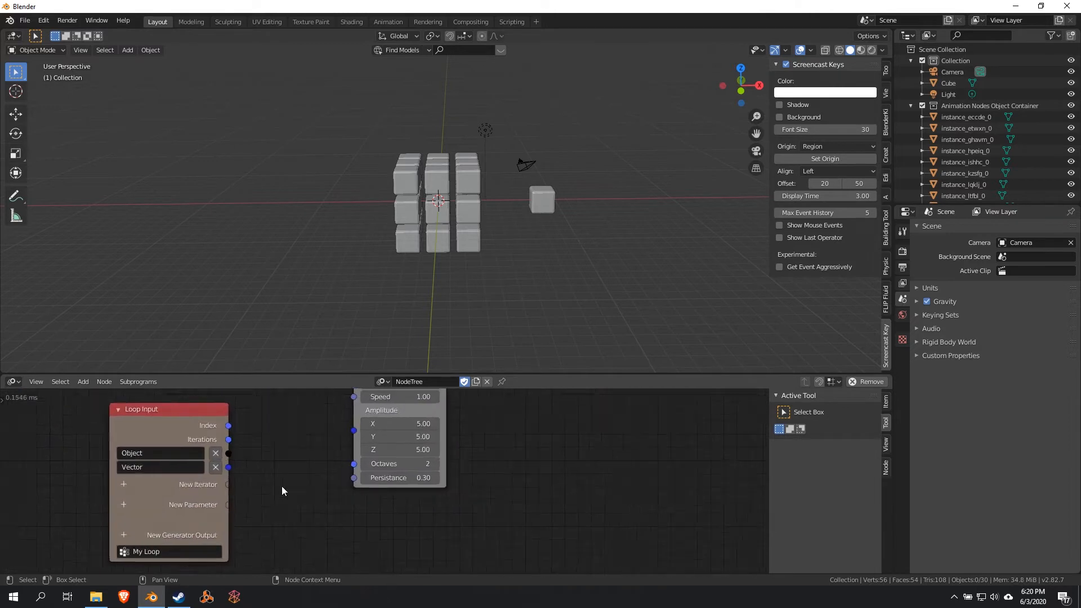
middle_drag(278, 487, 238, 528)
mouse_move(401, 452)
mouse_down()
mouse_move(397, 477)
mouse_move(408, 420)
mouse_move(417, 448)
mouse_up()
- Select the upper front corner cube of the instance grid and examine its location values
middle_drag(407, 282, 425, 292)
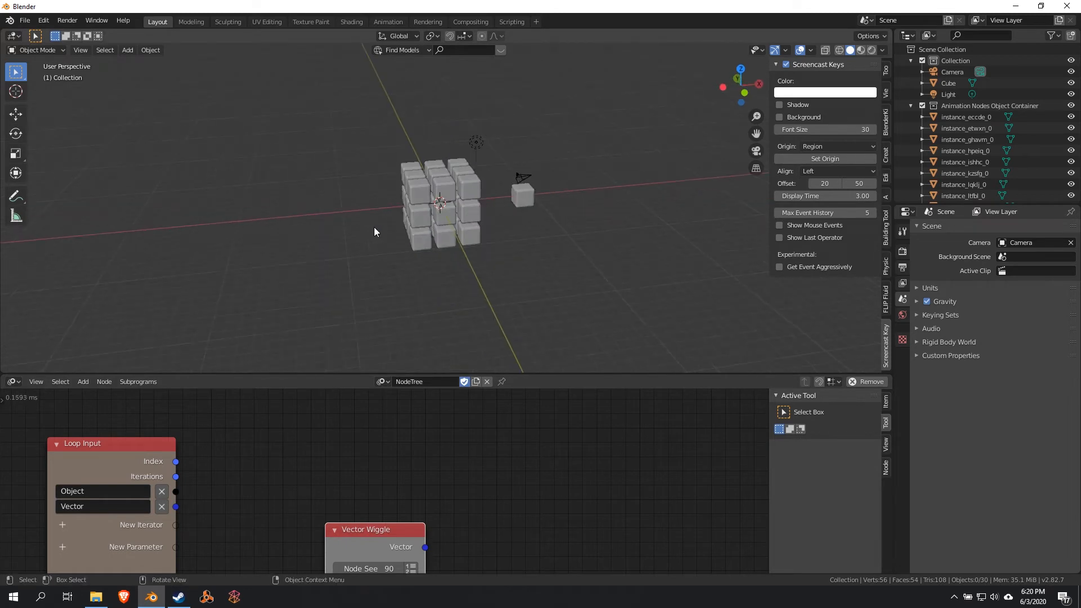
scroll(374, 228, up, 5)
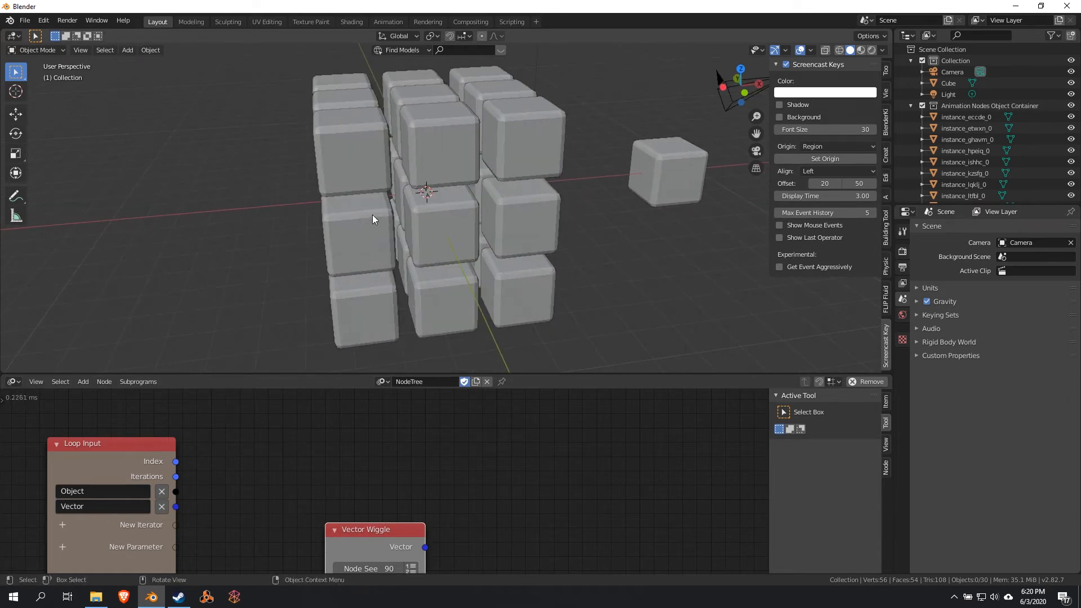
click(363, 156)
middle_drag(320, 177, 346, 215)
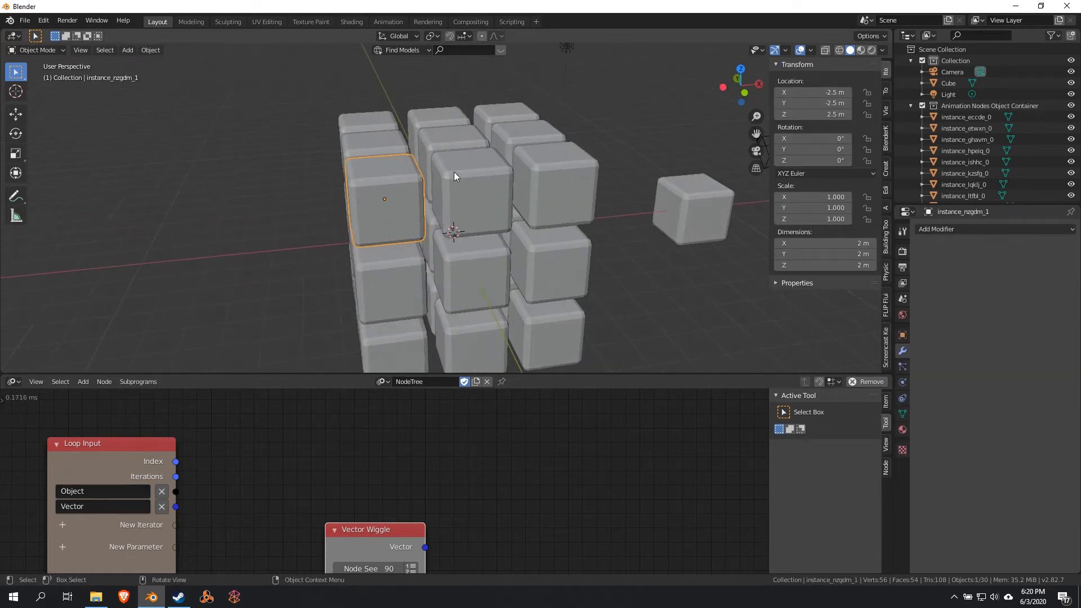
middle_drag(453, 171, 340, 237)
middle_drag(340, 462, 369, 371)
scroll(306, 481, down, 6)
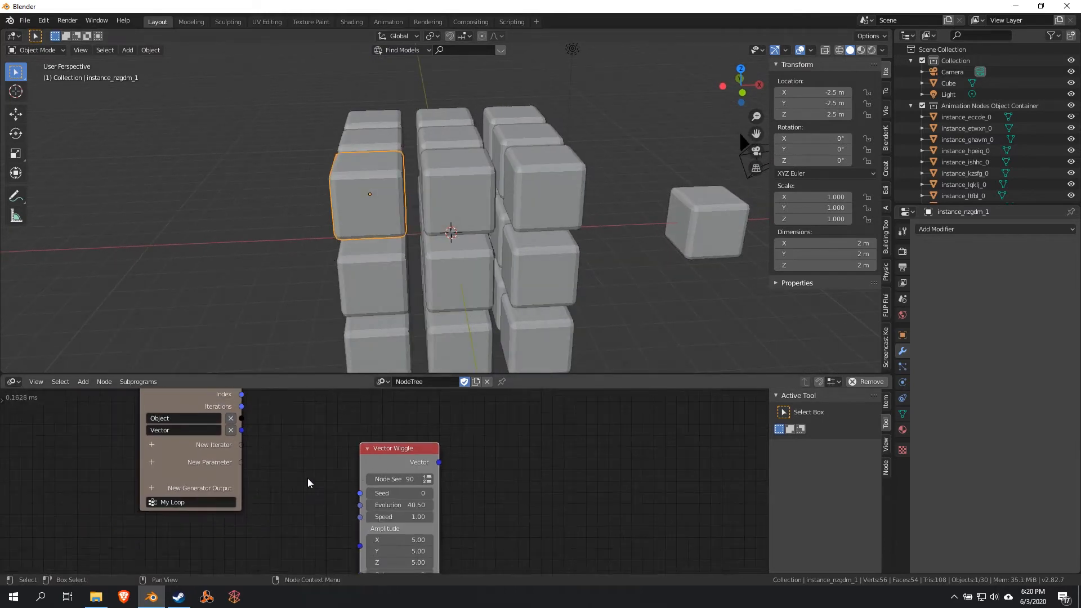
- Attach a Viewer node to the Vector Wiggle's Vector output and compare its vector with the selected cube's location
middle_drag(335, 485, 319, 501)
drag(376, 489, 375, 456)
key(w)
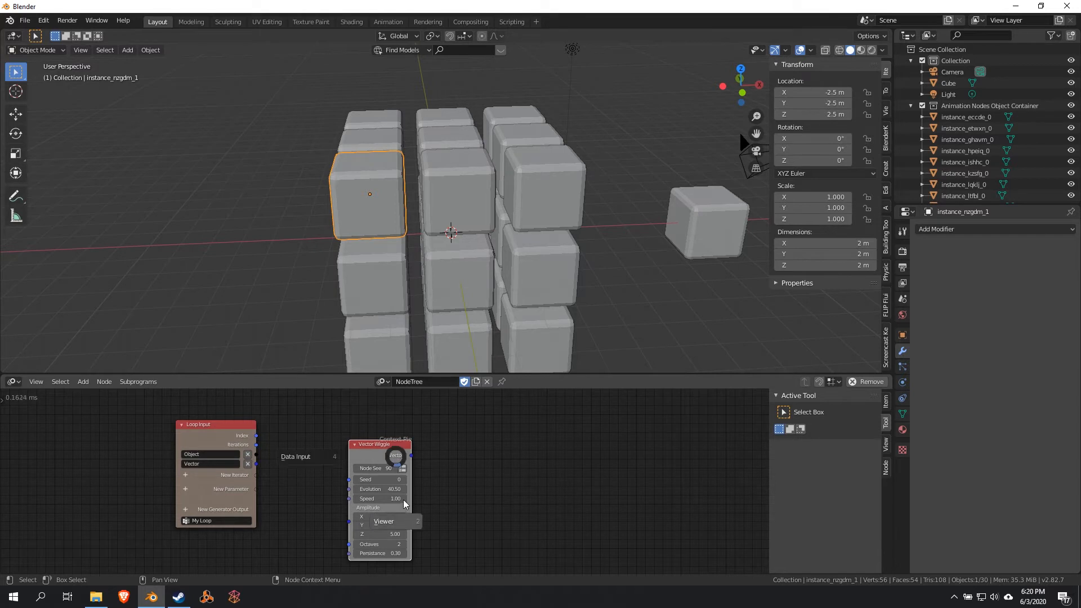
click(400, 519)
click(454, 461)
scroll(455, 463, up, 3)
scroll(455, 462, up, 1)
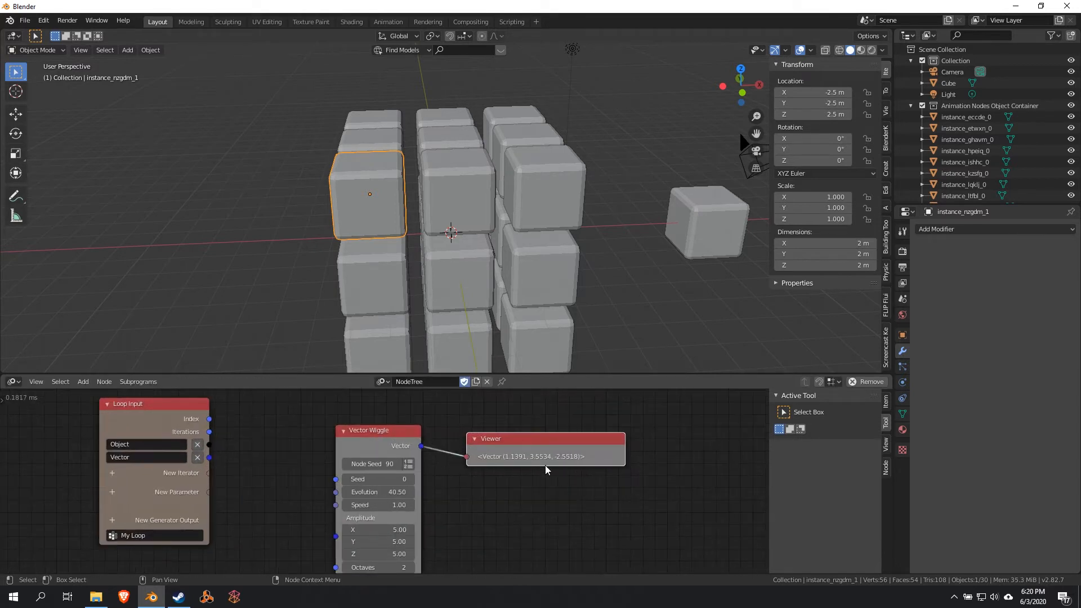
scroll(500, 283, up, 2)
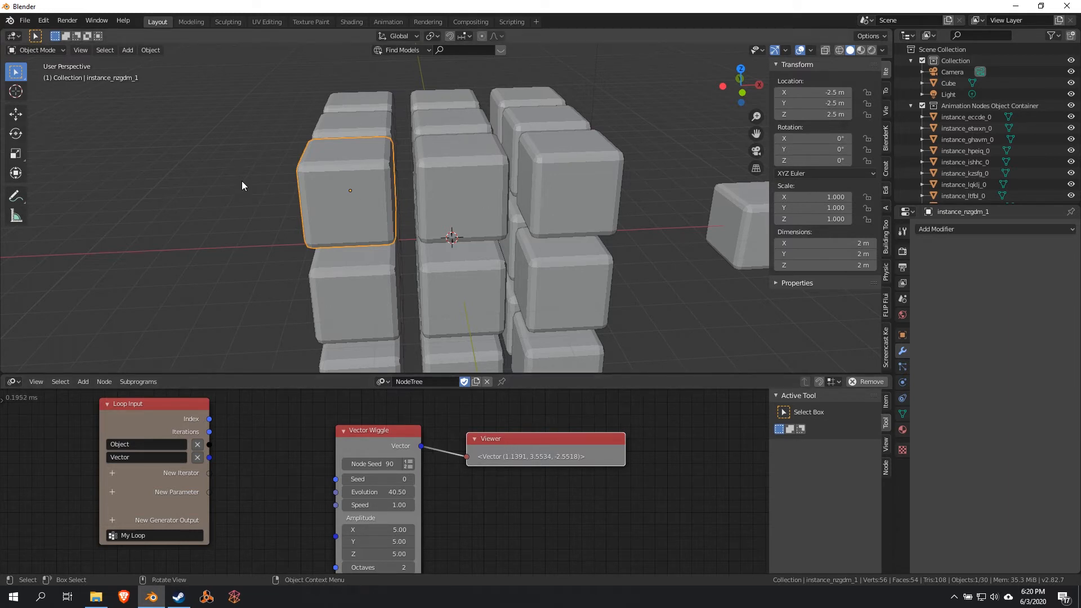
- Move the Vector Wiggle and Viewer nodes down together to make room beside the Loop Input
scroll(488, 512, down, 2)
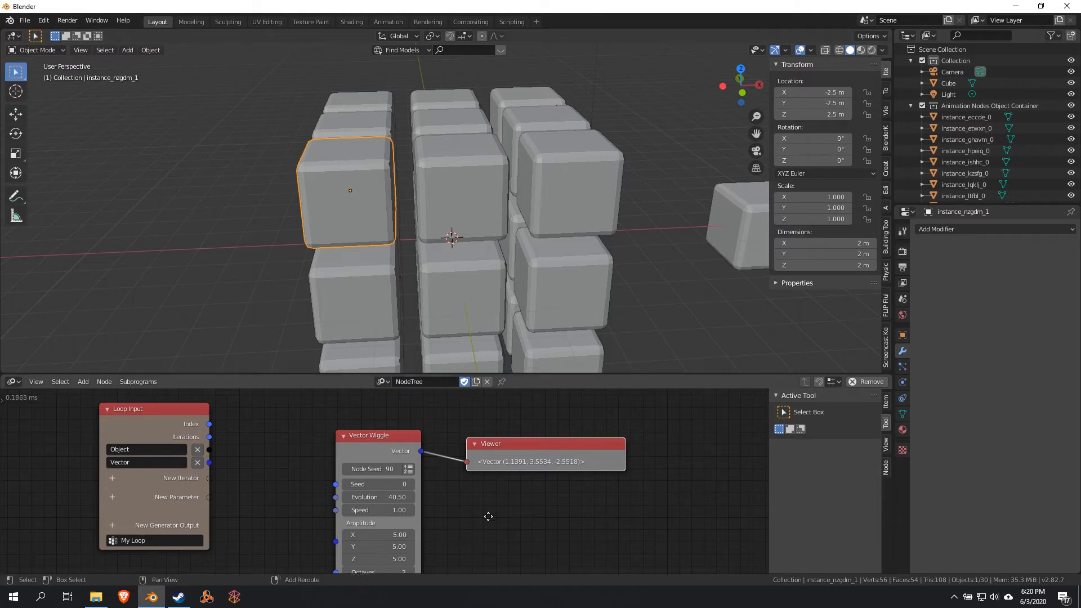
middle_drag(489, 516, 481, 490)
drag(349, 401, 479, 455)
key(g)
click(413, 519)
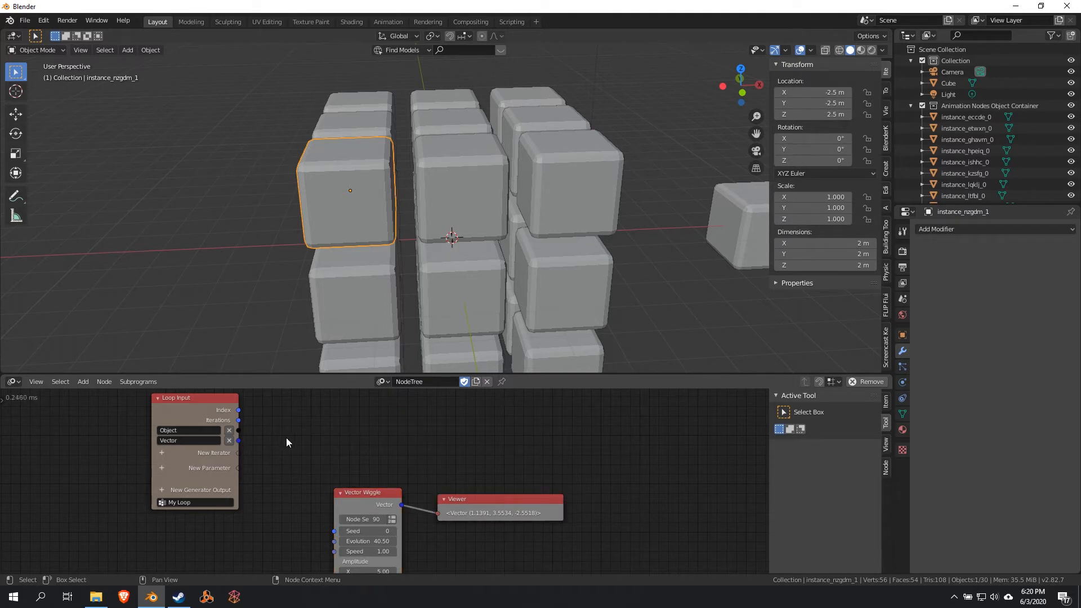
- Add a Vector Math node set to Add and place it above the Viewer node
key(shift+a)
mouse_move(320, 269)
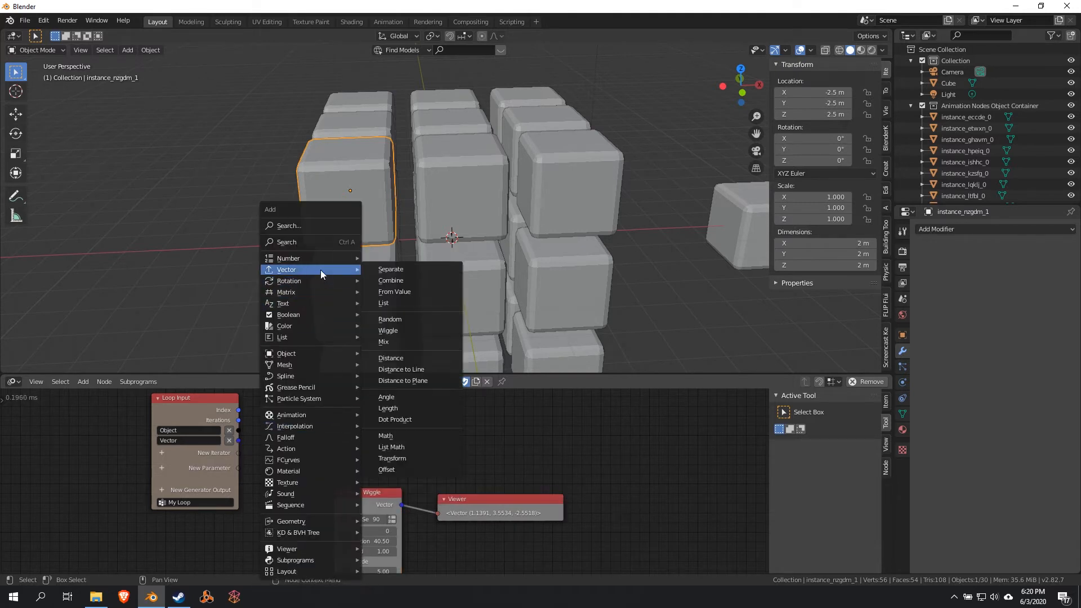
click(440, 436)
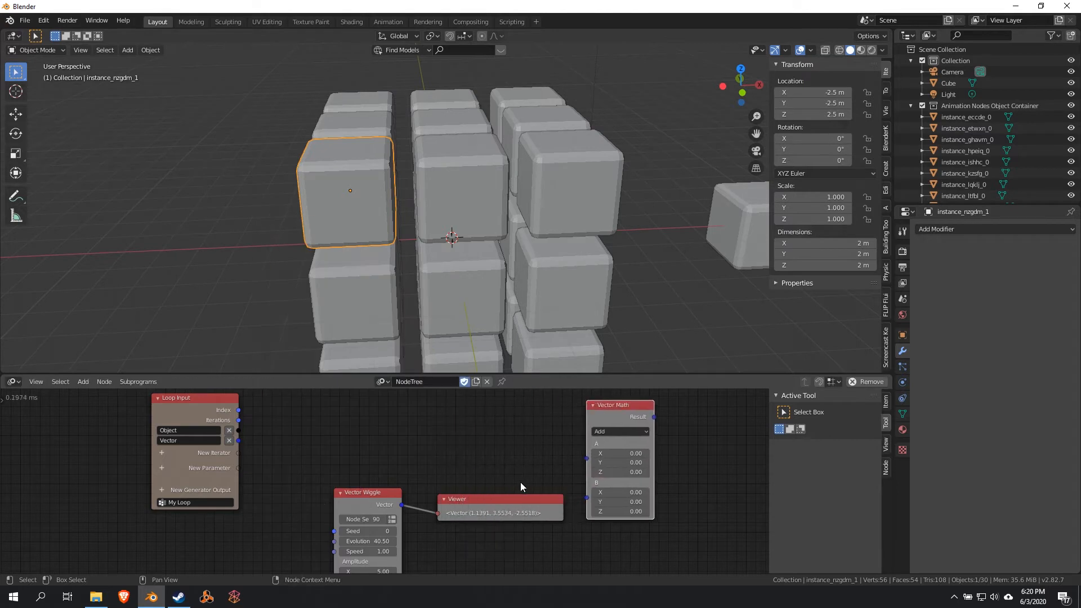
click(596, 445)
drag(596, 444, 511, 429)
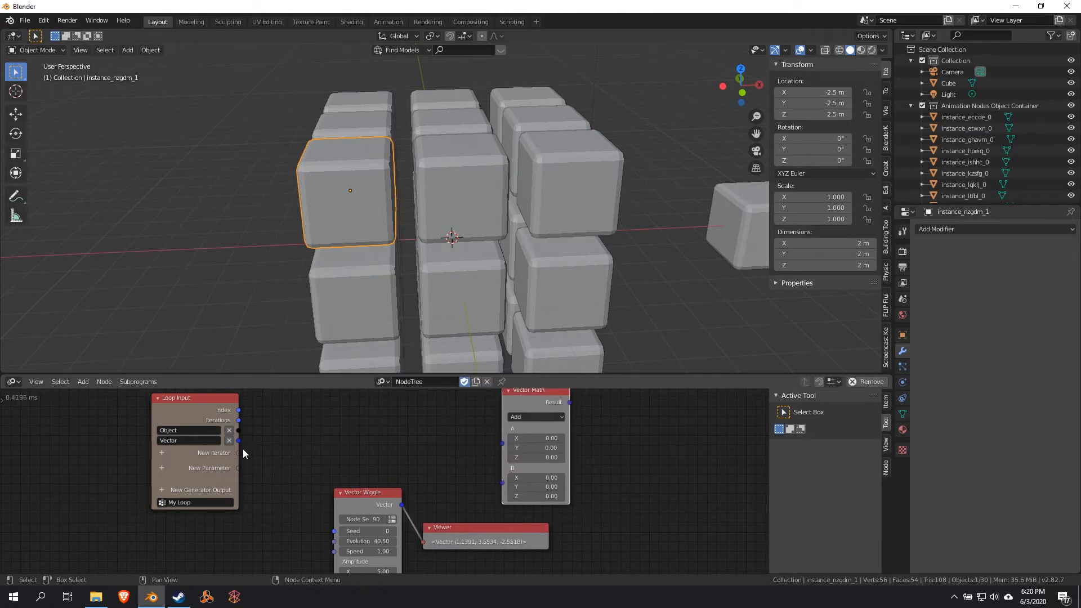
- Connect the Loop Input's Vector to the Vector Math's A input and the Vector Wiggle's Vector output to B
scroll(75, 441, up, 2)
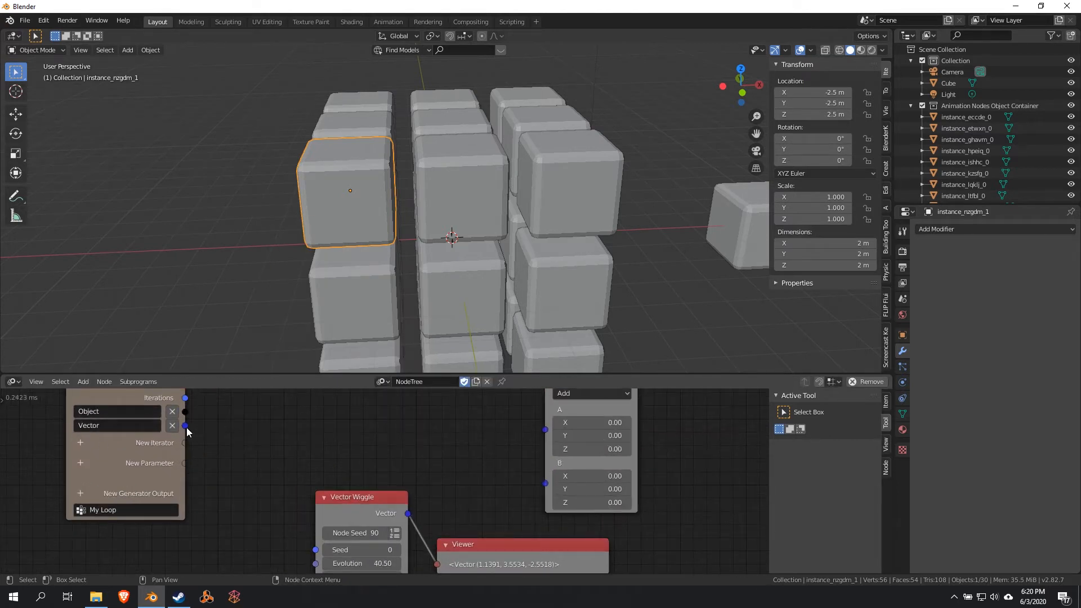
drag(186, 426, 545, 409)
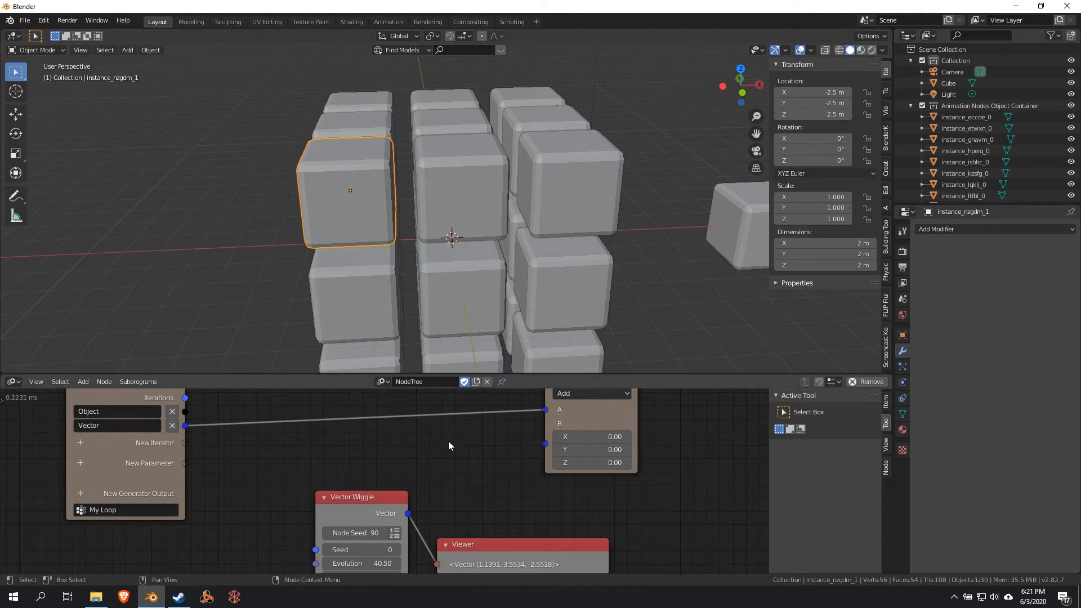
middle_drag(473, 495, 374, 445)
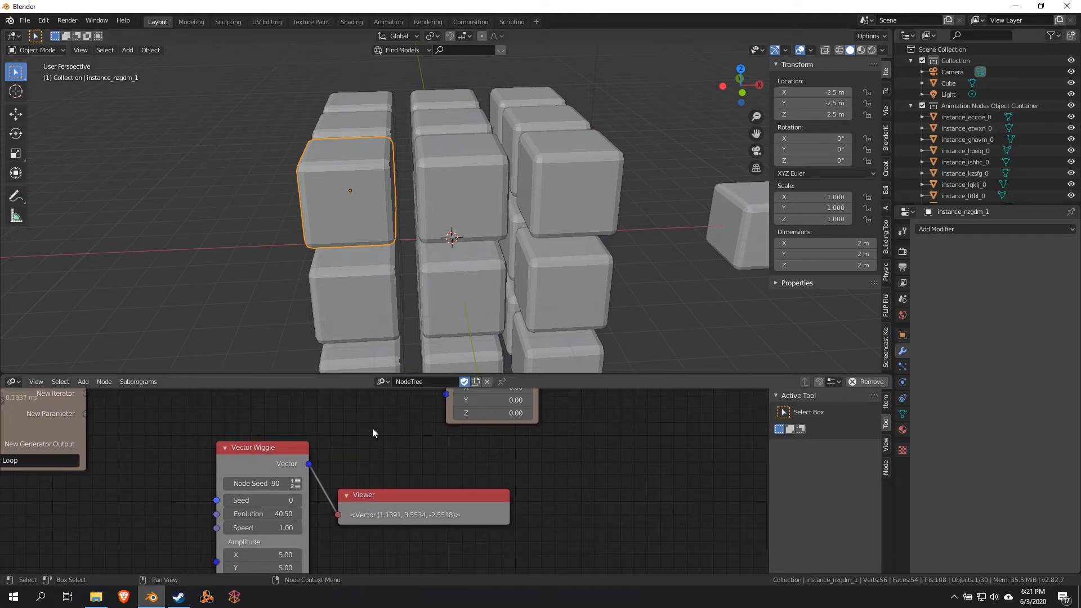
scroll(377, 473, down, 2)
drag(325, 467, 435, 412)
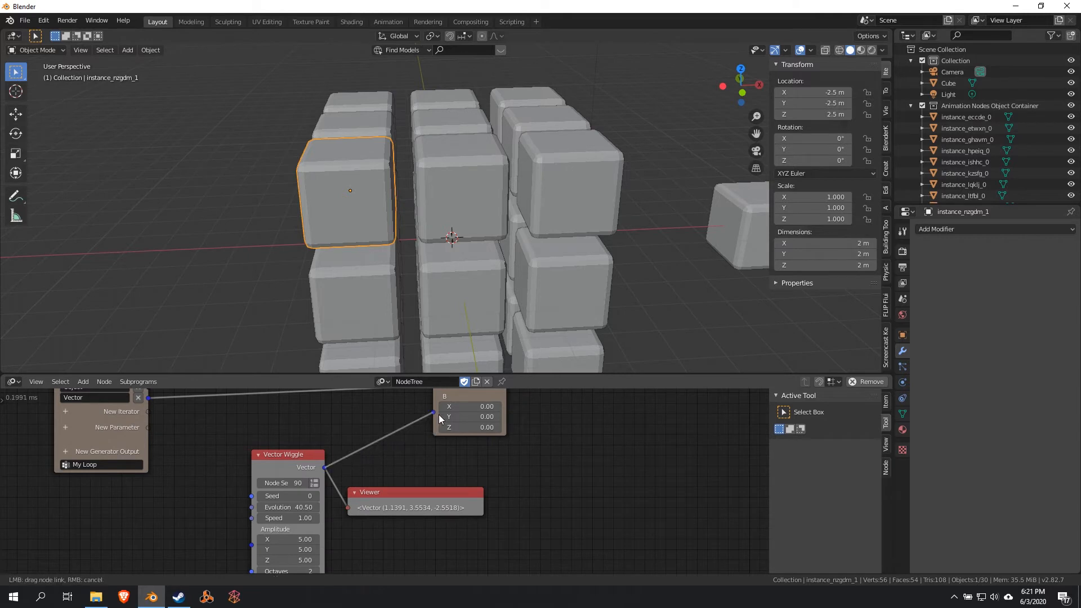
scroll(440, 448, down, 2)
middle_drag(440, 448, 353, 491)
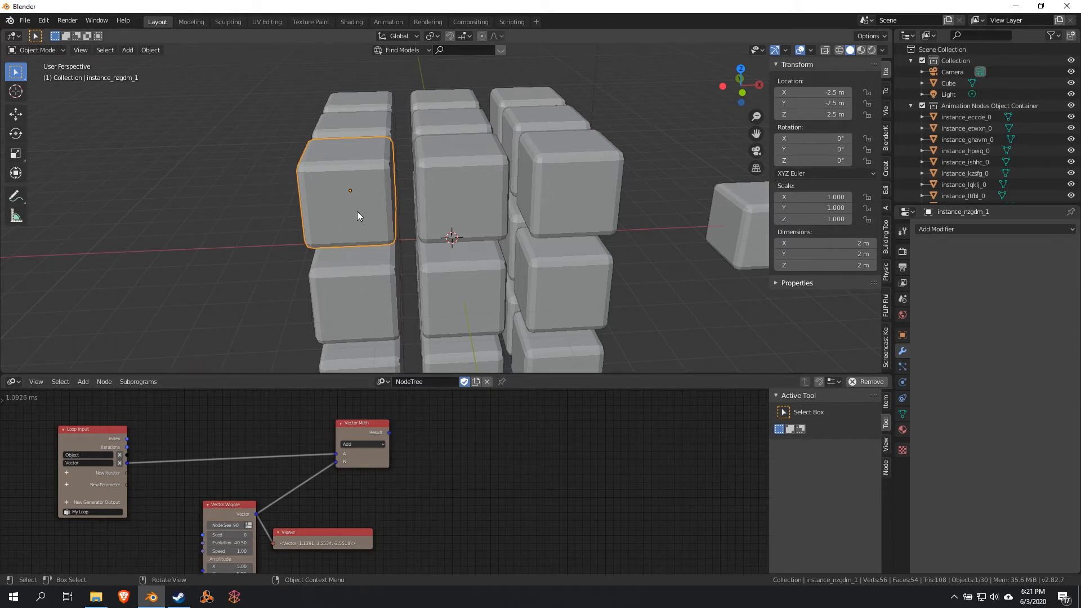
- Add a second Object Transforms Output node with its location axes enabled and place it beside the Vector Math node
middle_drag(360, 205, 353, 179)
scroll(437, 457, down, 1)
middle_drag(430, 465, 413, 442)
key(shift+a)
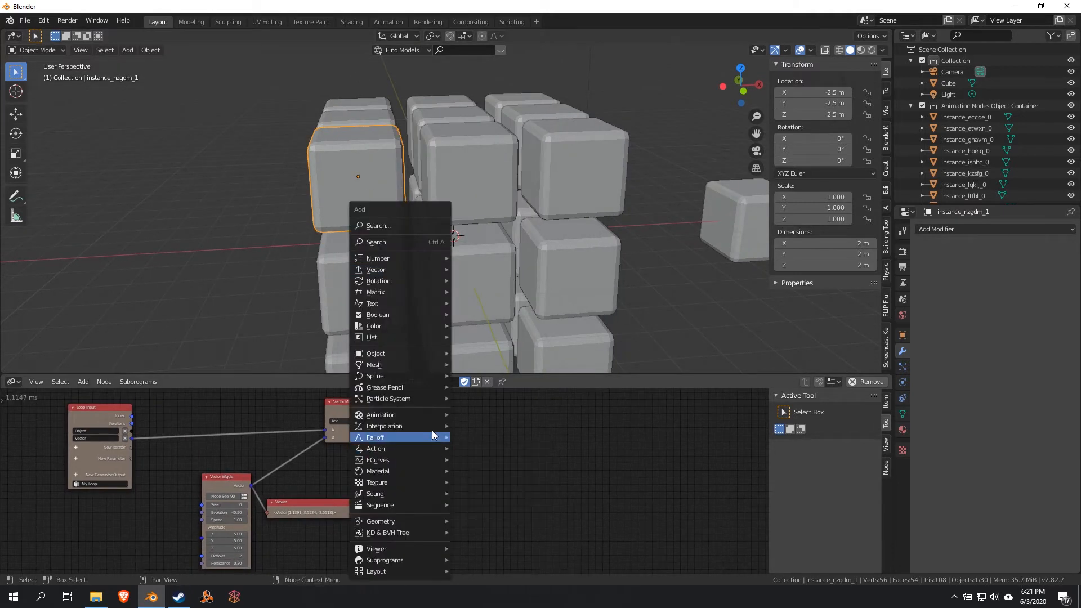
mouse_move(403, 353)
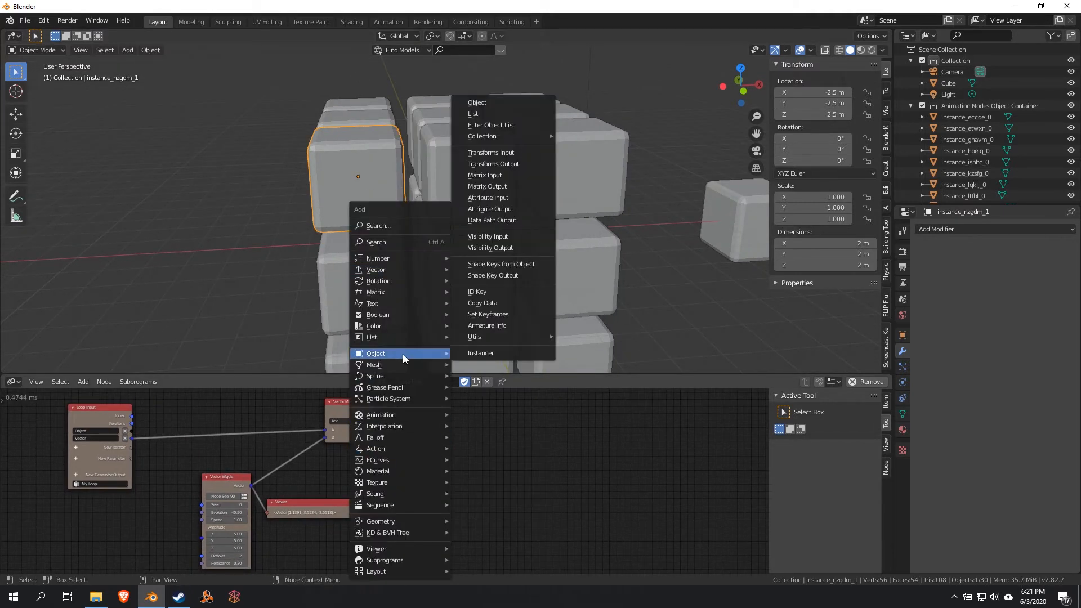
click(488, 163)
click(432, 427)
drag(433, 425, 461, 425)
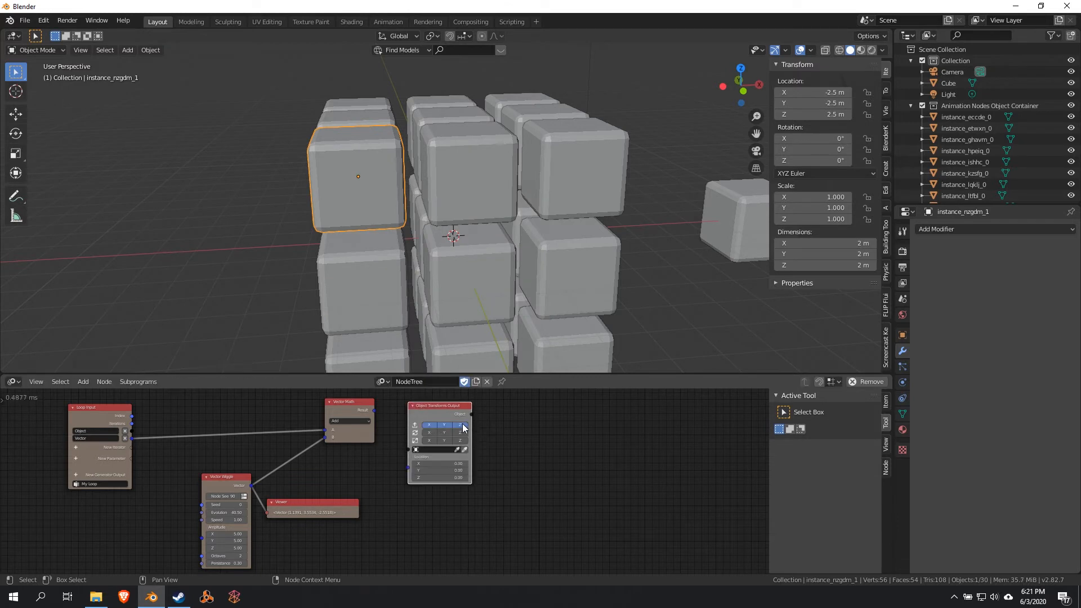
- Move the Vector Math node slightly lower and delete the Viewer node attached to the Vector Wiggle
drag(353, 409, 345, 438)
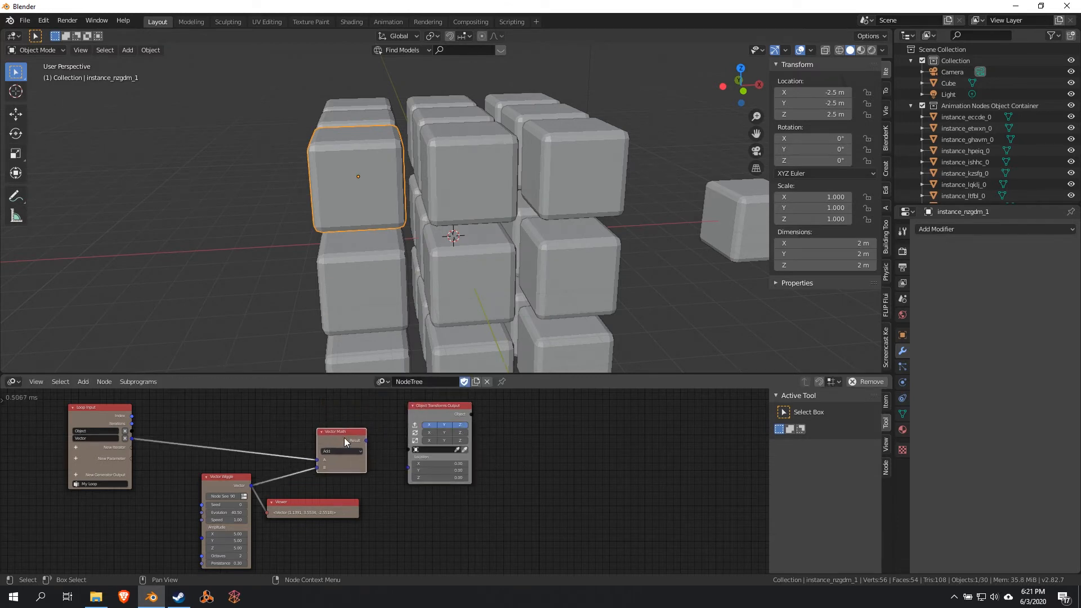
key(x)
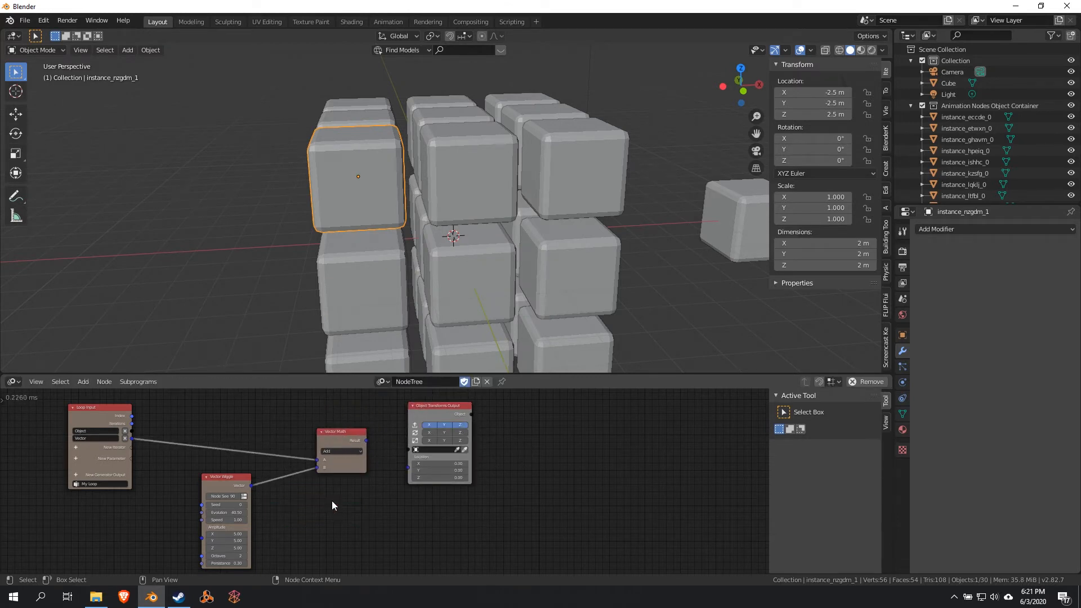
scroll(370, 502, up, 2)
middle_drag(389, 484, 402, 500)
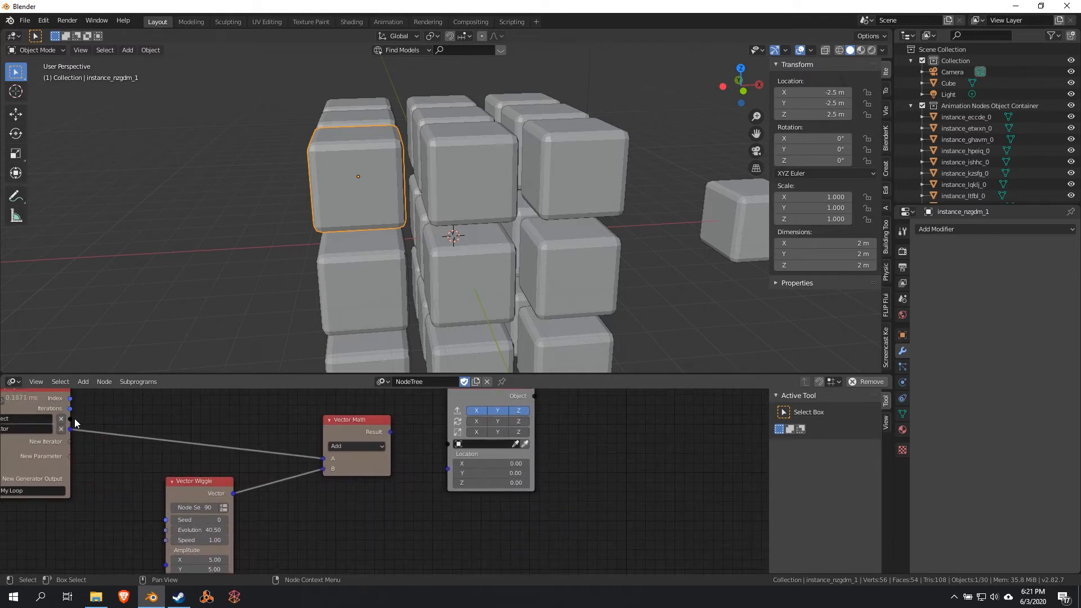
- Connect the Loop Input's Object to the new Object Transforms Output's Object and the Vector Math Result to its Location
drag(70, 419, 452, 447)
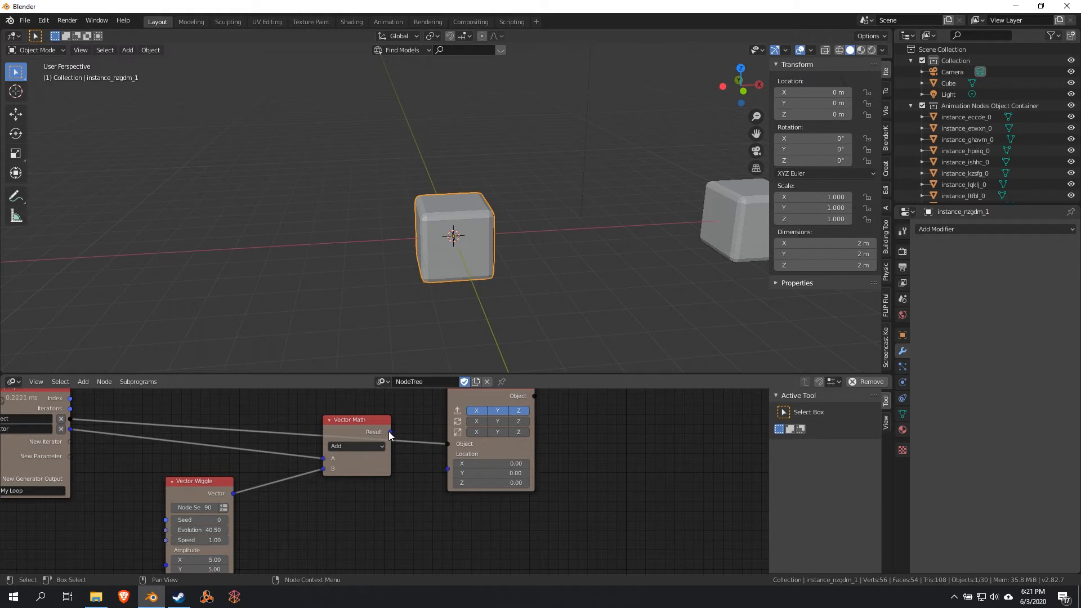
drag(390, 432, 444, 473)
scroll(479, 262, down, 3)
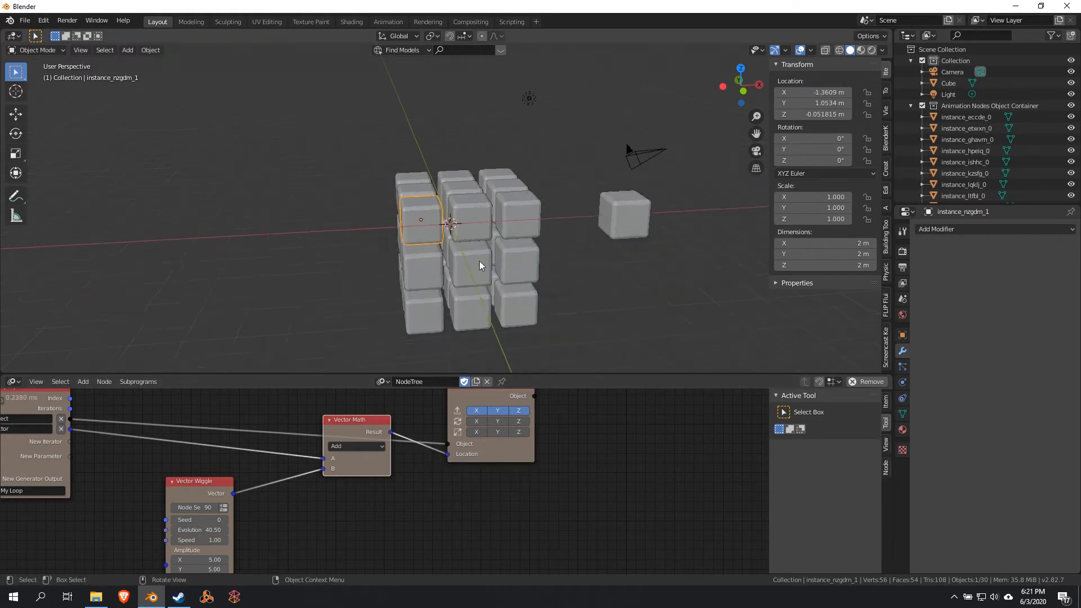
middle_drag(478, 261, 549, 301)
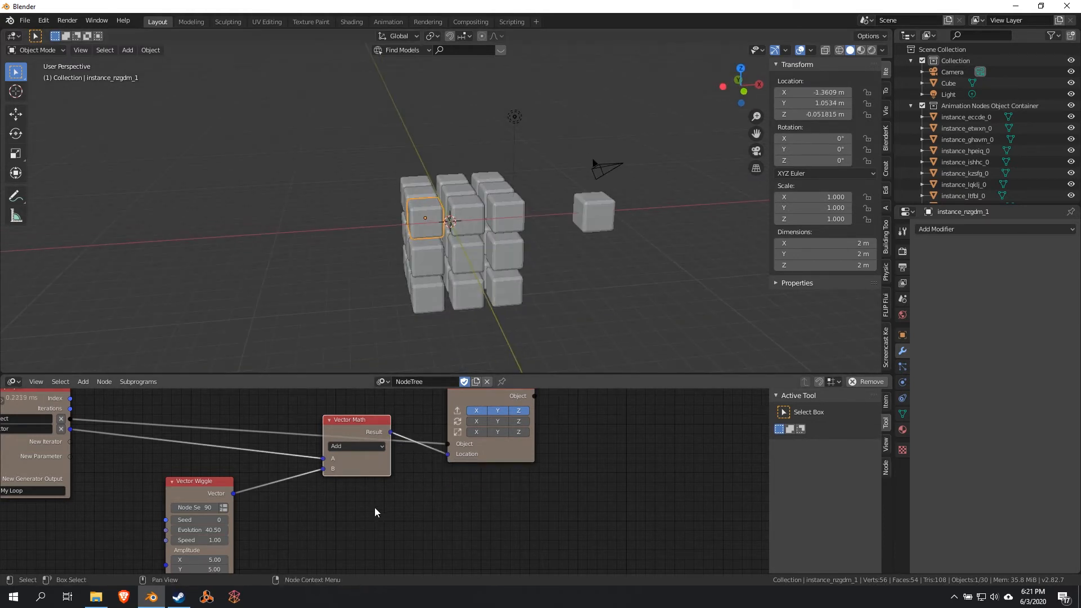
- Lower the Vector Wiggle's Evolution to about 28.41 to test how the cubes move
middle_drag(234, 483, 322, 434)
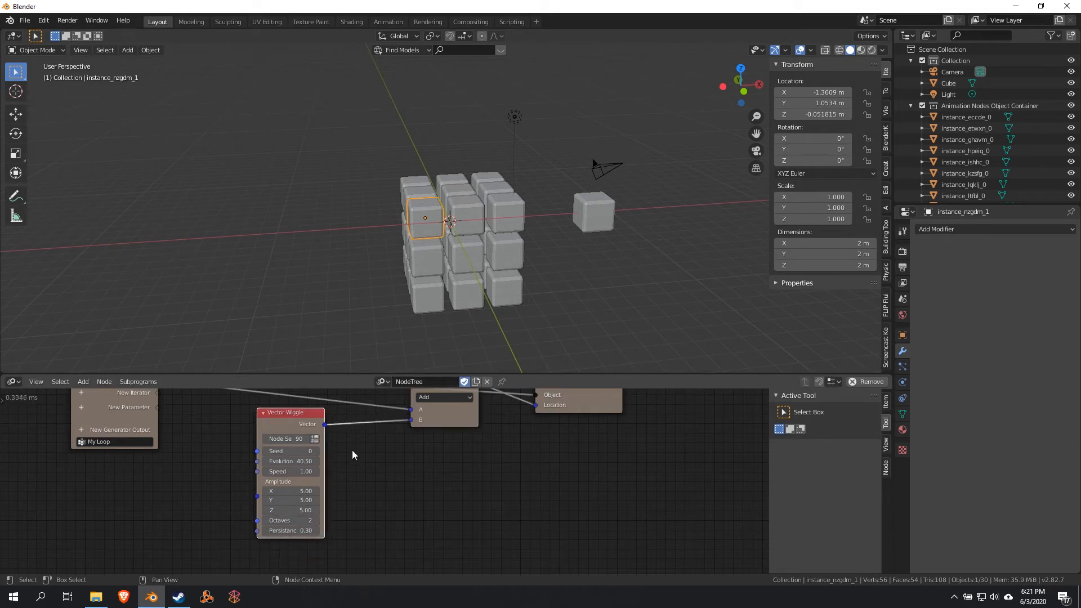
scroll(352, 451, up, 2)
mouse_move(219, 466)
mouse_down()
mouse_move(338, 466)
mouse_move(236, 466)
mouse_up()
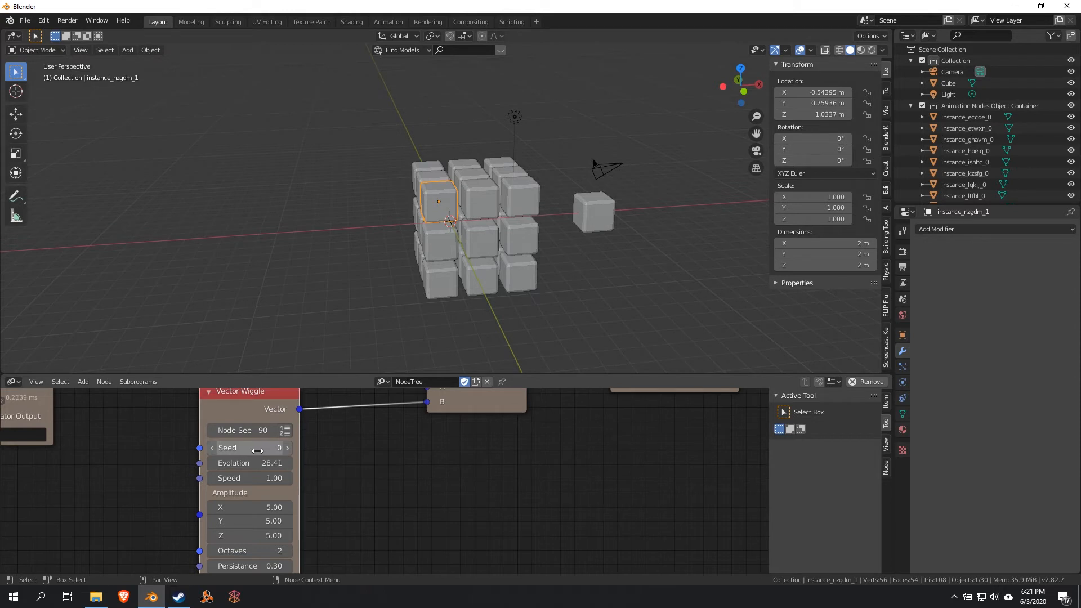
- Try a Seed of 62 on the Vector Wiggle and then set the Seed to 1
middle_drag(257, 451, 315, 464)
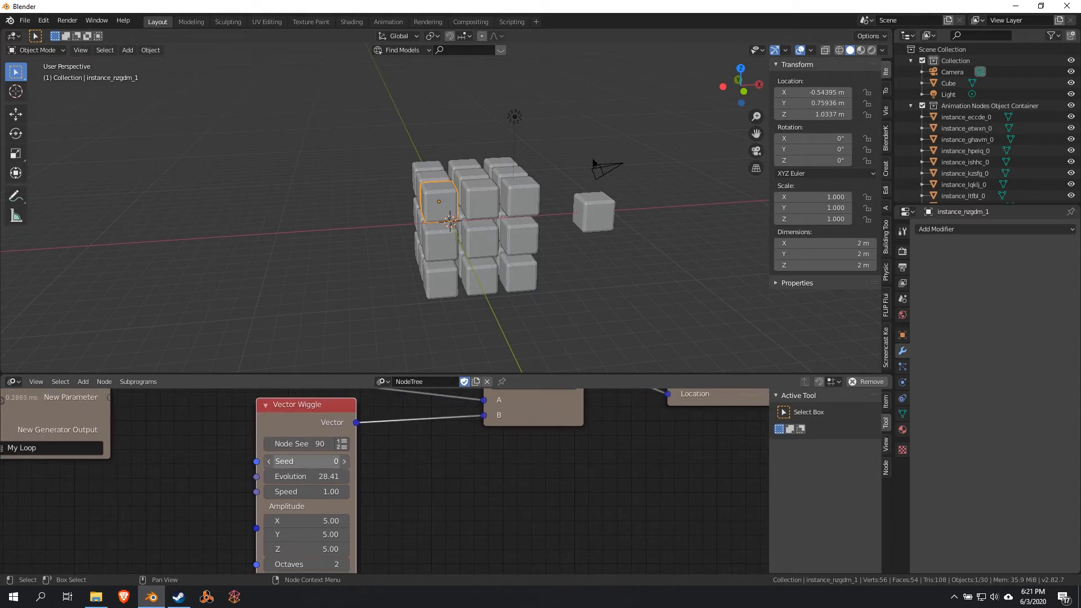
drag(314, 461, 383, 461)
click(310, 465)
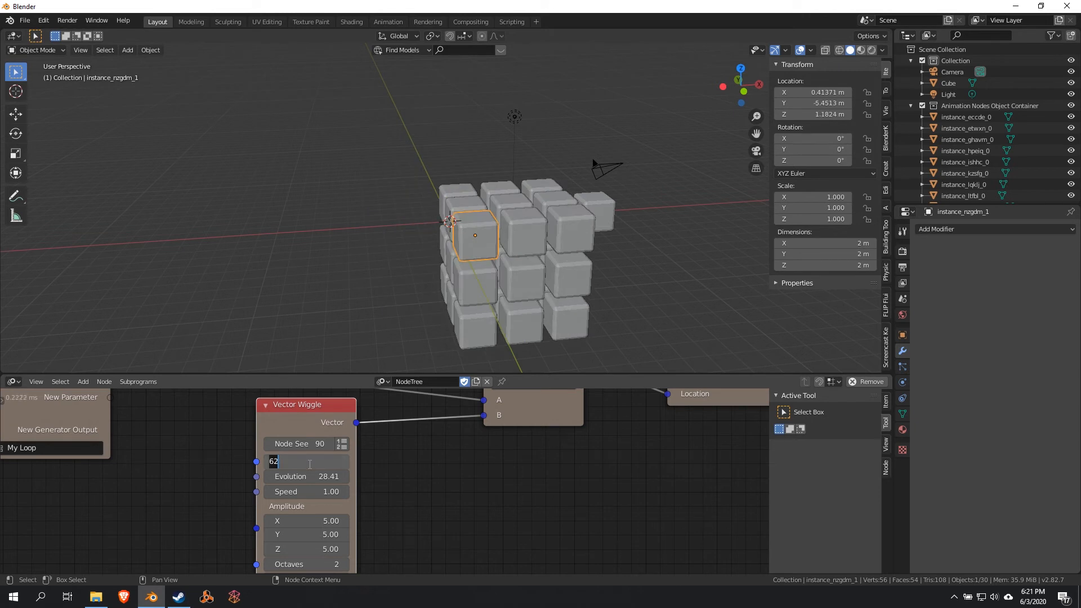
text(1)
key(Return)
scroll(377, 488, down, 2)
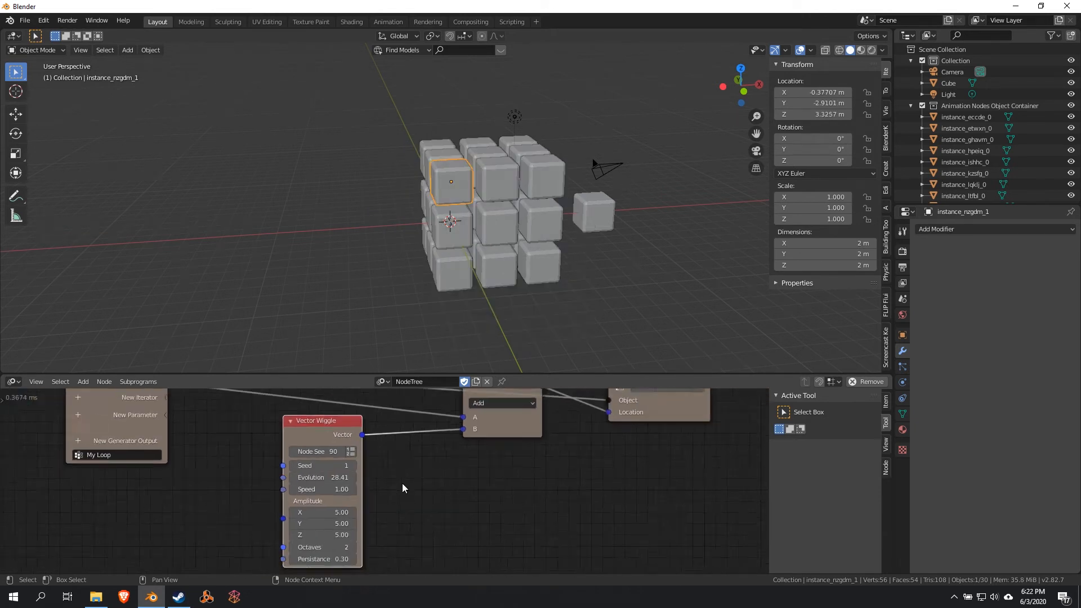
- Connect the Loop Input's Index to the Vector Wiggle's Seed and shift the Vector Wiggle and Vector Math nodes closer to the Loop Input
middle_drag(402, 483, 522, 536)
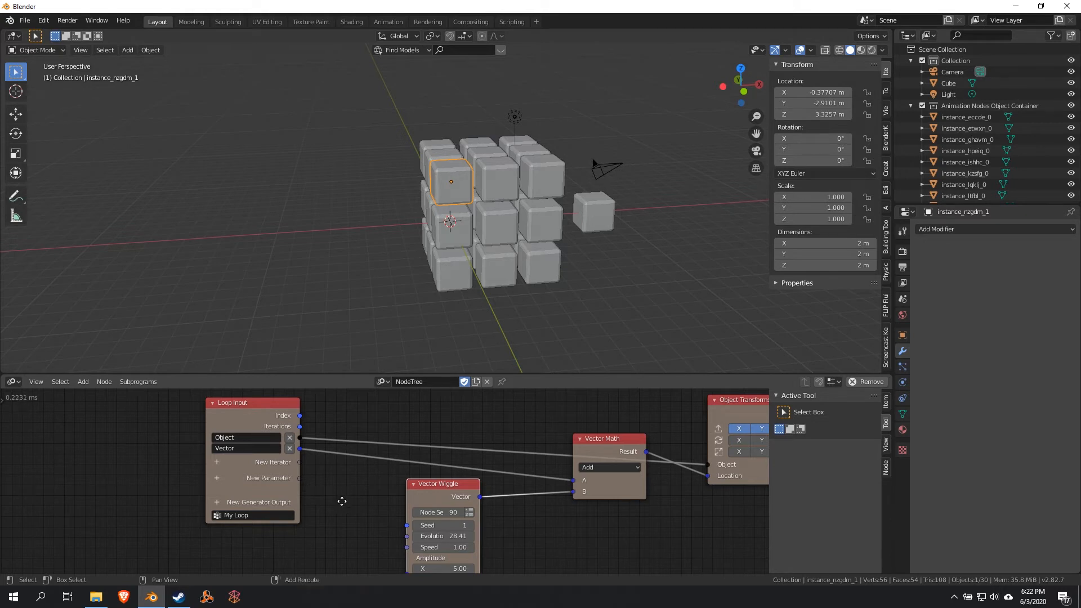
middle_drag(343, 499, 301, 494)
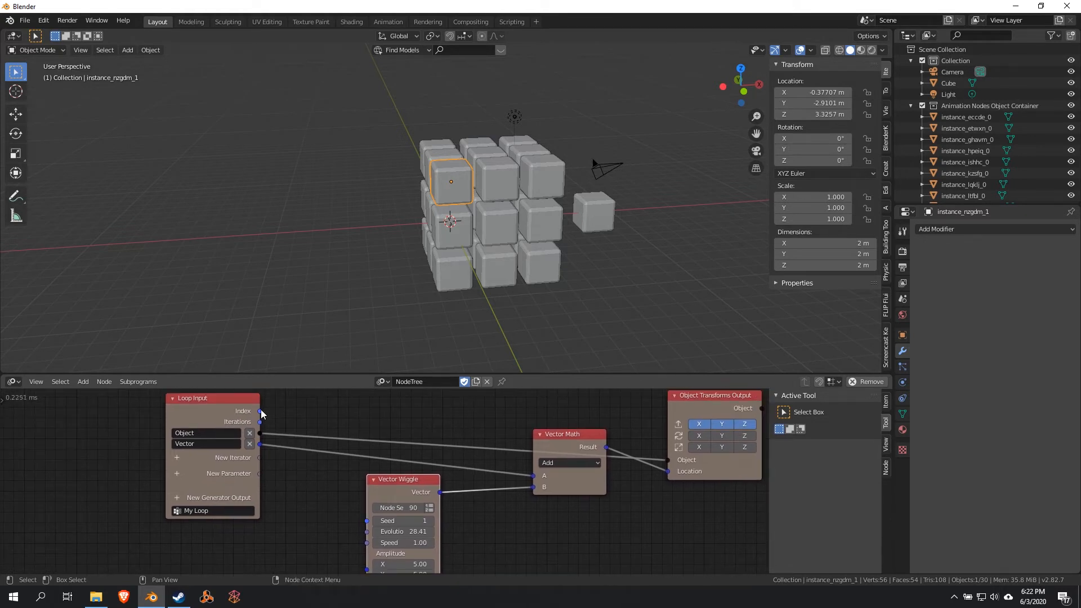
drag(260, 411, 371, 522)
middle_drag(579, 331, 476, 361)
drag(404, 479, 366, 469)
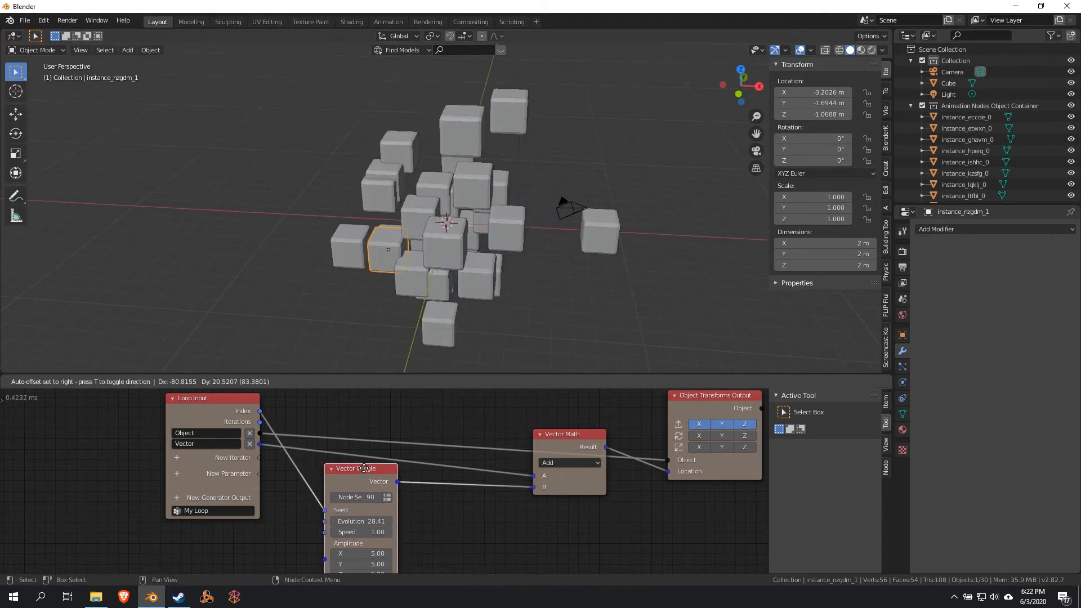
drag(560, 447, 512, 439)
scroll(426, 514, down, 1)
middle_drag(425, 514, 432, 463)
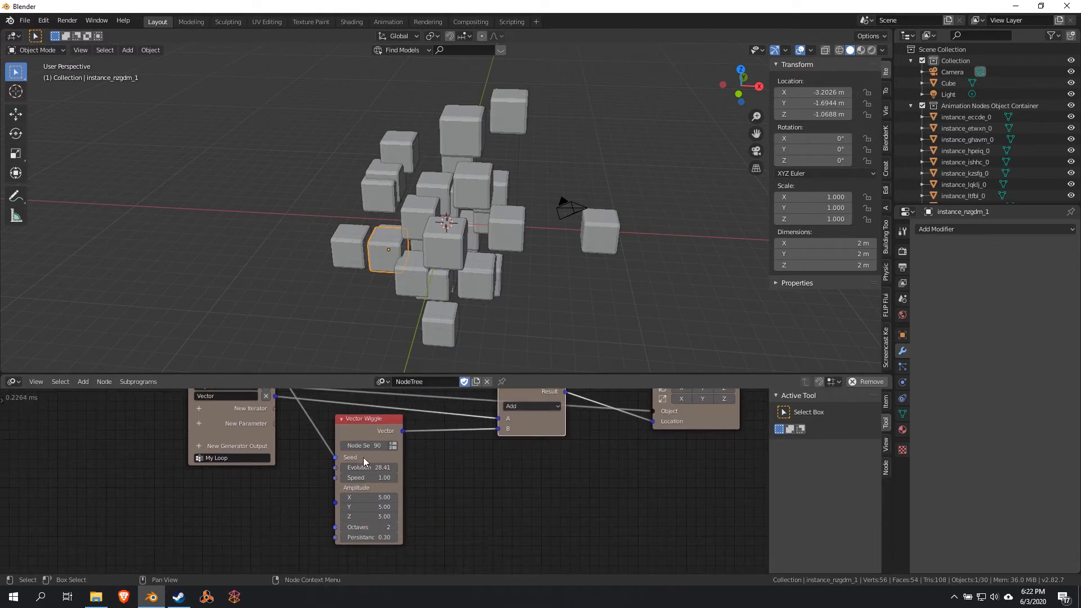
- Vary the Vector Wiggle's Evolution up to about 115.95 and back down to 26.07 to test the individual cube motion
drag(366, 468, 766, 468)
middle_drag(362, 288, 546, 487)
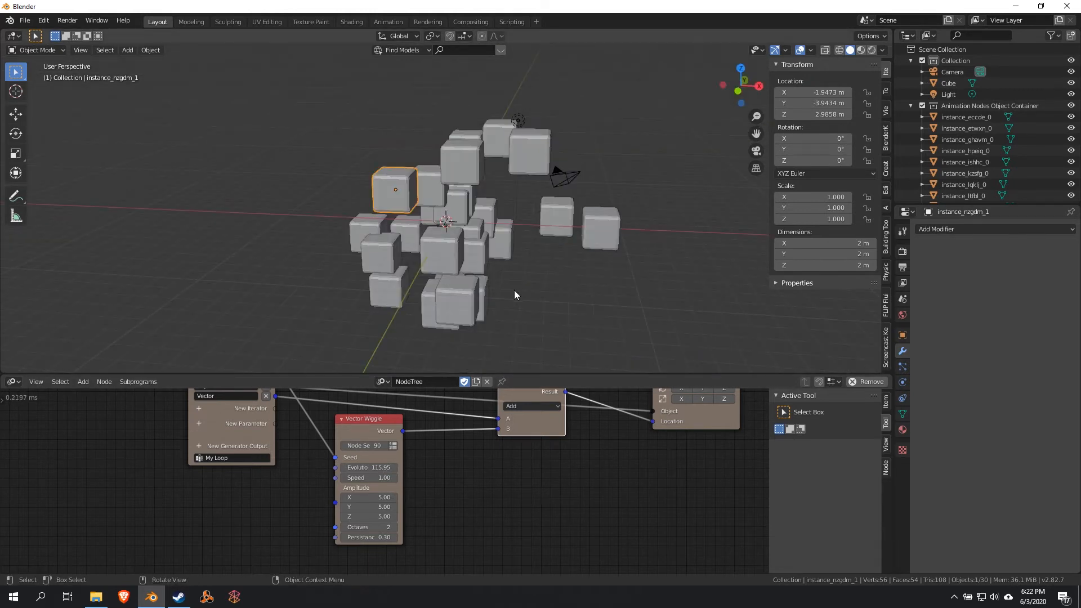
mouse_move(515, 289)
middle_down()
mouse_move(596, 278)
mouse_move(543, 299)
mouse_move(532, 295)
mouse_move(541, 279)
mouse_move(527, 287)
middle_up()
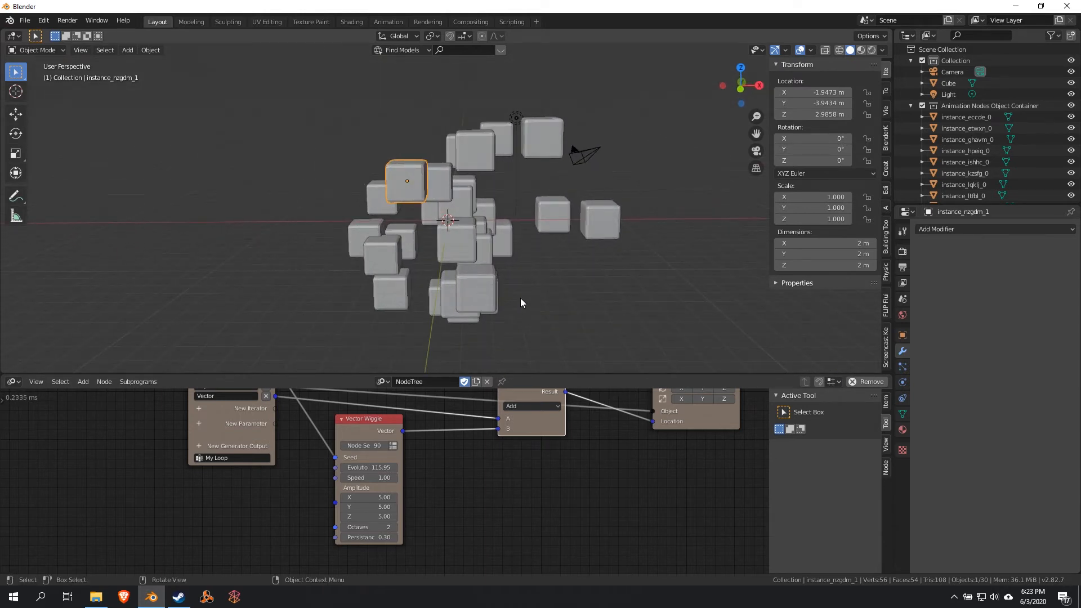
drag(369, 468, 246, 509)
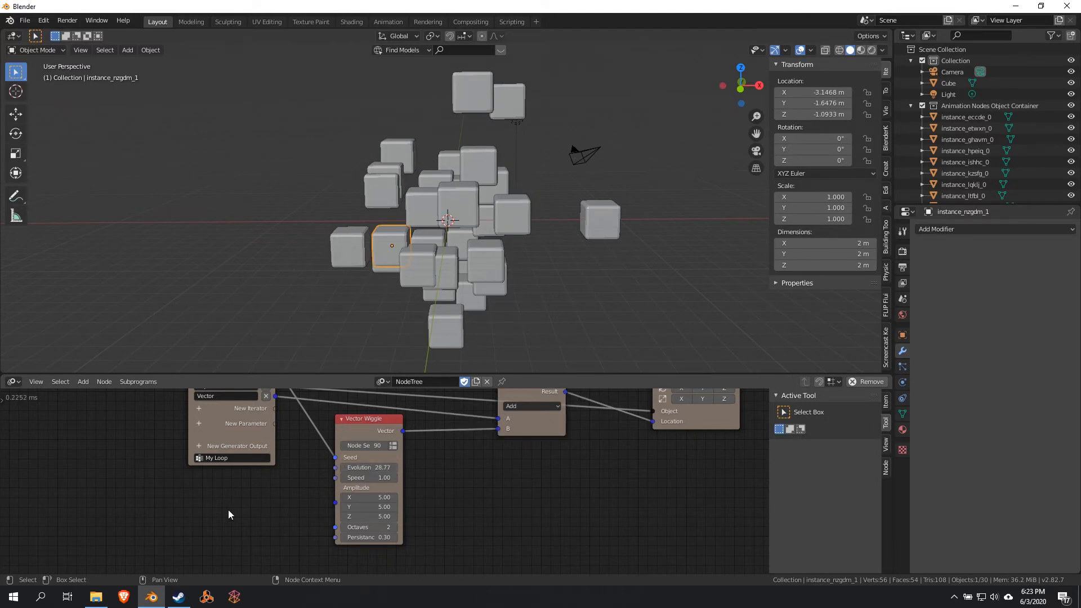
drag(369, 467, 194, 505)
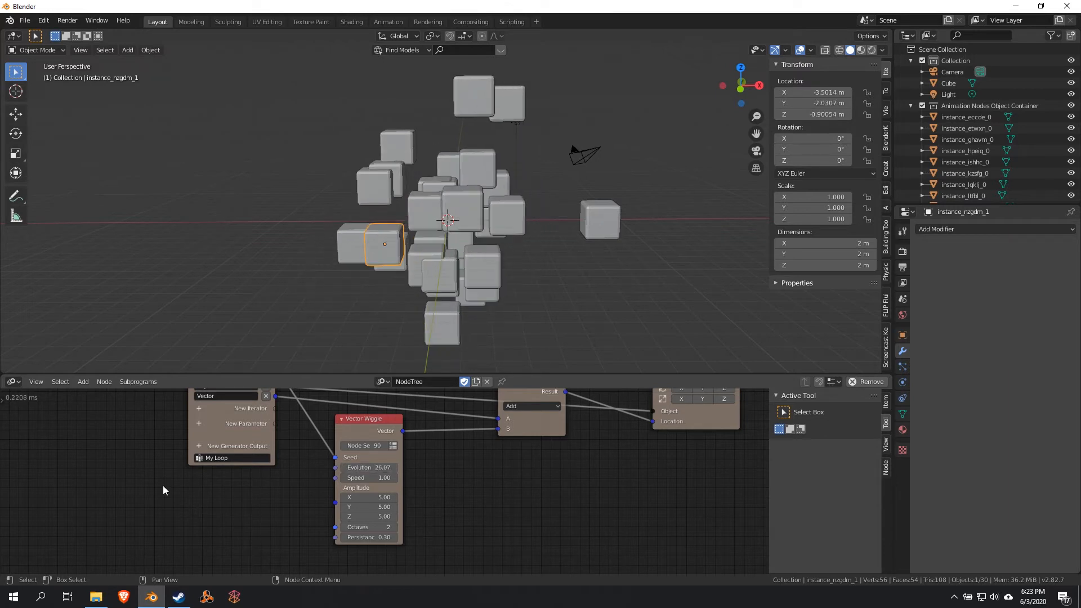
- Add a Time Info node and place it below the Loop Input node
key(shift+a)
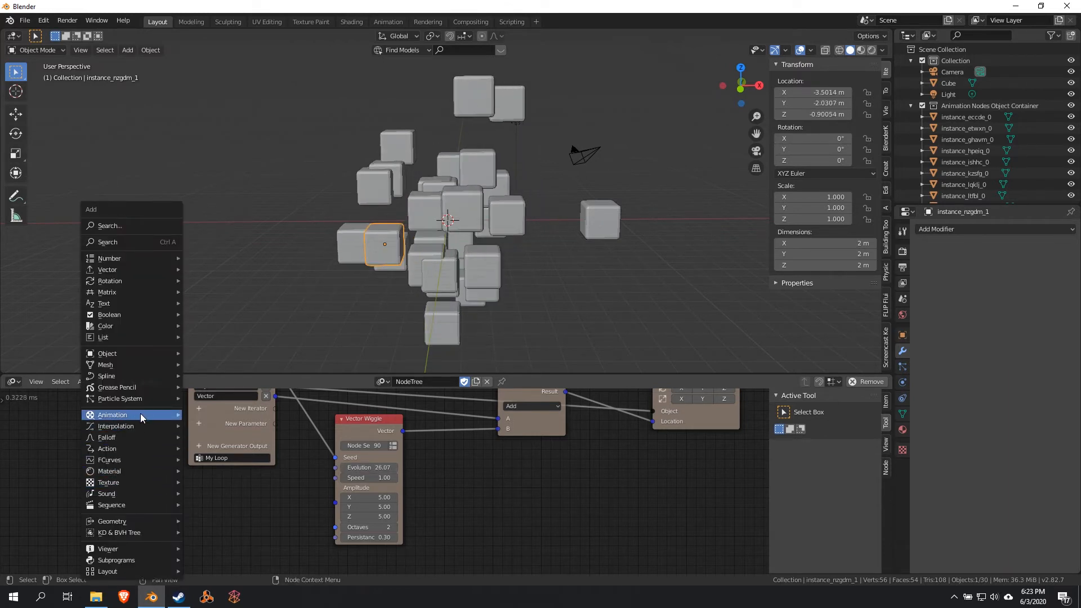
mouse_move(140, 413)
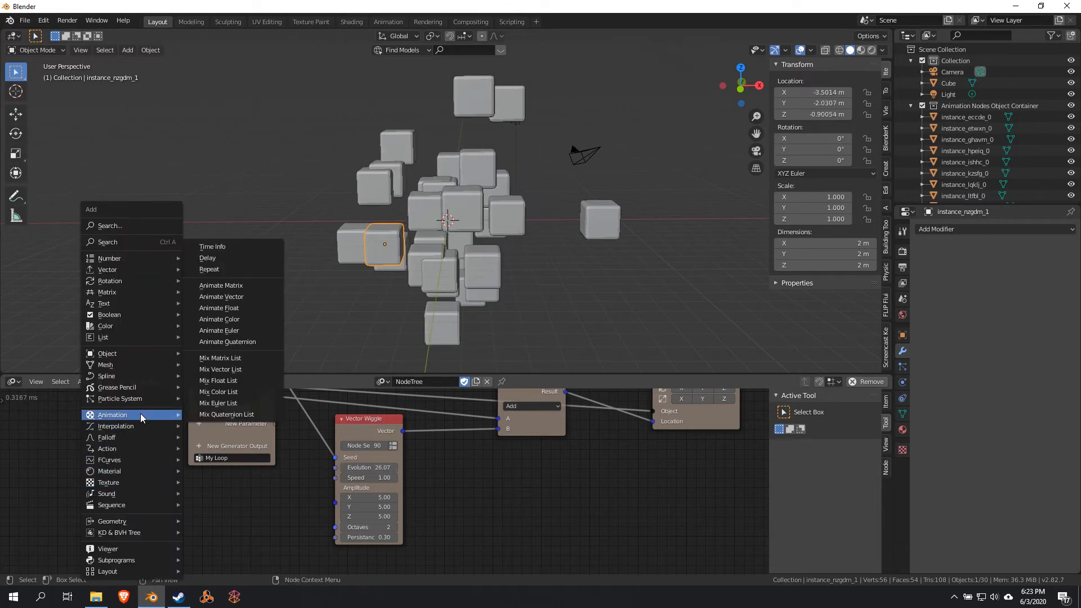
click(236, 247)
click(181, 500)
scroll(226, 516, up, 4)
middle_drag(227, 510, 217, 483)
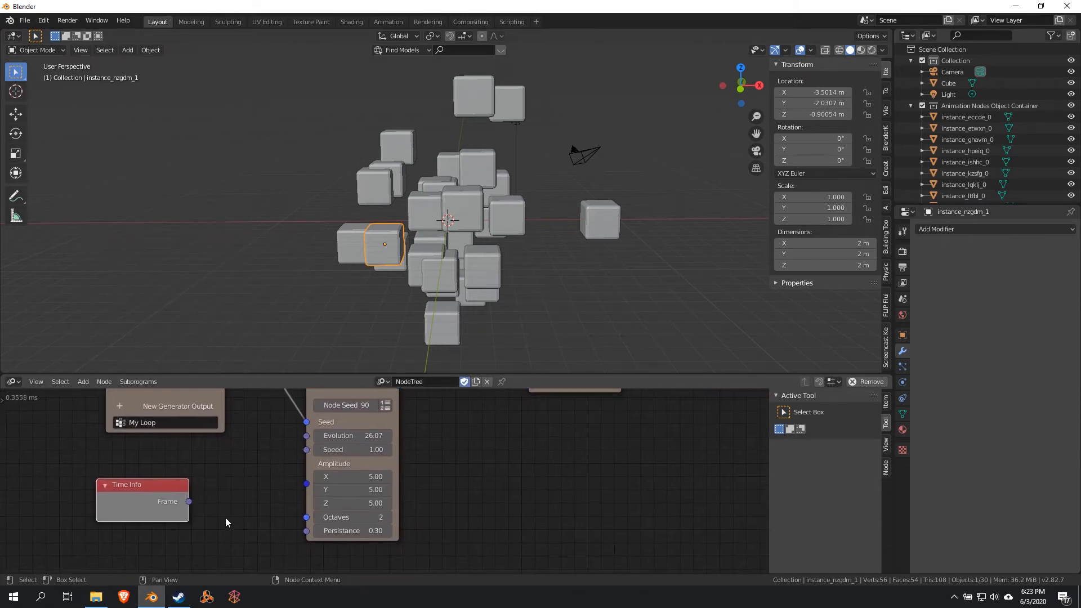
- Attach a Viewer to the Time Info node, place it below, and connect Frame to the Vector Wiggle's Evolution
key(w)
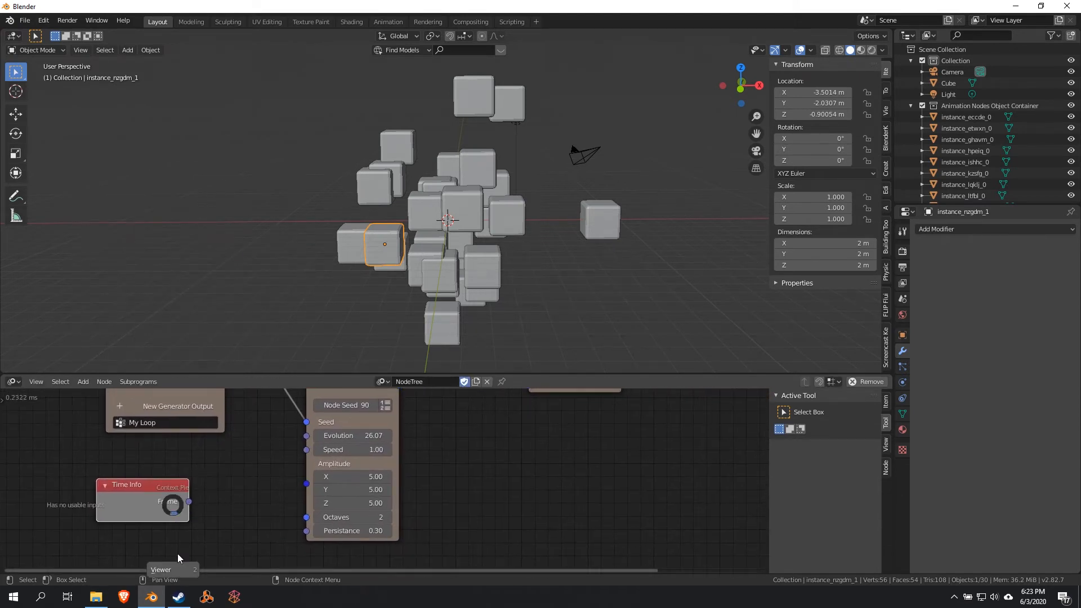
click(176, 556)
click(197, 454)
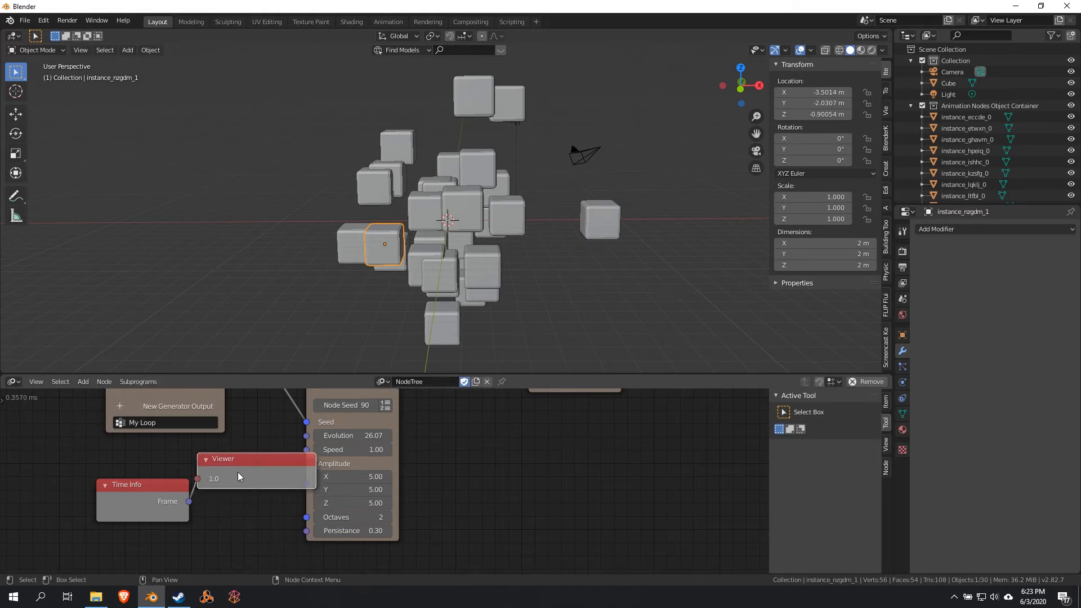
drag(238, 472, 228, 543)
drag(190, 501, 302, 438)
drag(259, 528, 266, 517)
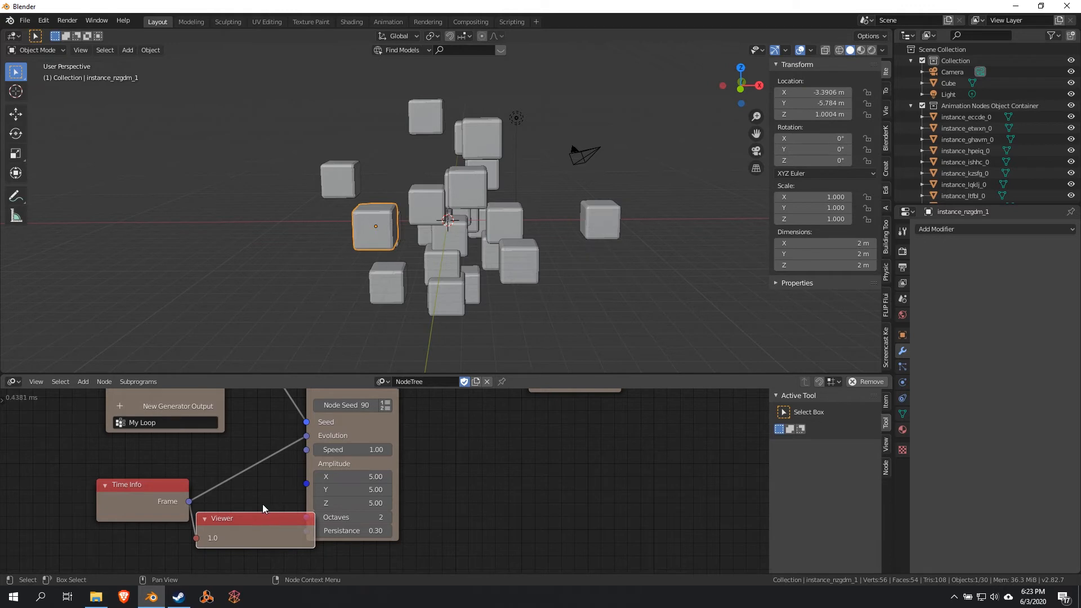
- Play the animation to check the cube motion, stop it, and delete the Viewer attached to Time Info
key(space)
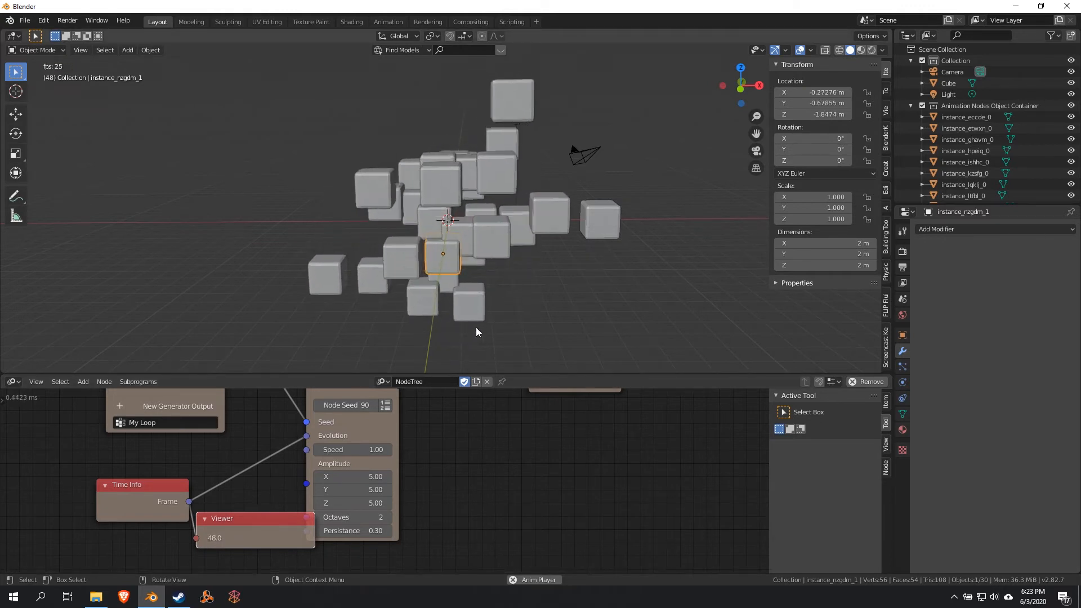
middle_drag(472, 297, 392, 312)
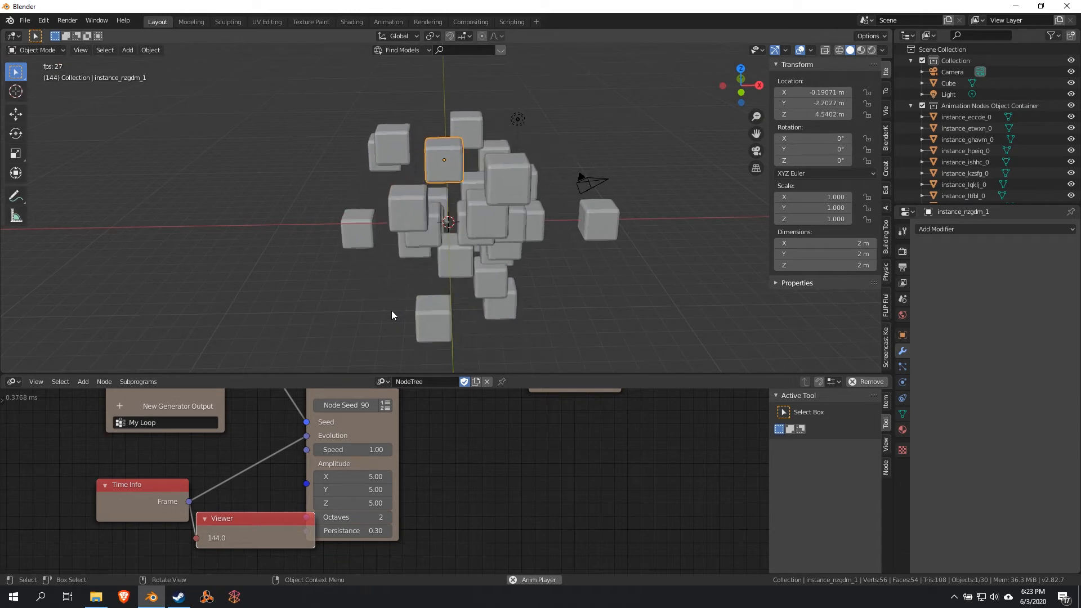
key(space)
scroll(483, 445, down, 2)
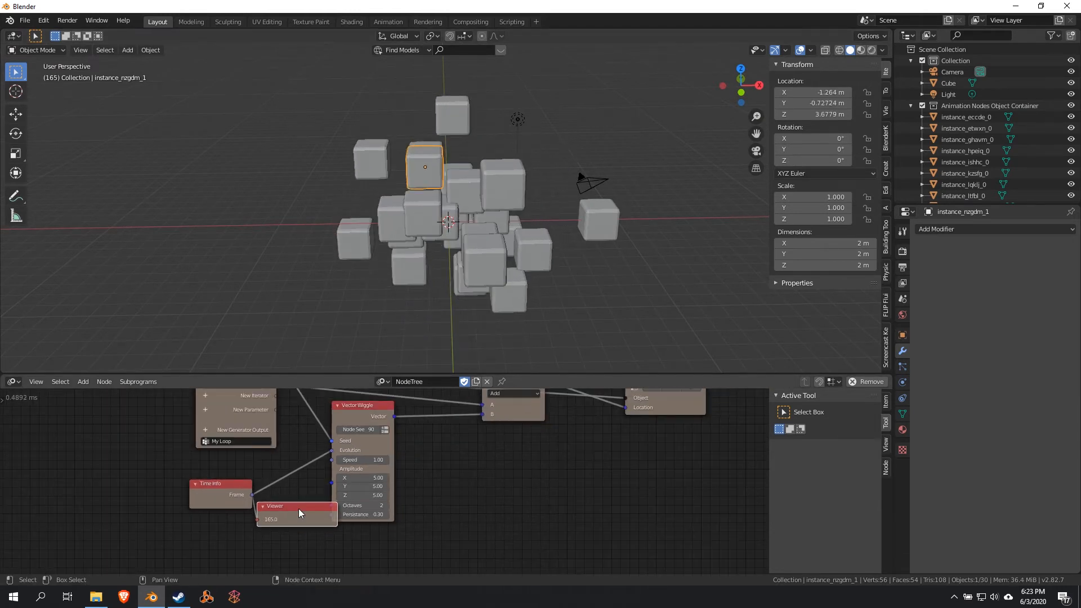
key(x)
- Add a Sphere empty at the origin and scale it to about 7.27 so it surrounds the cube cluster
middle_drag(483, 478, 422, 531)
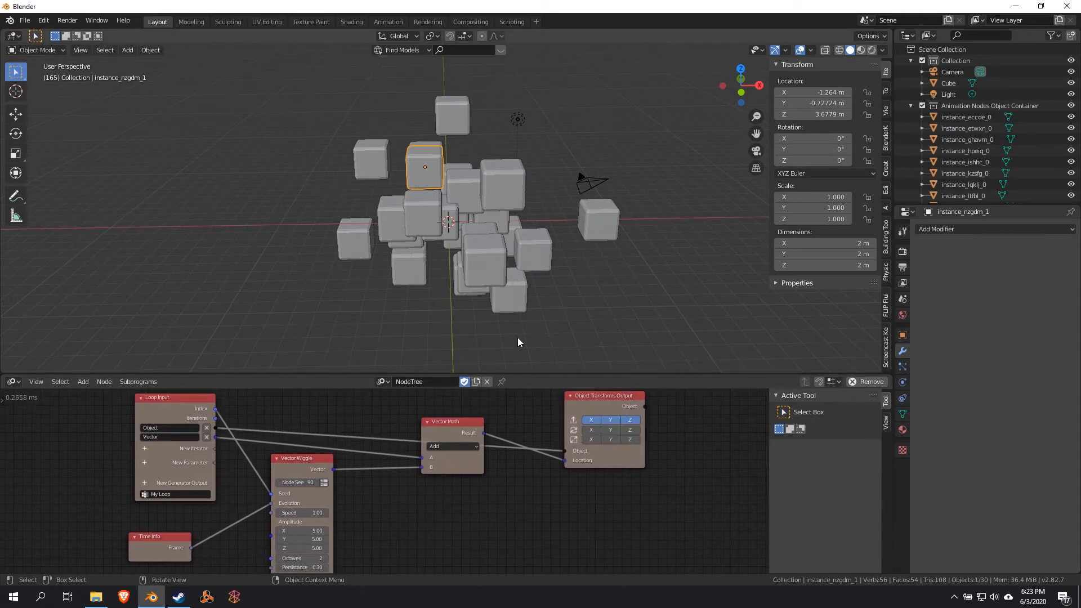
scroll(478, 251, down, 1)
middle_drag(376, 440, 333, 464)
mouse_move(456, 303)
middle_down()
mouse_move(456, 320)
mouse_move(461, 245)
middle_up()
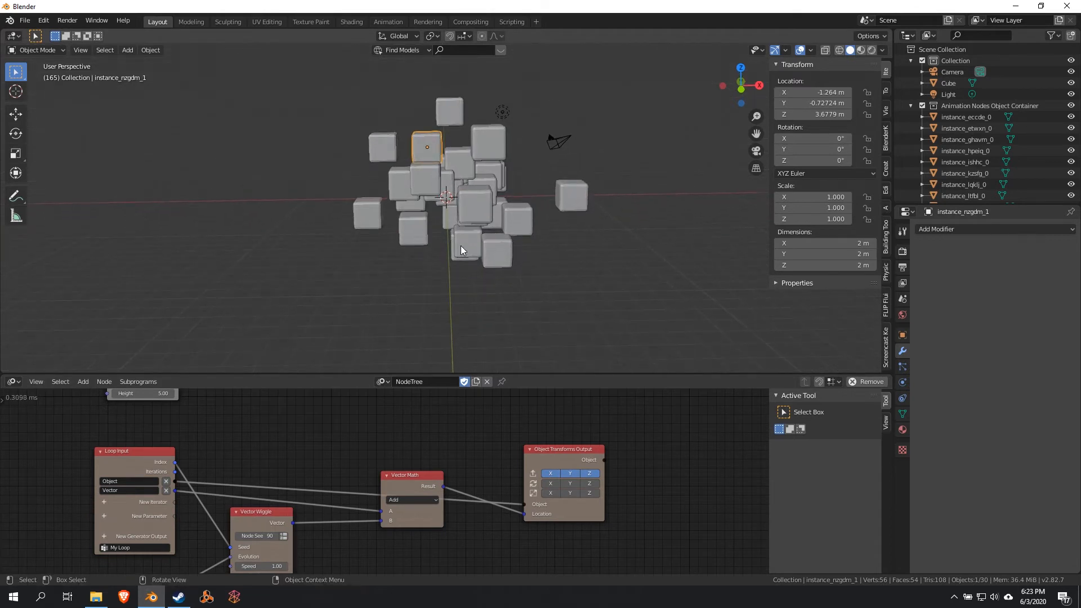
key(shift+a)
mouse_move(444, 349)
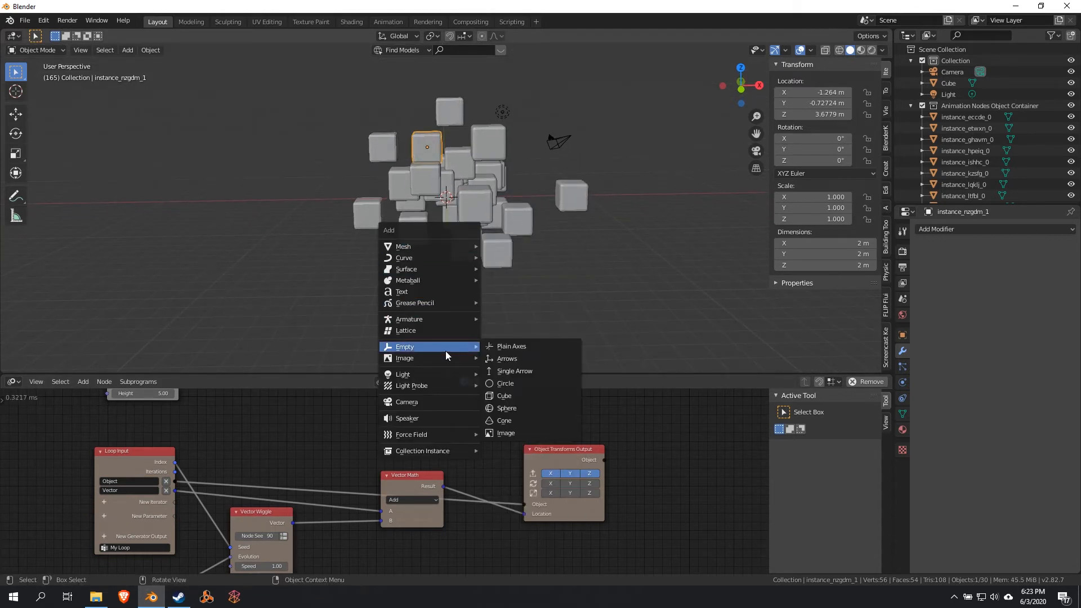
click(532, 408)
key(s)
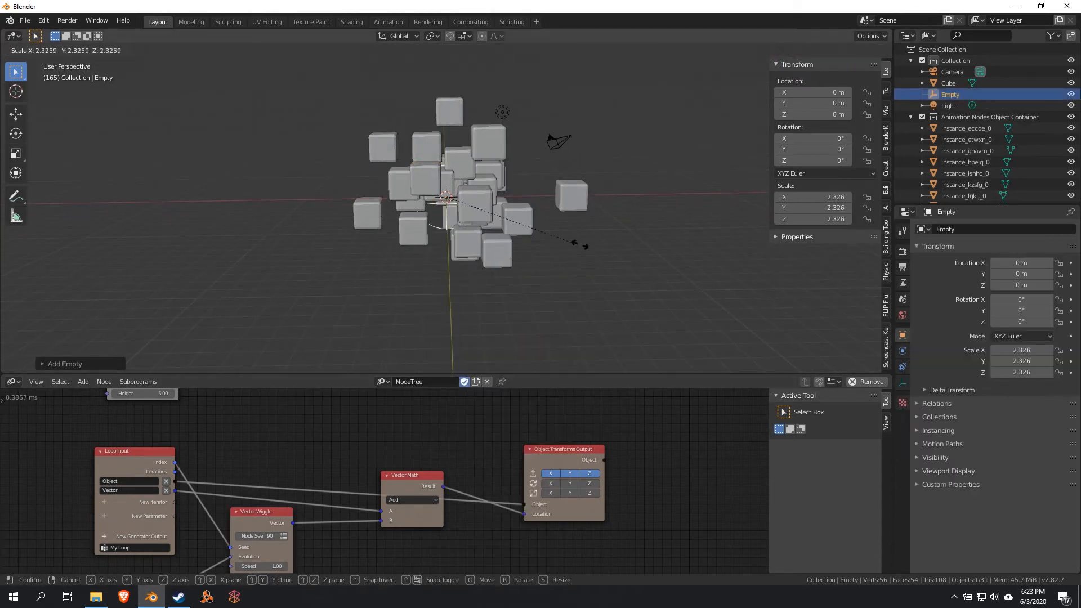
click(850, 292)
middle_drag(624, 293, 585, 281)
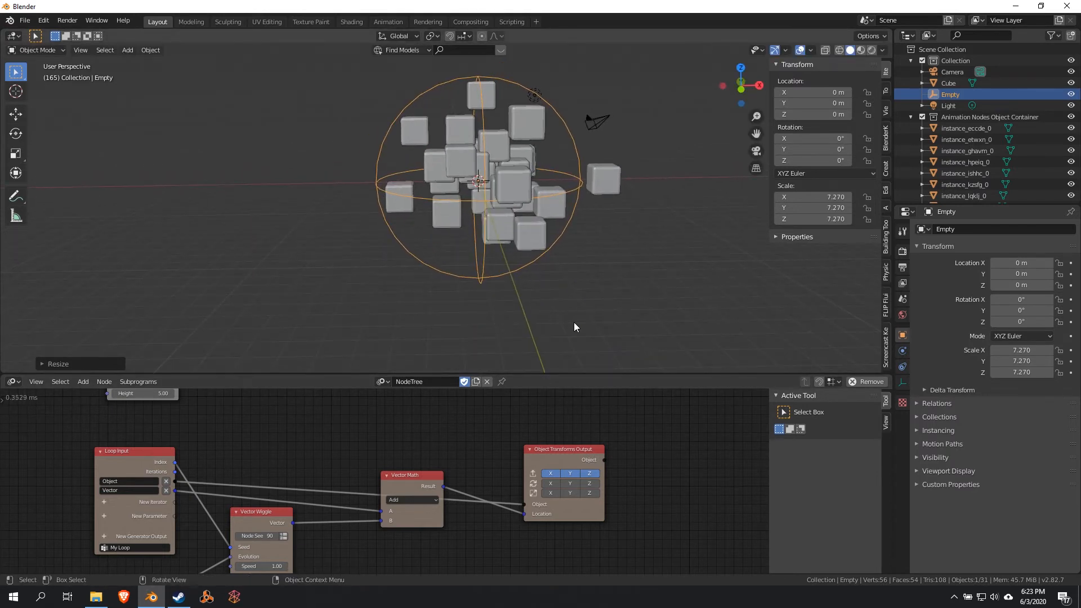
click(484, 94)
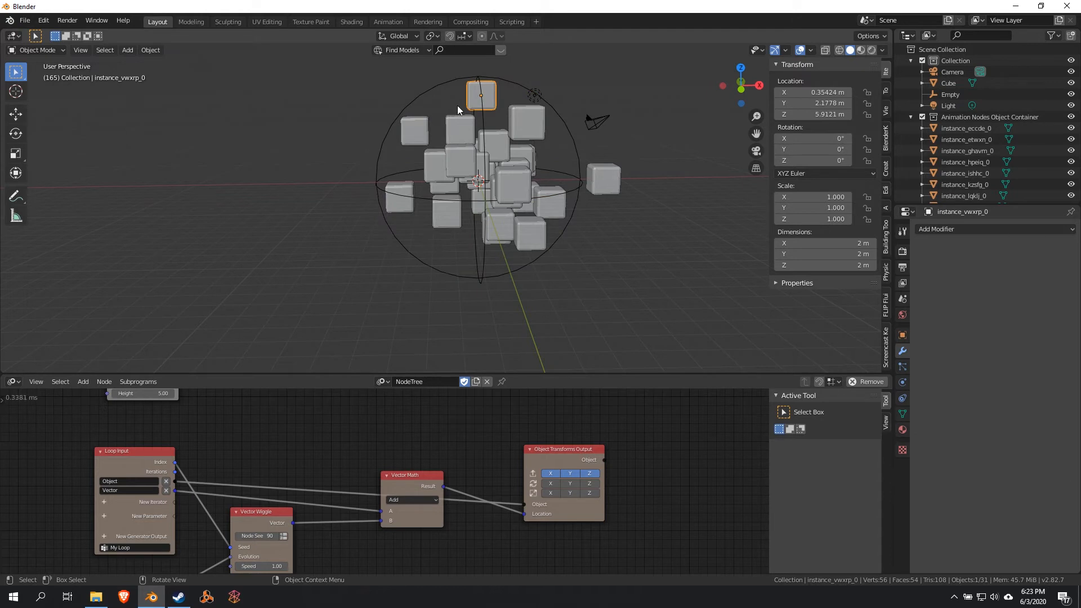
click(485, 199)
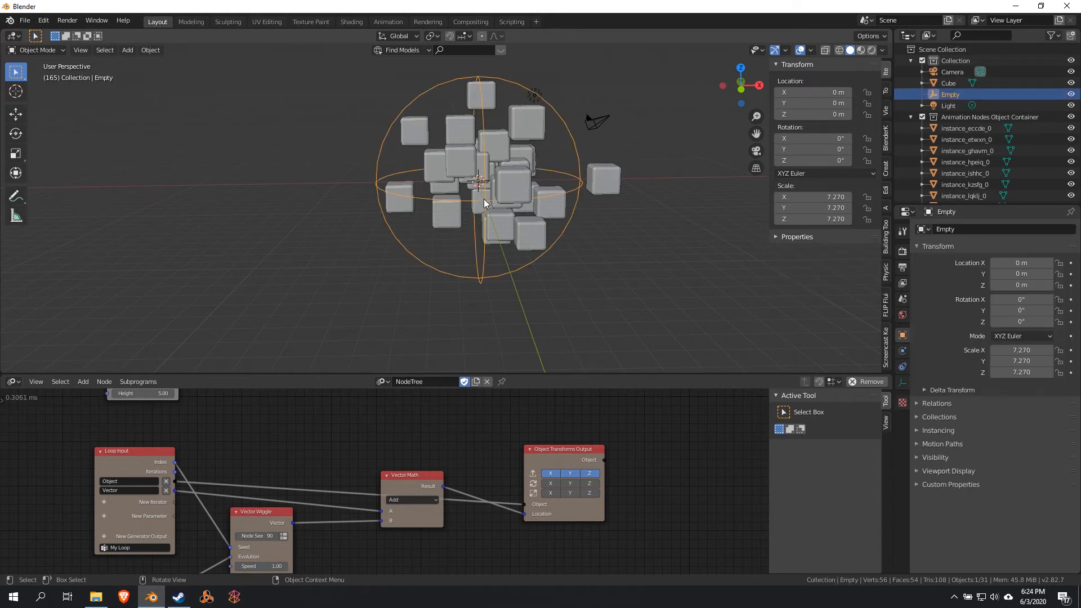
key(g)
key(x)
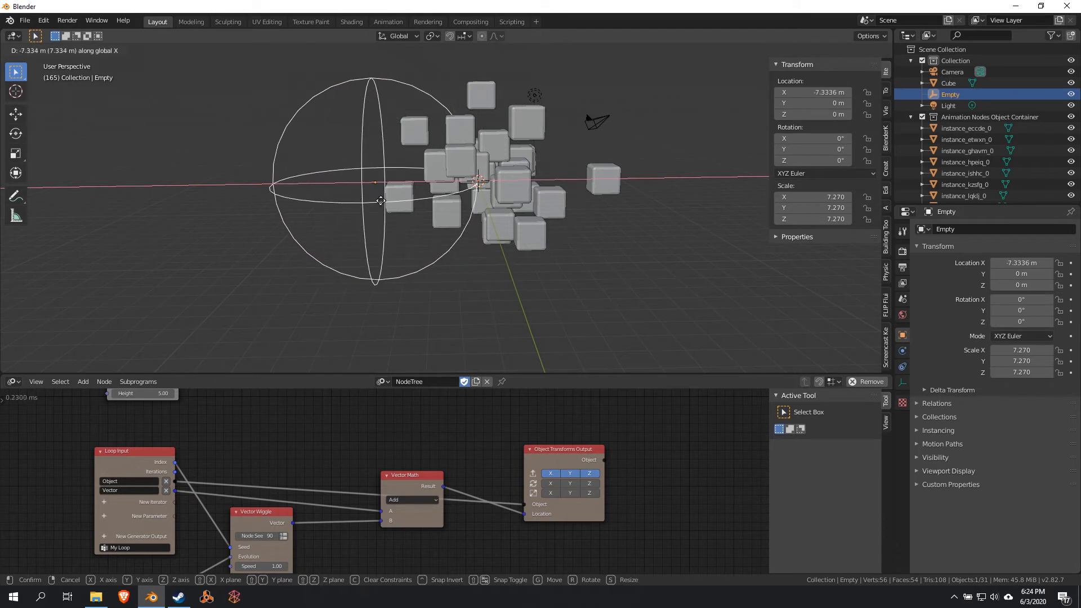
key(Escape)
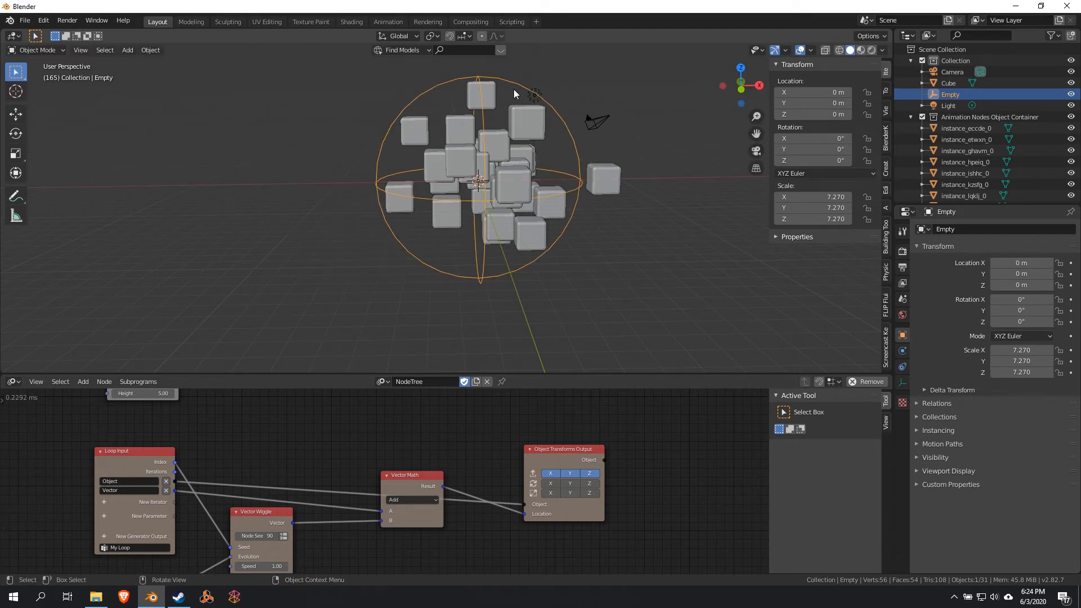
- Add an Object Transforms Input node above the Loop Input node and assign the sphere empty as its object
key(g)
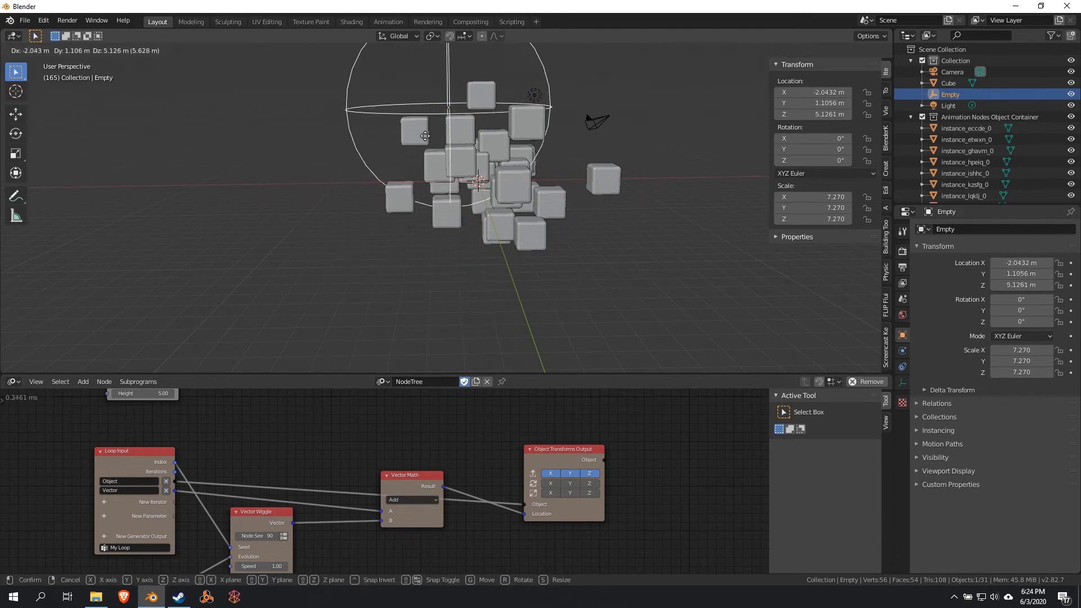
key(Escape)
middle_drag(320, 444, 411, 437)
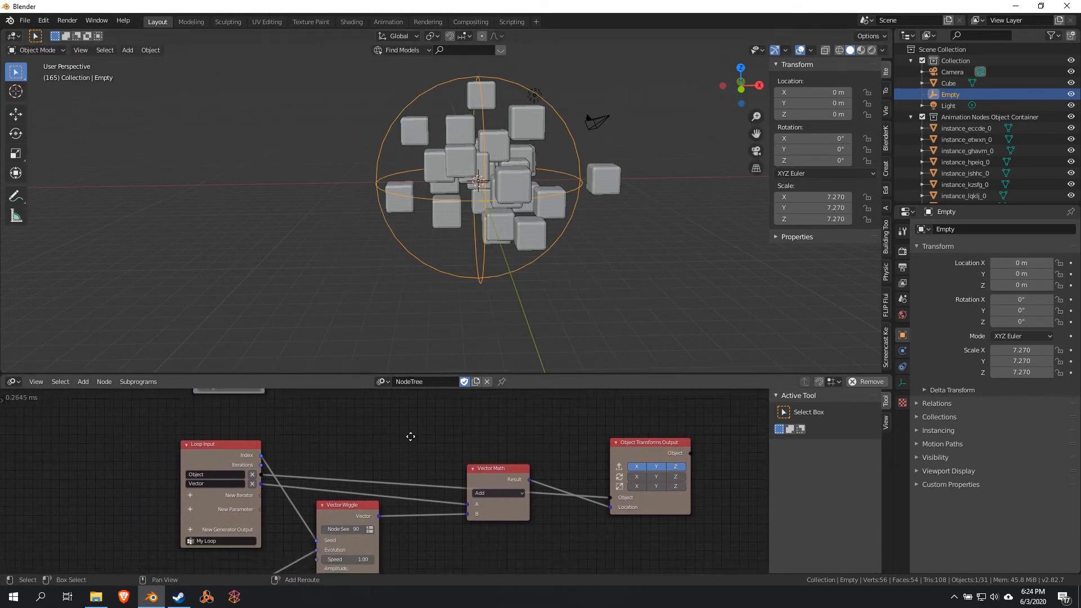
key(shift+a)
mouse_move(359, 427)
mouse_move(351, 350)
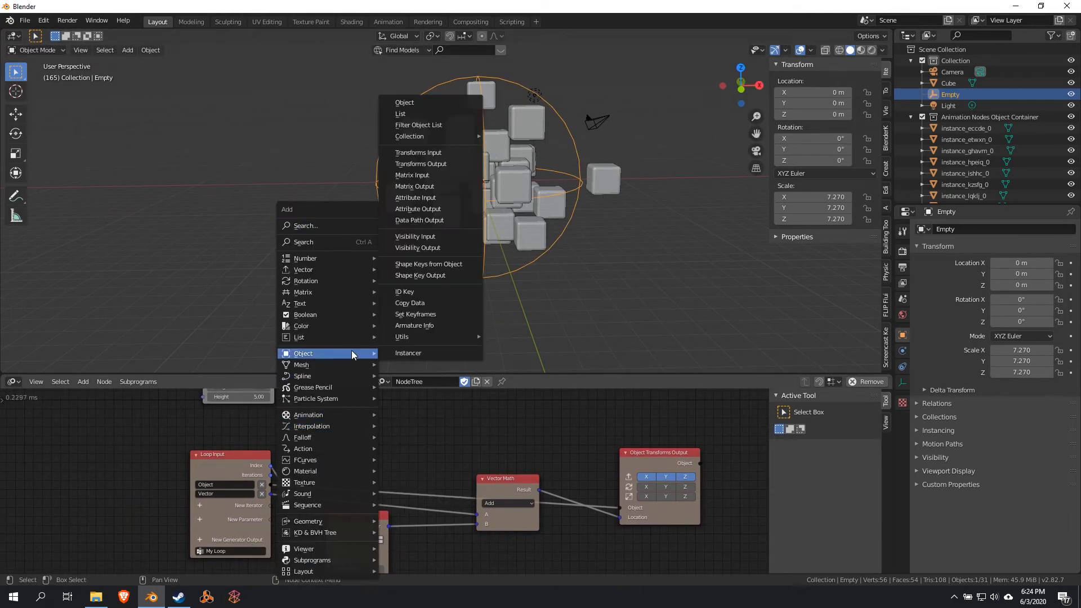
click(457, 155)
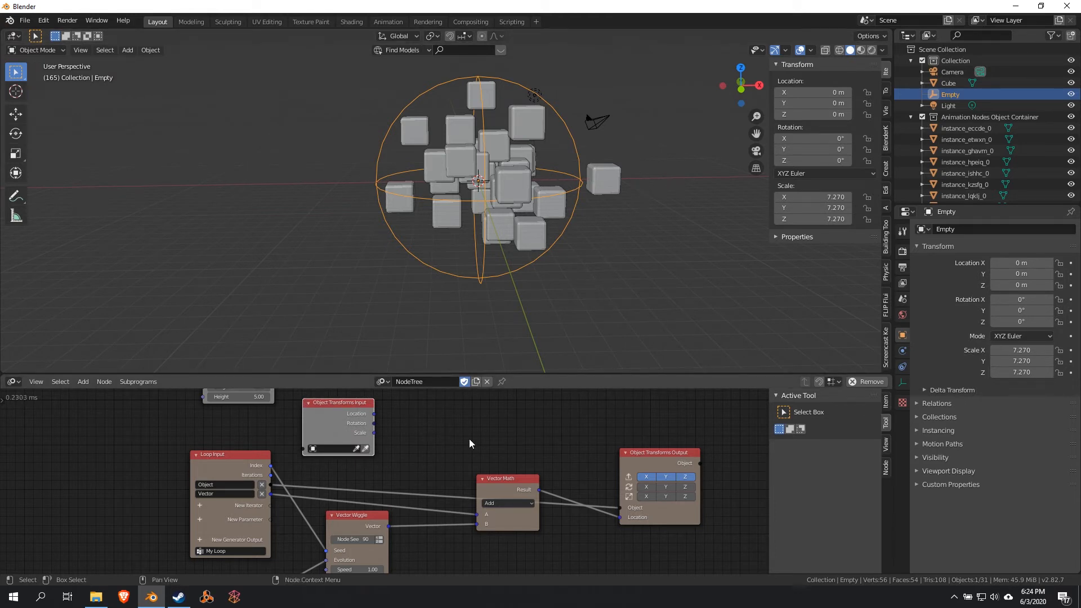
click(366, 448)
- Add a second Vector Math node set to Add, combining the empty's Location with the first sum, and connect its Result to the output Location
scroll(443, 438, up, 1)
middle_drag(443, 438, 363, 455)
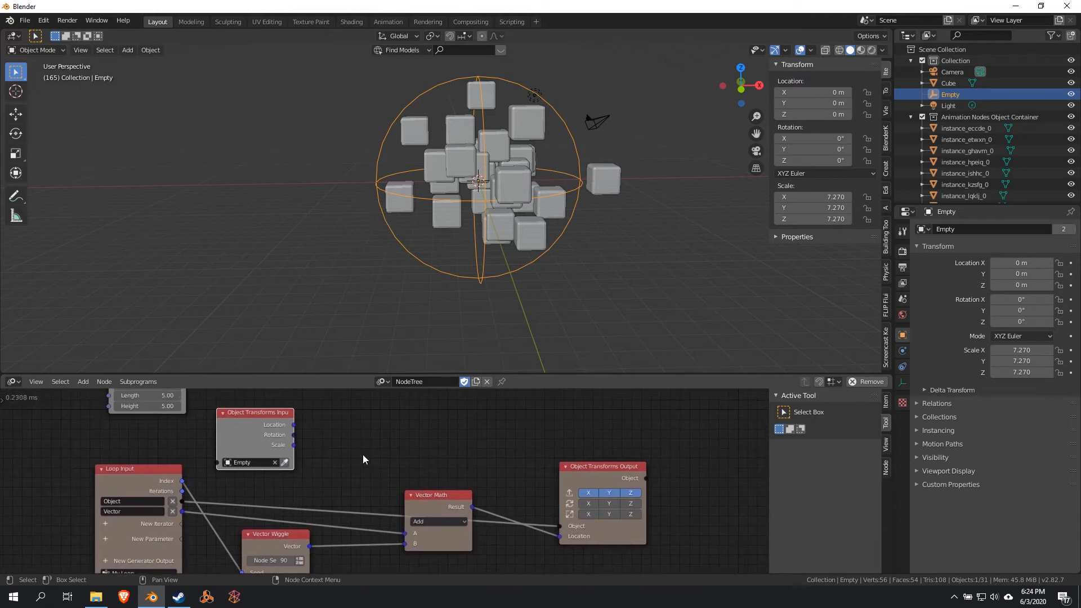
key(shift+a)
mouse_move(401, 272)
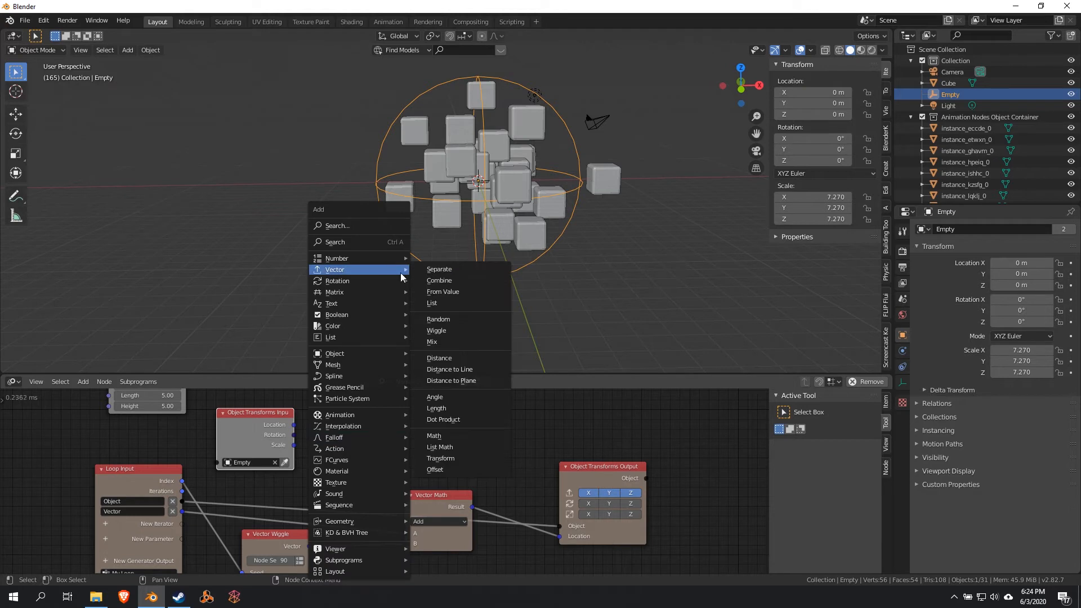
click(460, 434)
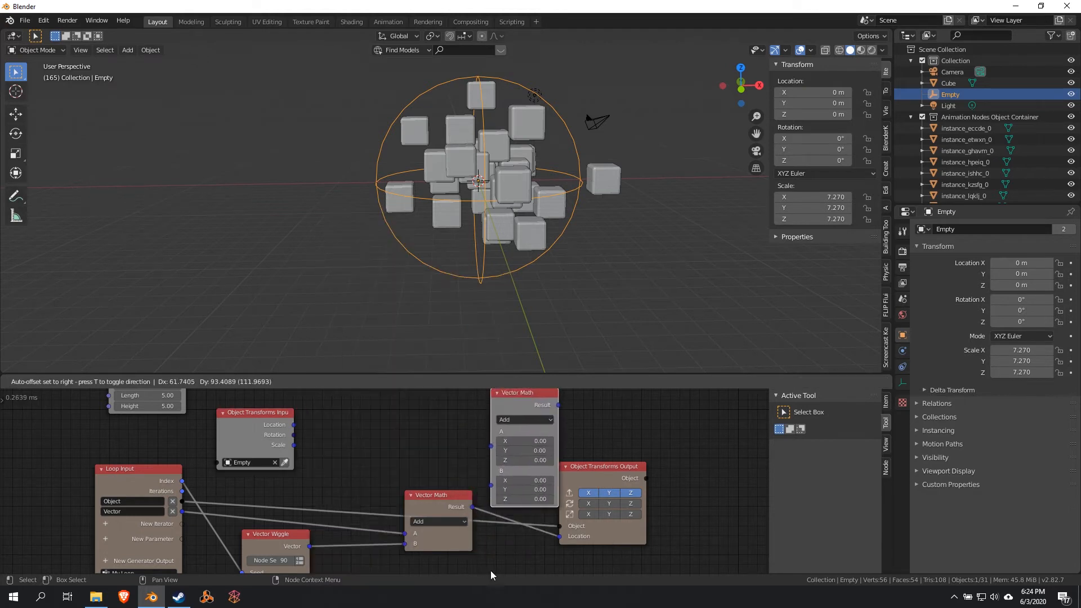
click(429, 572)
drag(410, 509, 490, 487)
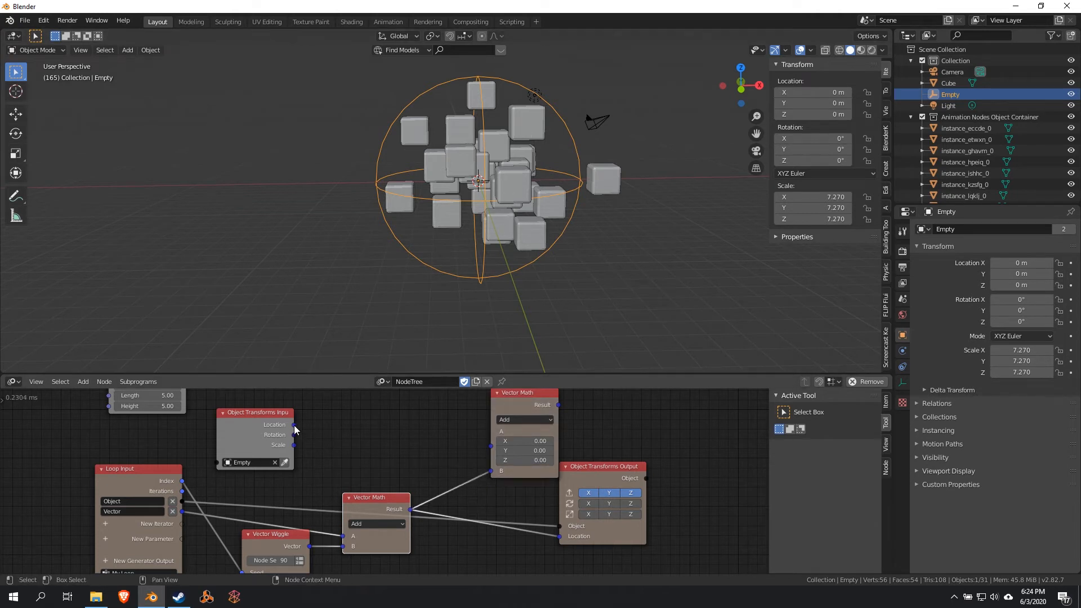
drag(294, 425, 492, 447)
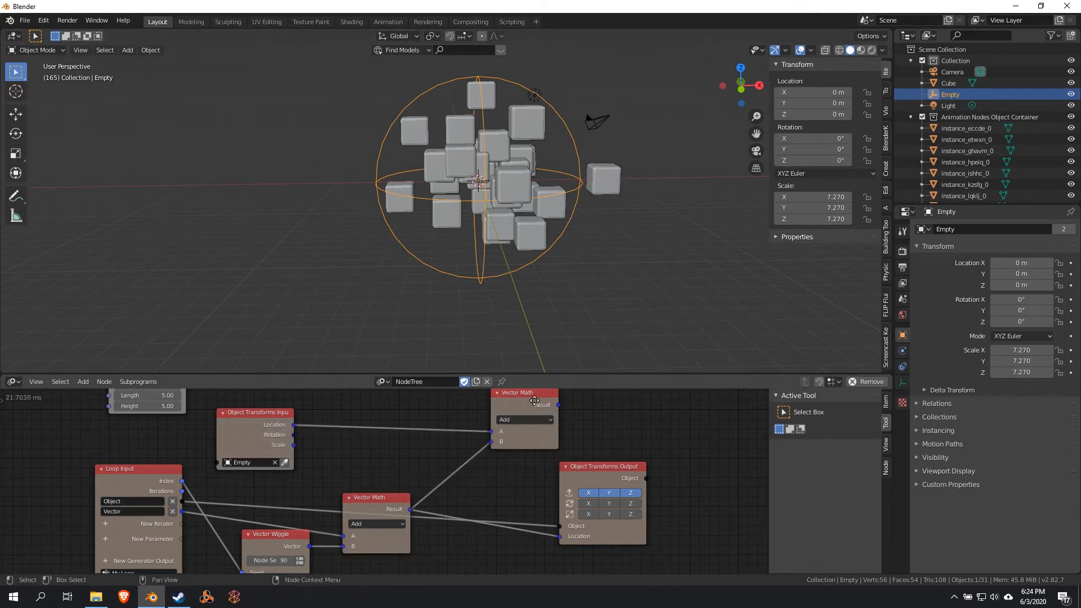
drag(535, 400, 560, 539)
- Test-move the sphere empty in different directions to check how the cubes follow, cancelling each move
key(g)
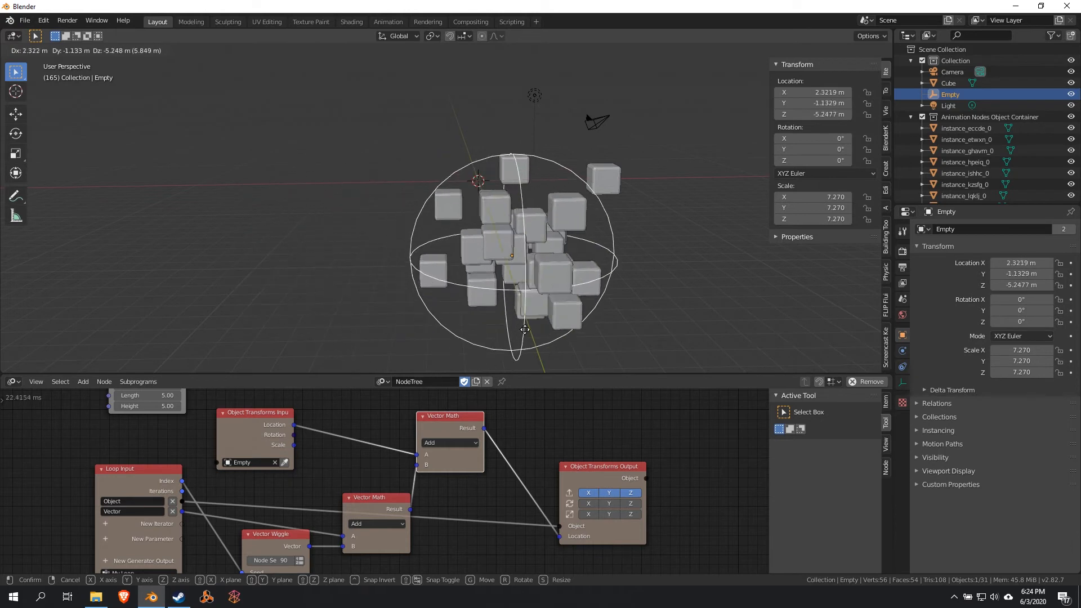
key(Escape)
key(g)
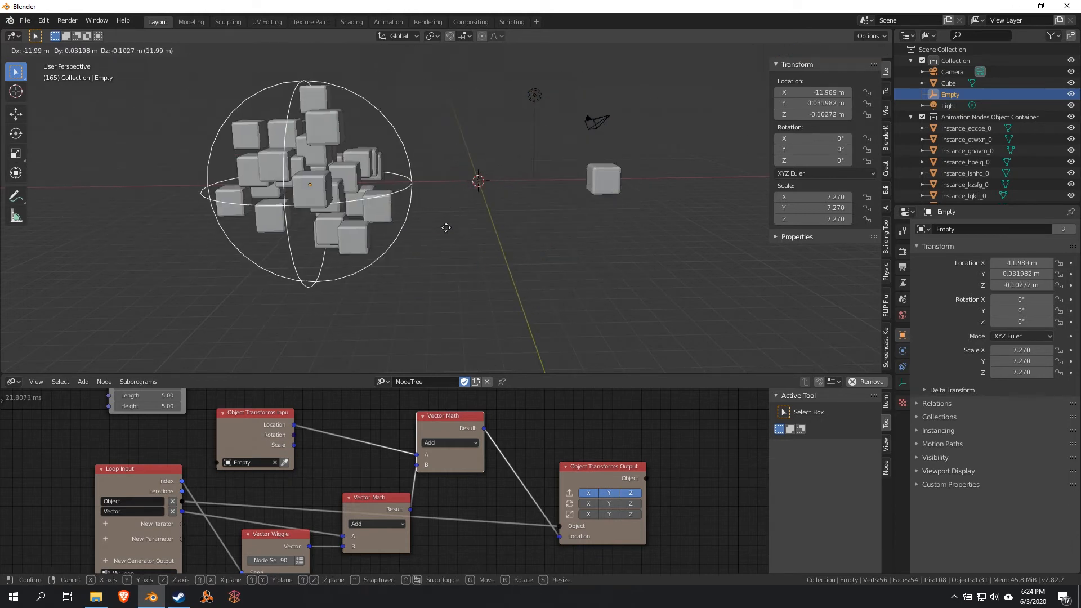
key(Escape)
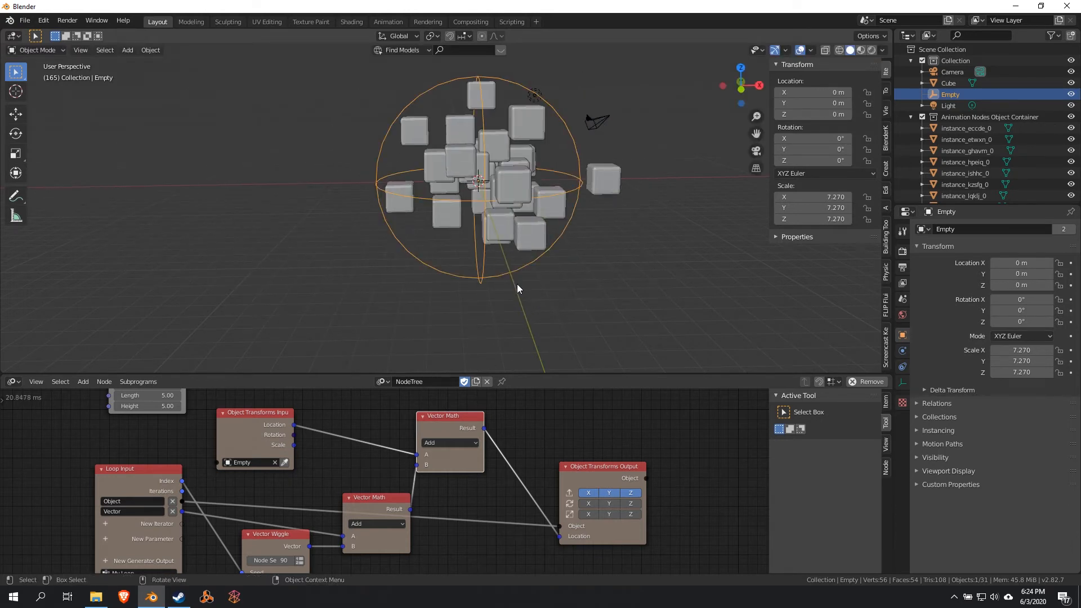
scroll(517, 284, down, 3)
mouse_move(517, 284)
middle_down()
mouse_move(473, 286)
mouse_move(516, 295)
middle_up()
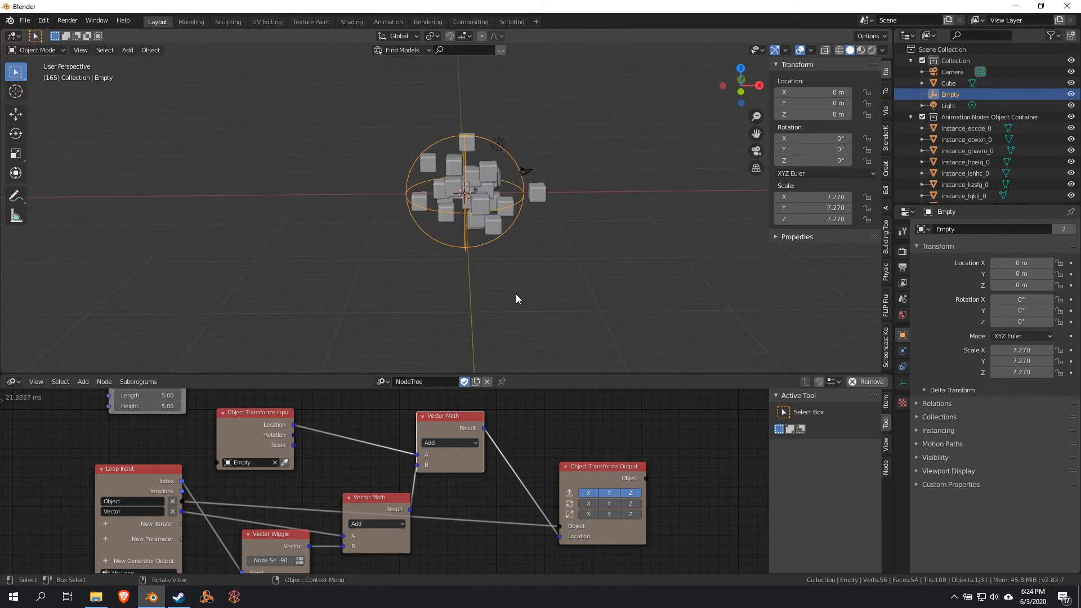
- Select all the cube instances in the outliner to highlight them, and reselect the sphere empty
click(965, 125)
scroll(978, 137, down, 15)
shift+click(961, 192)
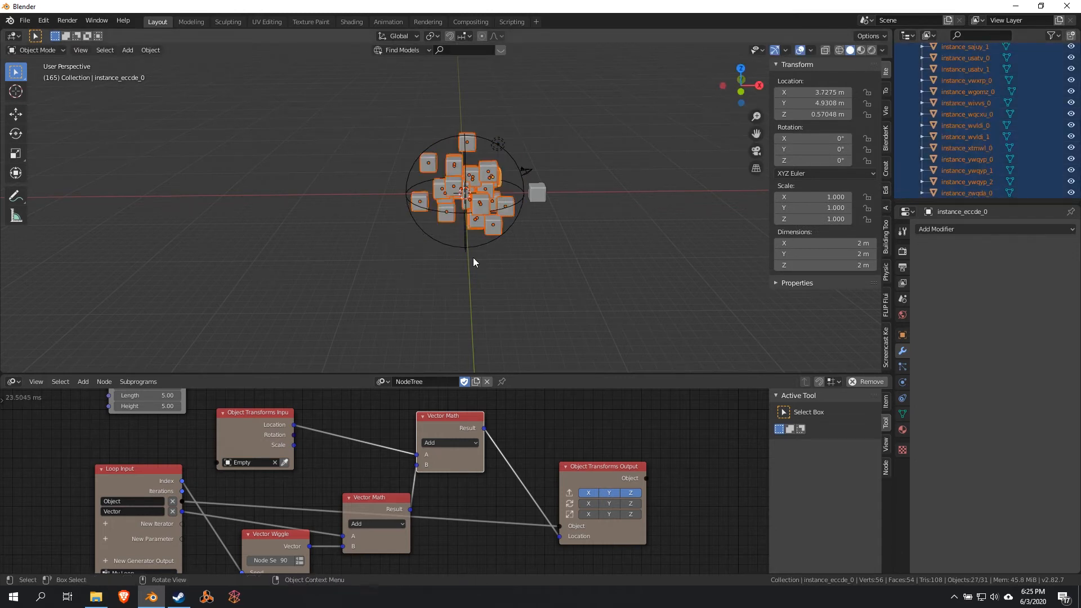
click(559, 262)
click(516, 160)
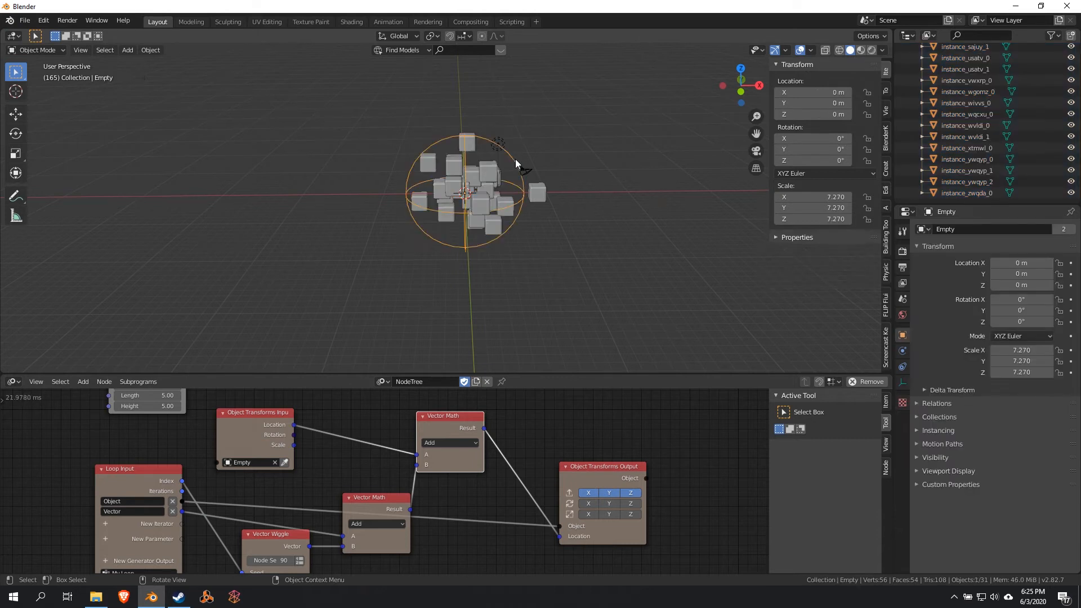
- Test-move and test-scale the sphere empty to check which transforms the cubes respond to, and cancel both changes
key(g)
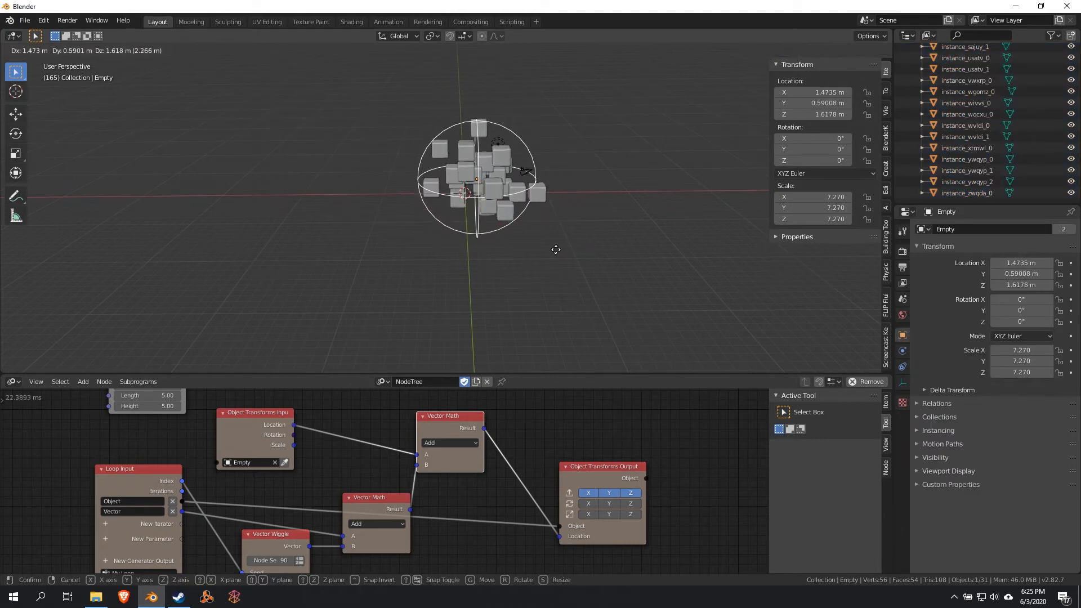
right_click(552, 244)
key(s)
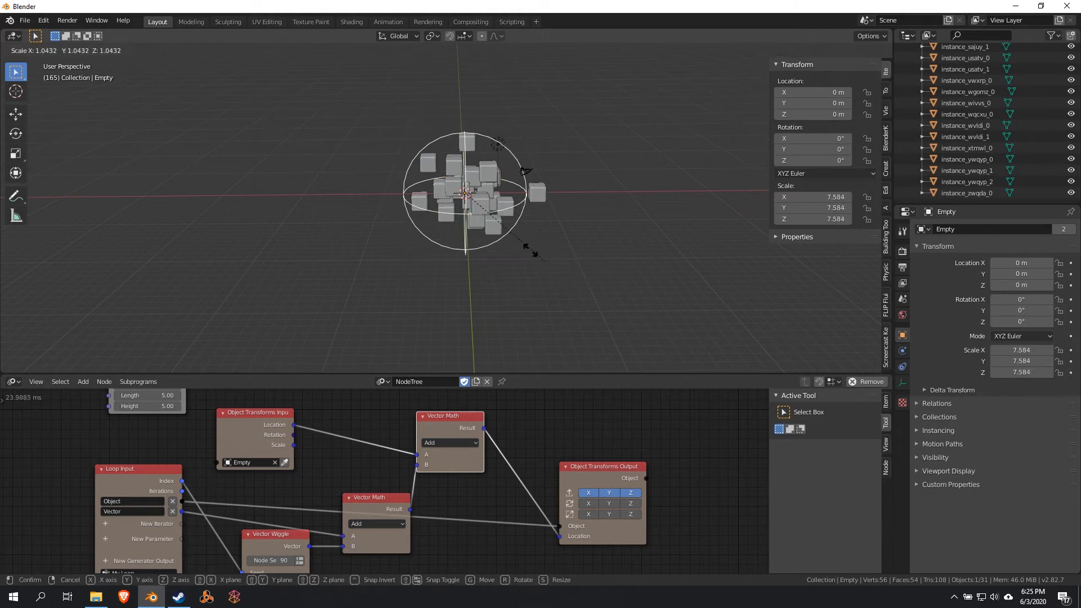
click(550, 266)
- Inspect the cube cluster from other angles and test-move the sphere empty again, cancelling the move
scroll(564, 251, up, 3)
middle_drag(564, 251, 549, 250)
scroll(538, 303, up, 4)
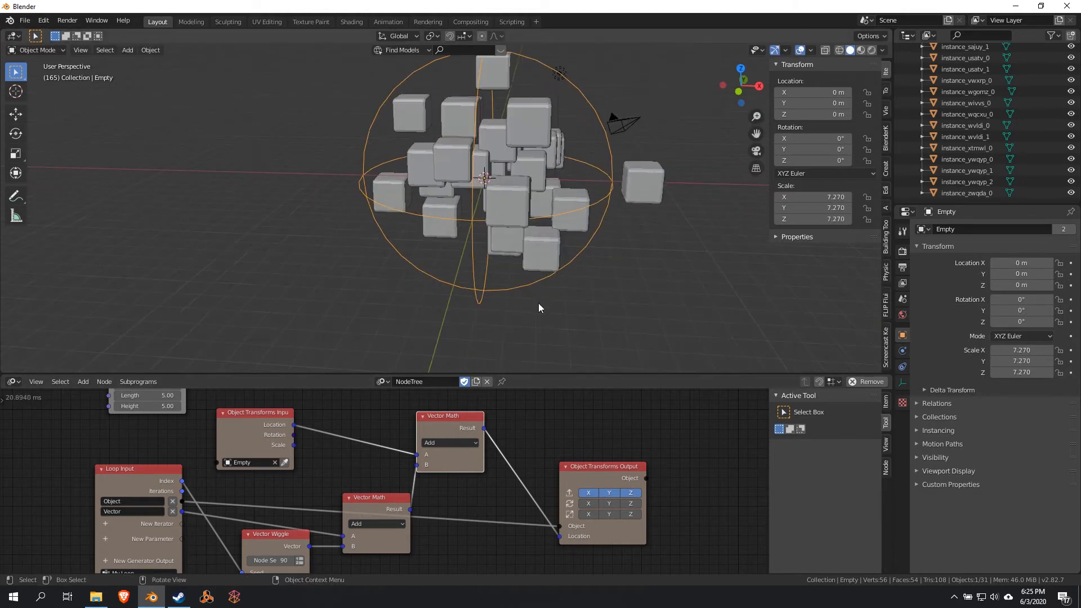
middle_drag(542, 300, 555, 305)
scroll(558, 292, down, 2)
shift+middle_drag(562, 260, 516, 282)
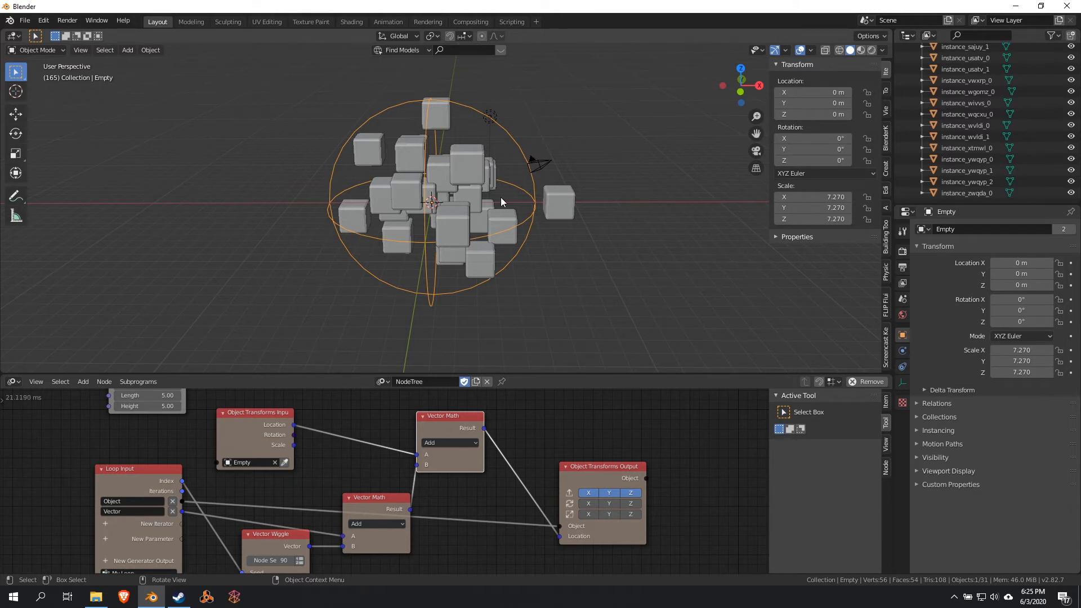
key(g)
right_click(471, 113)
scroll(508, 300, down, 1)
shift+middle_drag(498, 319, 506, 301)
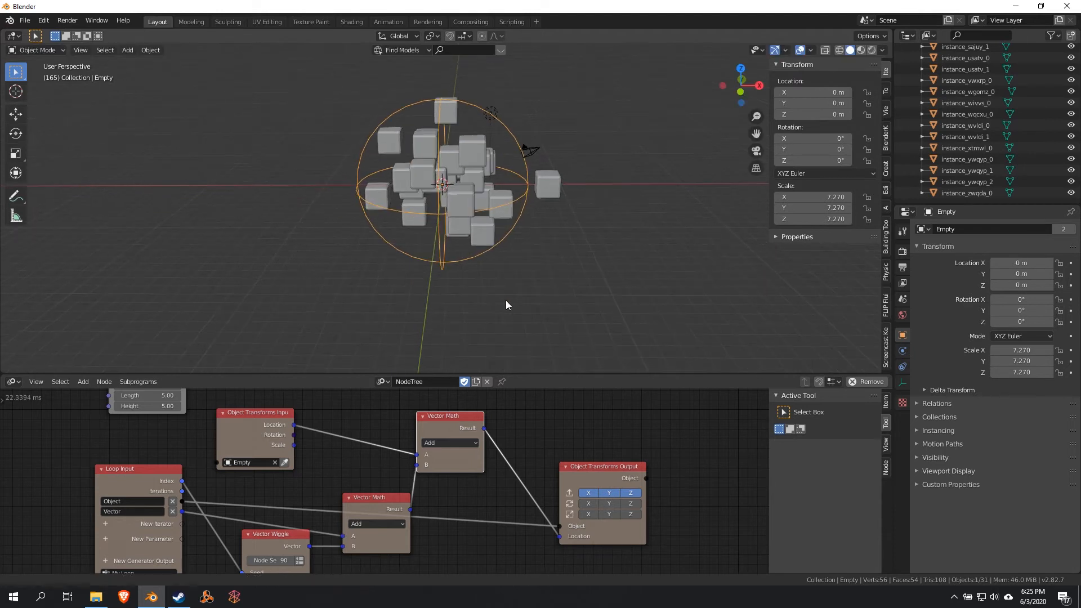
- Shift the loop's input, wiggle, Time Info and first Vector Math nodes away from the second Vector Math to make room
scroll(527, 445, down, 7)
middle_drag(443, 548, 469, 522)
scroll(473, 473, up, 5)
scroll(473, 473, up, 1)
scroll(439, 492, down, 6)
drag(201, 422, 408, 526)
key(g)
click(320, 536)
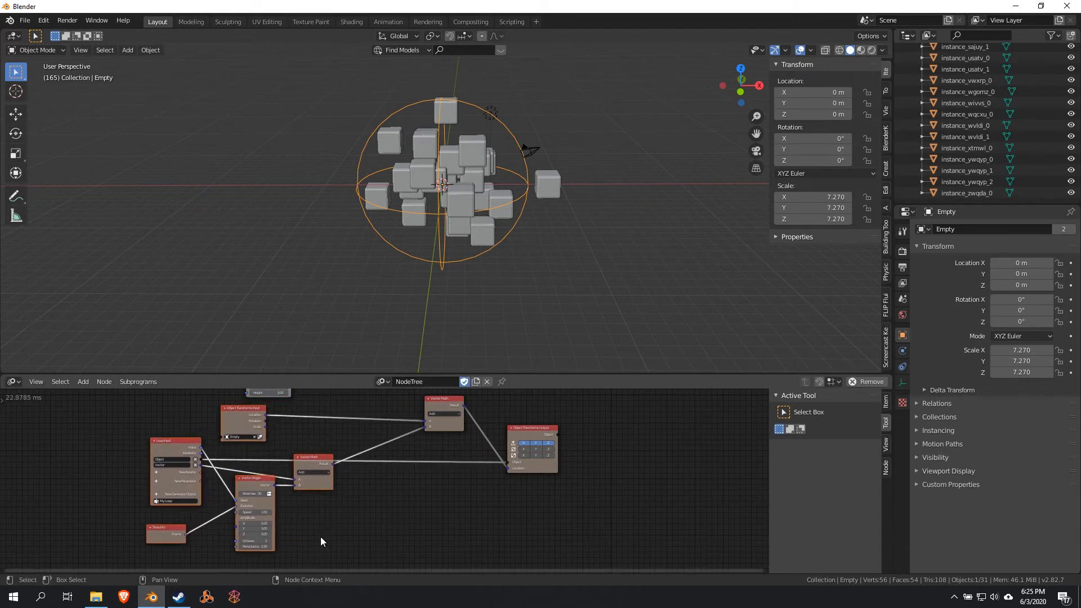
- Add a Vector Distance node and place it below the link between the first Vector Math and Object Transforms Output
click(468, 155)
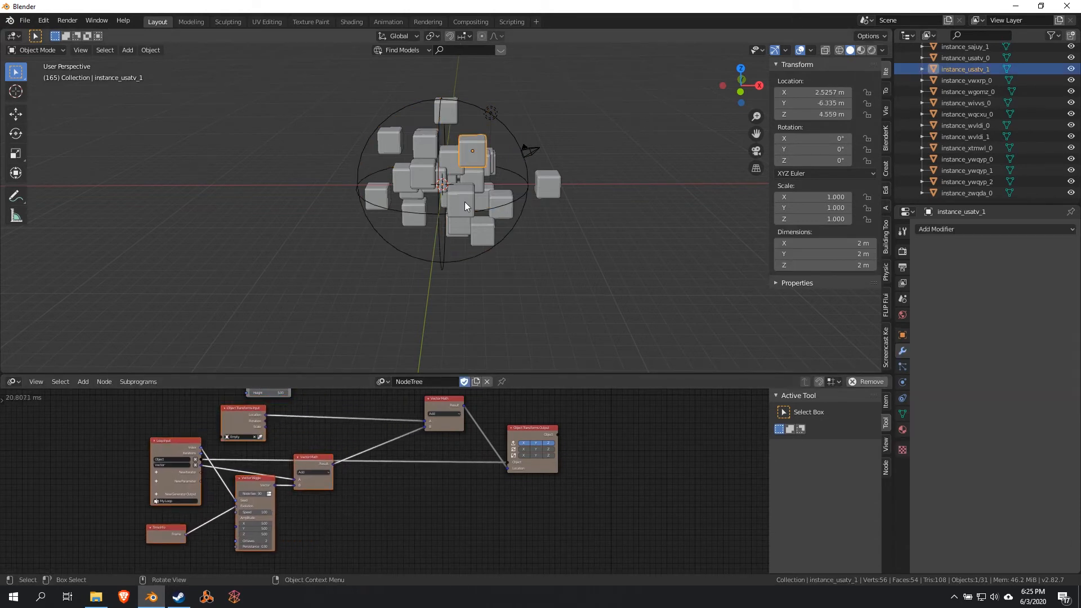
click(437, 214)
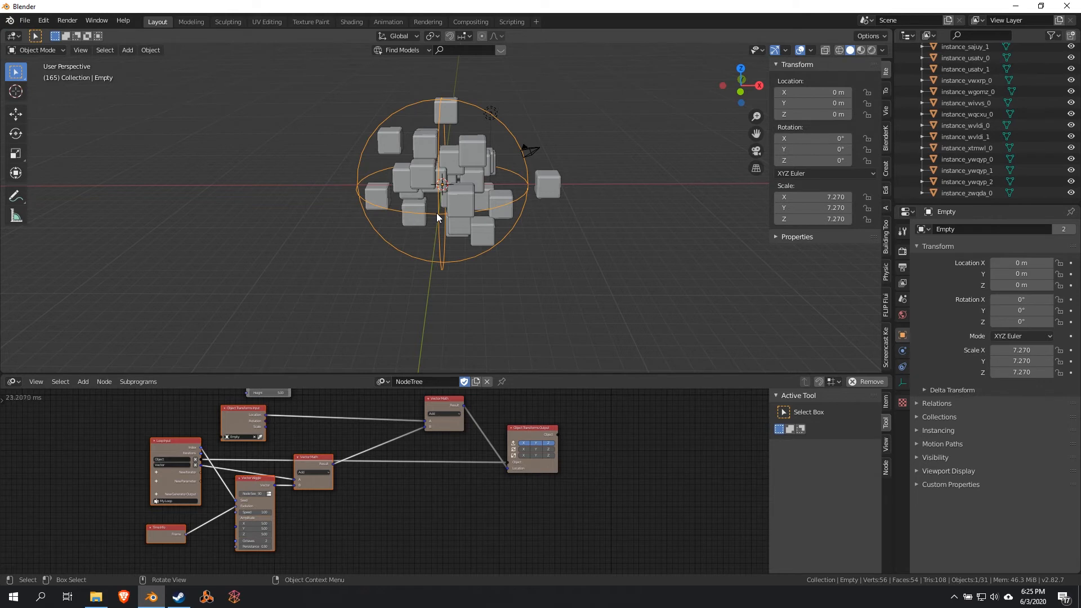
scroll(424, 520, up, 3)
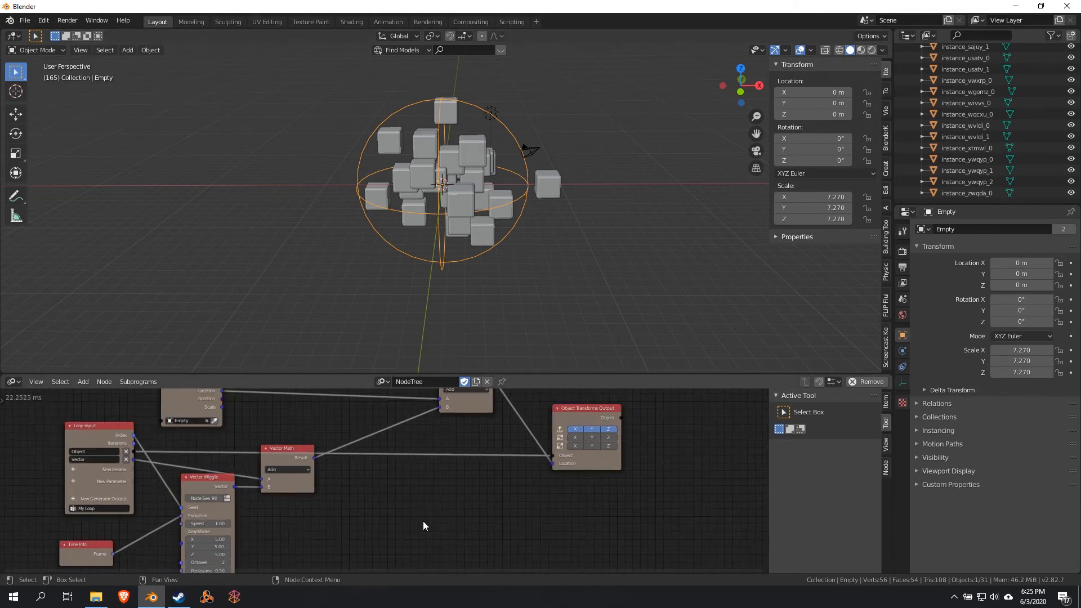
key(shift+a)
mouse_move(391, 493)
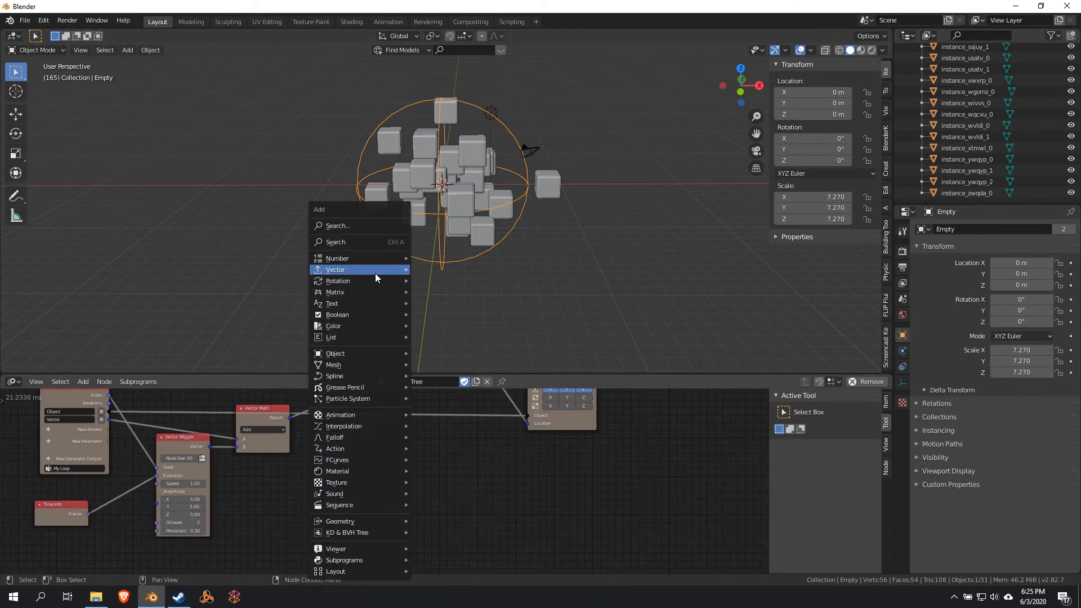
mouse_move(375, 273)
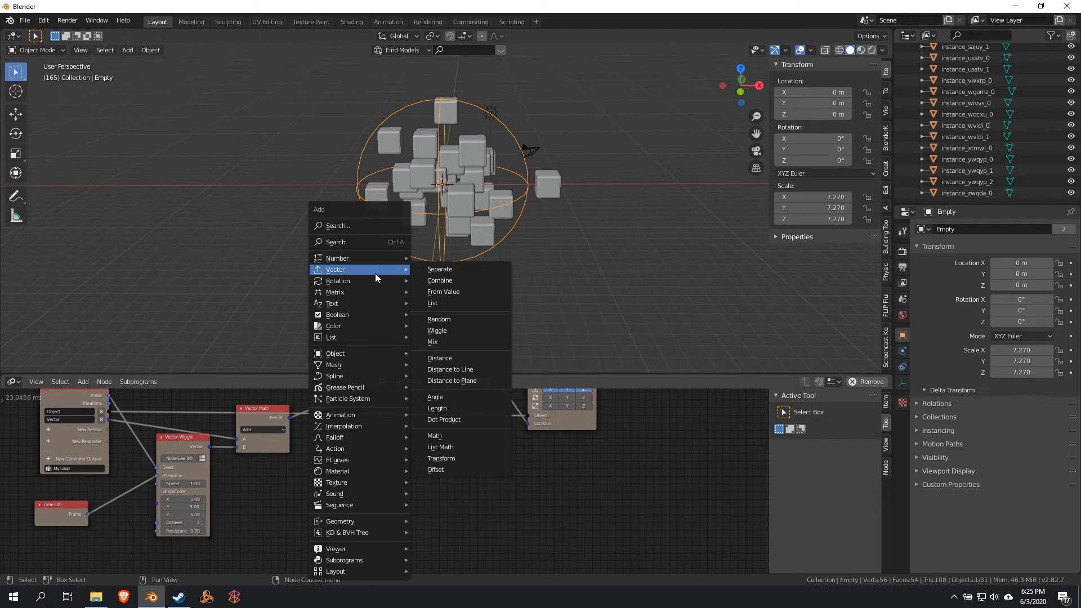
click(465, 358)
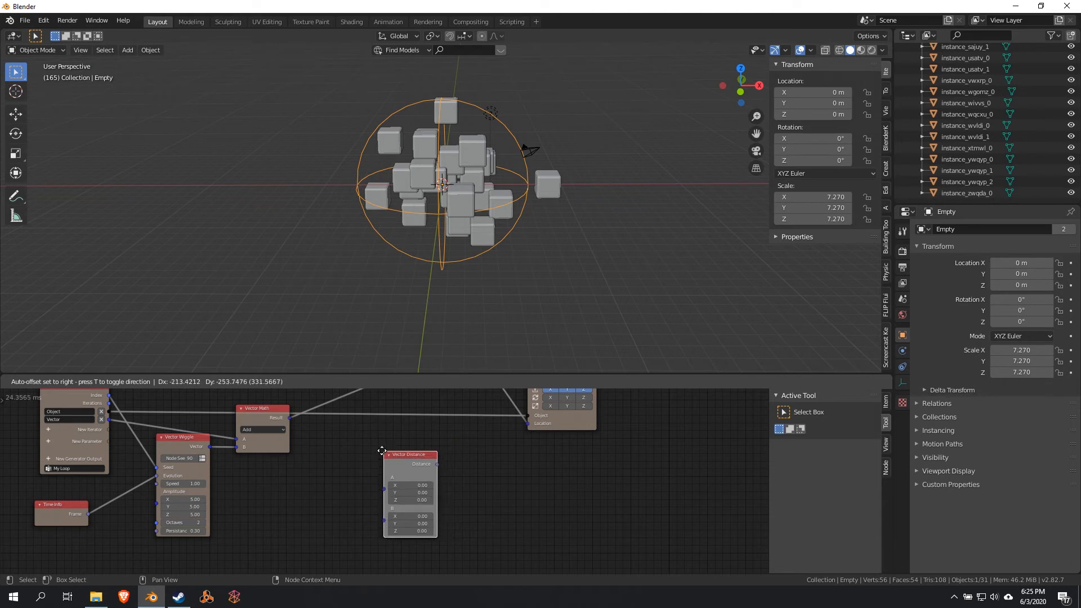
click(384, 453)
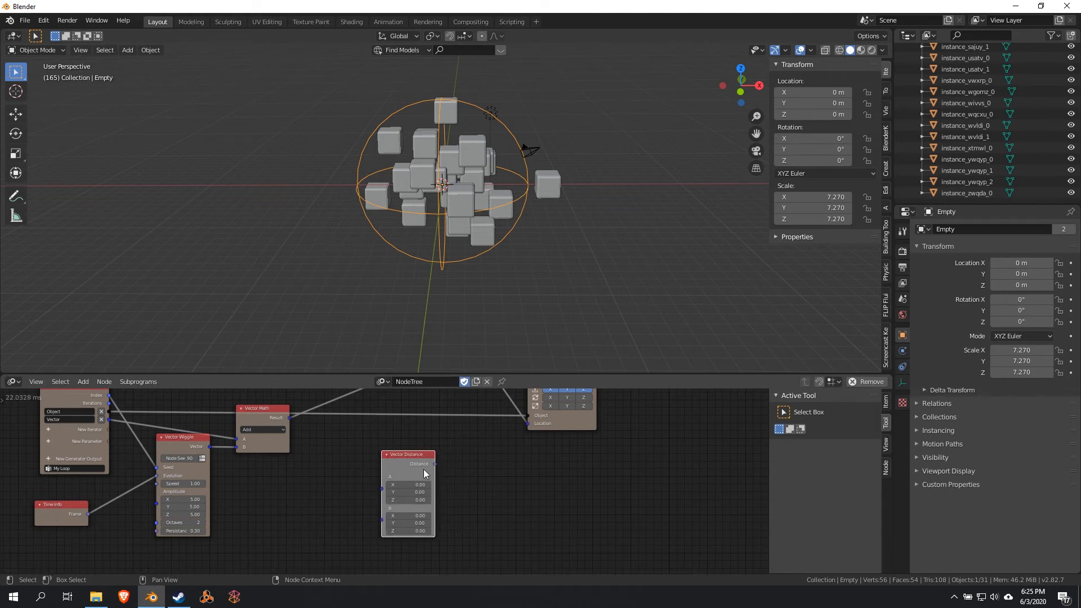
middle_drag(359, 478, 385, 504)
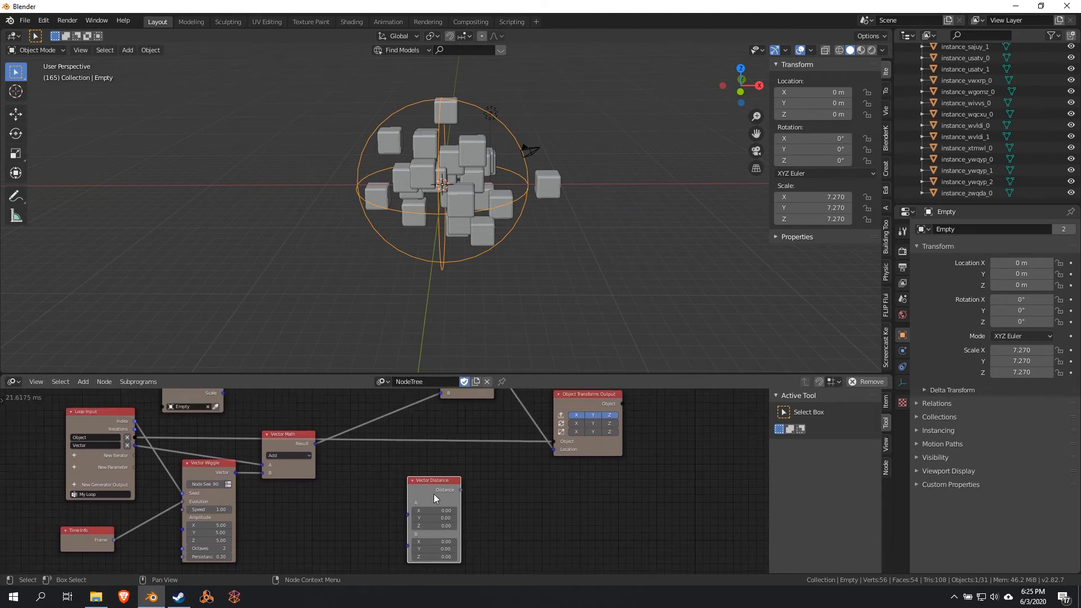
drag(434, 494, 433, 463)
- Connect the Location of the Object Transforms Input node to input A of the Vector Distance node
middle_drag(401, 481, 424, 541)
scroll(381, 484, down, 4)
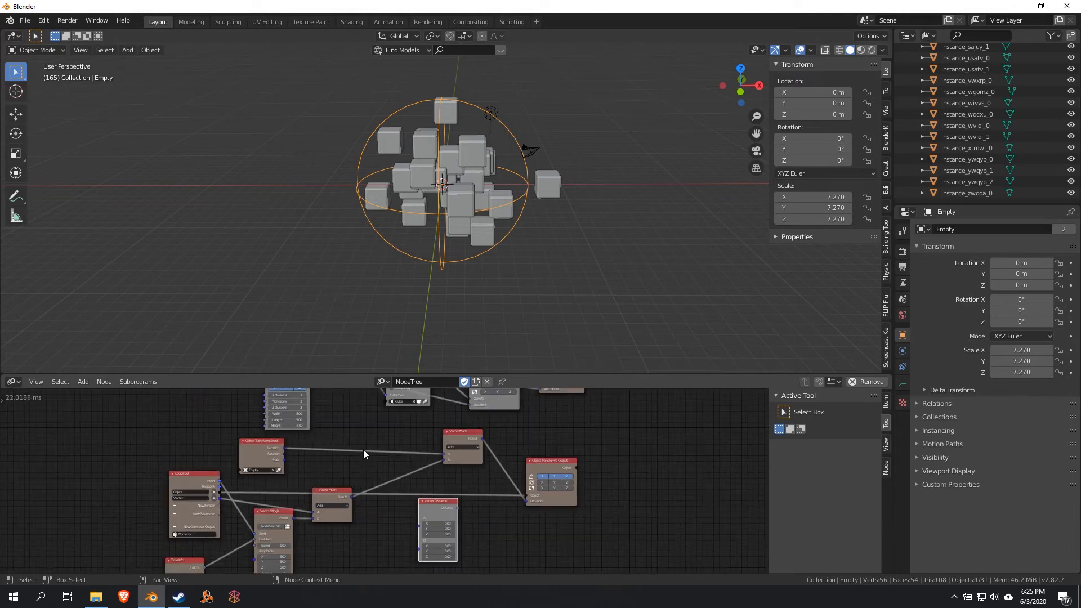
mouse_move(365, 451)
middle_down()
mouse_move(338, 487)
mouse_move(375, 453)
middle_up()
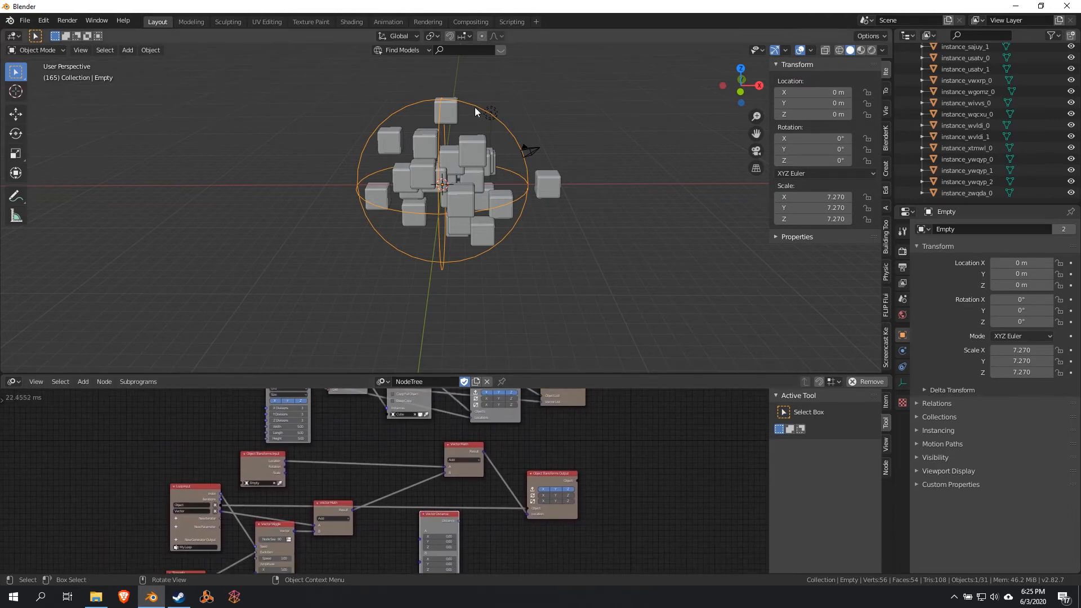
scroll(333, 444, up, 2)
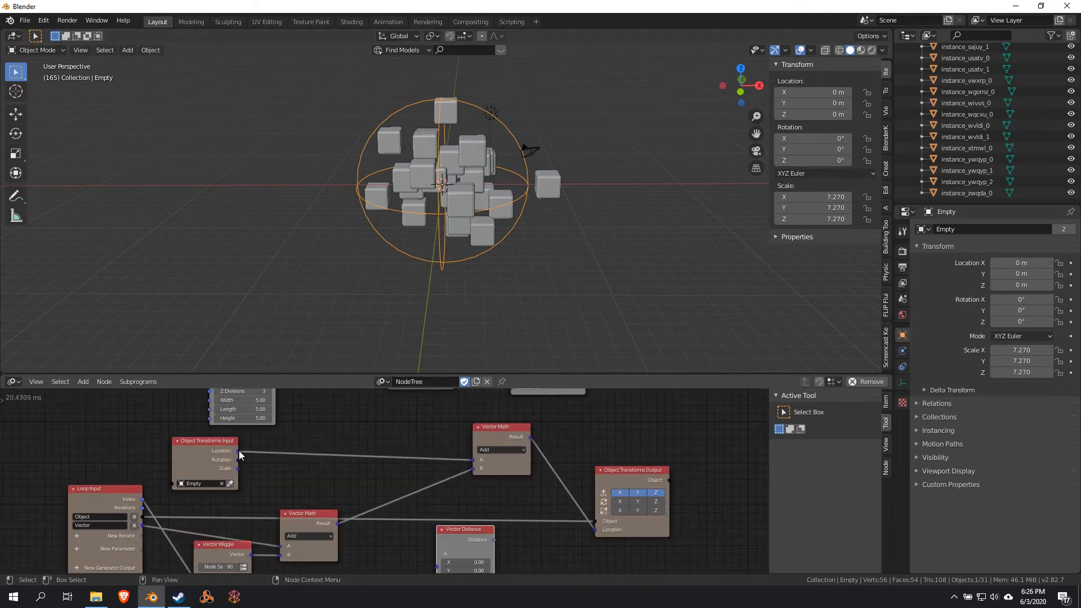
drag(239, 451, 437, 567)
scroll(430, 499, down, 1)
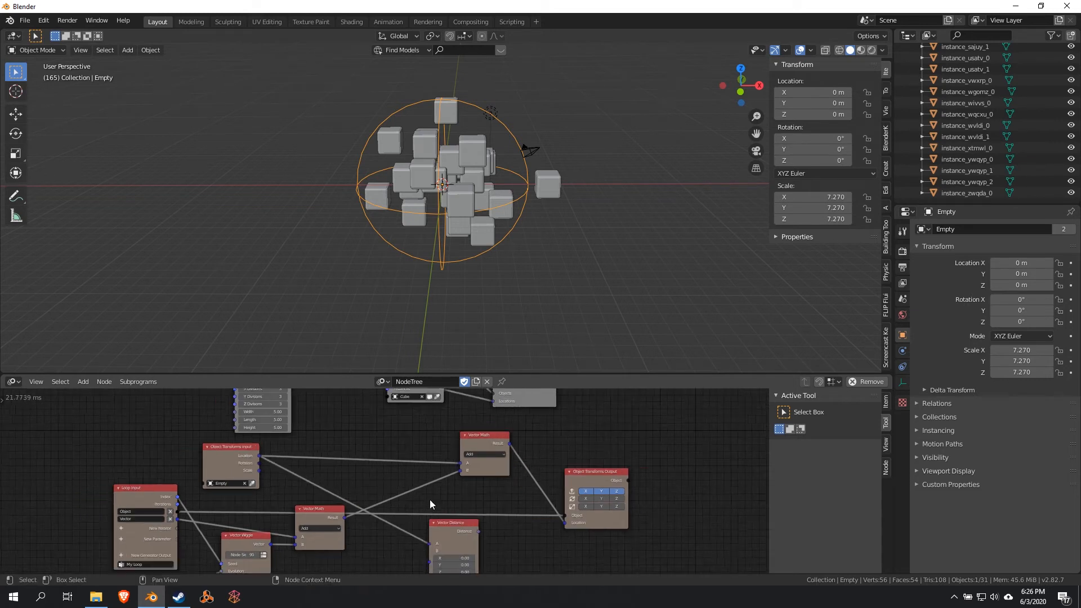
scroll(467, 516, down, 2)
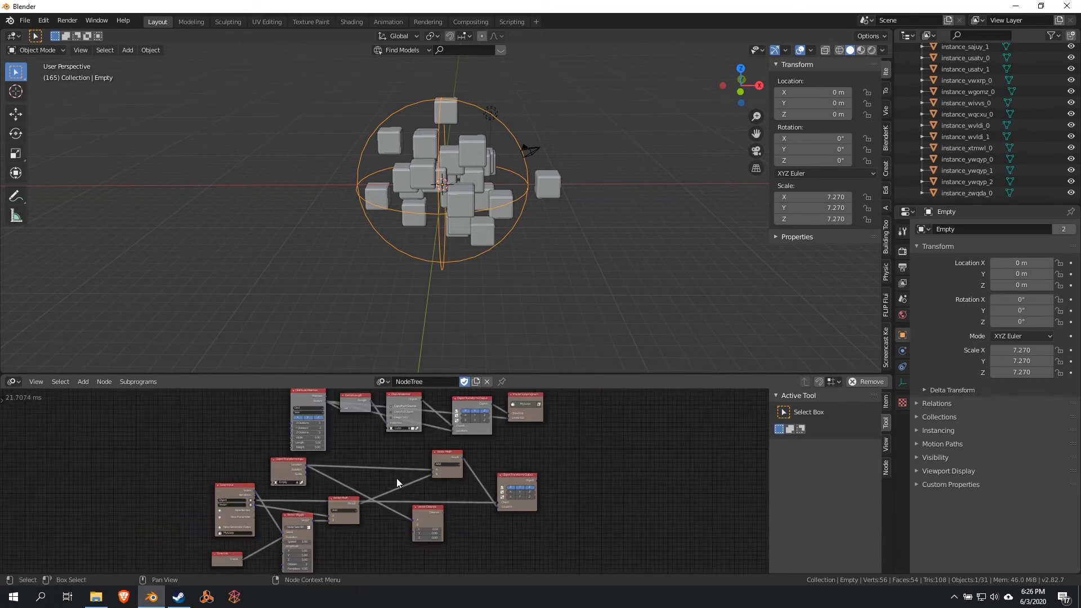
scroll(397, 478, up, 3)
middle_drag(411, 492, 413, 455)
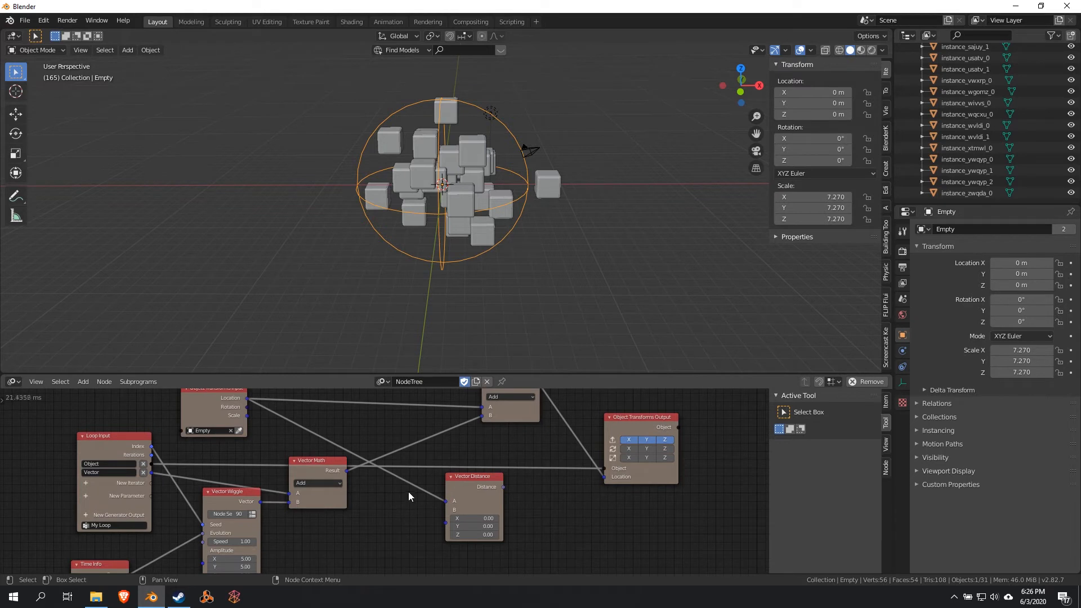
- Spread out the Vector Distance and upper Vector Math nodes and connect that Vector Math Result to input B of Vector Distance
middle_drag(409, 493, 334, 510)
drag(398, 502, 469, 518)
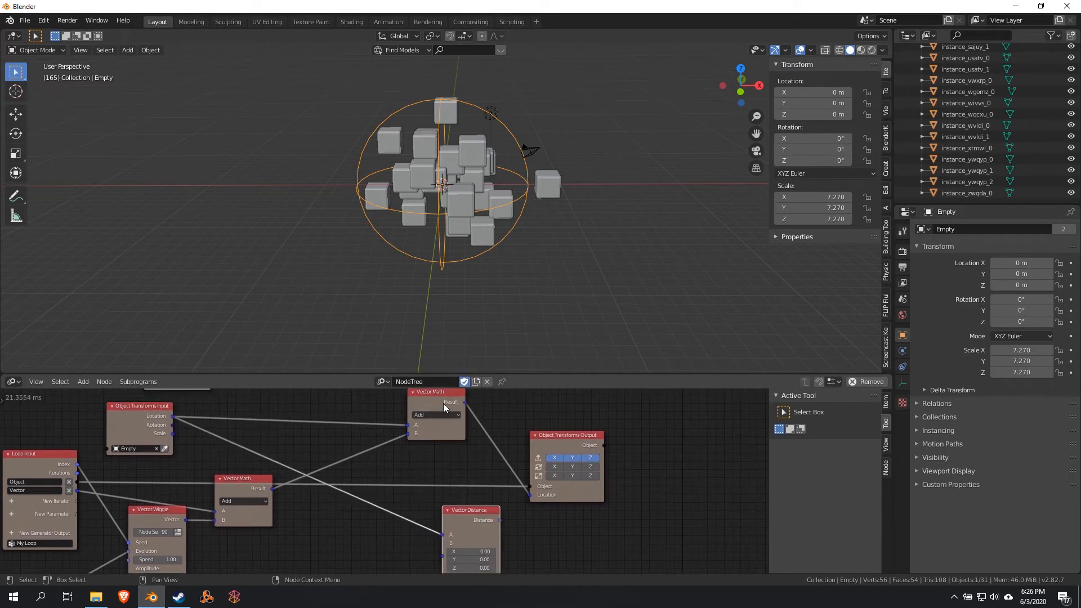
drag(444, 403, 389, 413)
scroll(353, 465, down, 2)
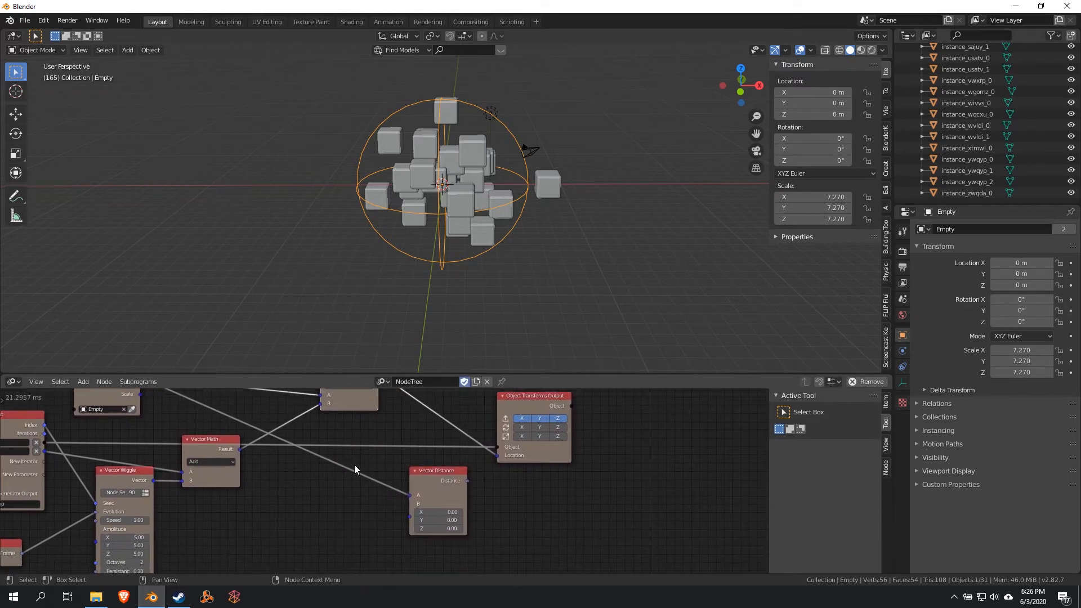
drag(380, 402, 403, 498)
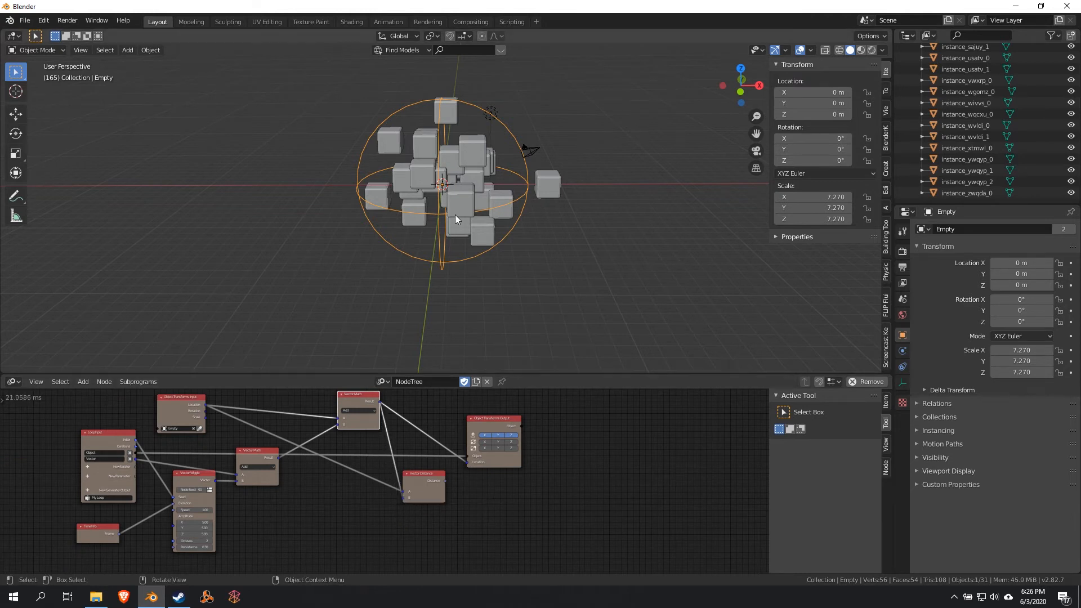
- Select one of the cube instances inside the sphere empty and inspect its placement from another angle
scroll(455, 214, up, 5)
click(529, 147)
scroll(522, 183, down, 3)
middle_drag(522, 183, 501, 222)
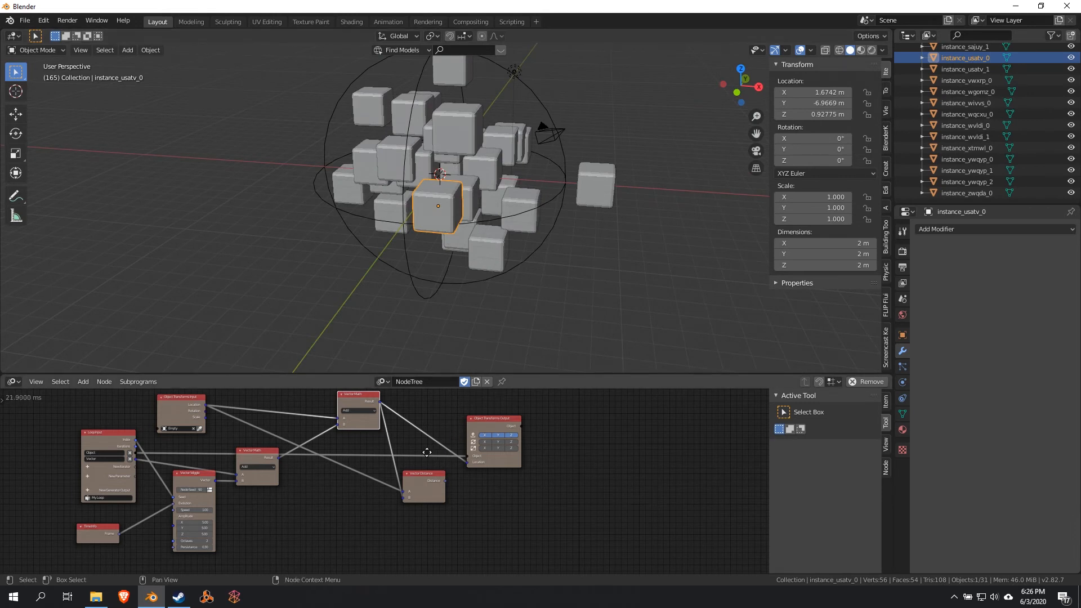
- Attach a Viewer node to the Distance output of the Vector Distance node
middle_drag(427, 453, 388, 463)
scroll(441, 493, up, 6)
click(407, 507)
key(w)
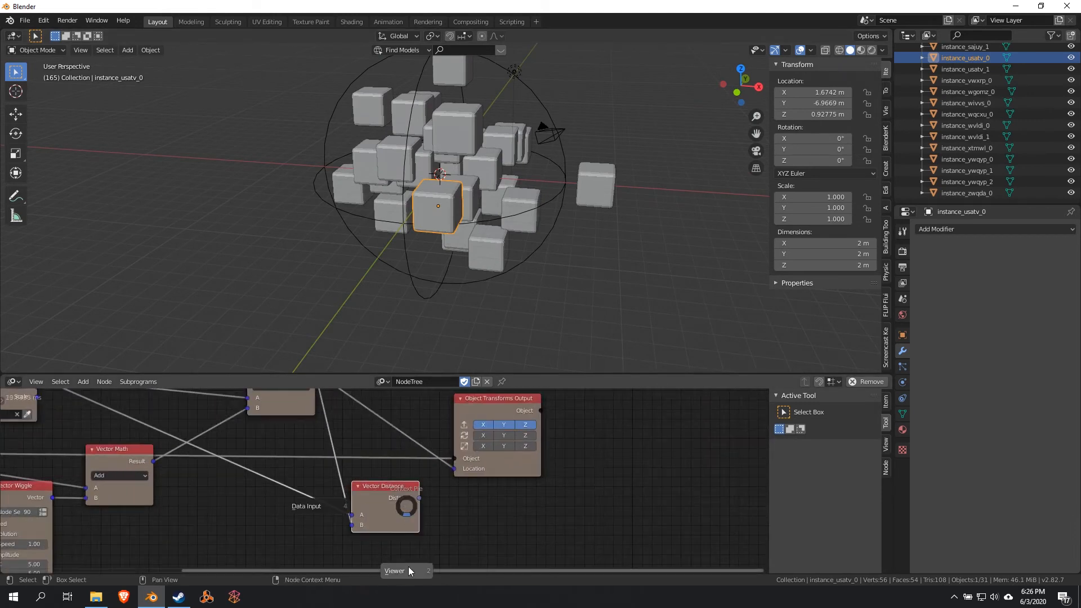
click(409, 571)
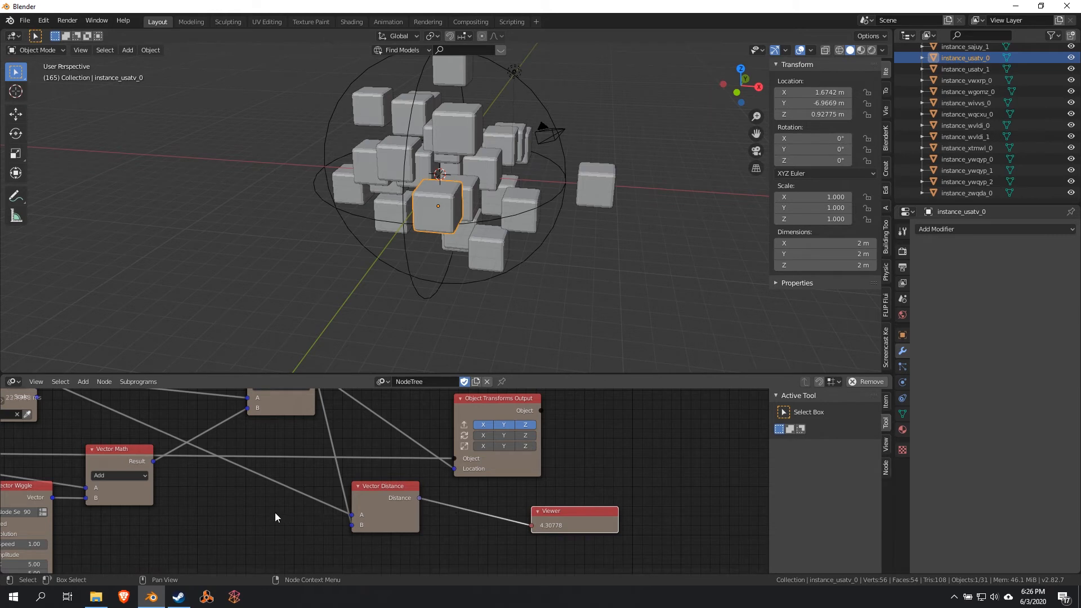
scroll(274, 513, down, 2)
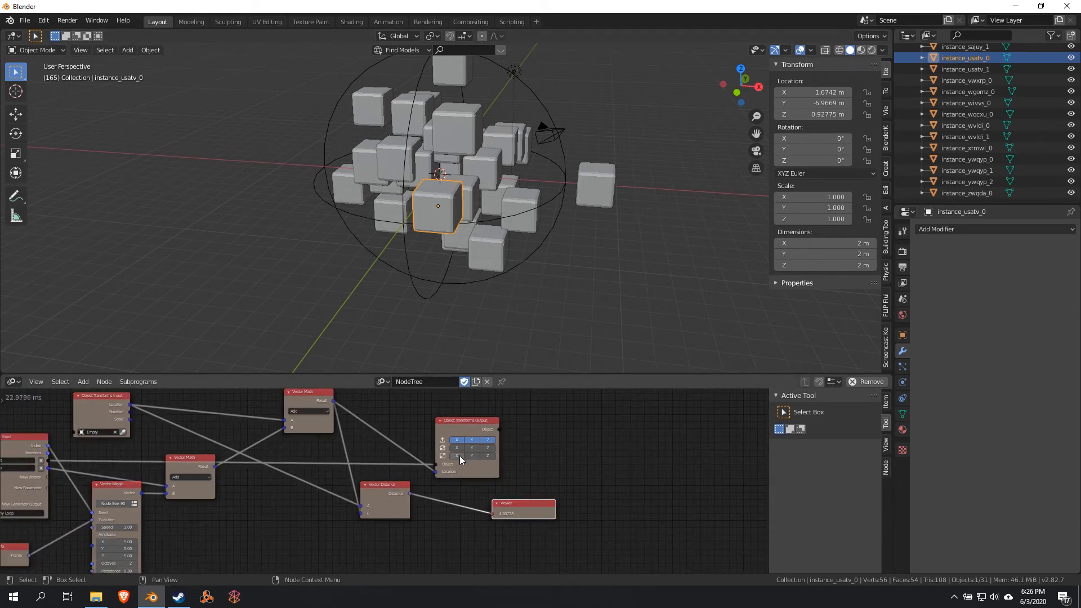
- Enable the X, Y and Z scale channels on the Object Transforms Output node and move the node farther from Vector Distance
scroll(460, 455, up, 2)
drag(494, 439, 546, 441)
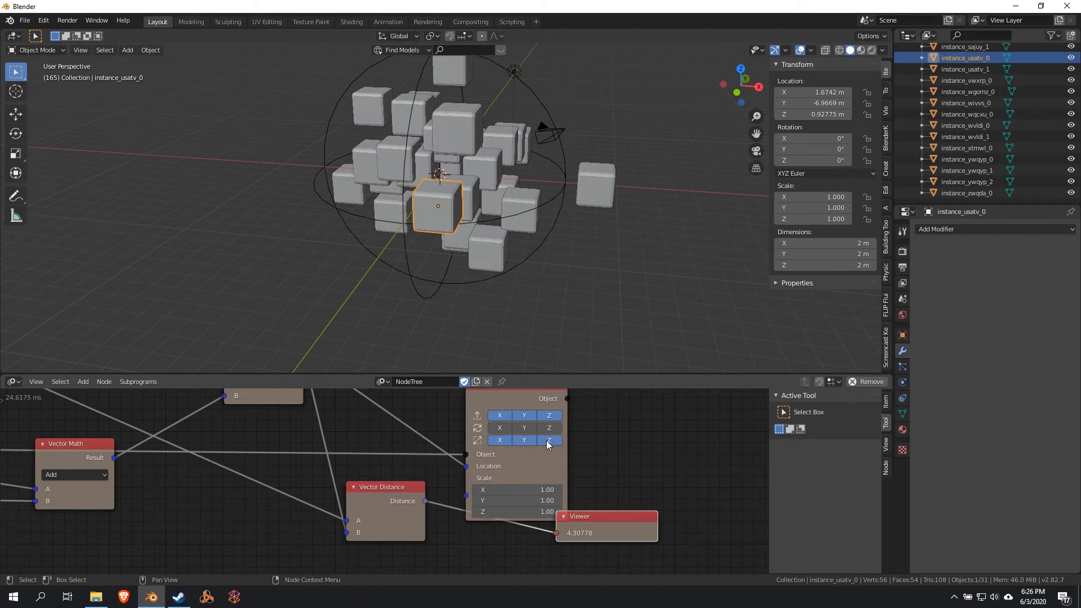
scroll(457, 540, down, 2)
middle_drag(458, 540, 489, 502)
drag(417, 452, 471, 452)
- Delete the Viewer node and connect the Distance output to the Scale input of Object Transforms Output
click(572, 476)
key(x)
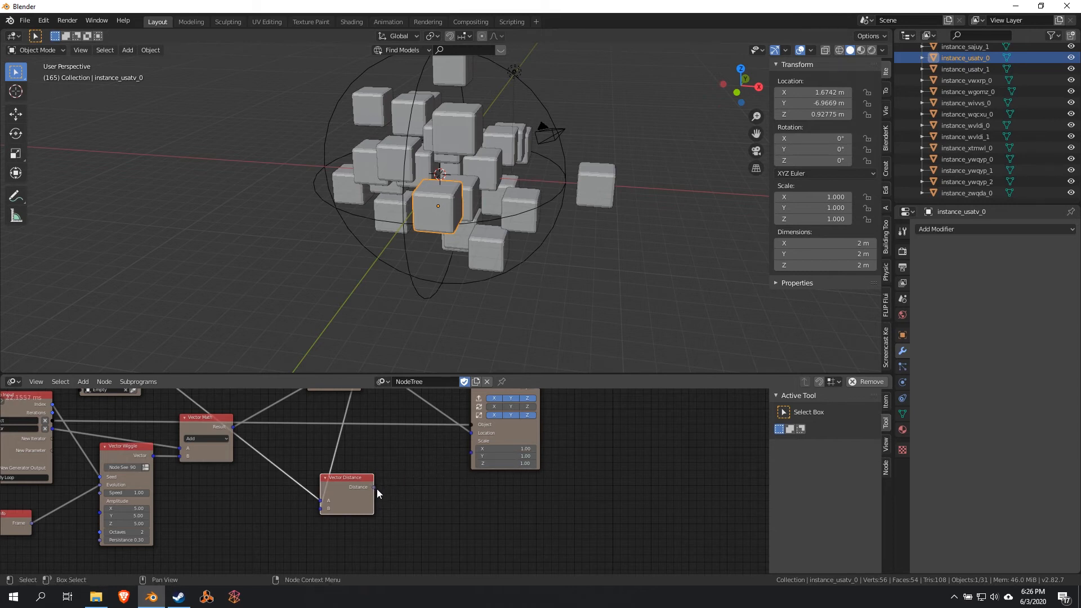
drag(374, 488, 470, 451)
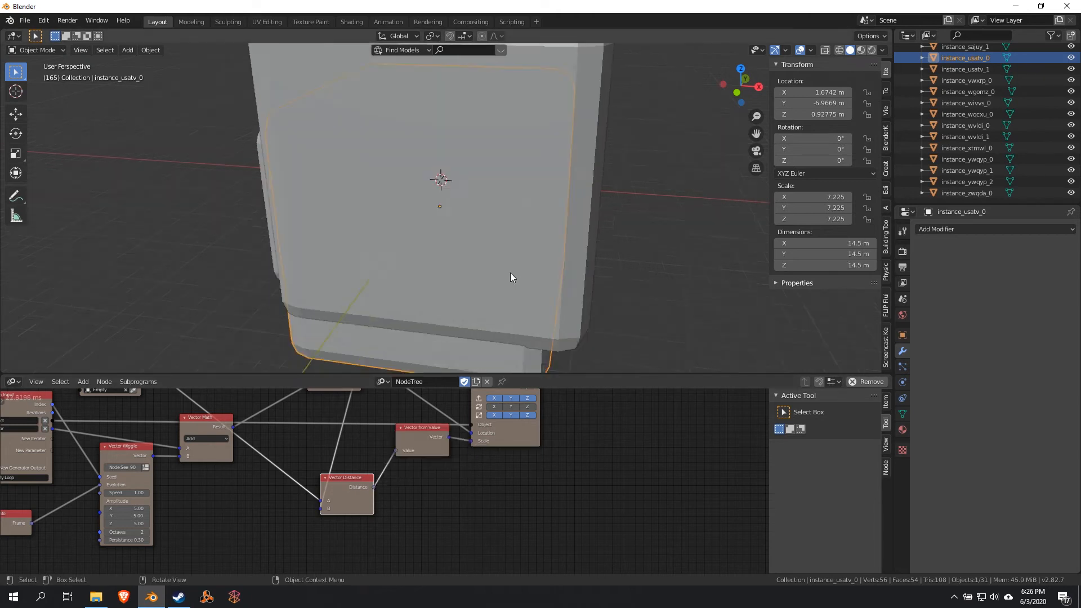
mouse_move(510, 273)
middle_down()
mouse_move(620, 269)
mouse_move(519, 278)
middle_up()
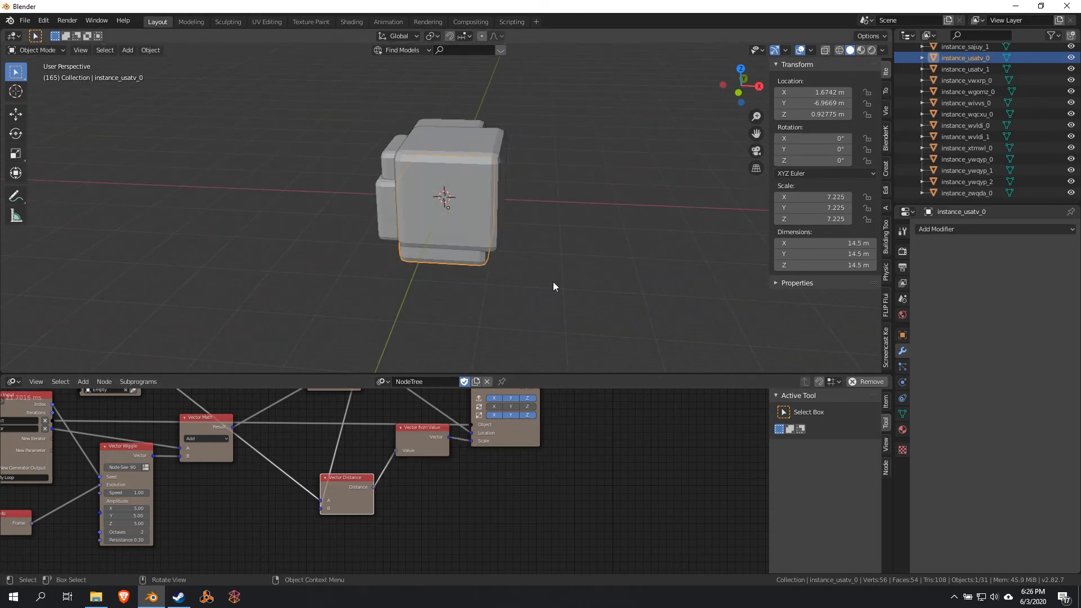
scroll(560, 288, up, 1)
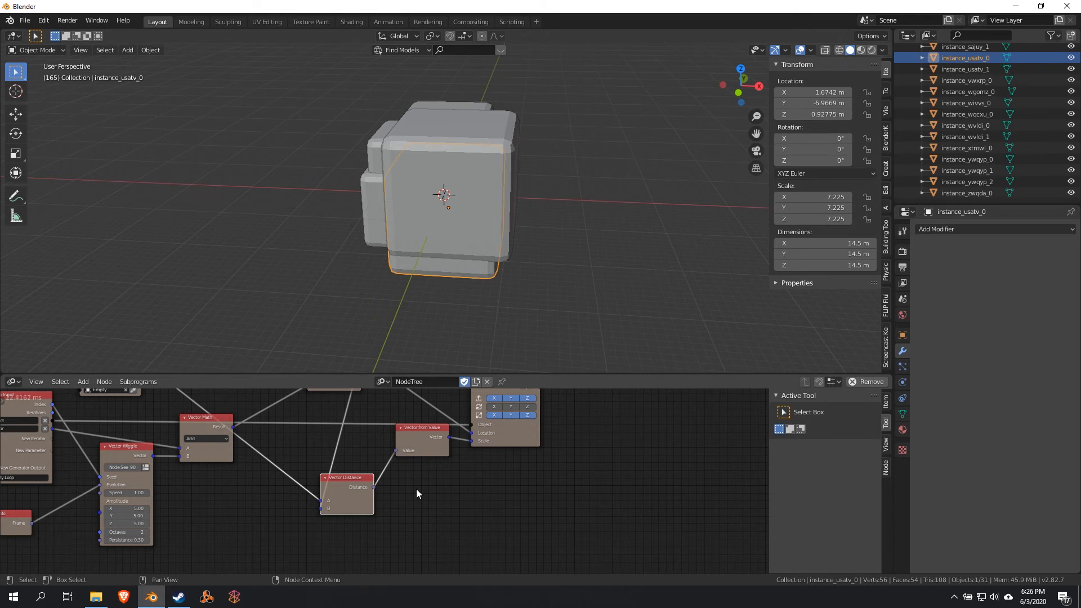
- Shift the Vector Distance node back and insert a Map Range node on the link between Vector Distance and Vector from Value
drag(318, 493, 250, 494)
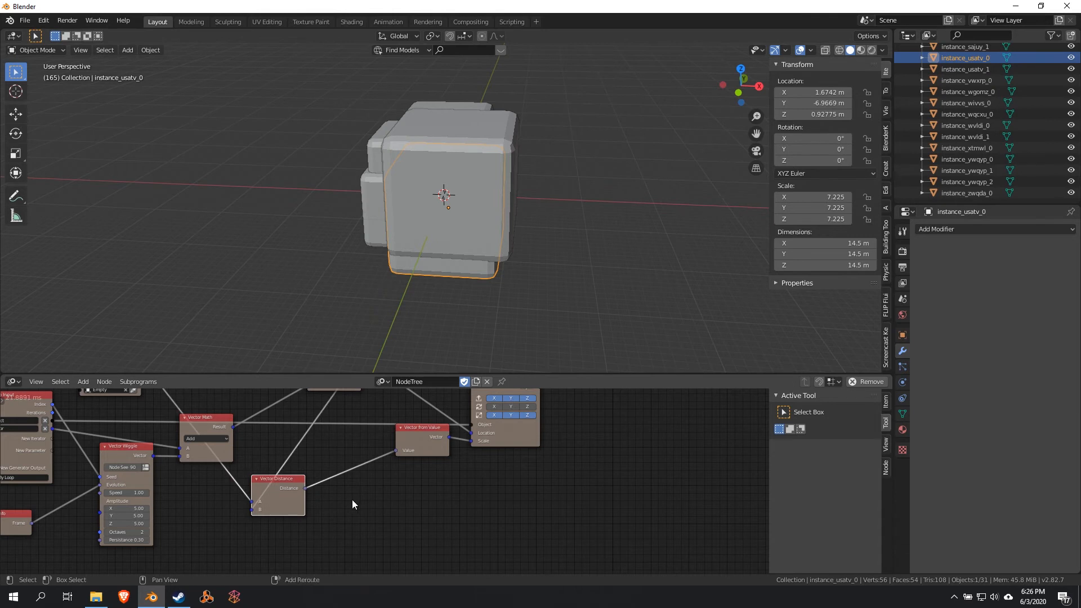
key(shift+a)
click(321, 244)
text(map)
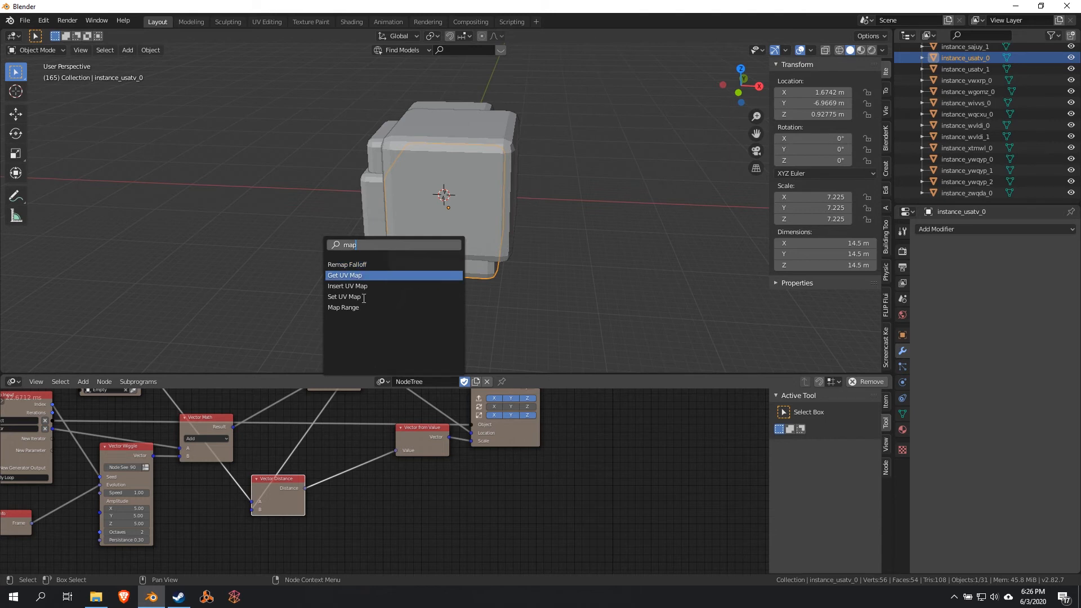
click(367, 308)
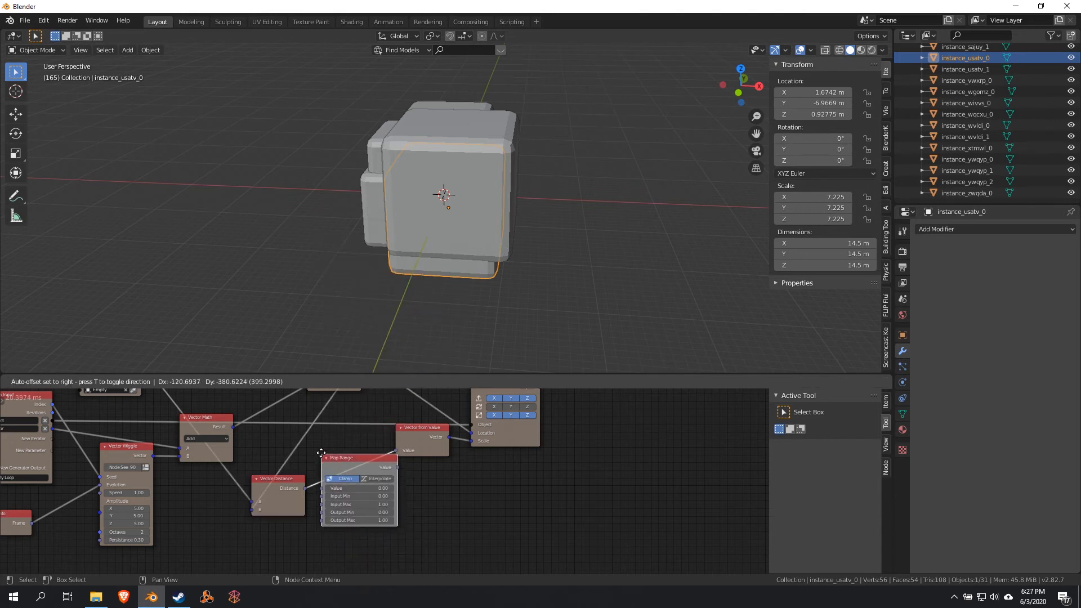
click(340, 450)
scroll(444, 489, up, 1)
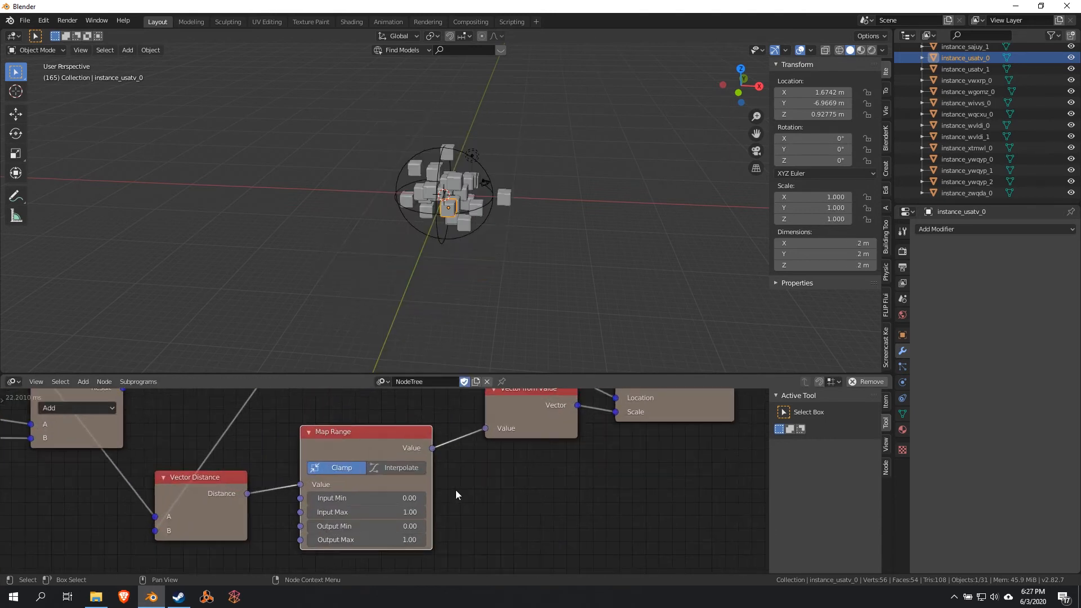
- Compare the cubes with the sphere's boundary, selecting a cube near its edge and the sphere empty itself
scroll(479, 481, up, 2)
middle_drag(448, 481, 471, 446)
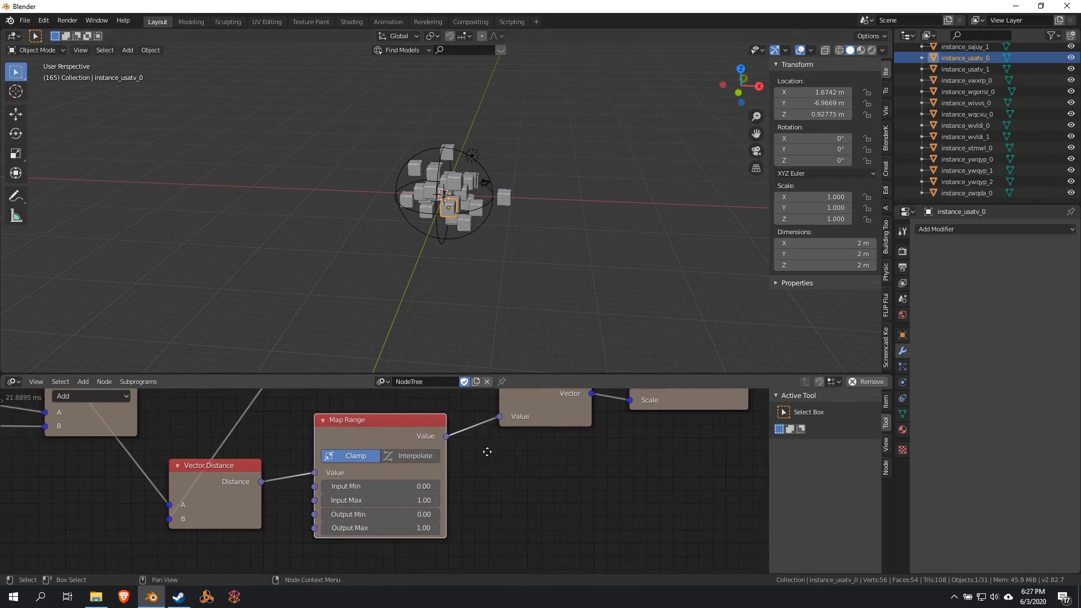
scroll(488, 268, up, 8)
scroll(536, 261, down, 4)
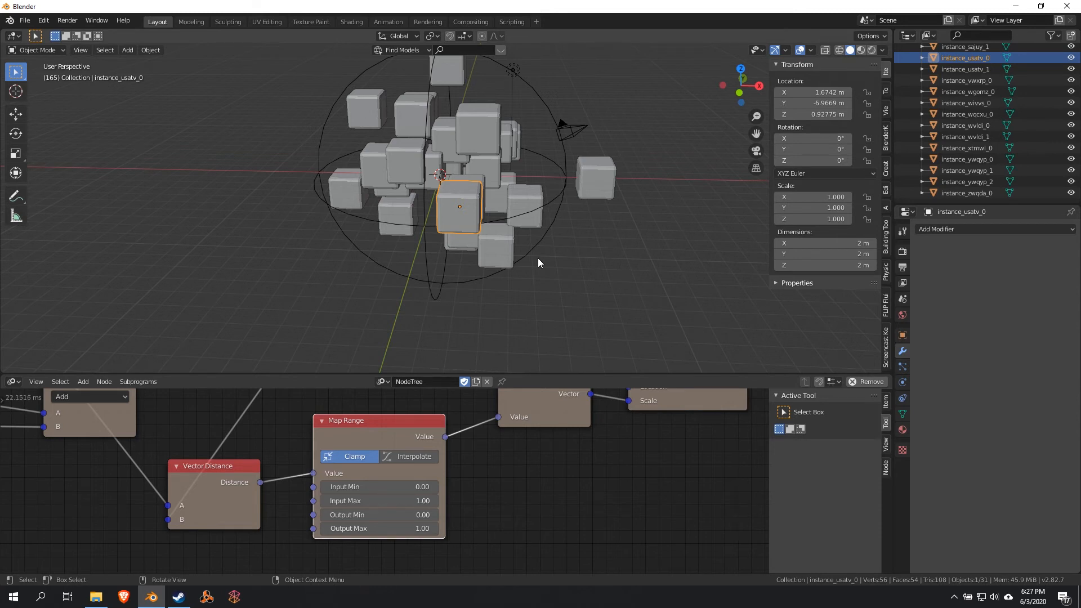
click(543, 205)
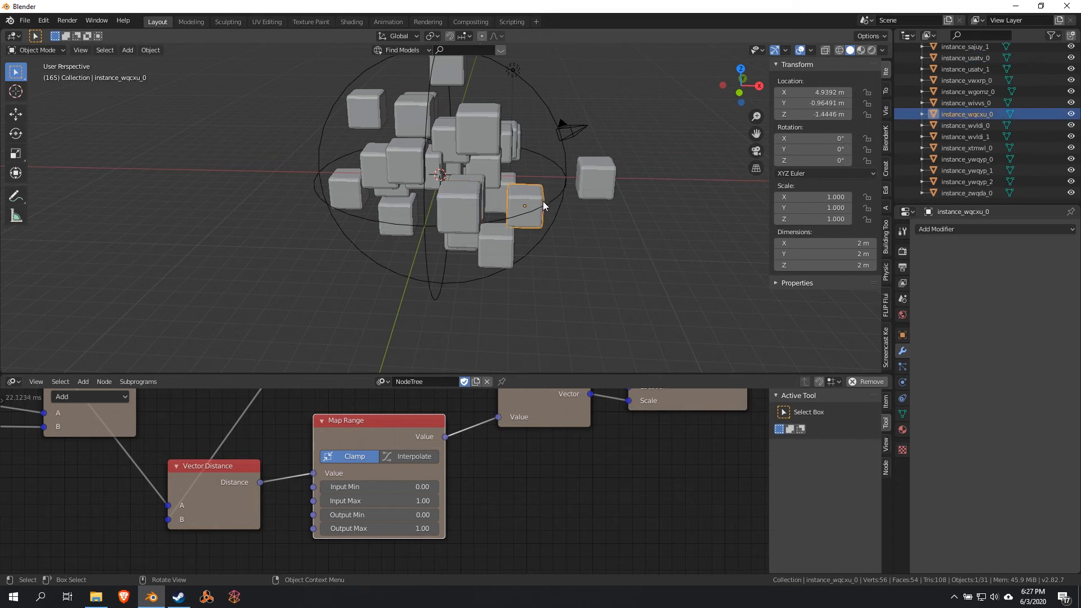
click(560, 205)
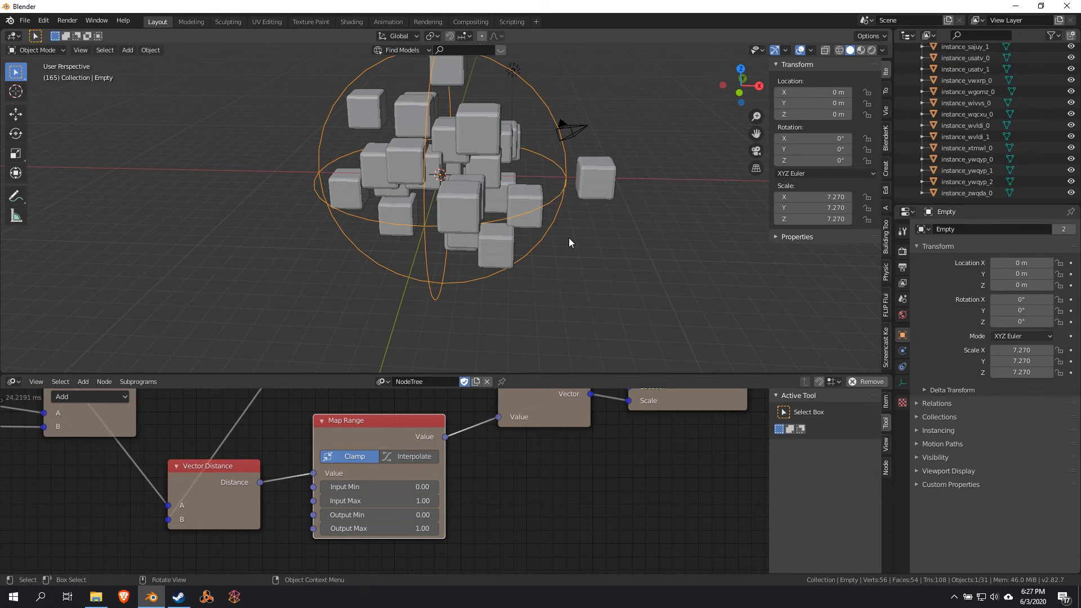
- Set the Map Range node's Input Min to 5 and its Input Max to 0
scroll(489, 503, up, 3)
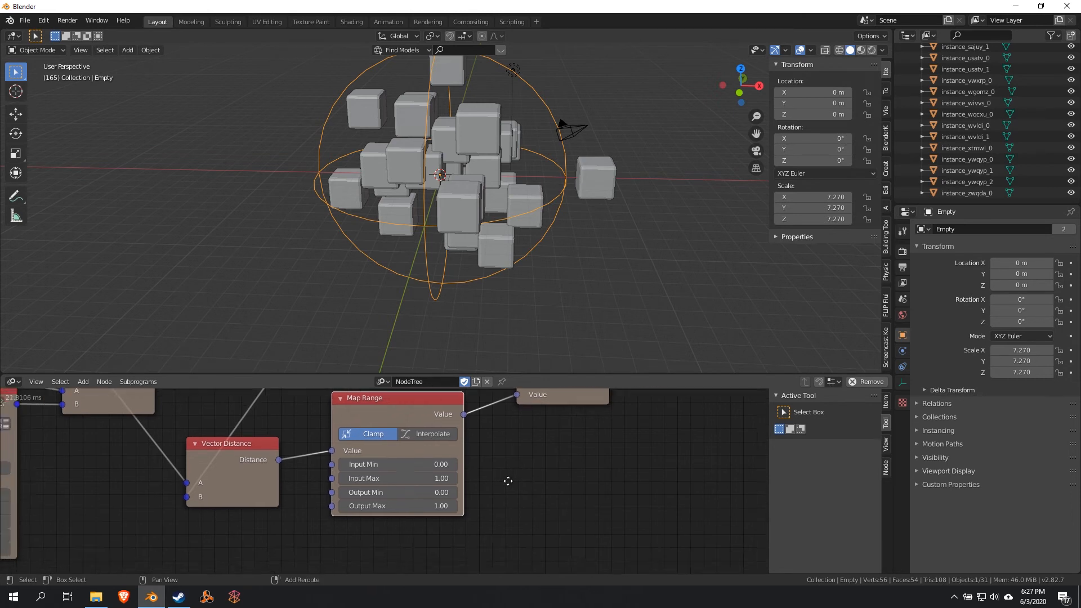
click(430, 457)
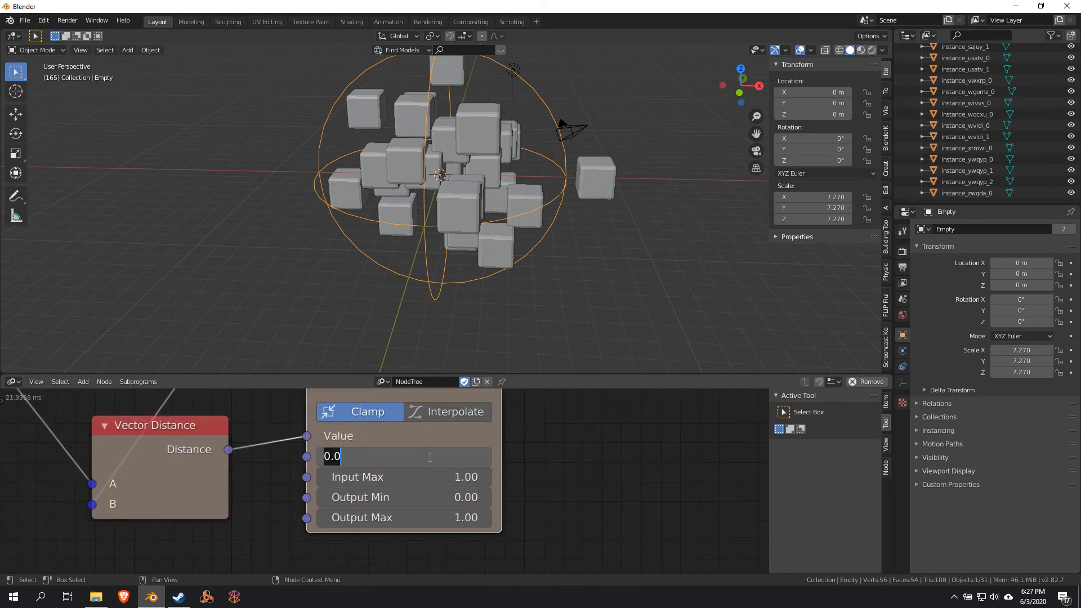
text(5)
key(Return)
scroll(428, 458, down, 3)
middle_drag(175, 481, 649, 448)
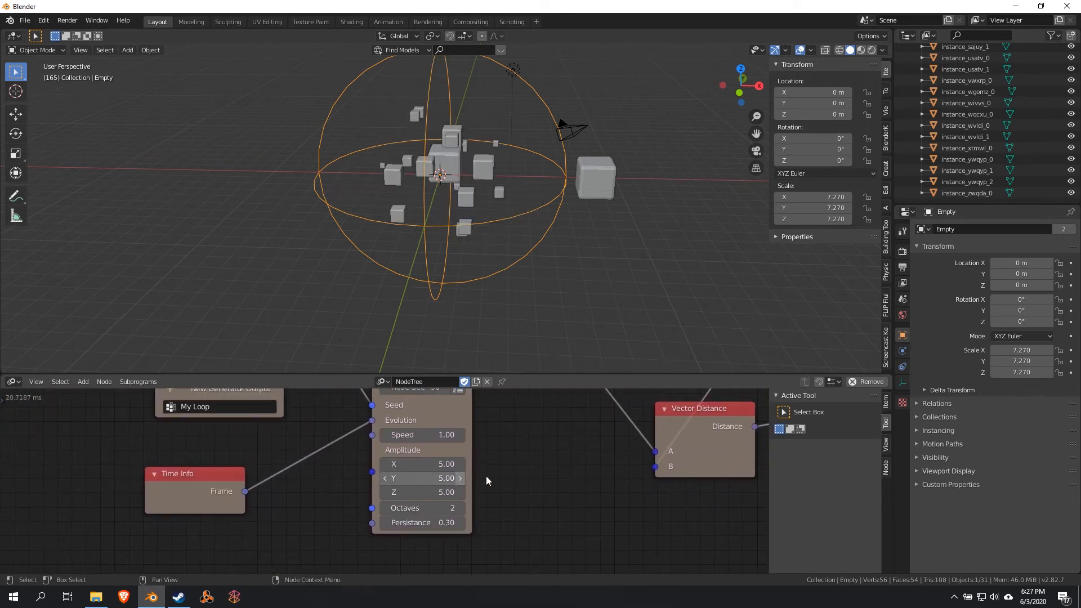
middle_drag(487, 475, 60, 515)
scroll(550, 498, up, 2)
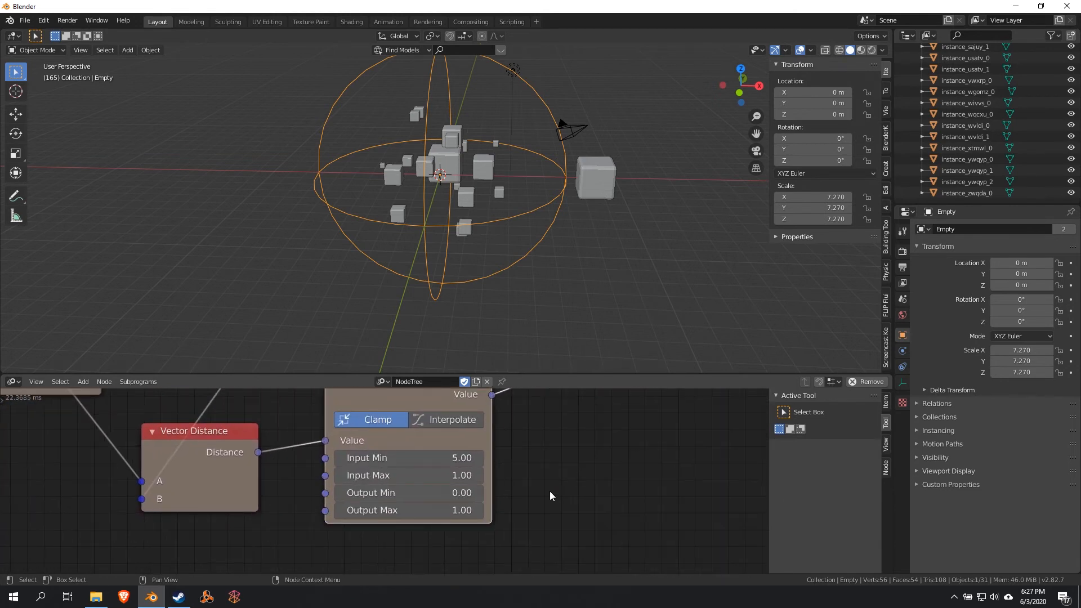
click(388, 478)
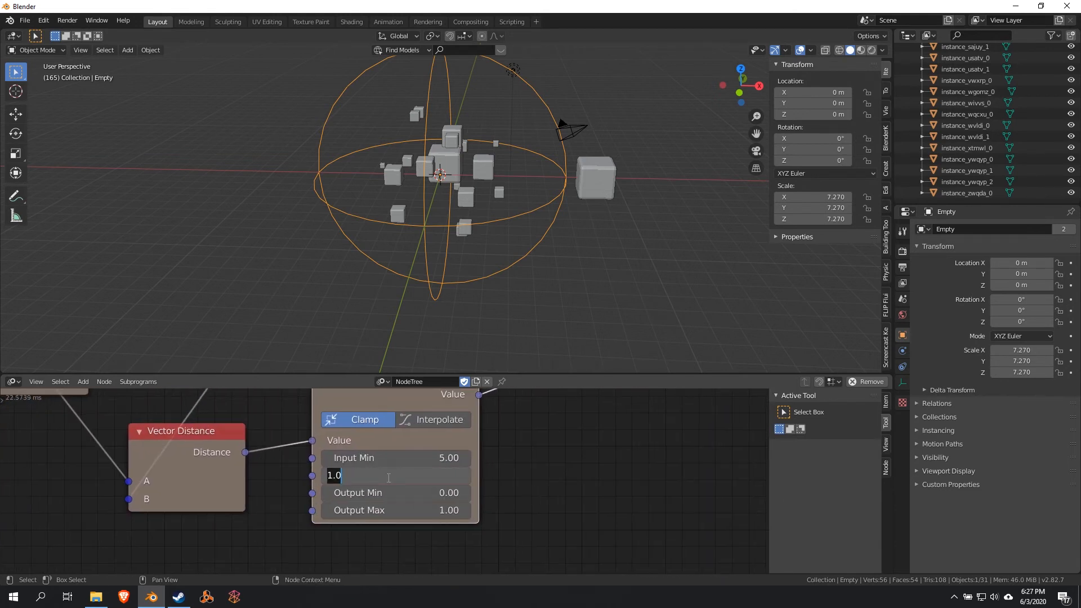
text(0)
key(Return)
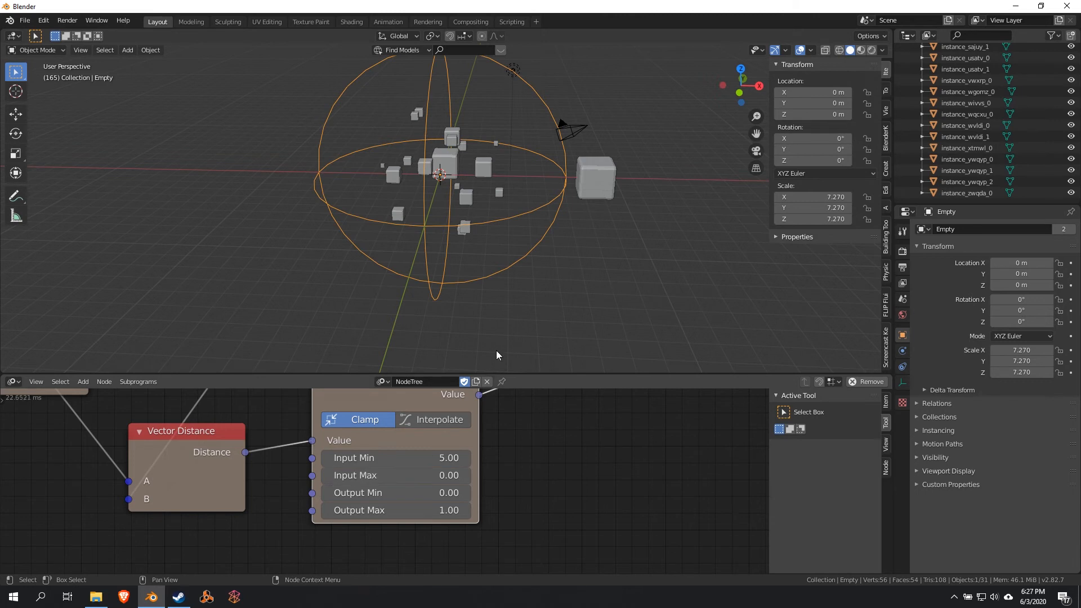
- Play the animation while orbiting around the sphere to check how the cubes scale, and stop playback
scroll(577, 279, up, 2)
middle_drag(591, 275, 509, 300)
middle_drag(564, 431, 574, 462)
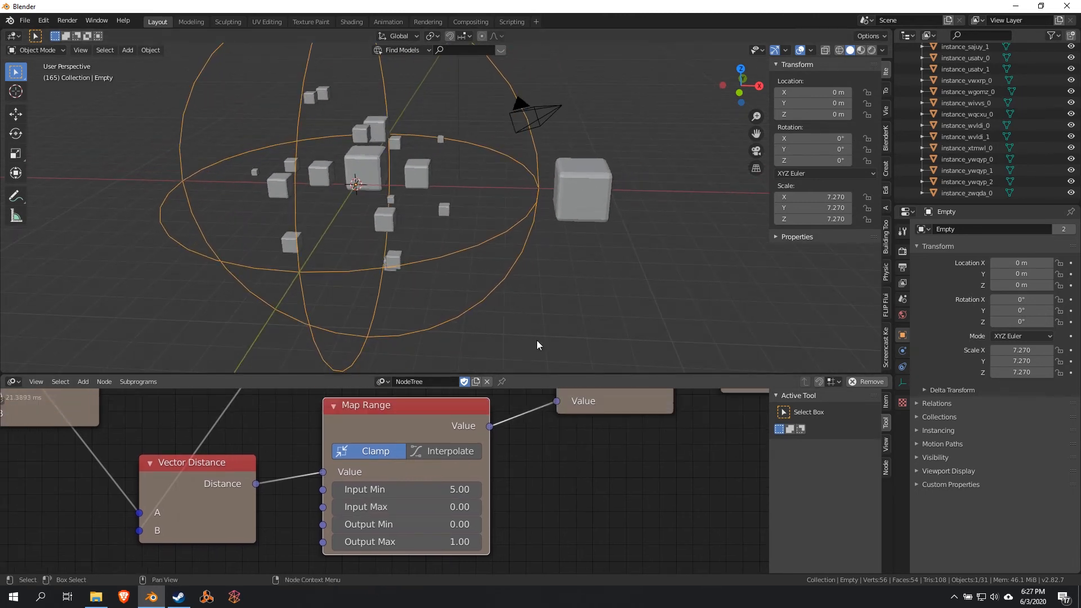
key(space)
middle_drag(387, 195, 393, 122)
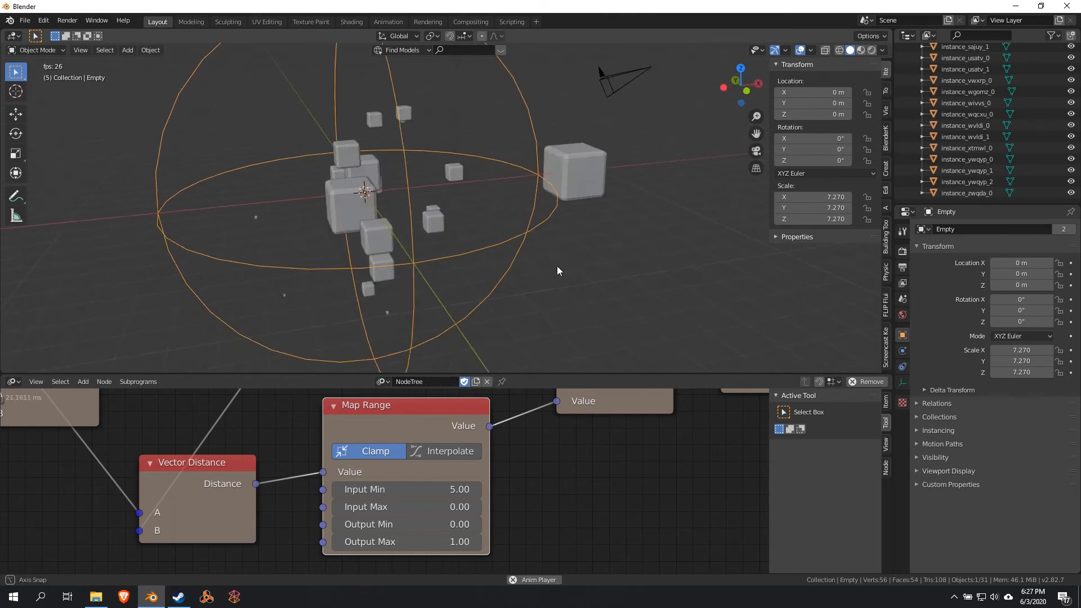
middle_drag(560, 268, 536, 271)
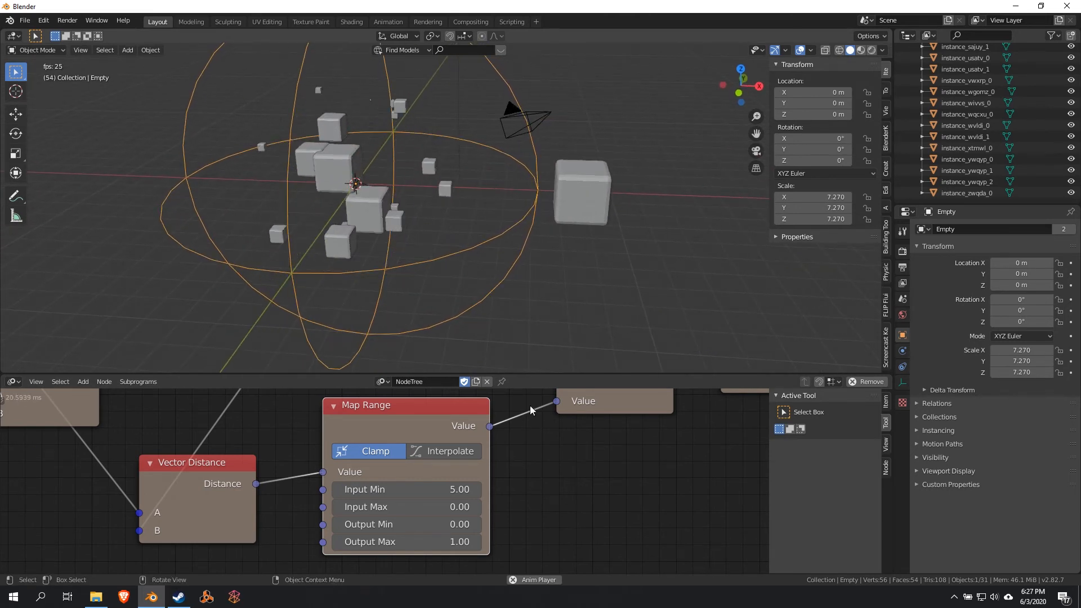
key(space)
- Enable Interpolate on the Map Range node and set its interpolation category to Quadratic
middle_drag(519, 492, 539, 465)
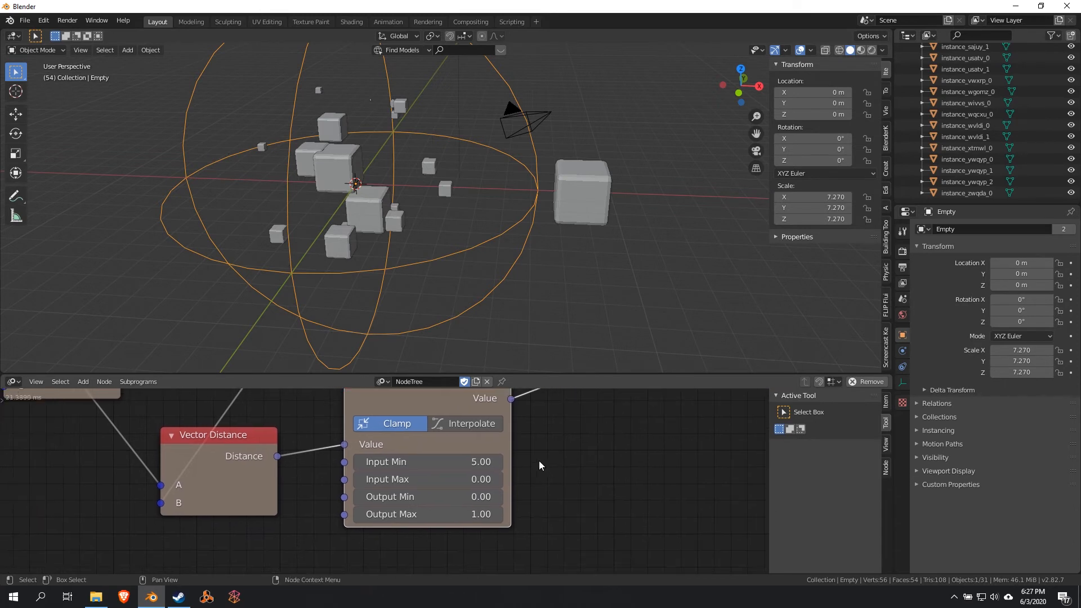
click(487, 426)
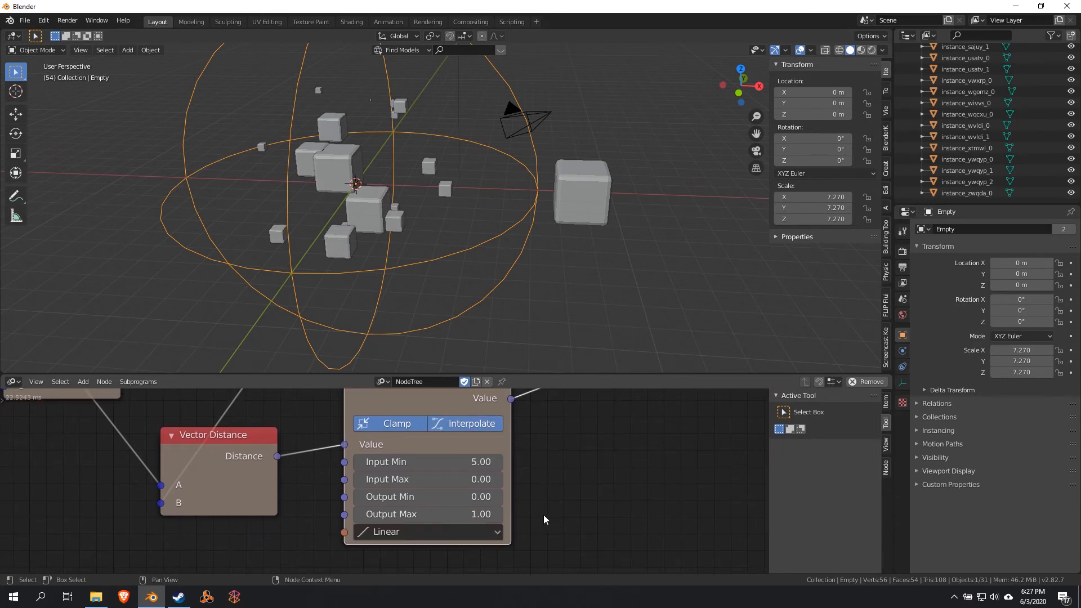
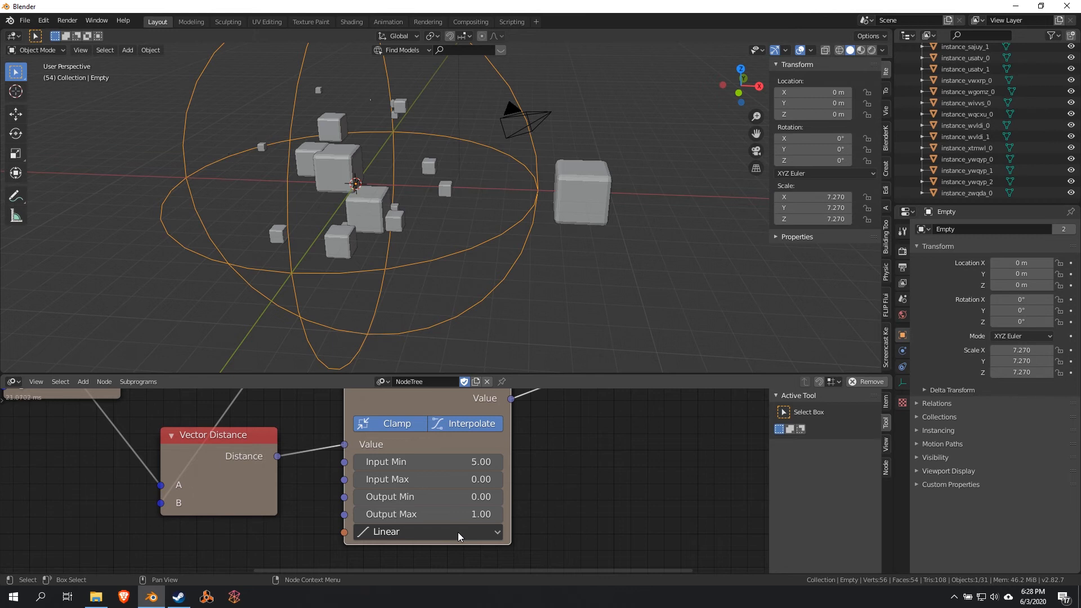
click(458, 532)
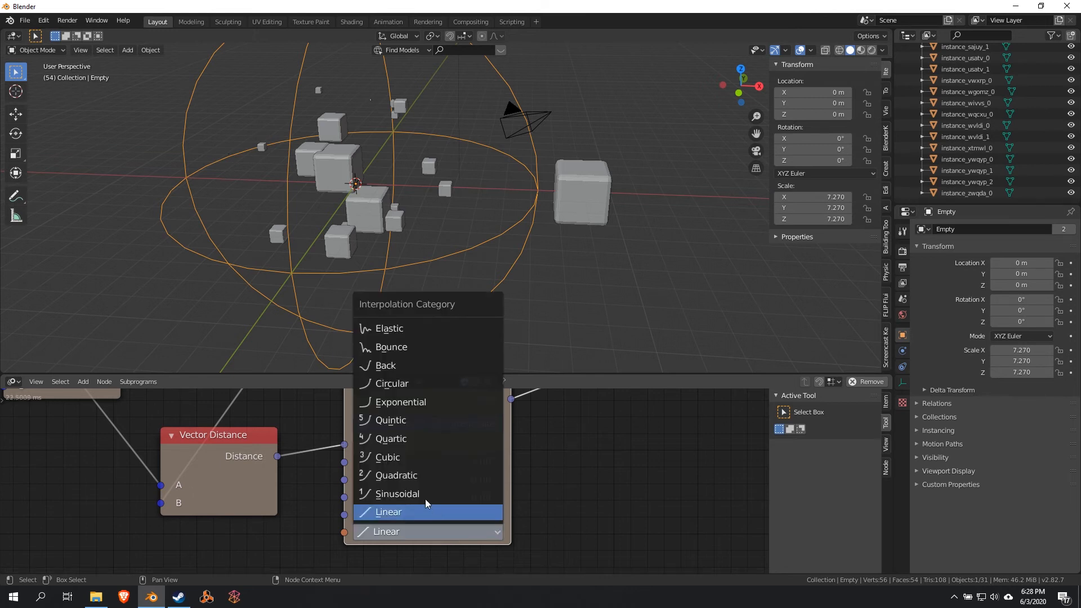
click(407, 477)
- Play the animation and check the cubes' scaling with the Quadratic interpolation from several angles
middle_drag(480, 257, 522, 243)
key(space)
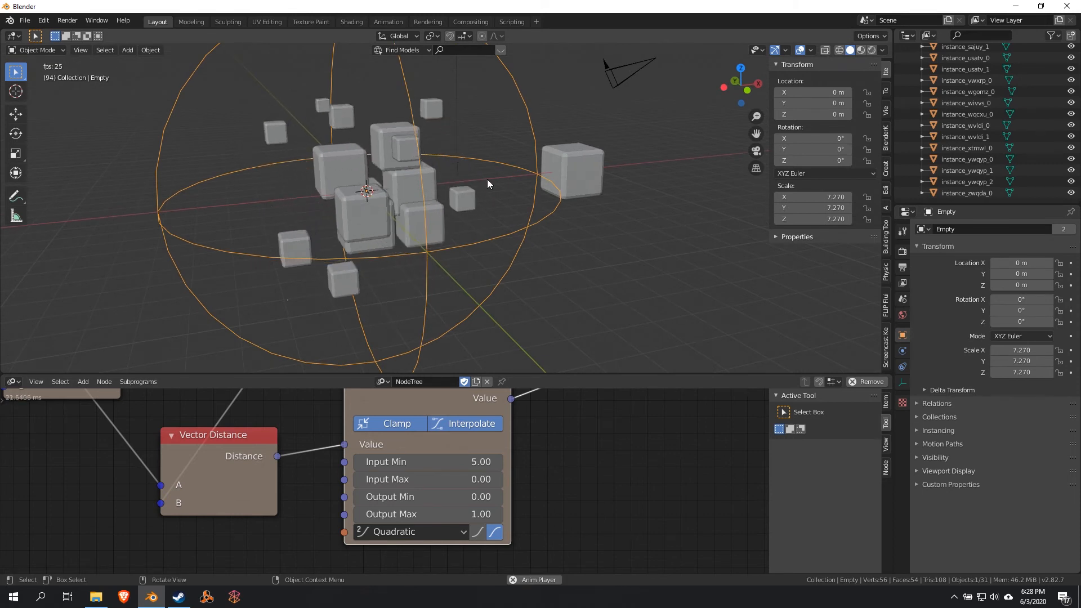
middle_drag(488, 180, 427, 180)
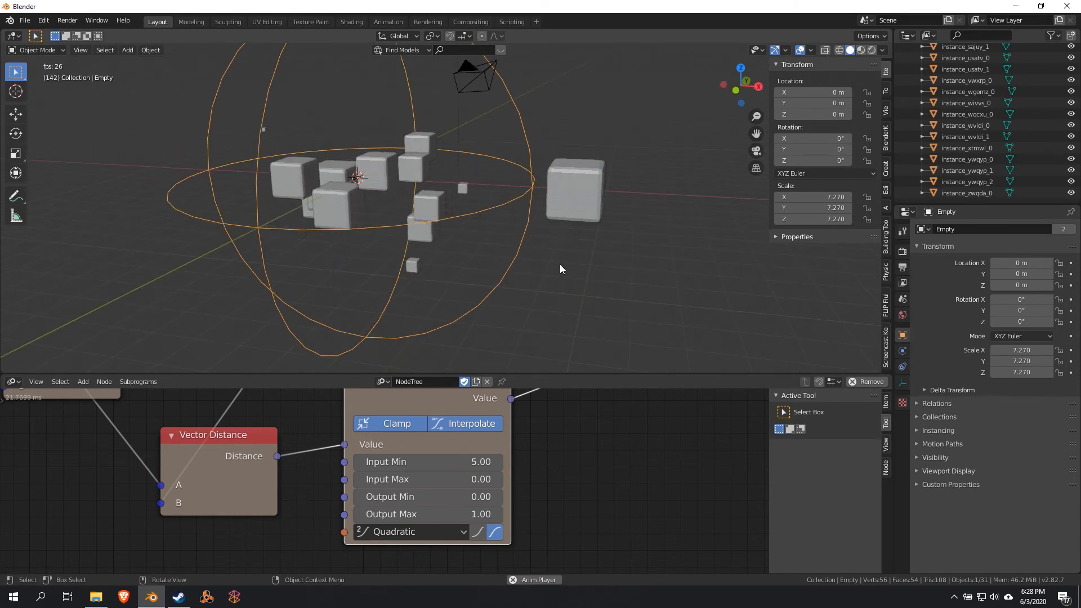
- Replay the animation around the sphere empty, watching the cubes' movement and size falloff up close and from farther away, then stop it
middle_drag(560, 265, 491, 243)
scroll(592, 273, down, 3)
scroll(491, 244, up, 2)
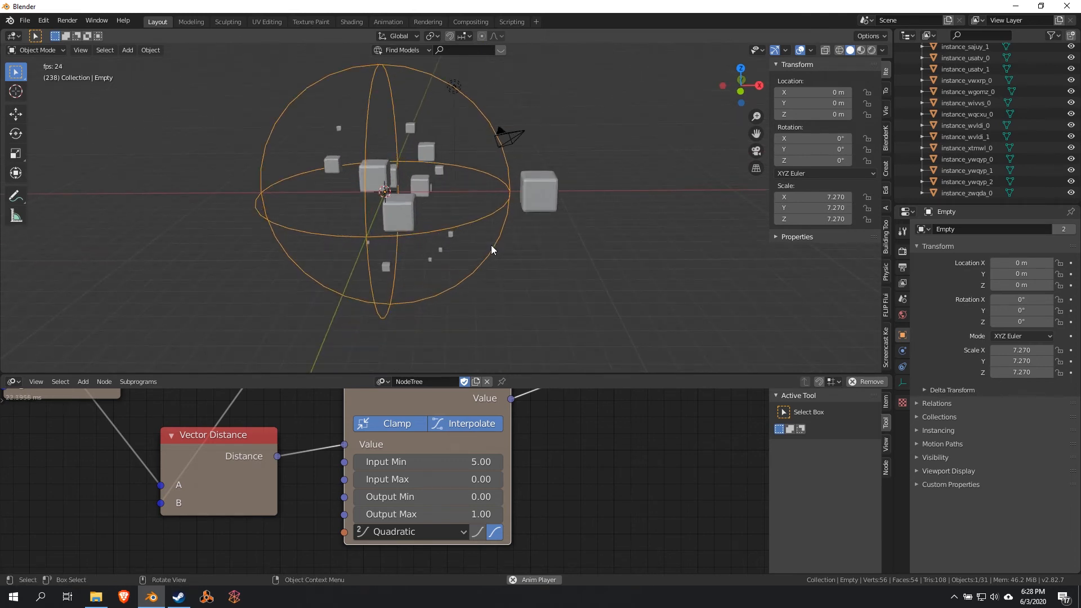
key(space)
scroll(582, 485, down, 4)
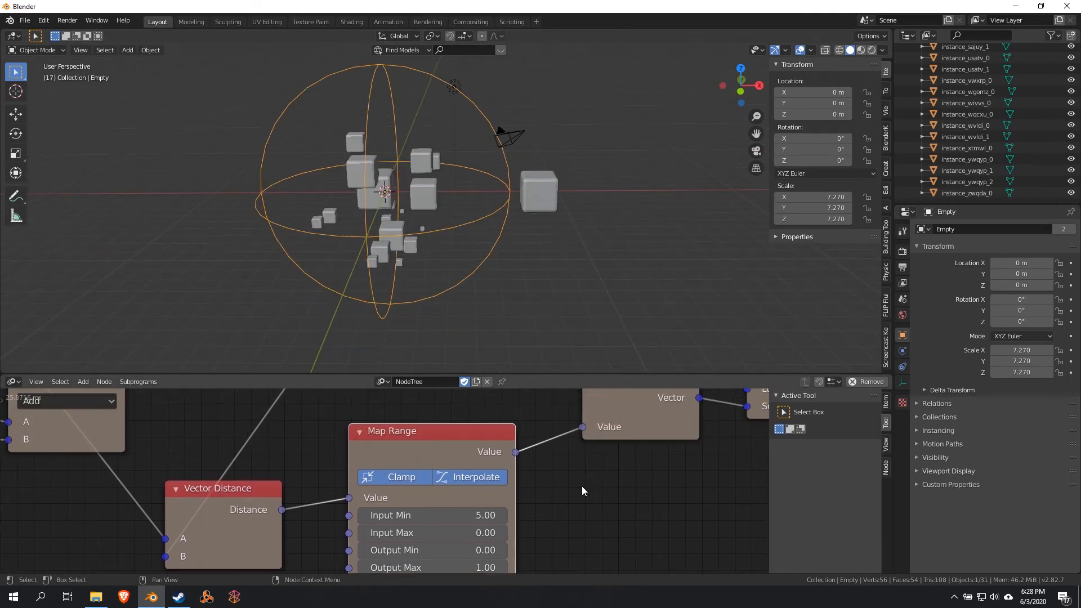
scroll(439, 244, up, 5)
key(space)
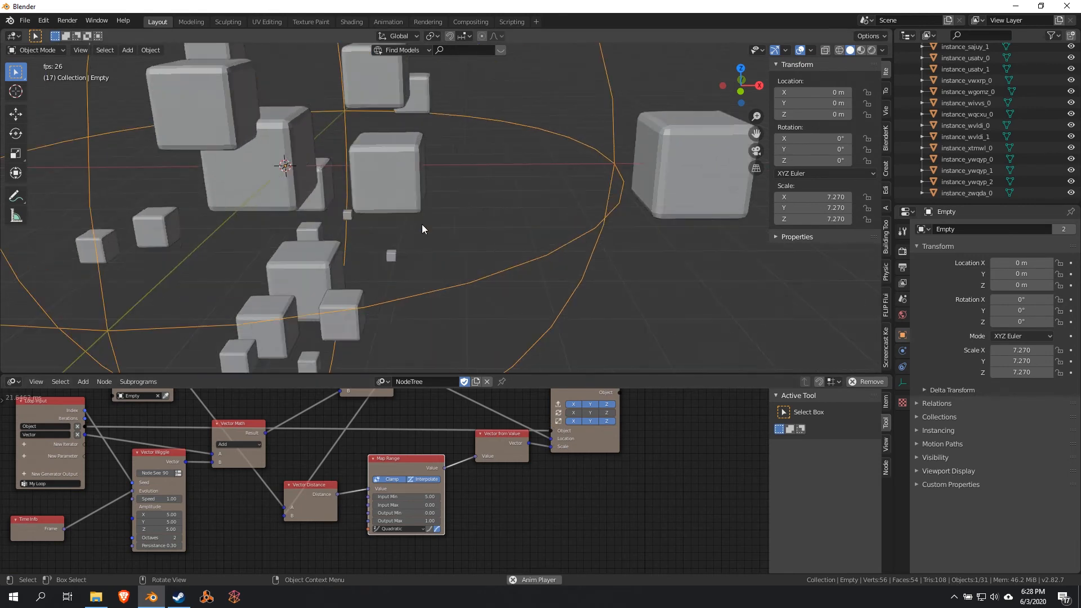
scroll(505, 231, down, 4)
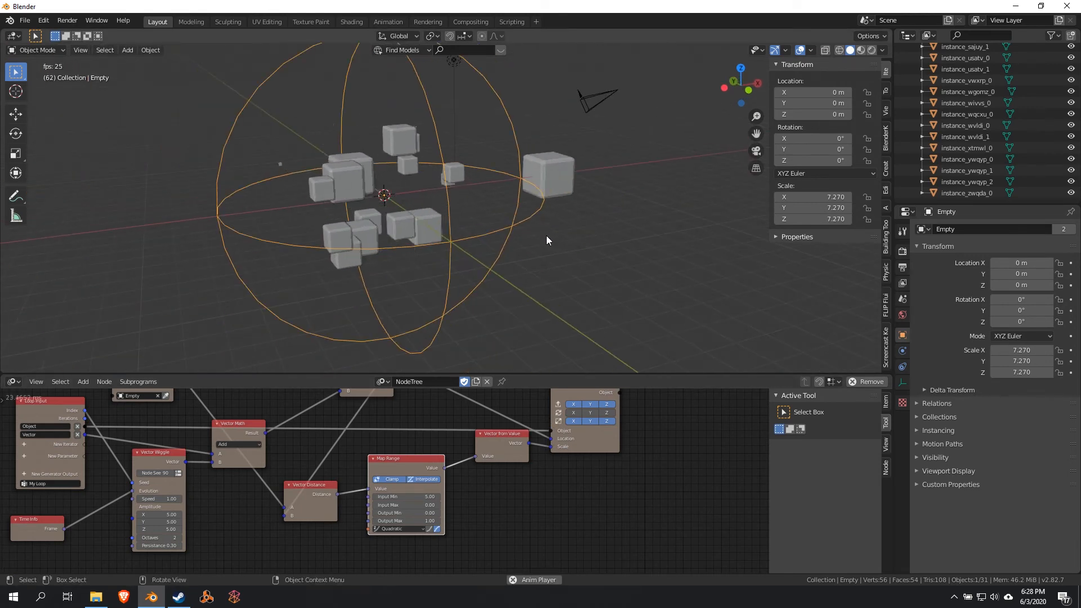
key(space)
middle_drag(550, 237, 482, 236)
scroll(482, 239, down, 4)
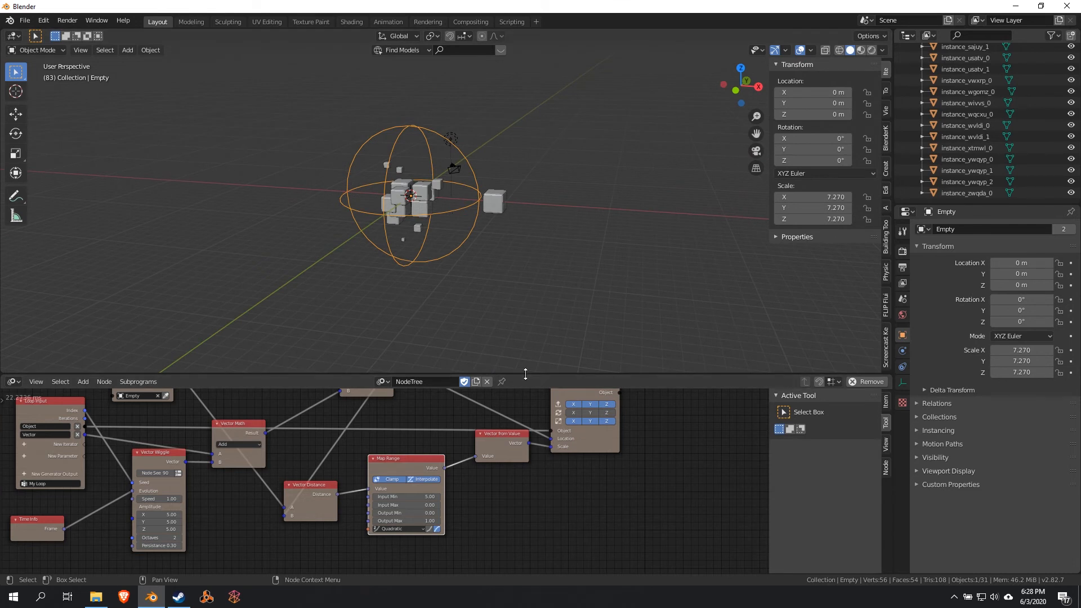
- Enlarge the node editor, enable X, Y and Z rotation on the loop's Object Transforms Output node, and reposition that node
drag(522, 374, 524, 240)
middle_drag(353, 499, 468, 500)
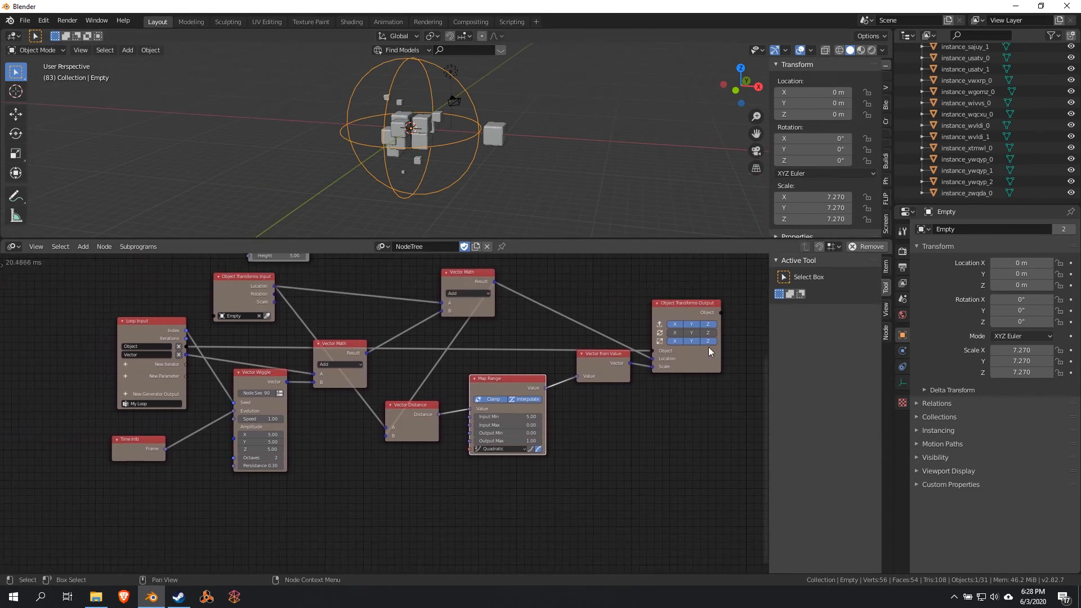
drag(678, 337, 692, 335)
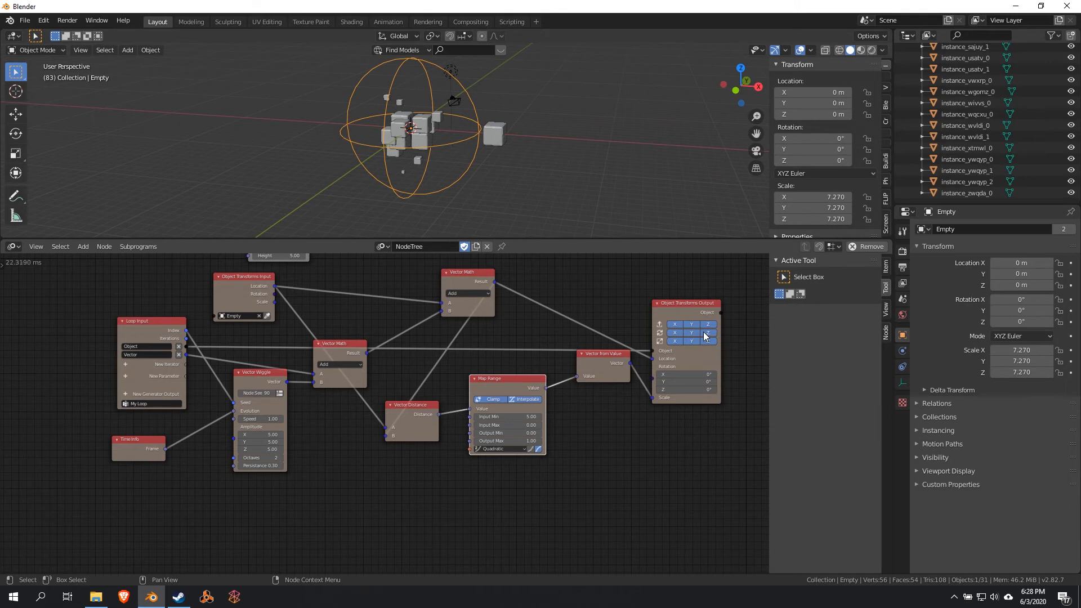
middle_drag(642, 445, 580, 462)
drag(621, 333, 634, 306)
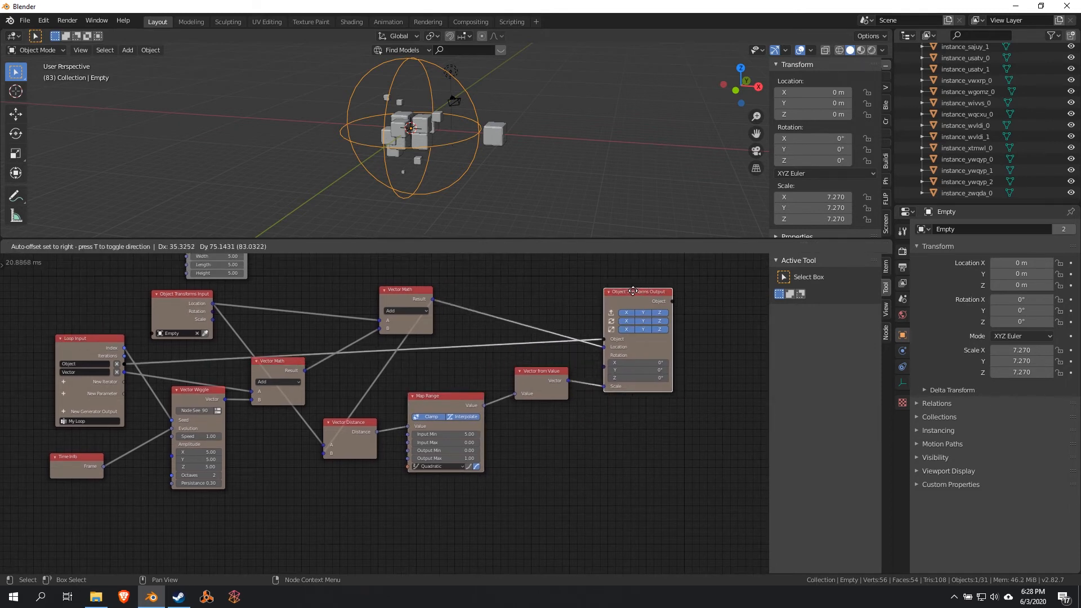
- Try out a different X rotation on the Object Transforms Output node and reset it to 0°
drag(640, 367, 619, 366)
click(658, 364)
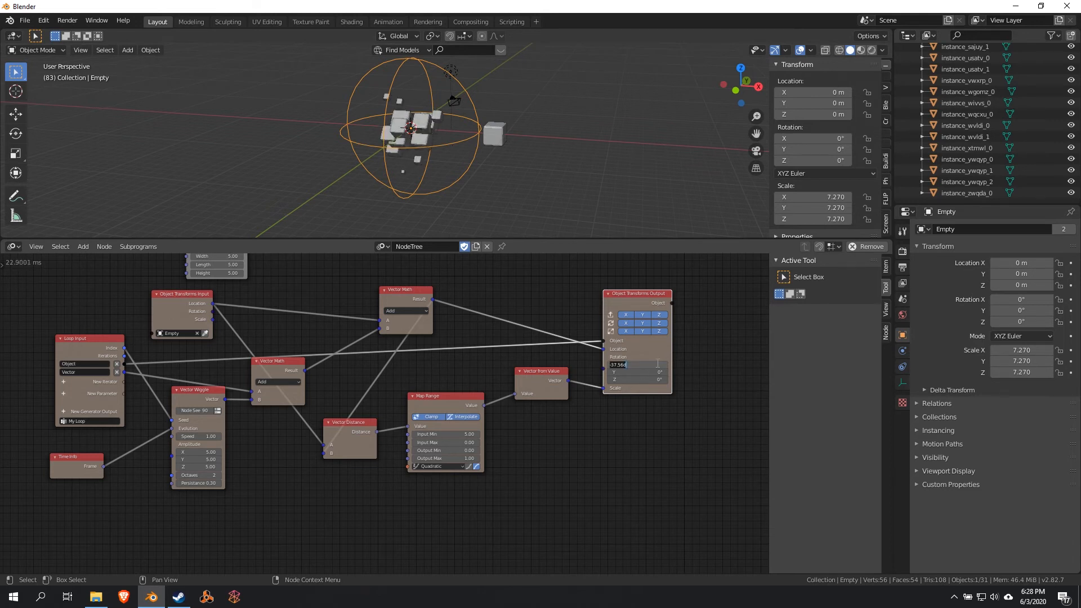
text(0)
key(Return)
- Add an Euler Wiggle node, linking the Loop Input's Index to its Seed and the Time Info's Frame to its Evolution
click(321, 505)
key(shift+a)
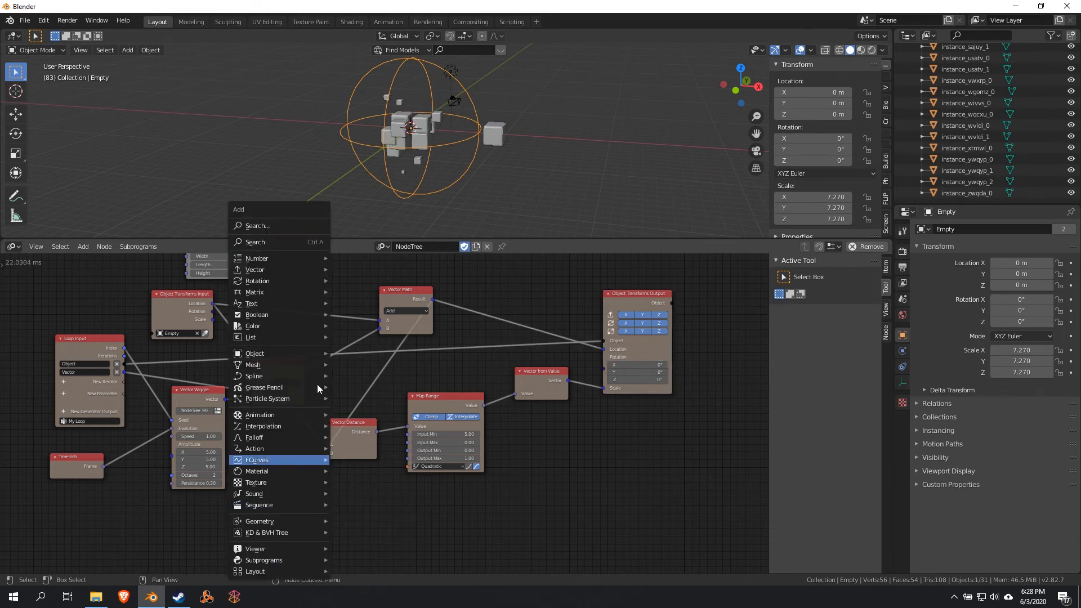
mouse_move(285, 281)
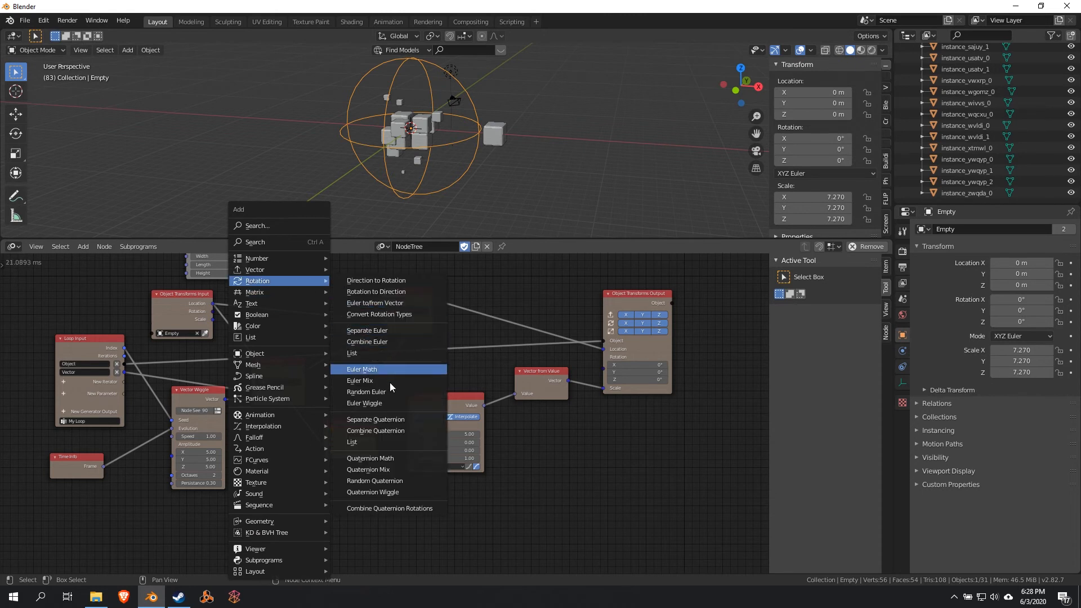
click(387, 402)
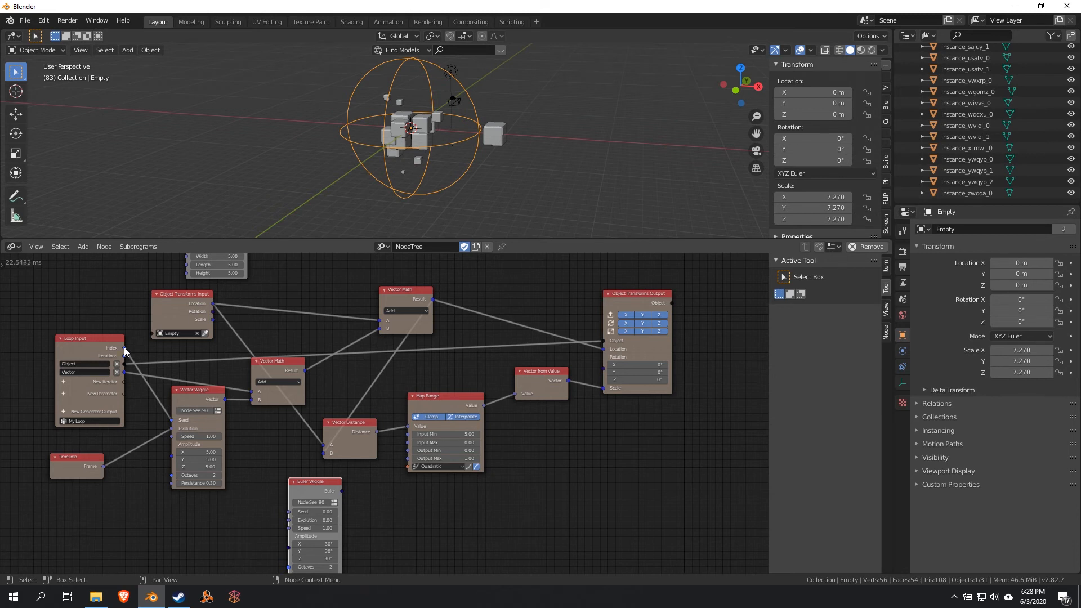
drag(125, 348, 291, 512)
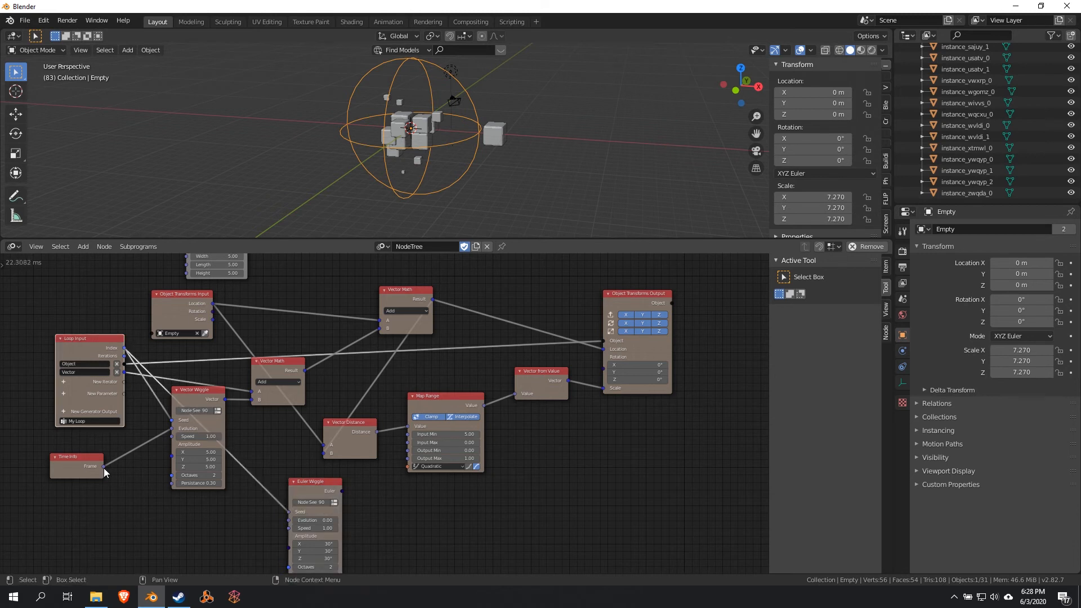
drag(103, 467, 289, 521)
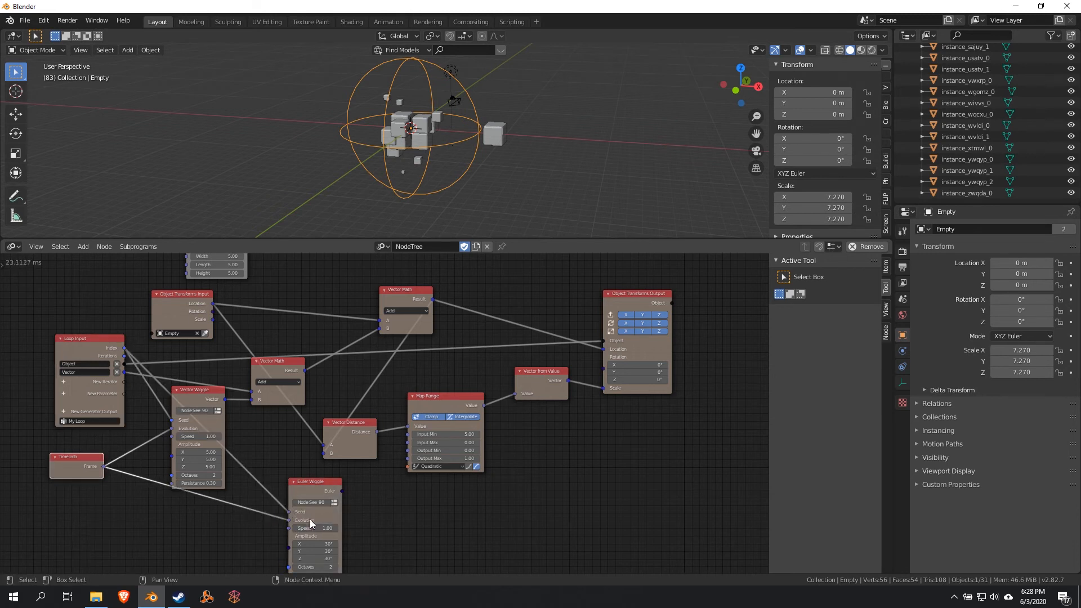
- Link the Euler Wiggle's output to the Object Transforms Output's Rotation and set its amplitude to 360° on X, Y and Z
middle_drag(433, 518, 347, 516)
drag(255, 488, 519, 368)
middle_drag(369, 513, 372, 466)
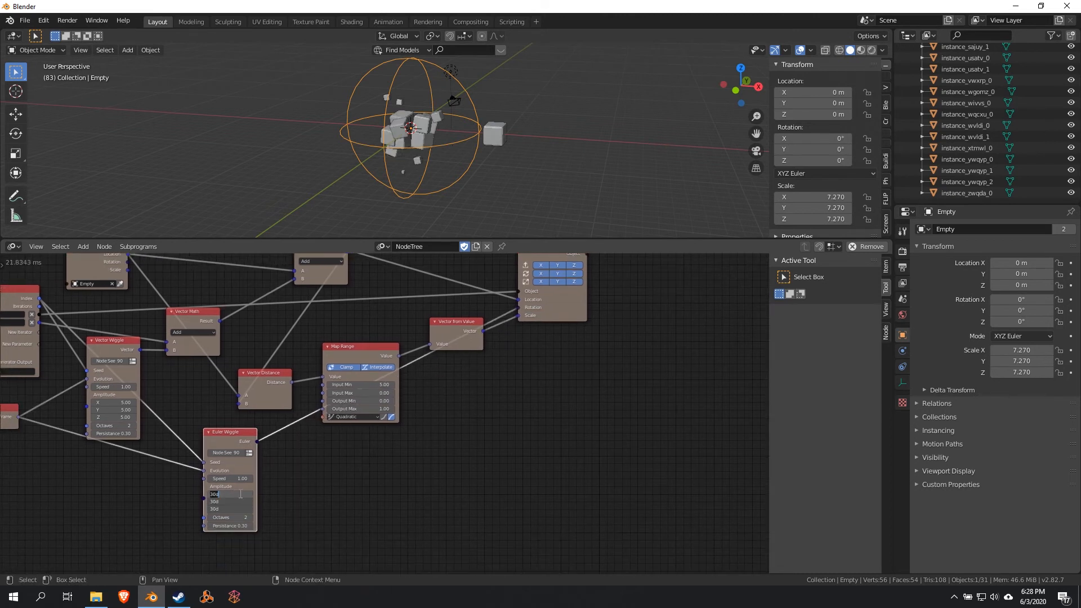
key(Return)
- Play the animation in an enlarged 3D viewport to check the cubes' rotation, and try moving the sphere empty before cancelling the move
scroll(392, 157, up, 4)
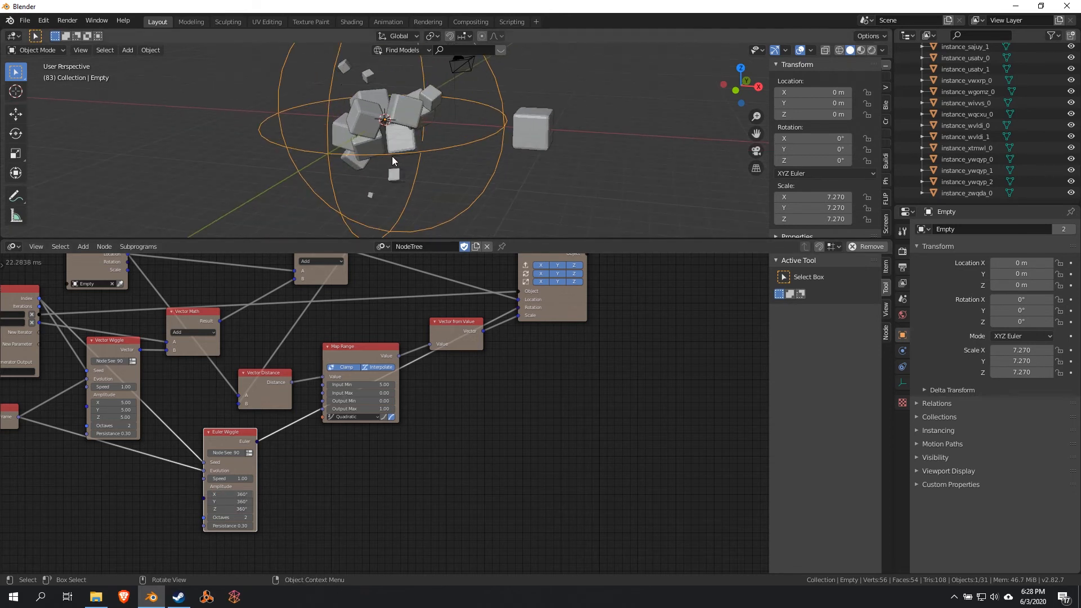
shift+middle_drag(401, 165, 424, 195)
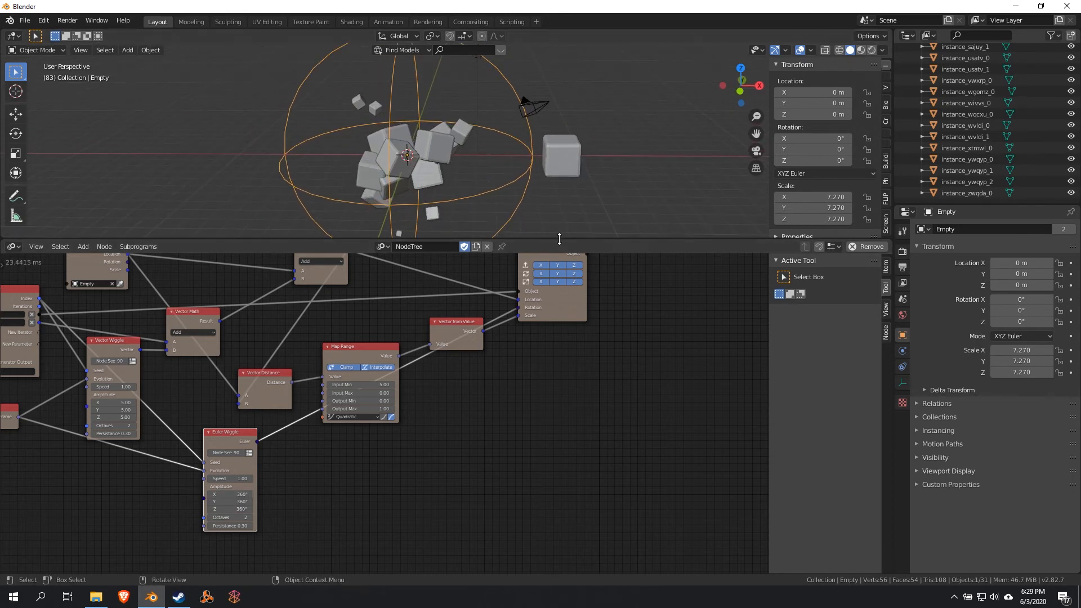
drag(551, 240, 535, 483)
key(space)
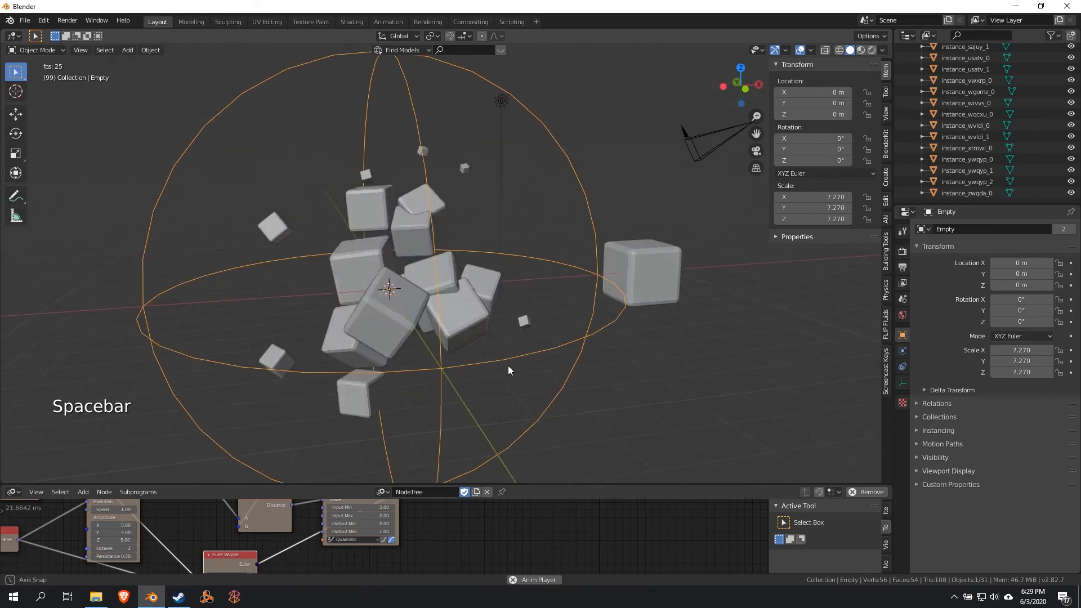
scroll(488, 371, down, 6)
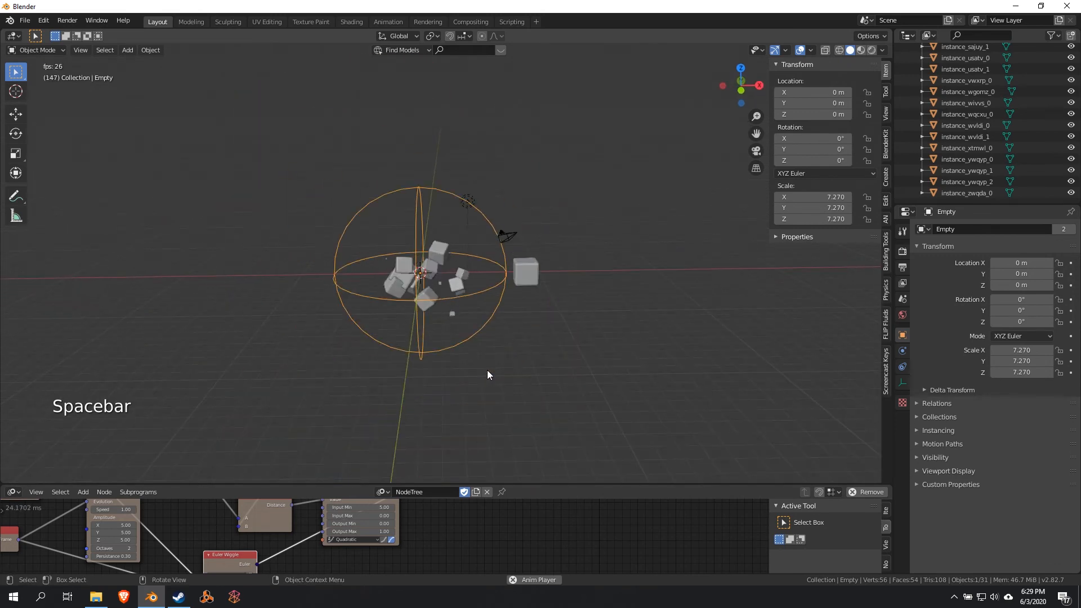
key(g)
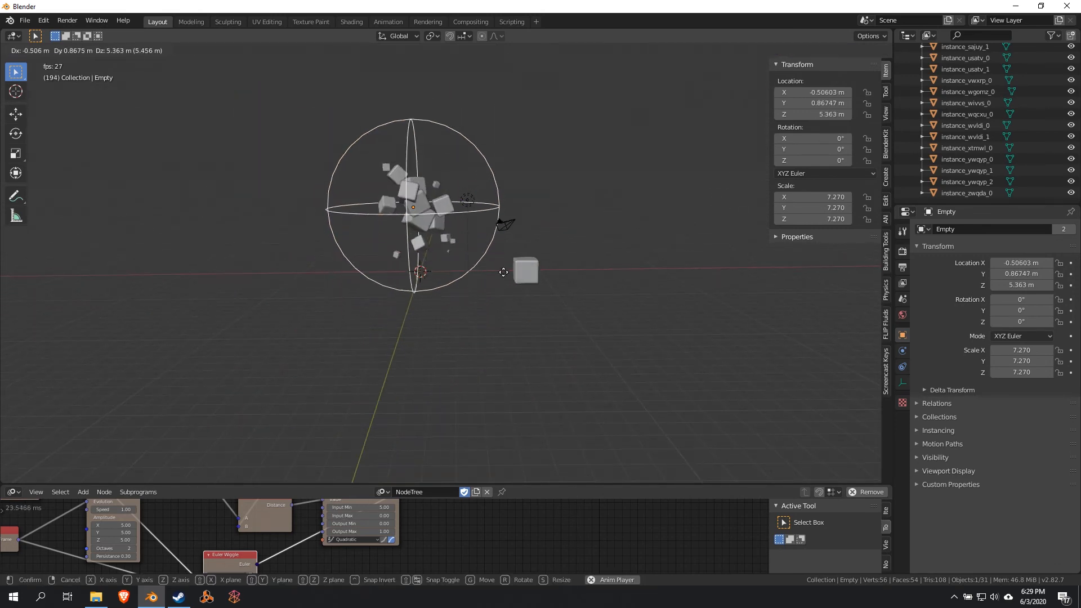
right_click(443, 359)
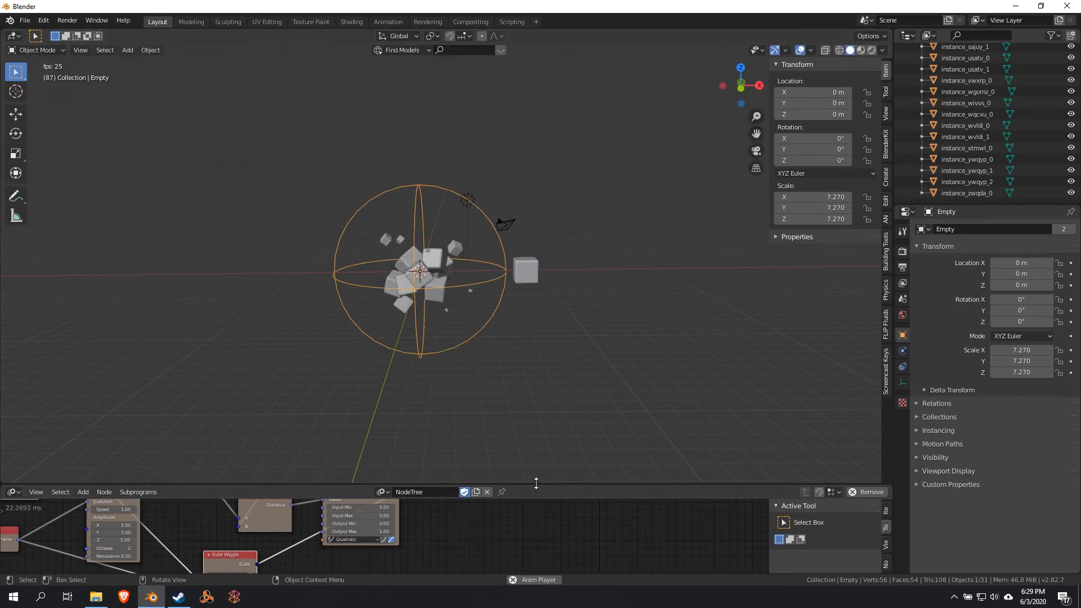
- Save the Blender file as globyanim.blend in the !Projects folder
key(ctrl+s)
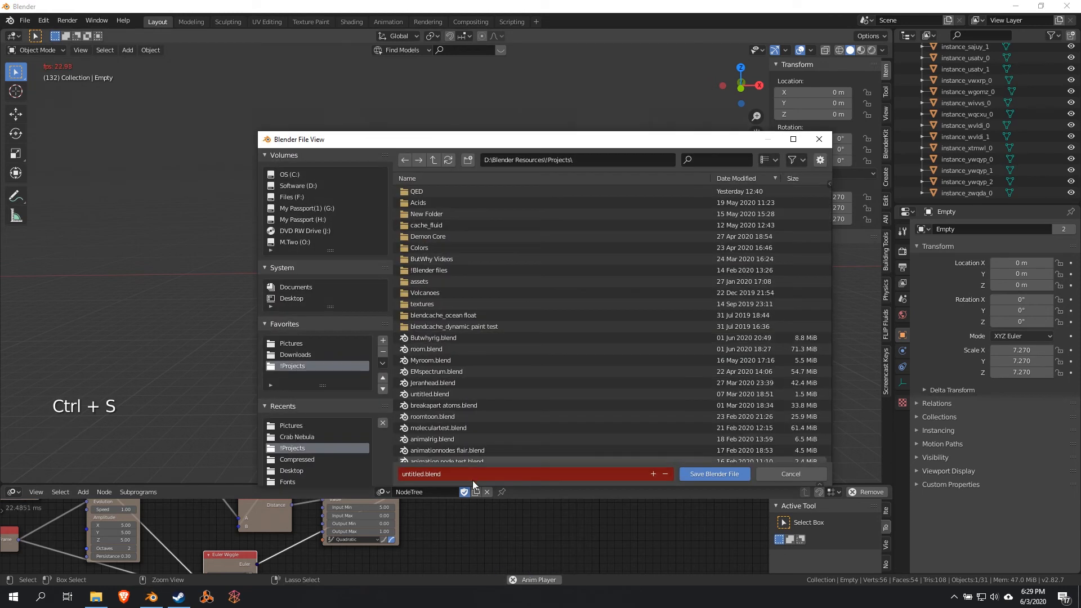
click(468, 478)
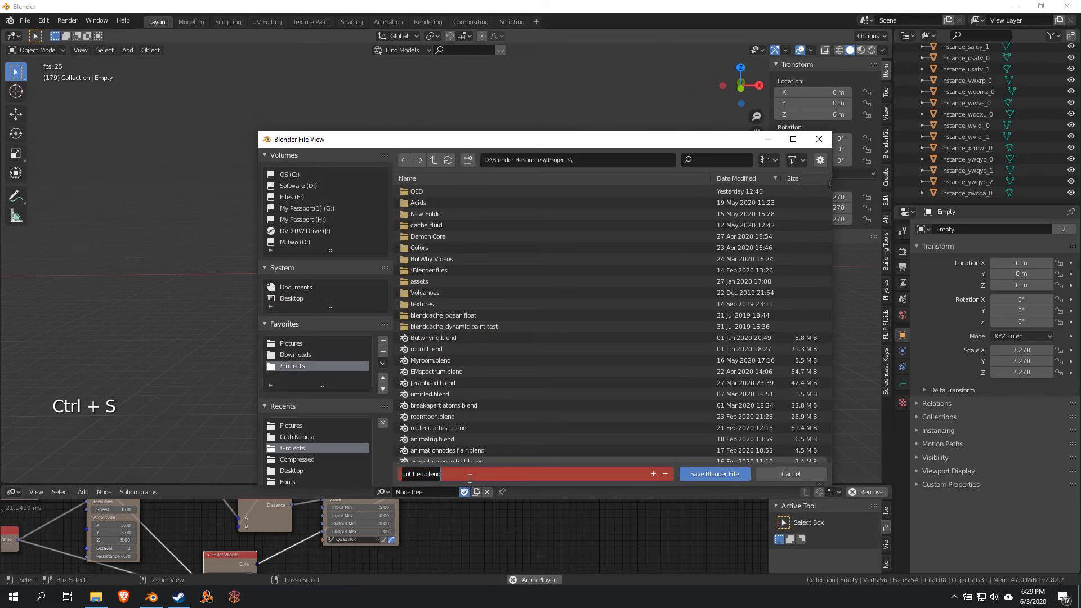
text(globy)
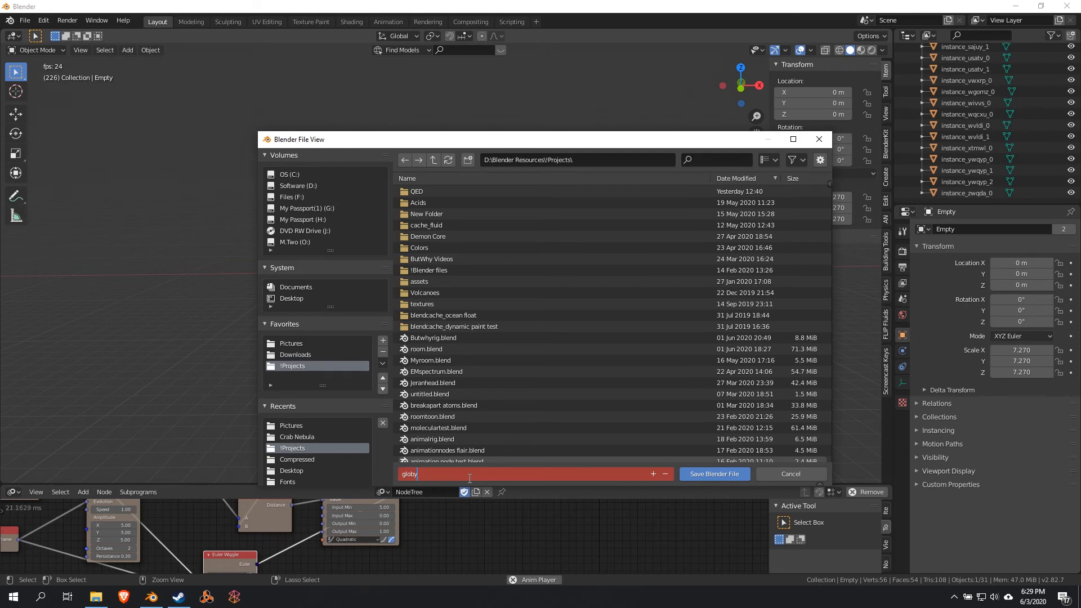
text(anim)
key(Return)
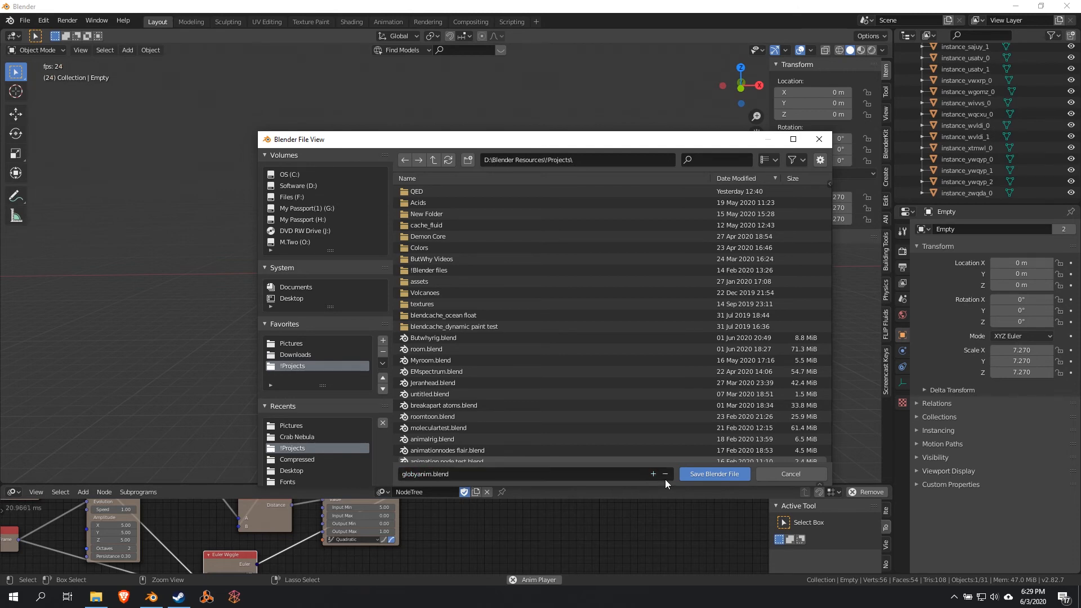
click(690, 478)
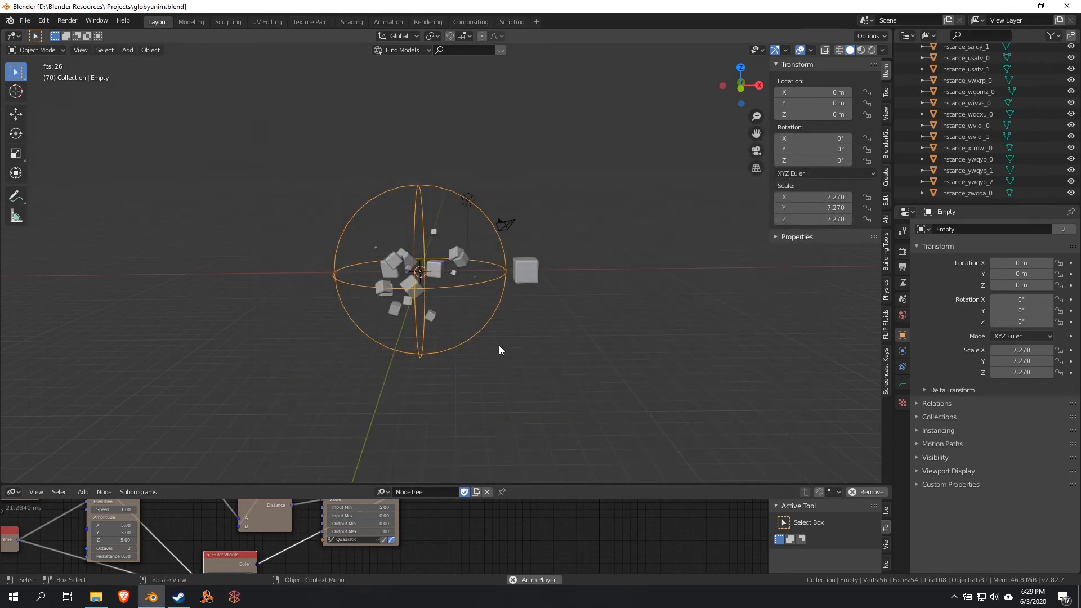
- Stop playback, enlarge the node editor, and select the cube instance instance_wivvs_0 to show its object properties
key(space)
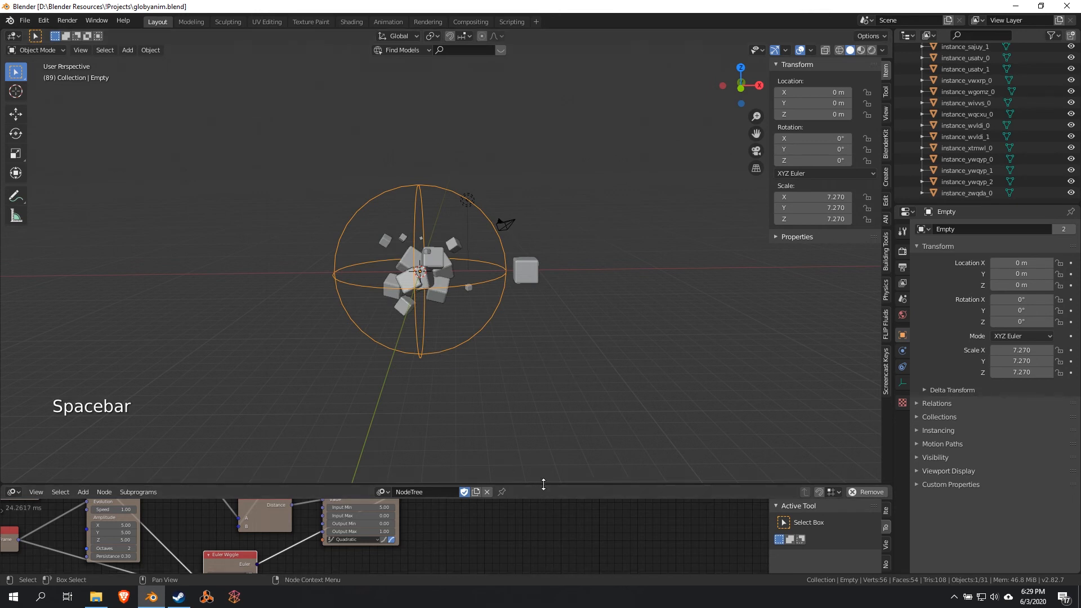
drag(545, 485, 545, 484)
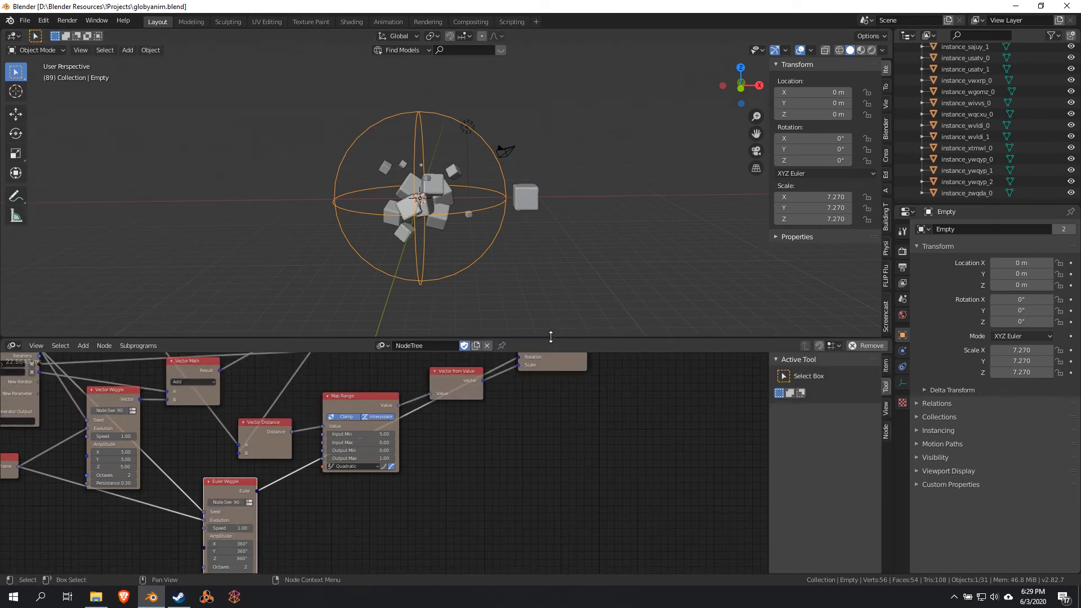
scroll(519, 260, up, 4)
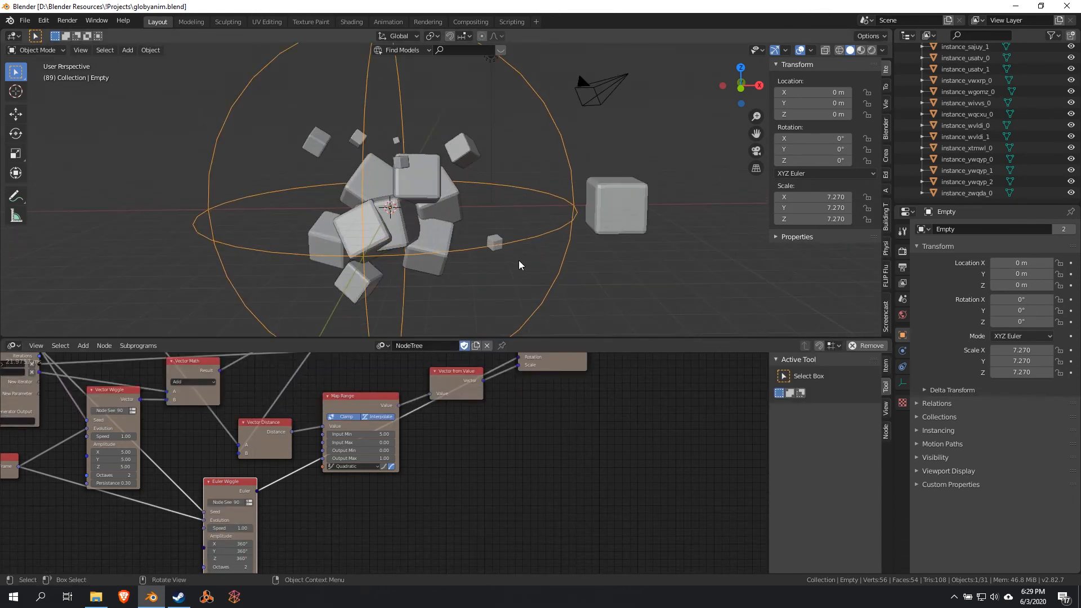
click(431, 185)
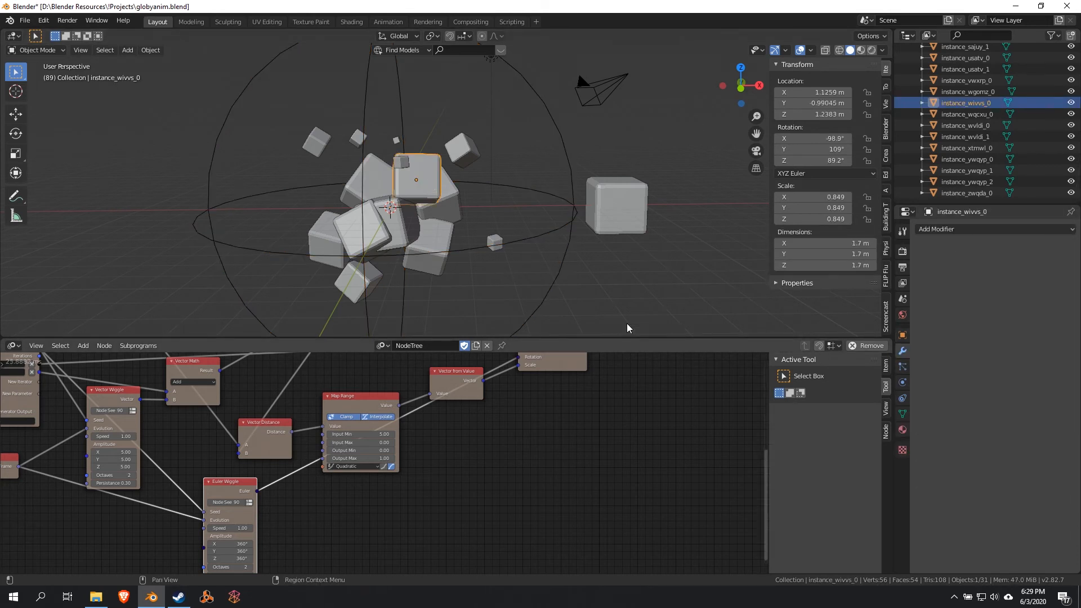
click(902, 335)
scroll(572, 251, down, 3)
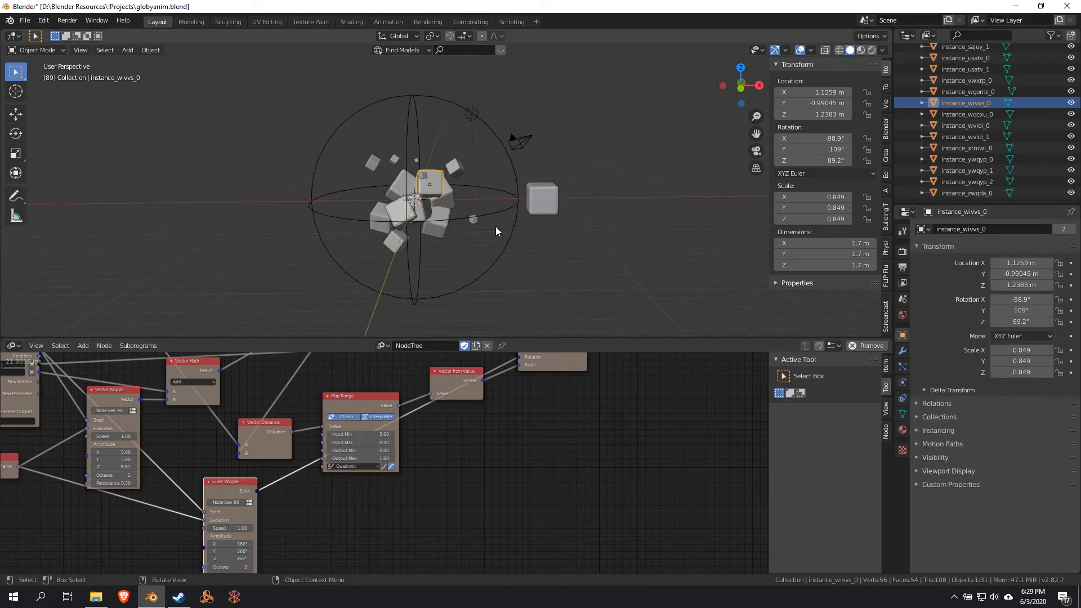
- Bring the Distribute Matrices and Object Instancer nodes into view and hide the node editor's sidebar
middle_drag(242, 461, 513, 589)
middle_drag(545, 502, 526, 531)
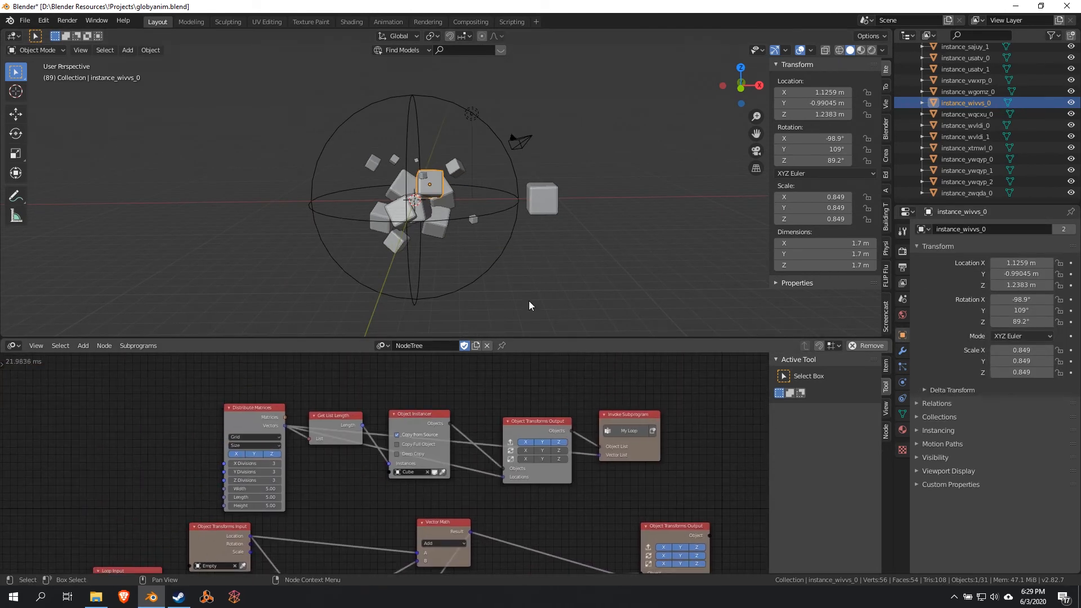
scroll(529, 305, up, 4)
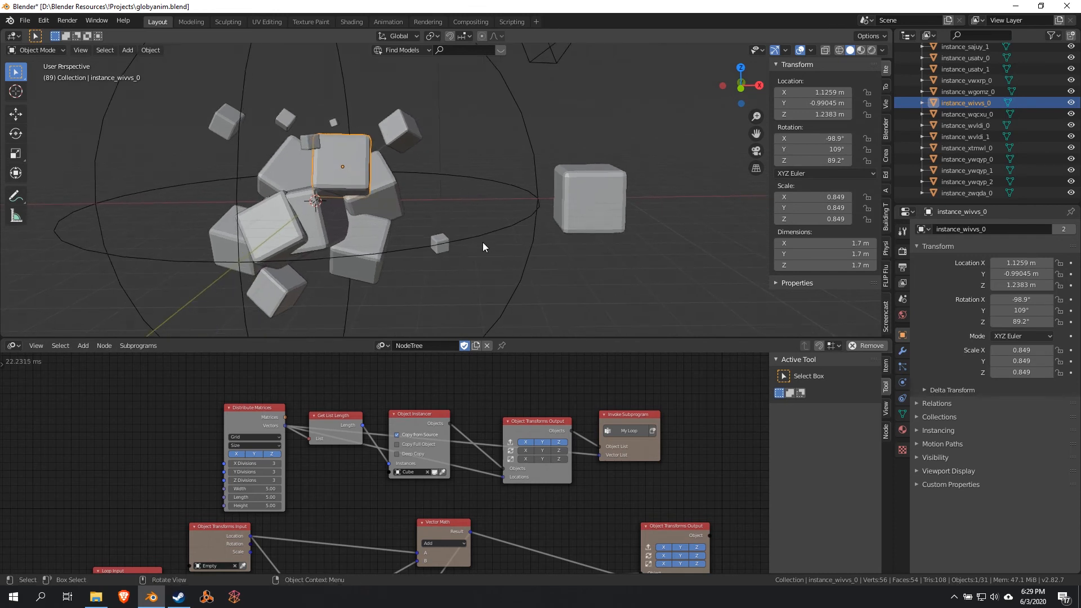
scroll(336, 500, up, 2)
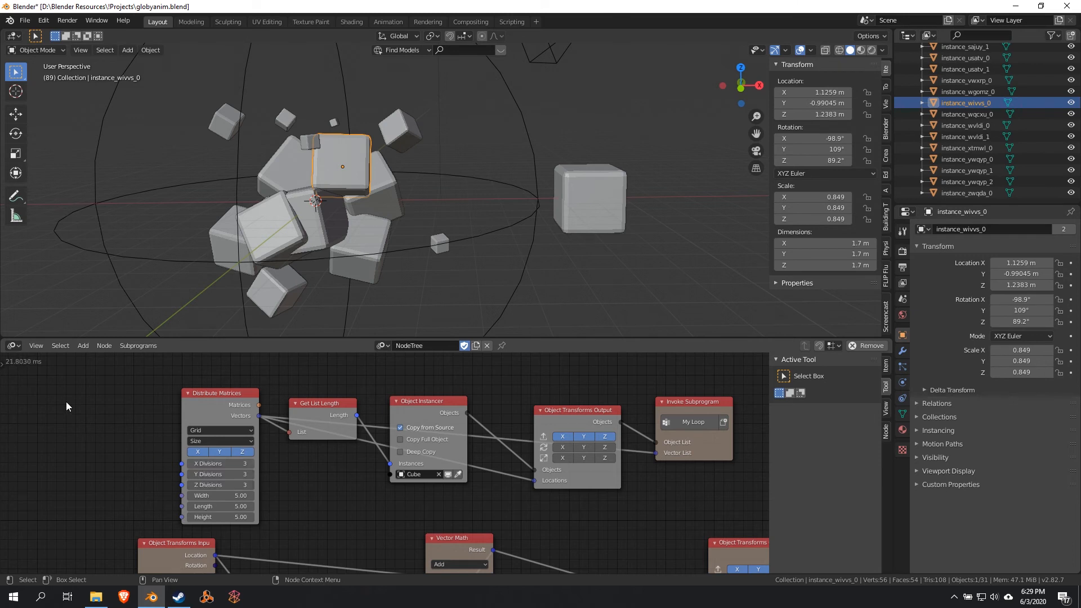
key(n)
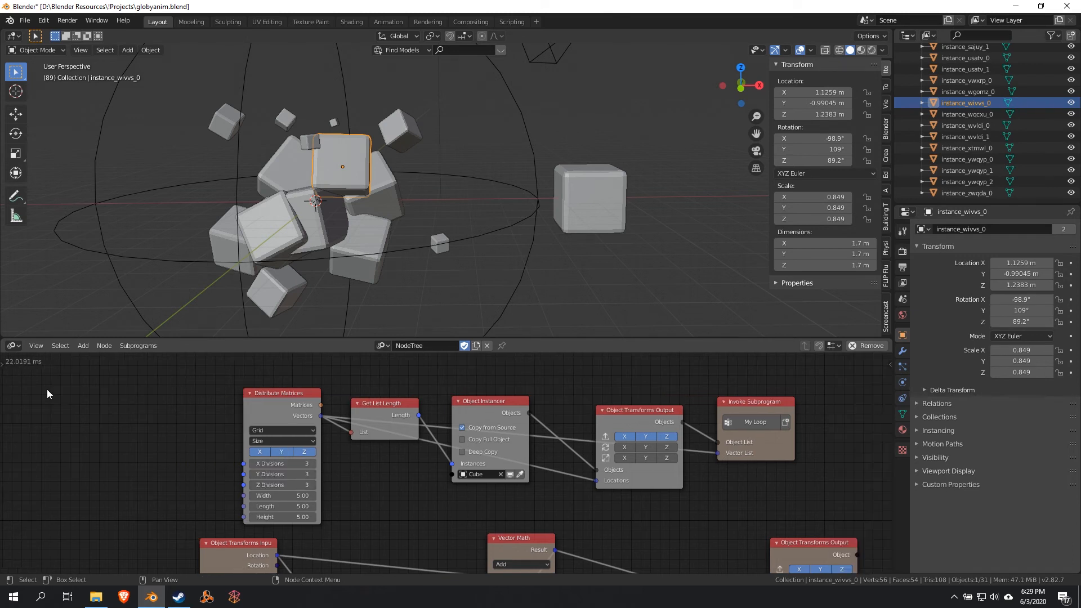
- Show the Animation Nodes settings and set auto execution to Tree Changed, Frame Changed and Property Changed instead of Always, then narrow the sidebar
key(n)
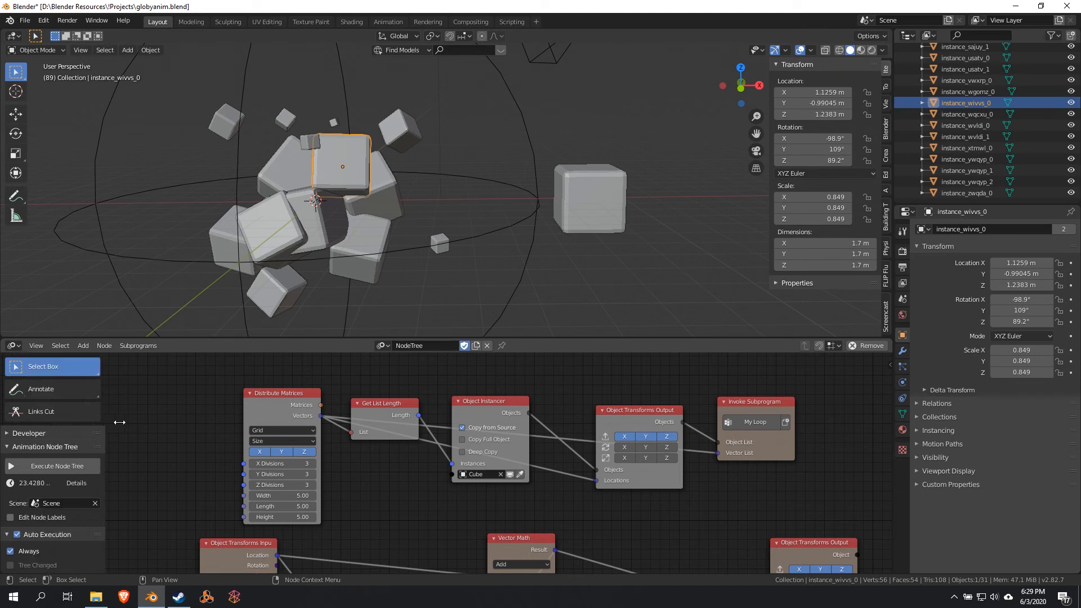
drag(16, 499, 11, 509)
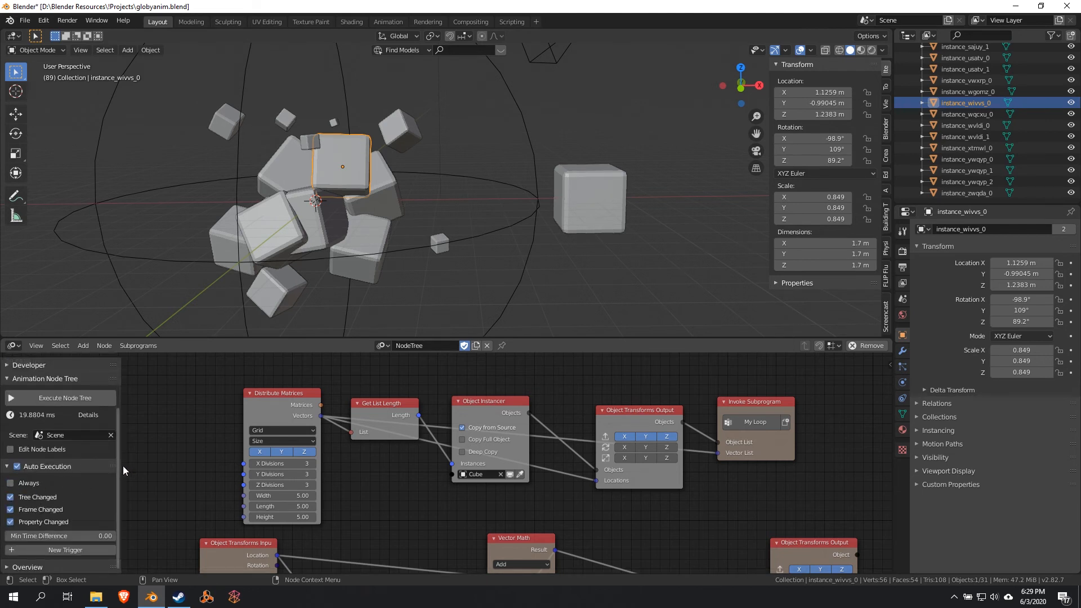
drag(120, 465, 52, 466)
- Set the X, Y and Z divisions of the Distribute Matrices node to 4
middle_drag(345, 489, 298, 502)
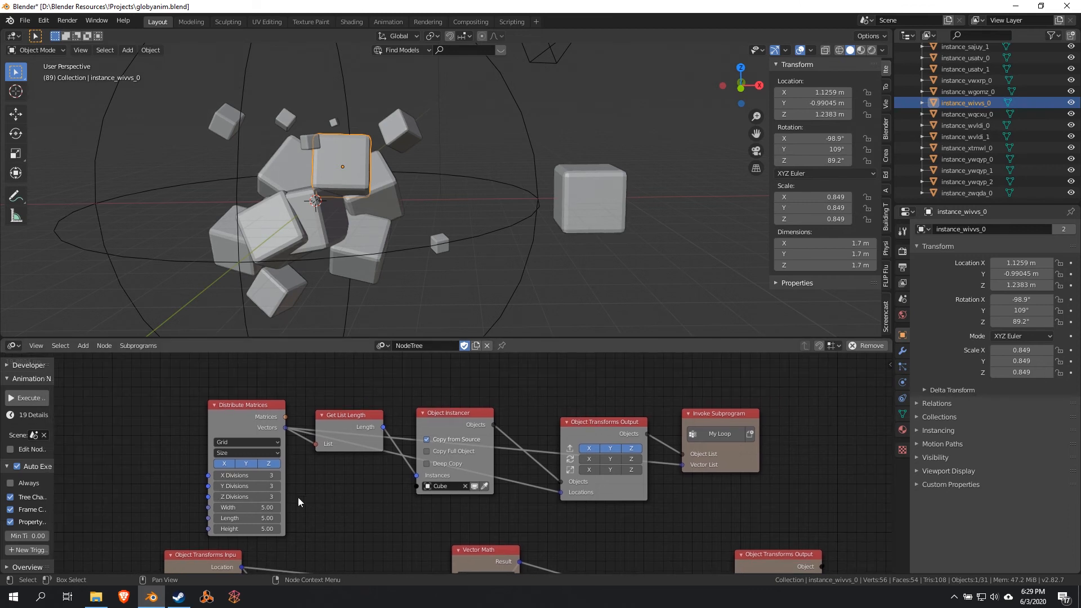
text(4)
key(Return)
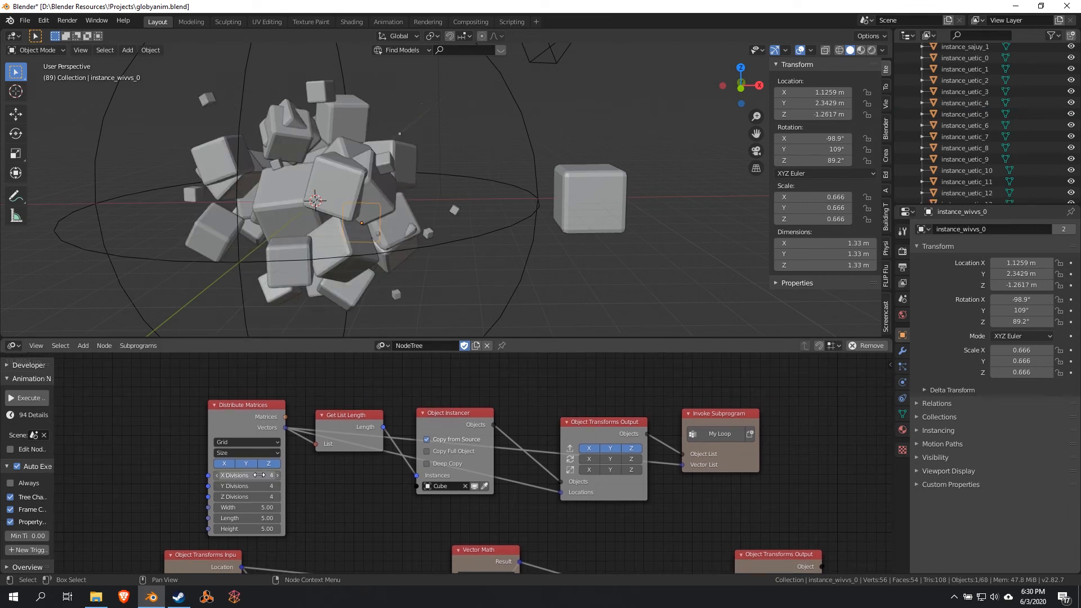
- Play the animation and view the denser cluster of cube instances from another angle
scroll(353, 249, down, 4)
mouse_move(320, 214)
middle_down()
mouse_move(334, 273)
mouse_move(335, 218)
mouse_move(319, 214)
middle_up()
key(space)
middle_drag(403, 246, 427, 248)
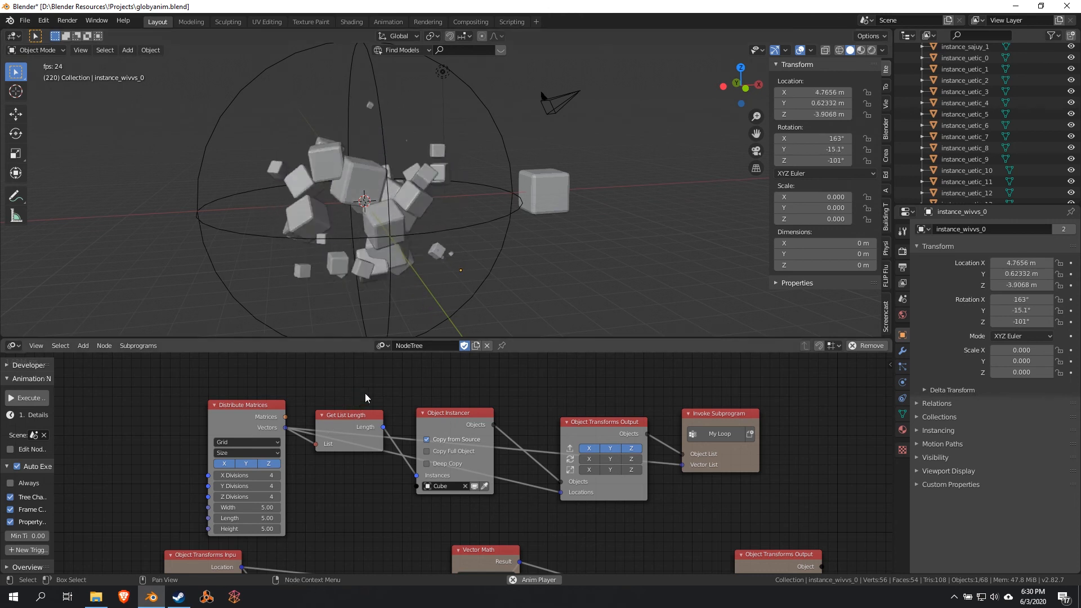
key(space)
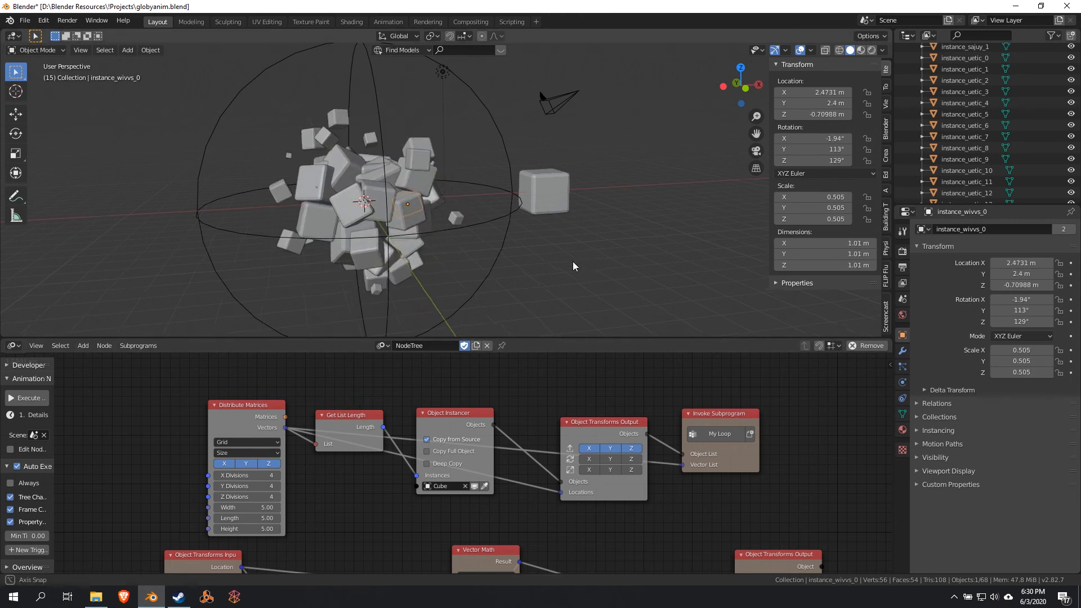
- Add a UV sphere and move it along the X axis to about 14.2 m, beyond the source cube
middle_drag(573, 262, 525, 261)
key(shift+a)
mouse_move(525, 261)
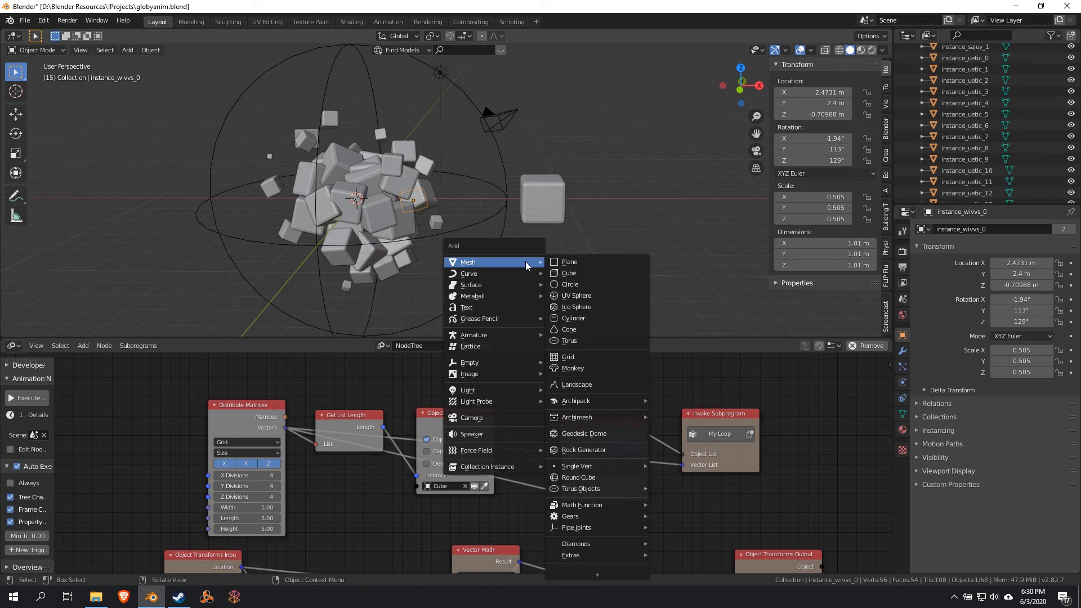
click(599, 293)
key(g)
key(x)
click(716, 262)
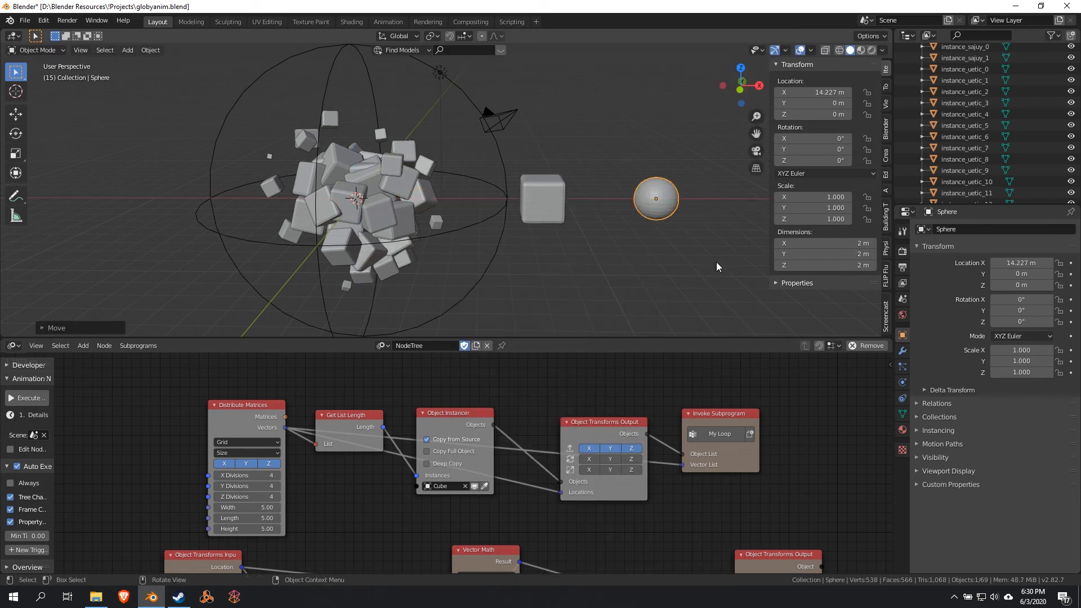
- Assign the UV sphere as the Object Instancer node's source object and play the animation to check the sphere instances
click(465, 411)
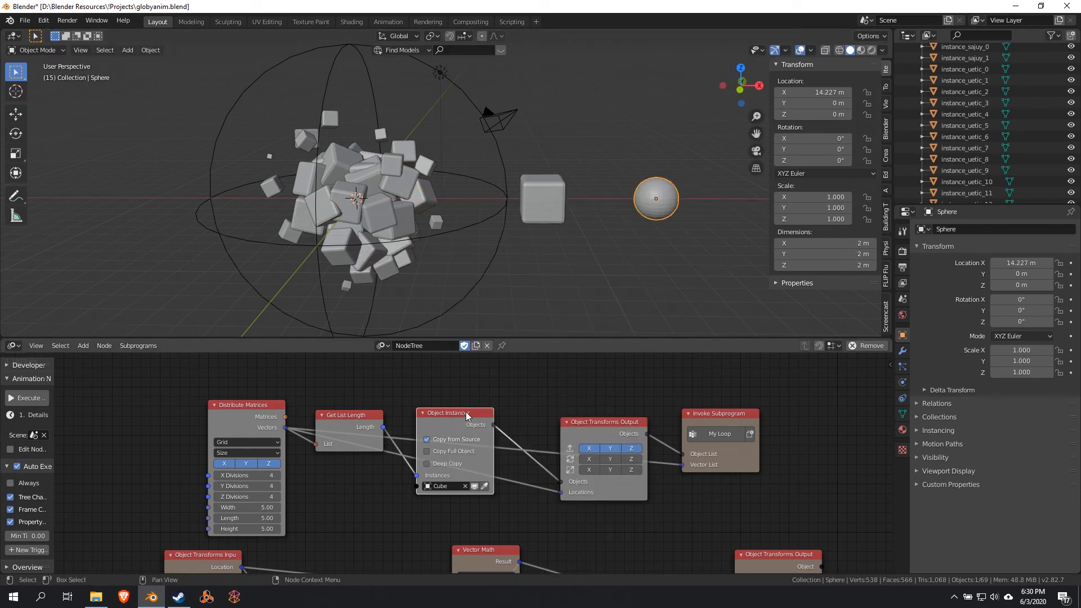
click(487, 488)
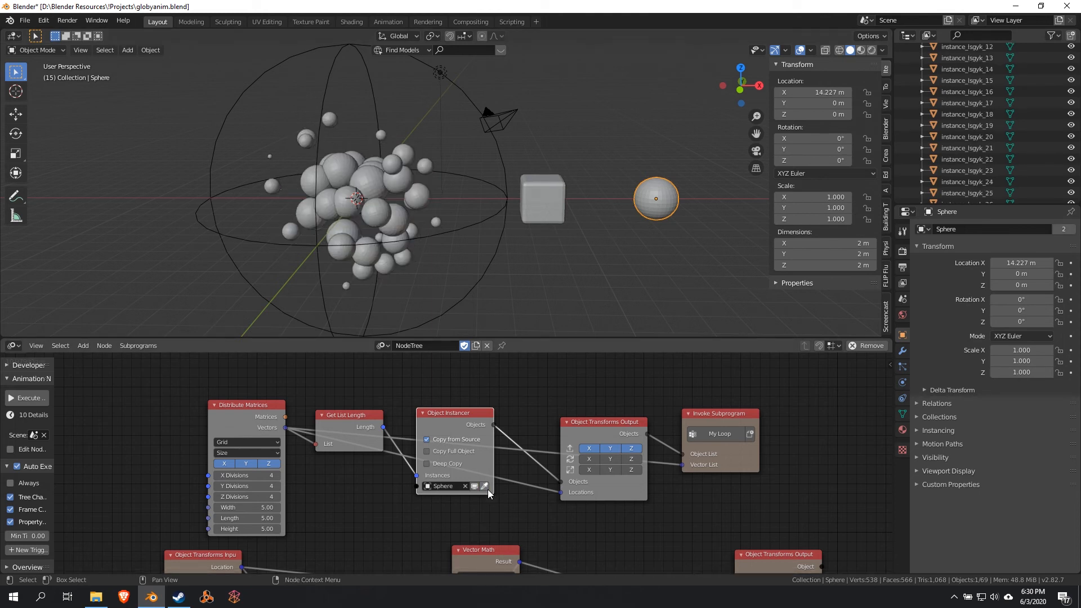
key(space)
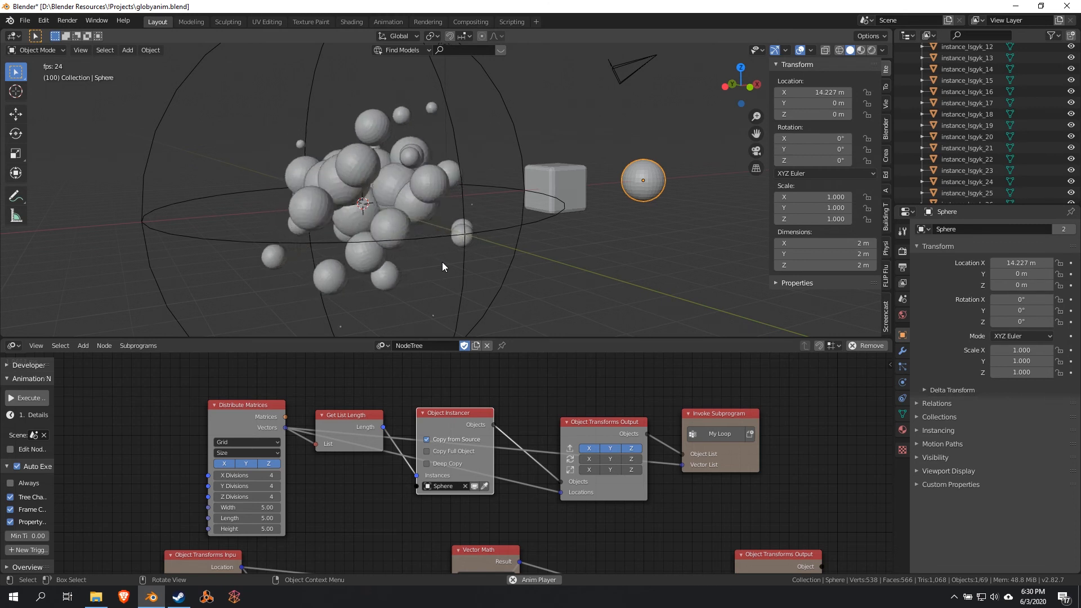
middle_drag(545, 265, 510, 271)
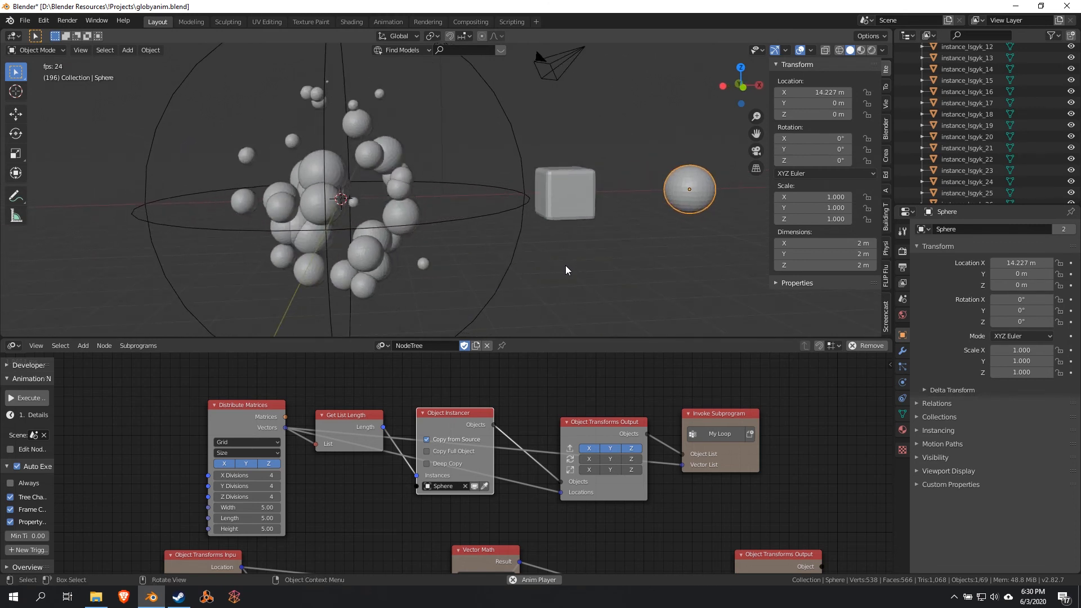
key(space)
- Delete the source UV sphere from the scene
scroll(569, 265, down, 4)
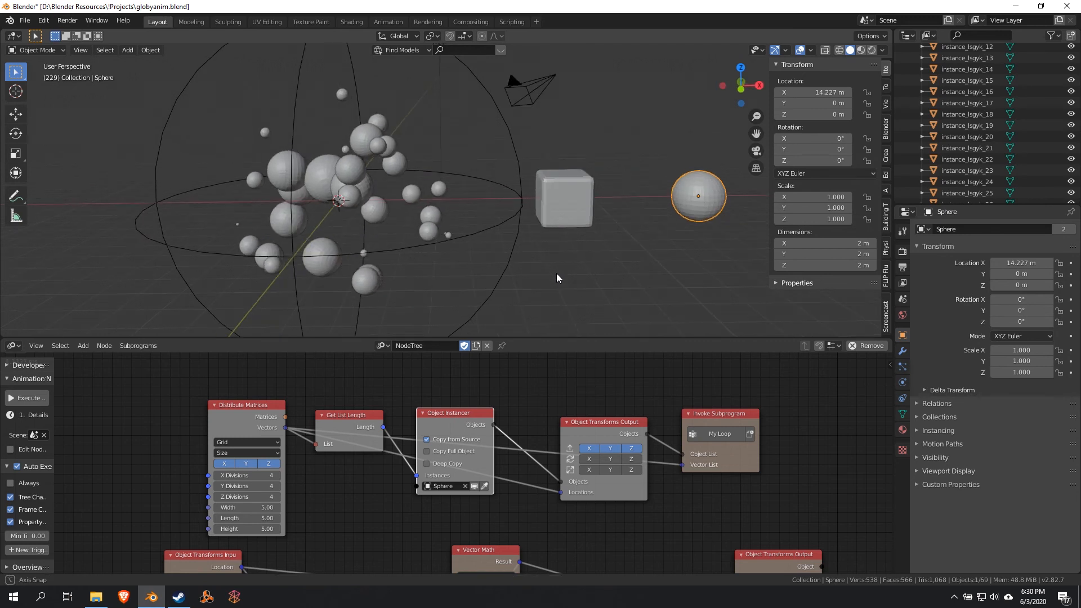
key(x)
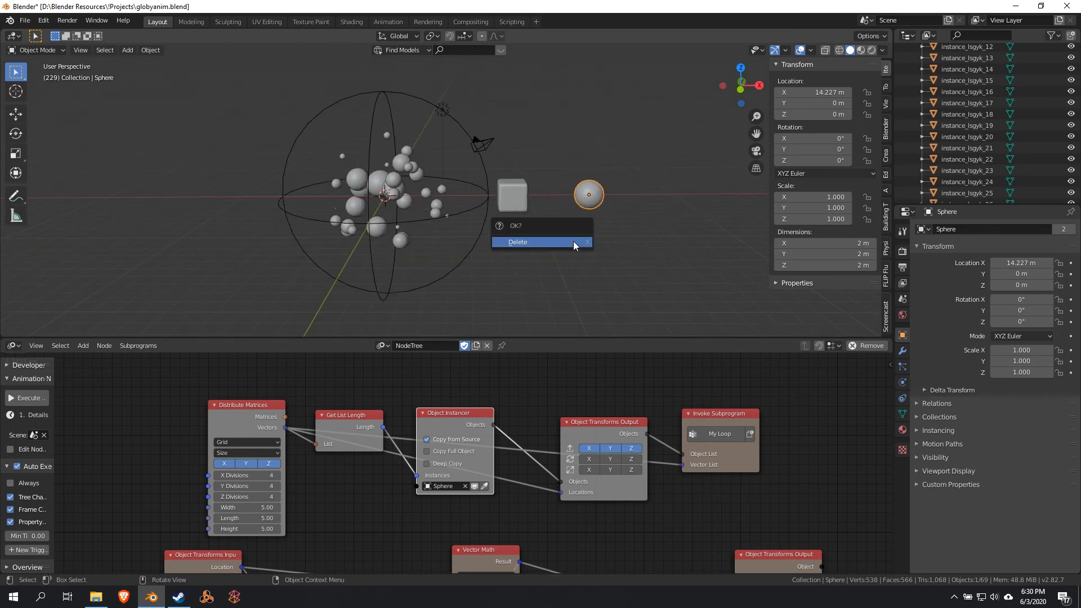
click(573, 241)
- Add a metaball Ball and move it along the X axis to about 15.6 m, beyond the source cube
key(shift+a)
mouse_move(448, 220)
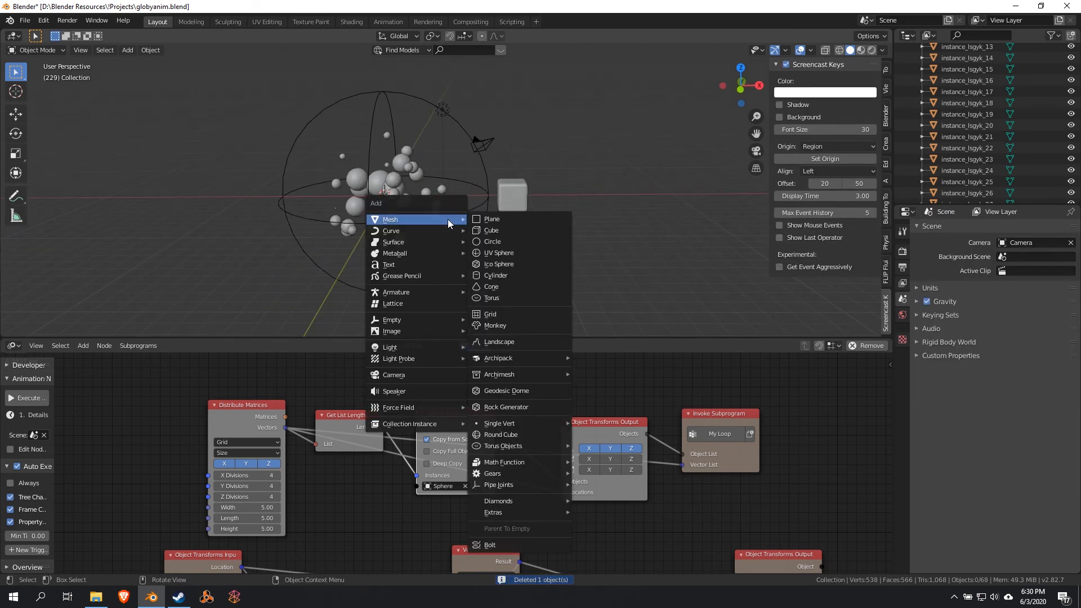
mouse_move(437, 253)
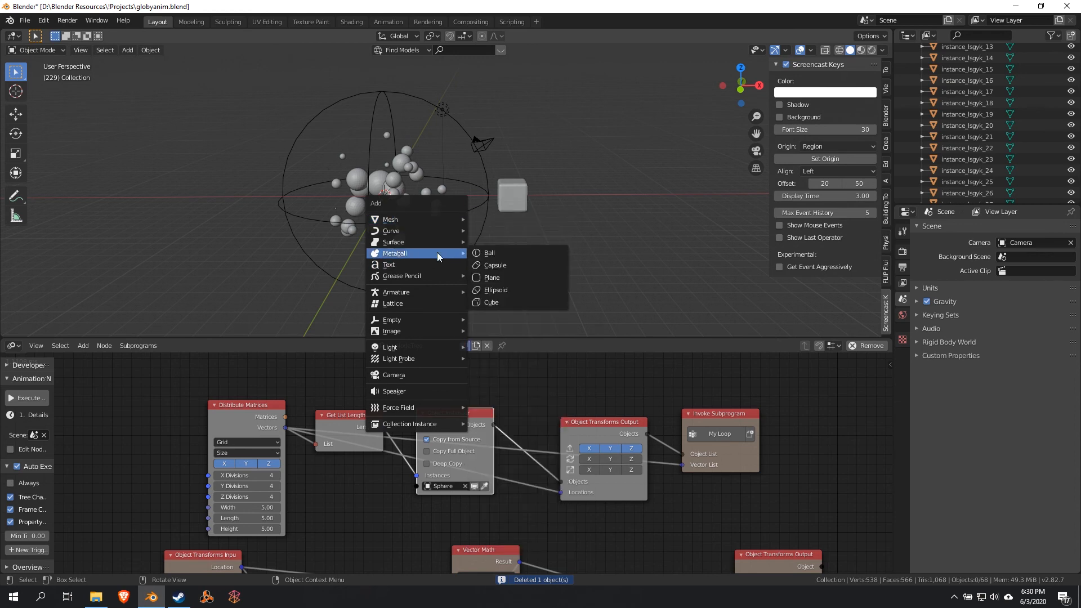
click(501, 252)
key(g)
key(x)
click(647, 222)
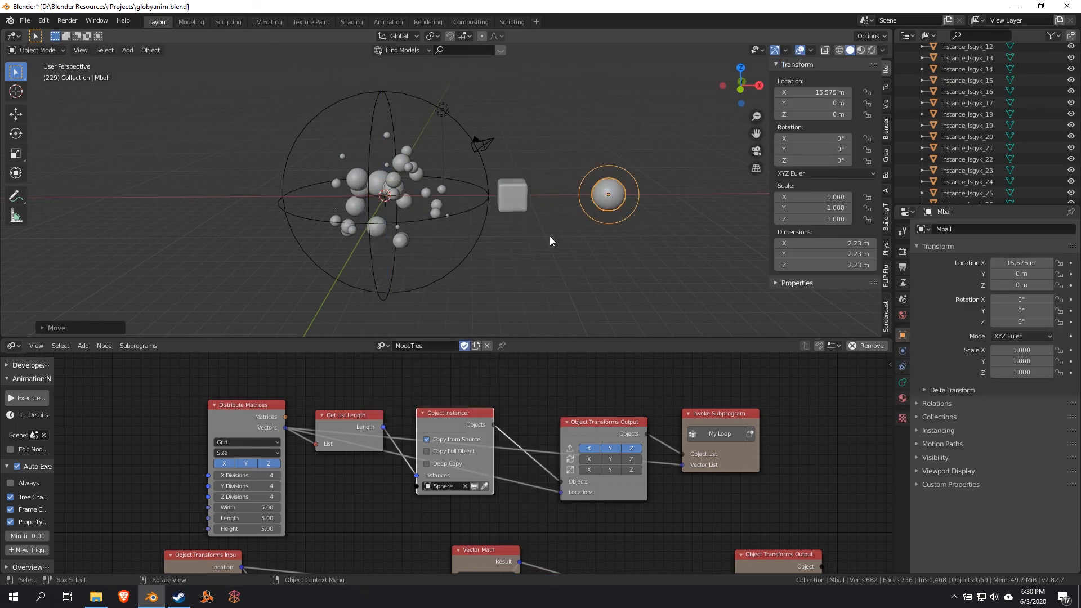
- Assign the metaball as the Object Instancer node's source object and shift that node slightly upward in the tree
scroll(520, 238, up, 4)
mouse_move(387, 233)
middle_down()
mouse_move(499, 221)
mouse_move(397, 242)
middle_up()
scroll(546, 248, down, 3)
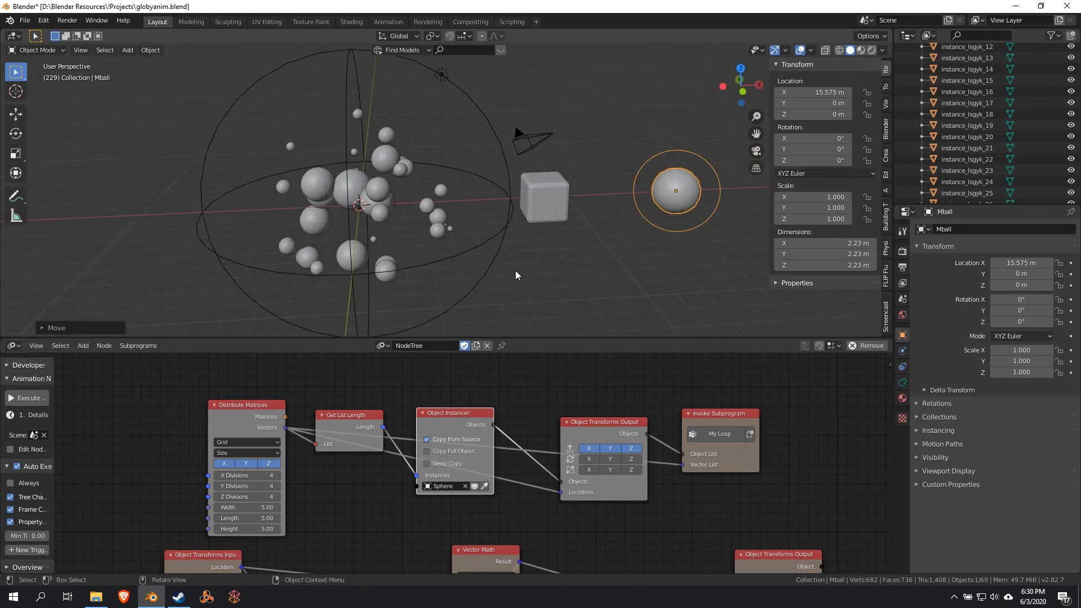
scroll(516, 274, up, 2)
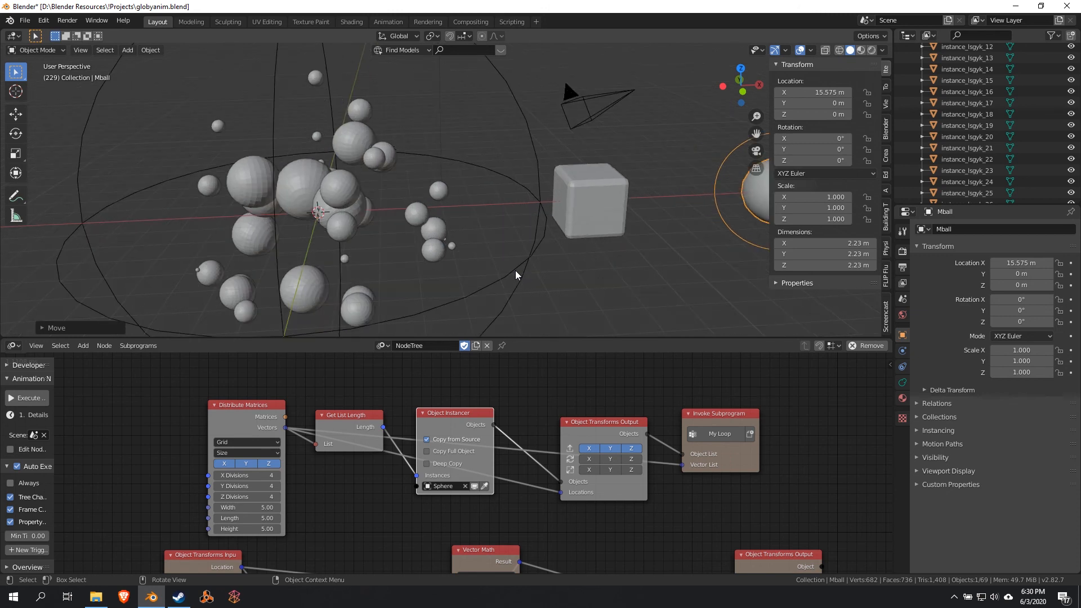
scroll(516, 274, down, 2)
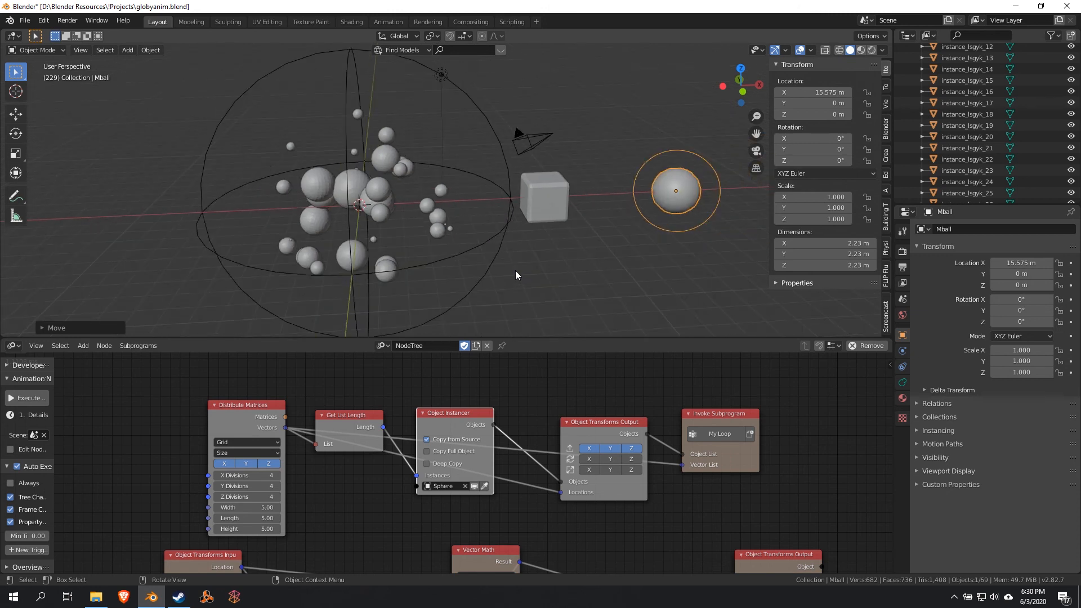
scroll(516, 275, up, 2)
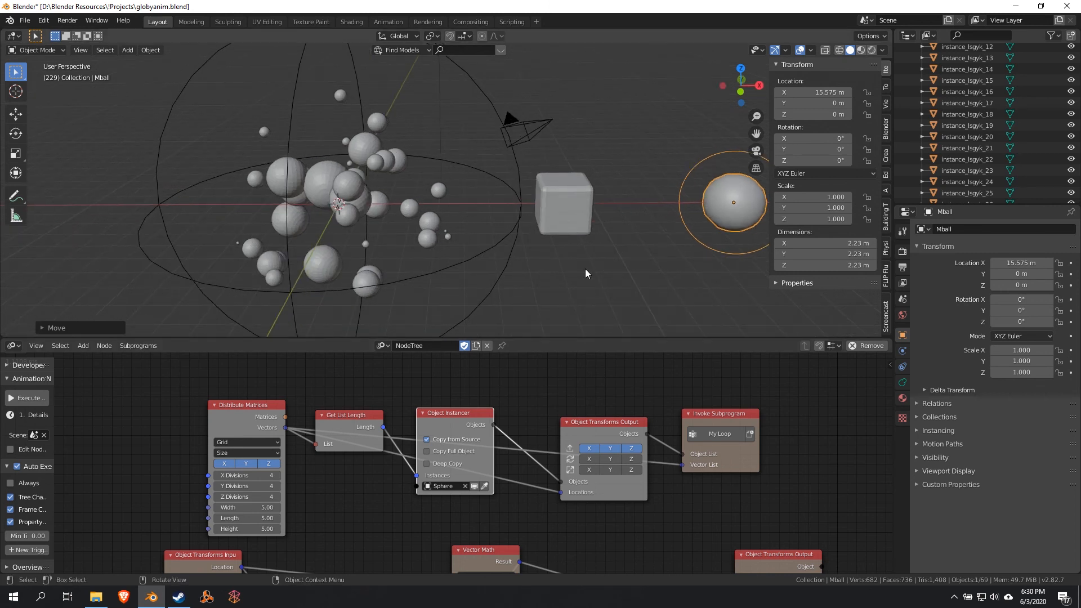
click(489, 491)
middle_drag(552, 281, 496, 256)
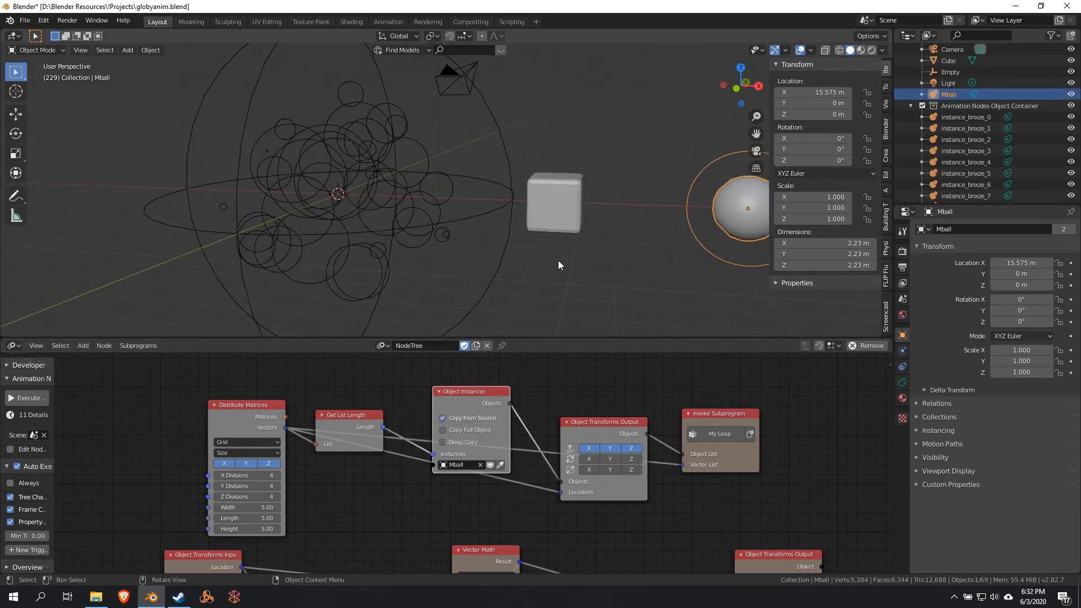
middle_drag(559, 260, 579, 269)
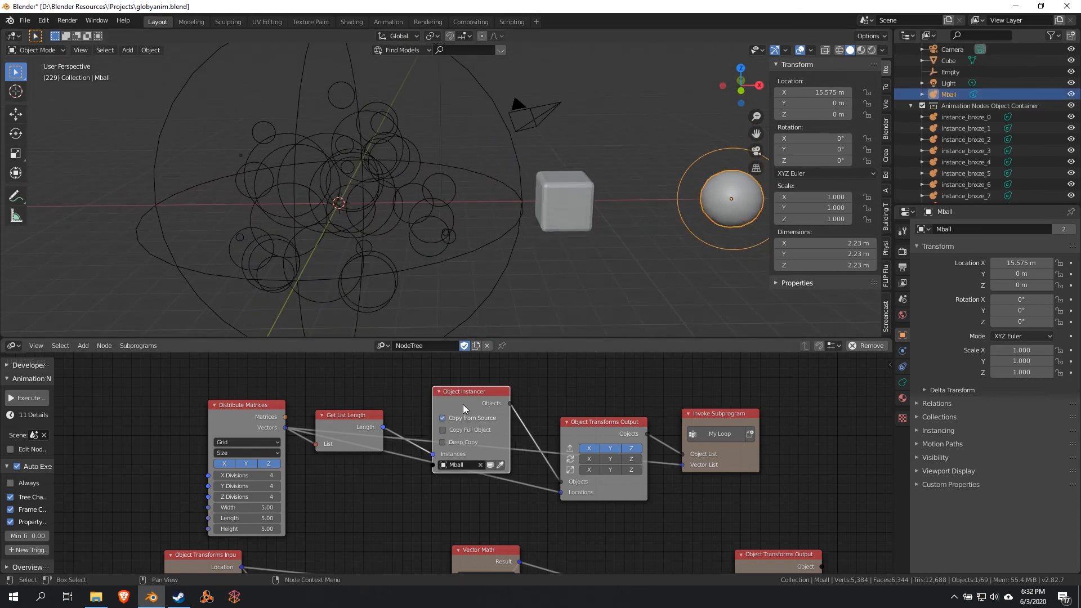
scroll(477, 395, up, 2)
drag(481, 402, 496, 375)
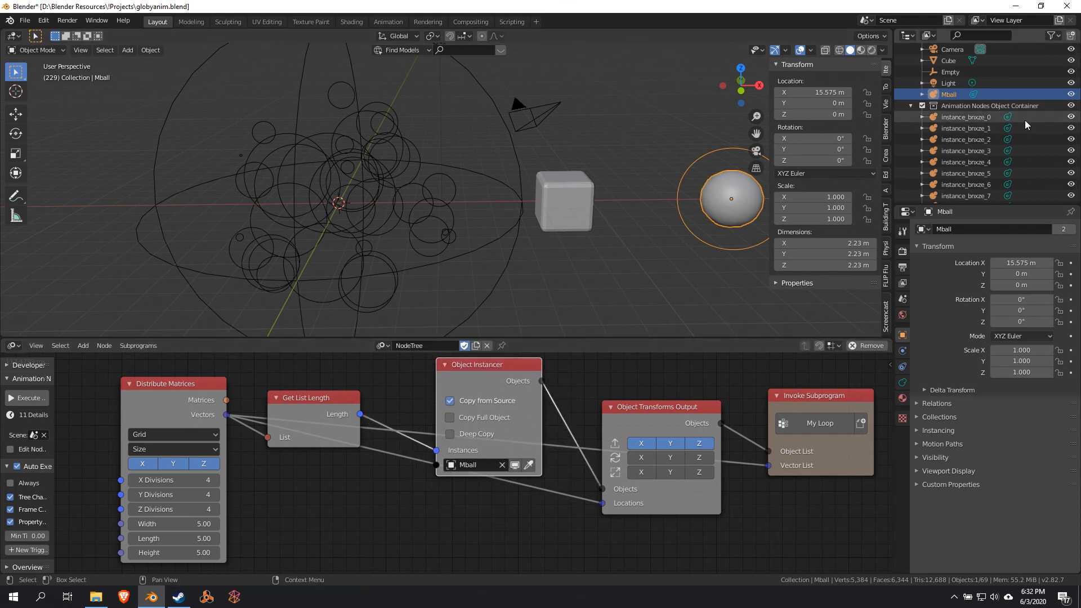
- Look through the metaball instances in the outliner and rename the source metaball to Greg
scroll(980, 121, down, 5)
scroll(968, 145, down, 2)
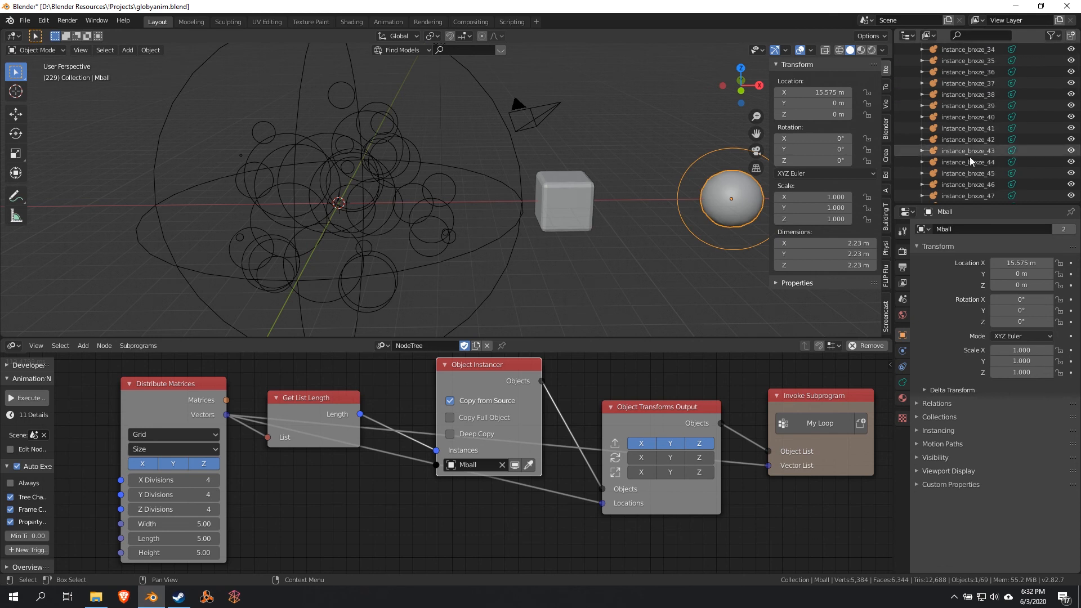
scroll(953, 120, up, 5)
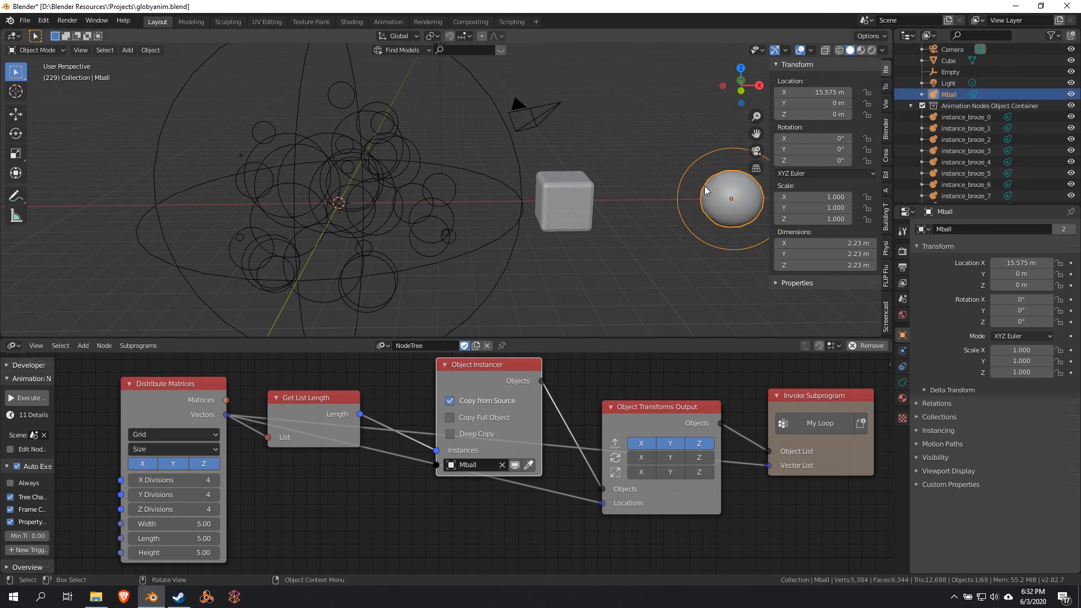
scroll(694, 200, down, 2)
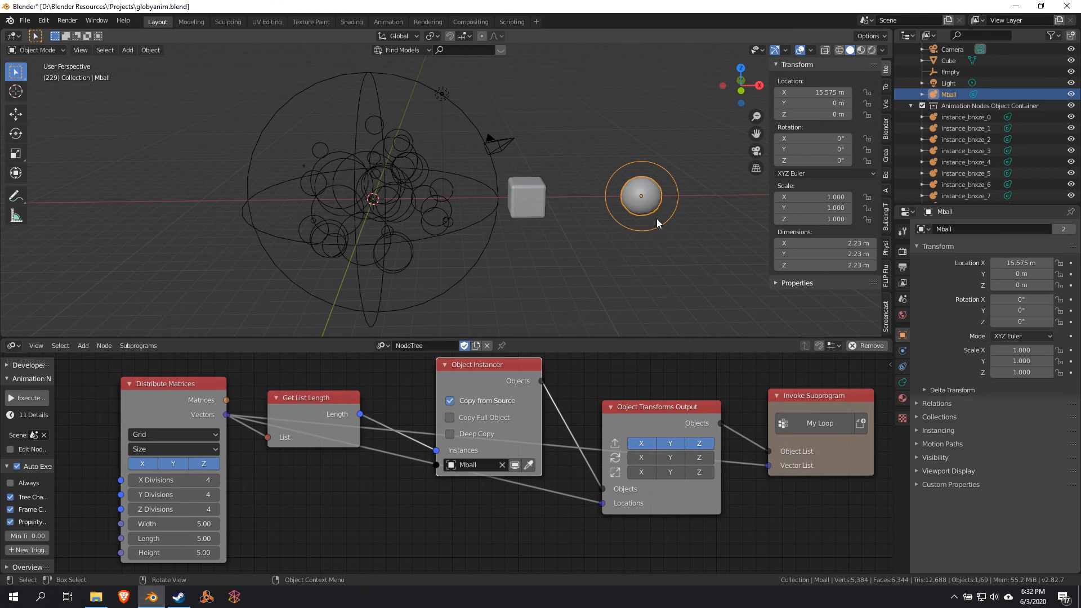
double_click(954, 95)
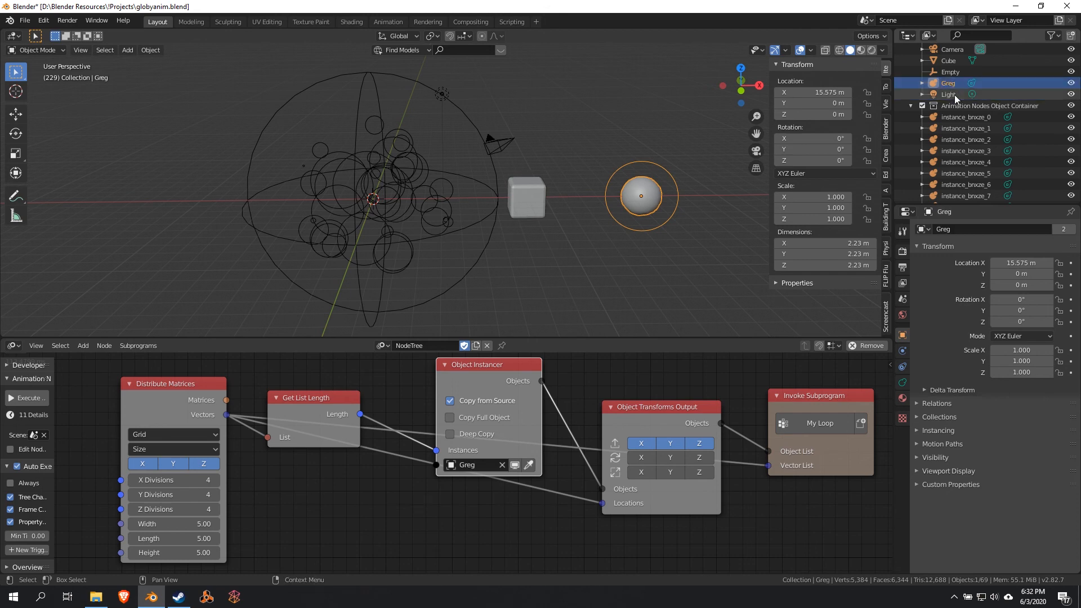
key(Return)
- Enable Copy Full Object on the Object Instancer node and play the animation to check the metaball instances
scroll(472, 437, up, 3)
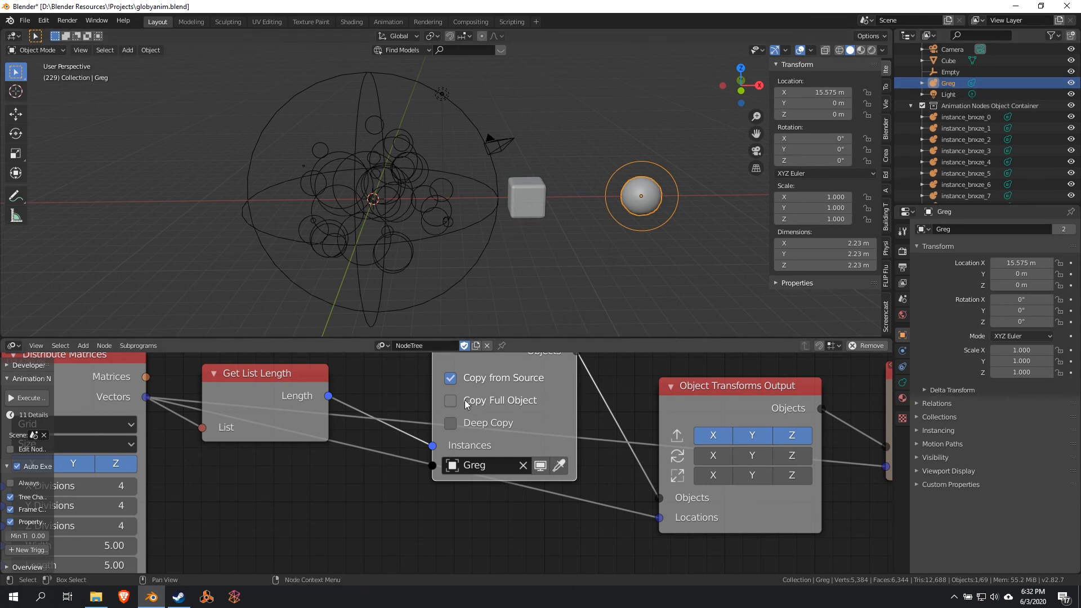
click(451, 401)
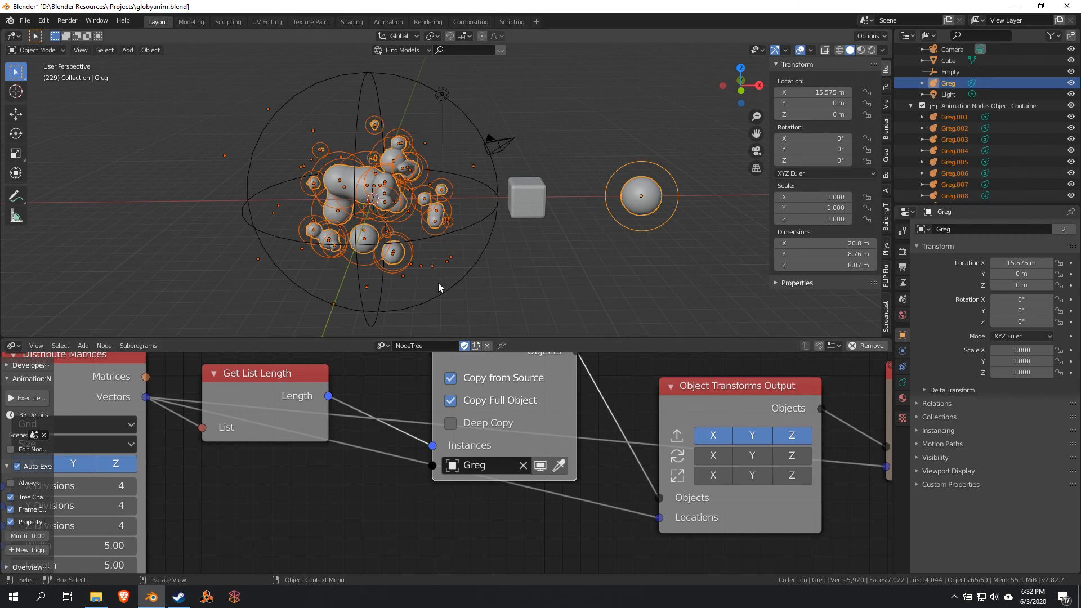
scroll(416, 270, up, 5)
middle_drag(393, 258, 415, 237)
key(space)
scroll(455, 239, down, 3)
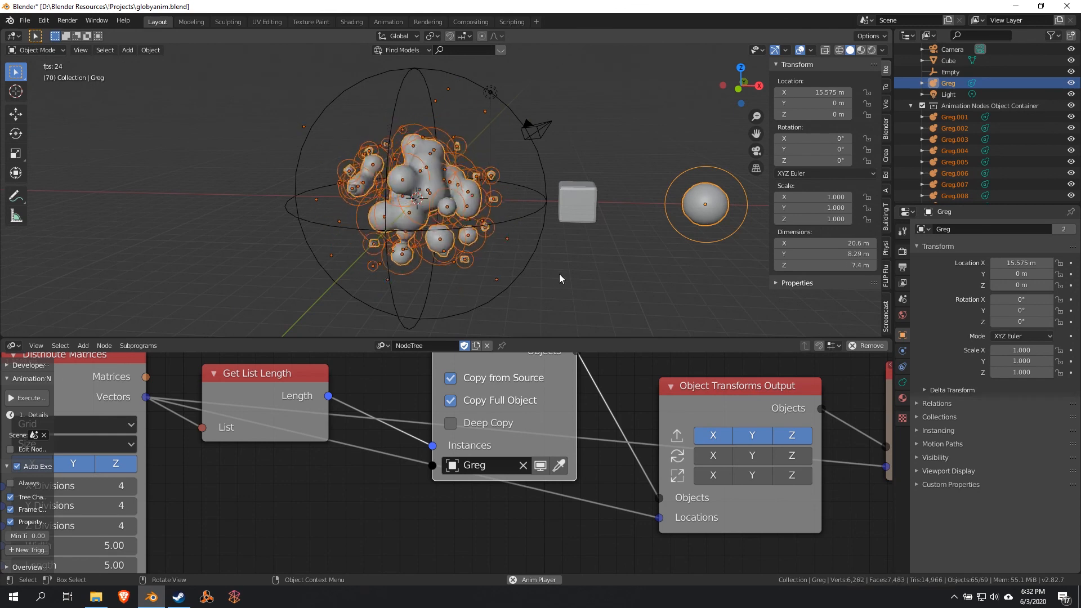
- Watch the playing metaball animation in an enlarged 3D viewport with everything deselected, and restore the node editor's height to show the instancing nodes
drag(609, 338, 596, 410)
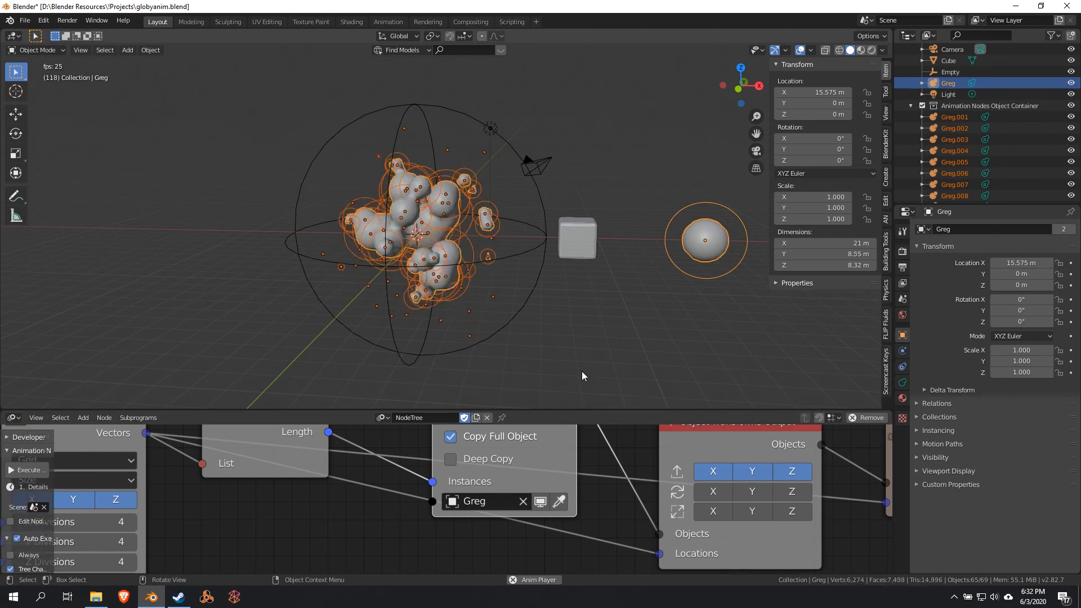
click(577, 361)
middle_drag(578, 361, 520, 325)
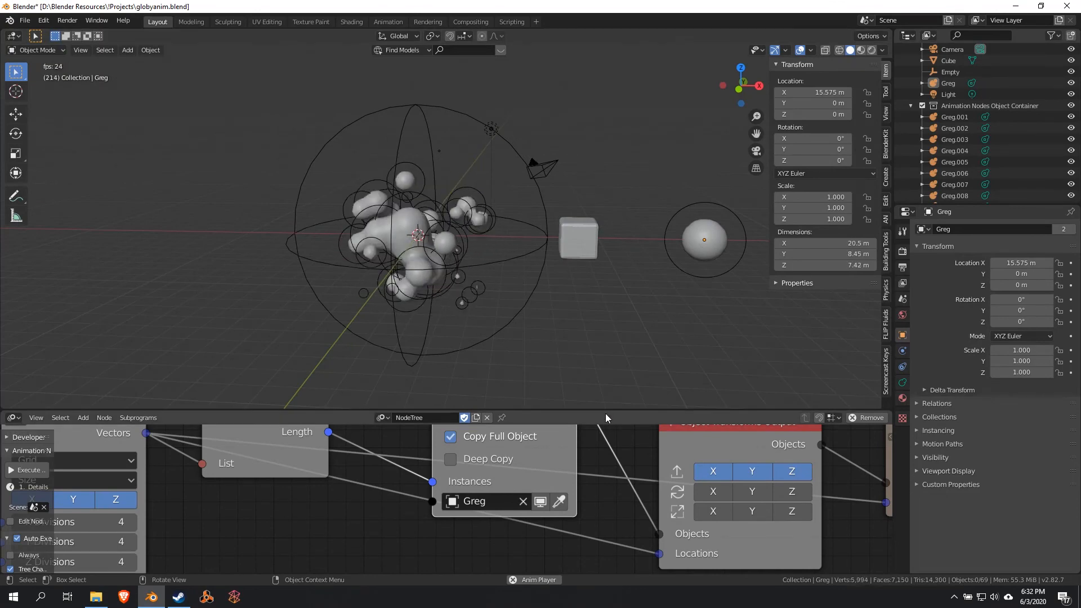
drag(599, 412, 603, 354)
scroll(606, 307, down, 2)
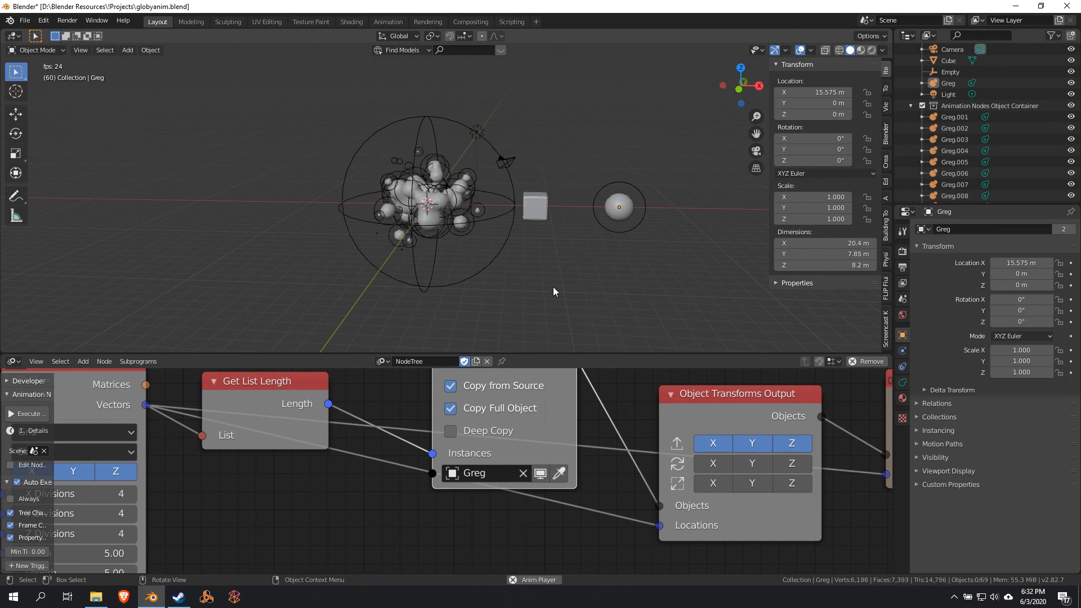
scroll(579, 309, down, 2)
scroll(547, 485, down, 4)
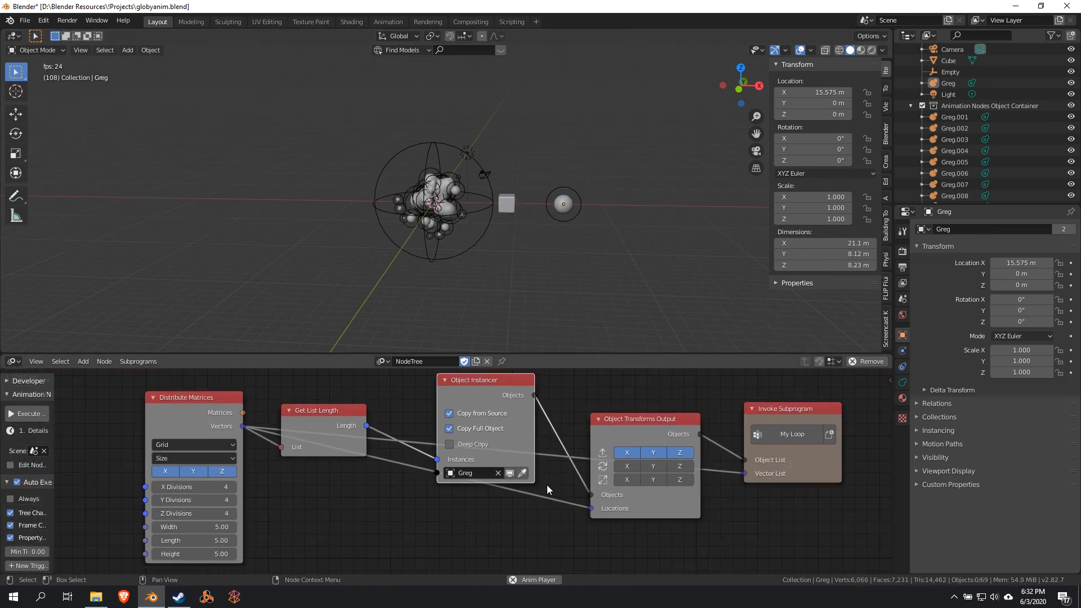
- Select the sphere empty and disconnect its location from input A of the Vector Math Add node feeding the loop's output location
click(468, 212)
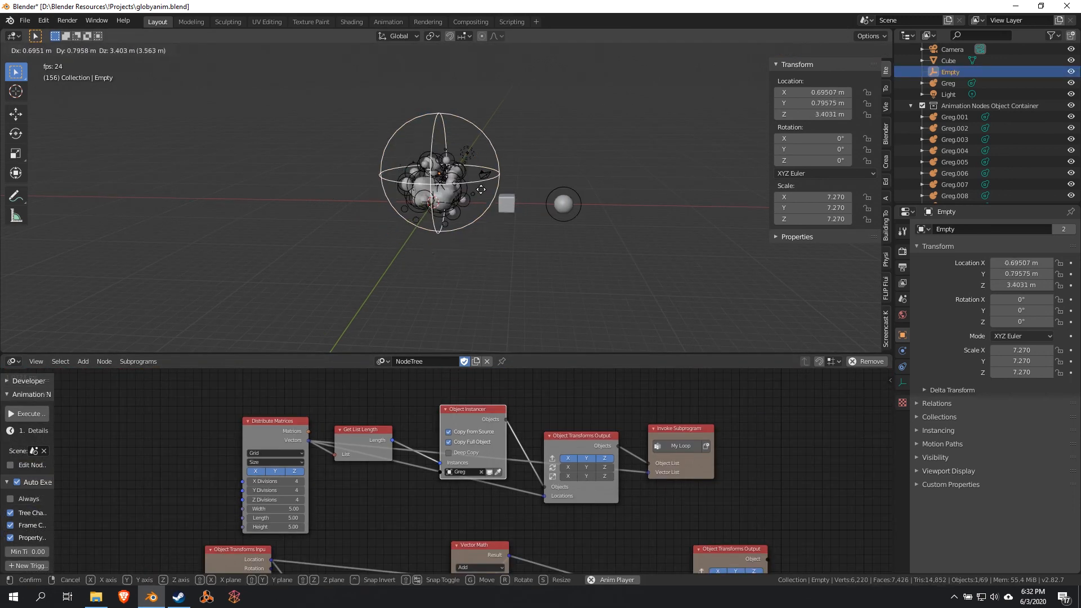
middle_drag(429, 543, 400, 393)
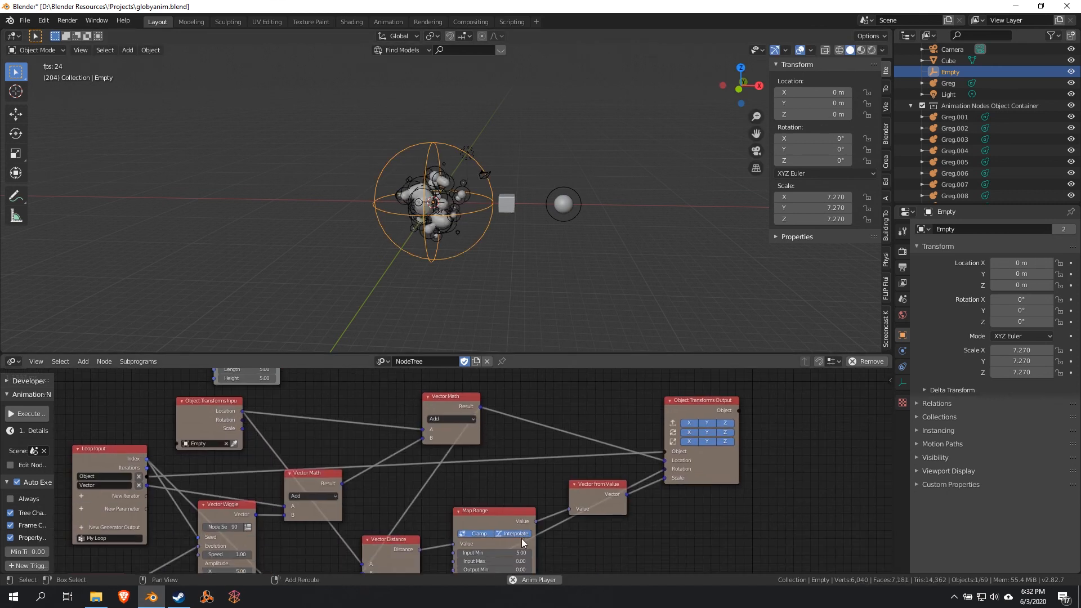
scroll(411, 480, up, 3)
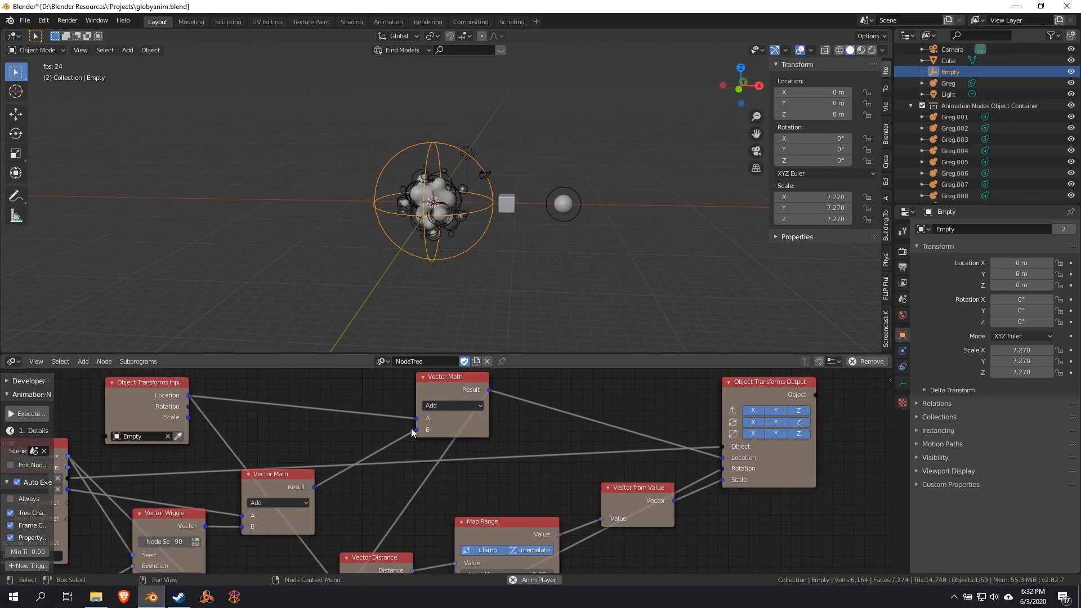
drag(416, 418, 374, 397)
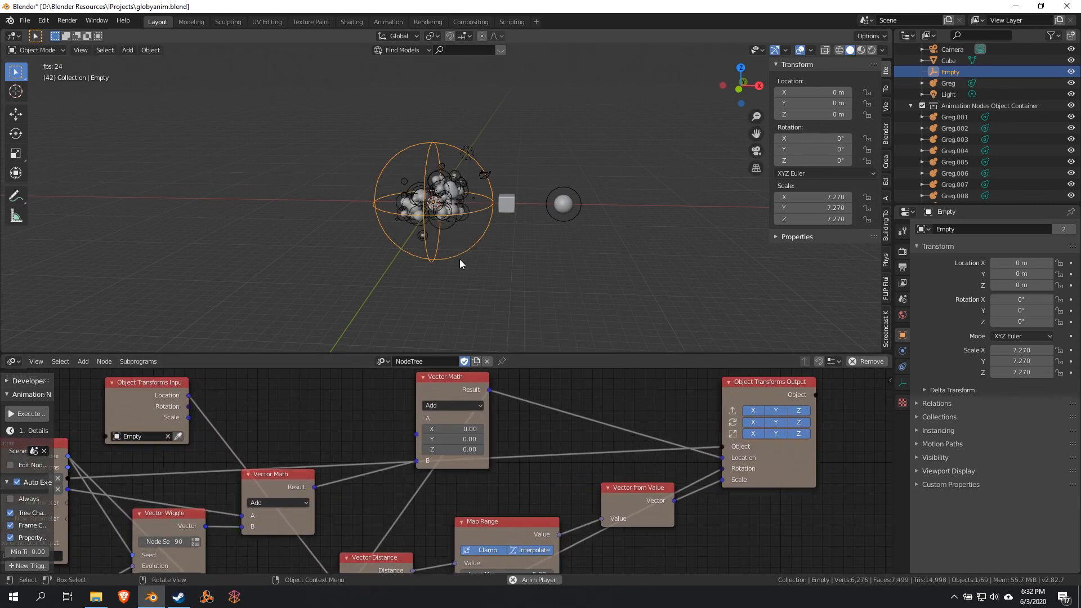
- Move the sphere empty among the playing metaballs and place it at about X 0.81 m, Y 0.09 m, Z -0.05 m
scroll(474, 258, up, 3)
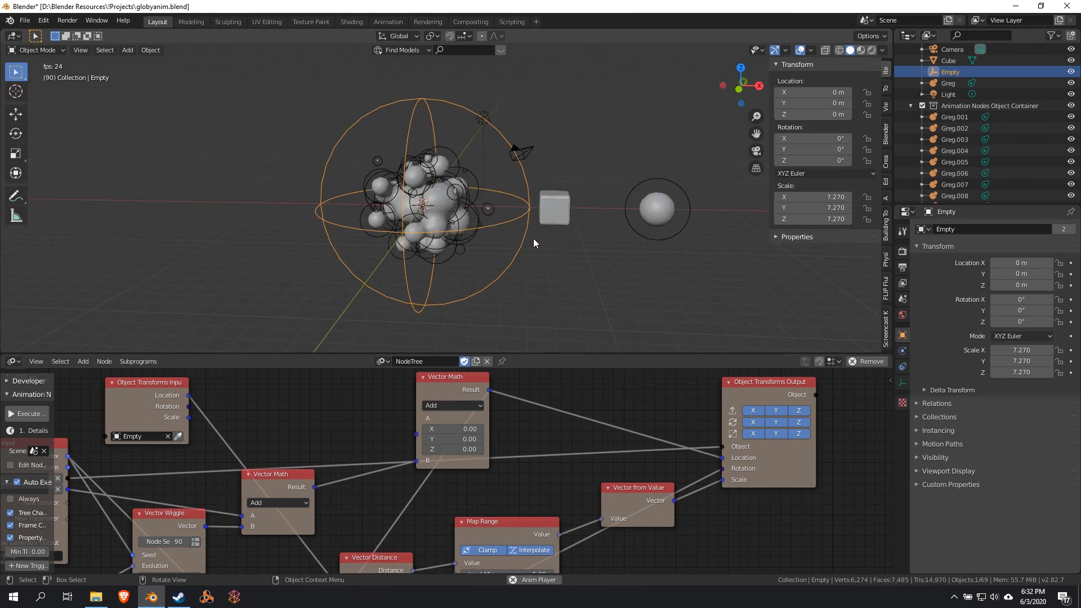
key(g)
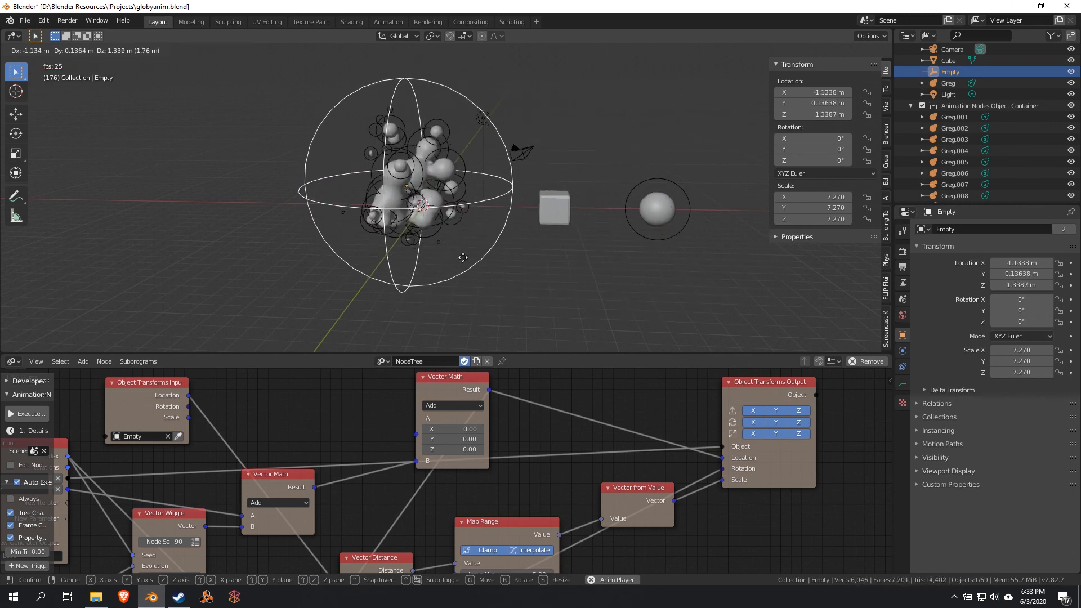
click(535, 273)
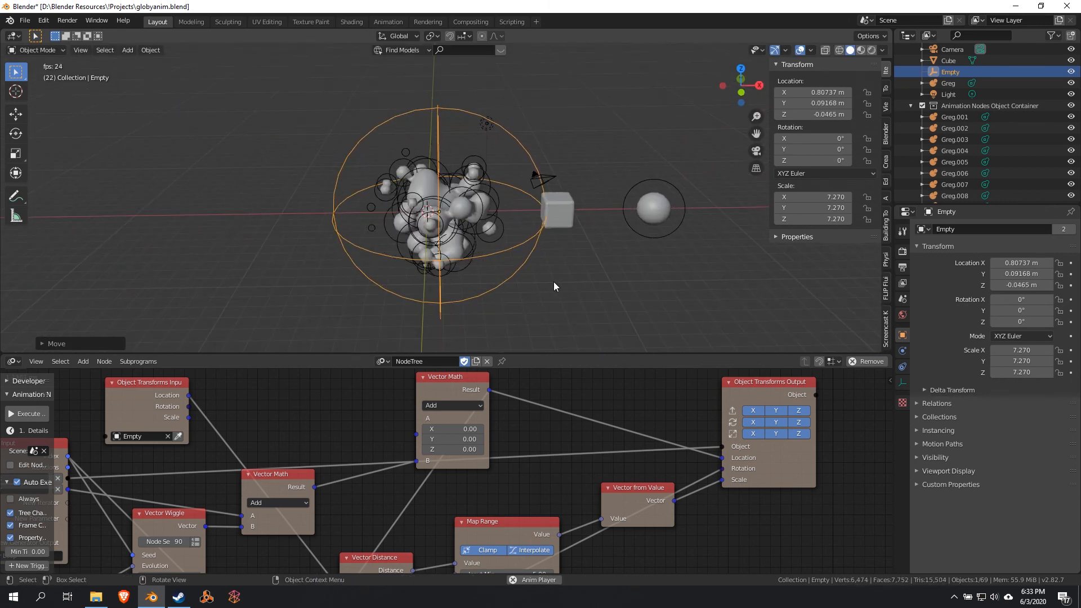
- Look over the complete node tree, covering the instancing nodes and the My Loop subprogram
scroll(445, 428, down, 2)
middle_drag(382, 430, 360, 518)
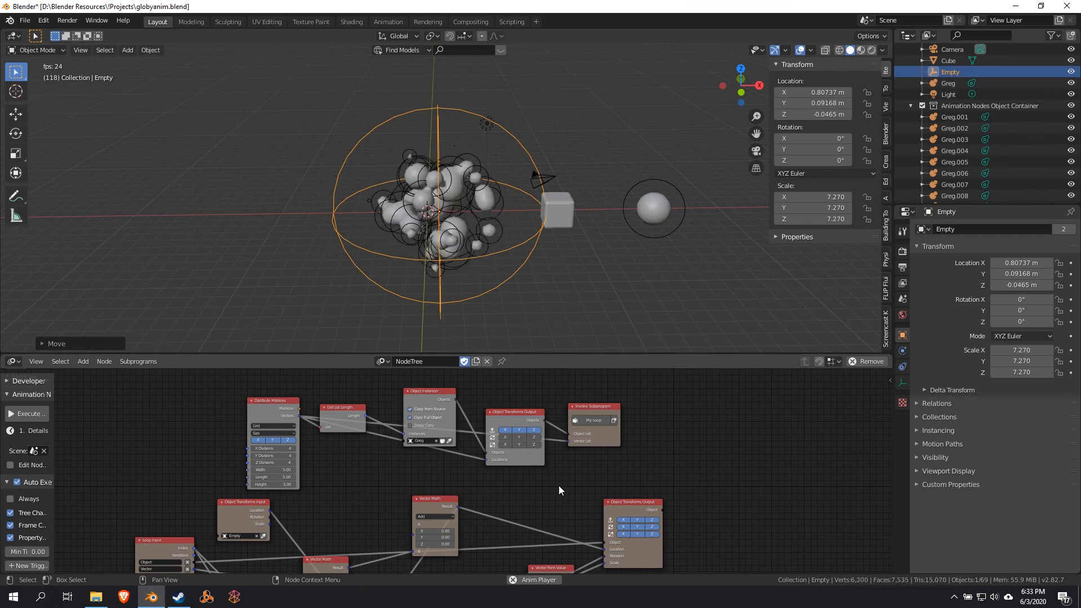
middle_drag(350, 495, 363, 428)
scroll(405, 451, down, 6)
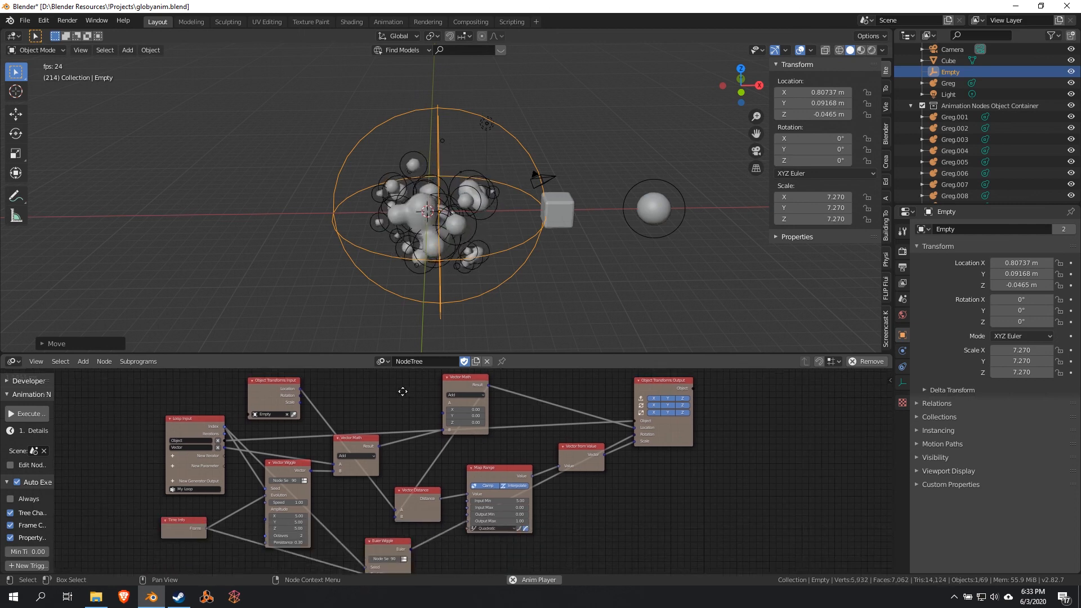
scroll(481, 458, up, 2)
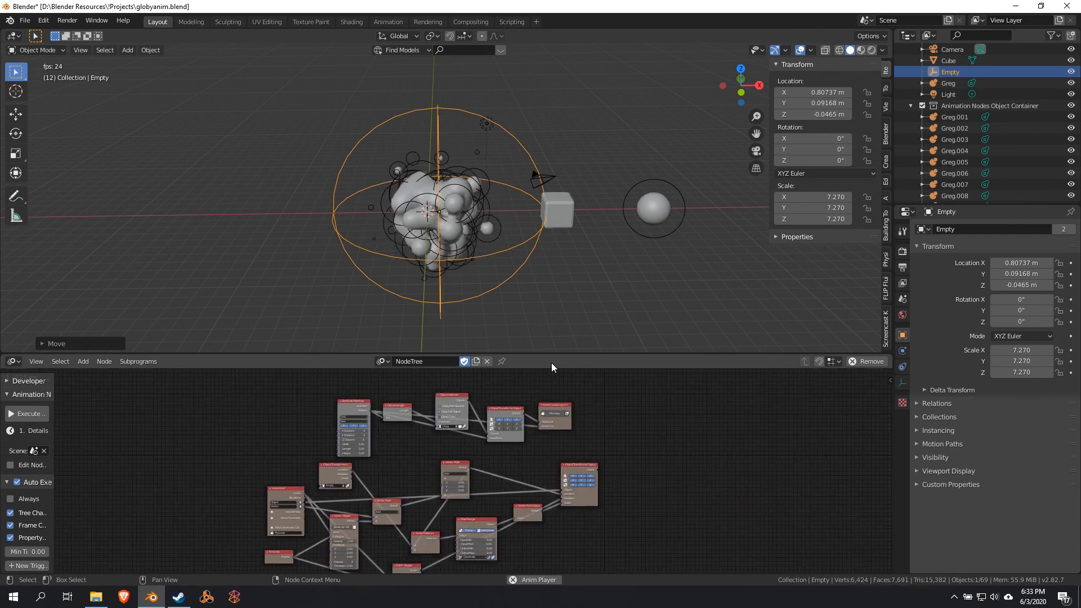